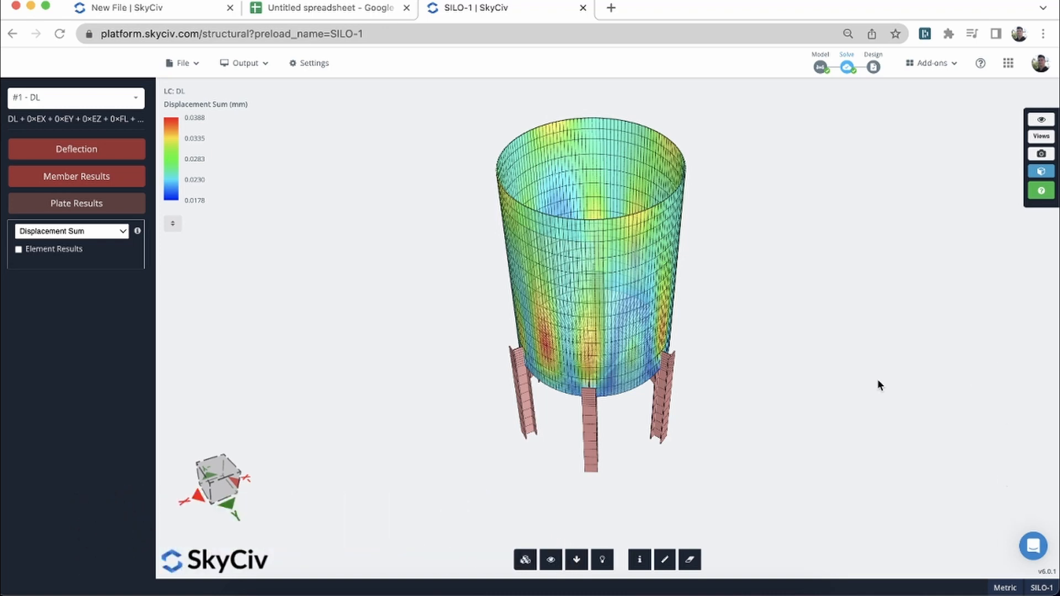
Examine the silo model's plate displacement results from several angles and distances
scroll(764, 274, "up", 4)
scroll(836, 175, "up", 3)
scroll(835, 175, "down", 7)
left_click_drag(834, 189, 627, 185)
scroll(626, 182, "up", 1)
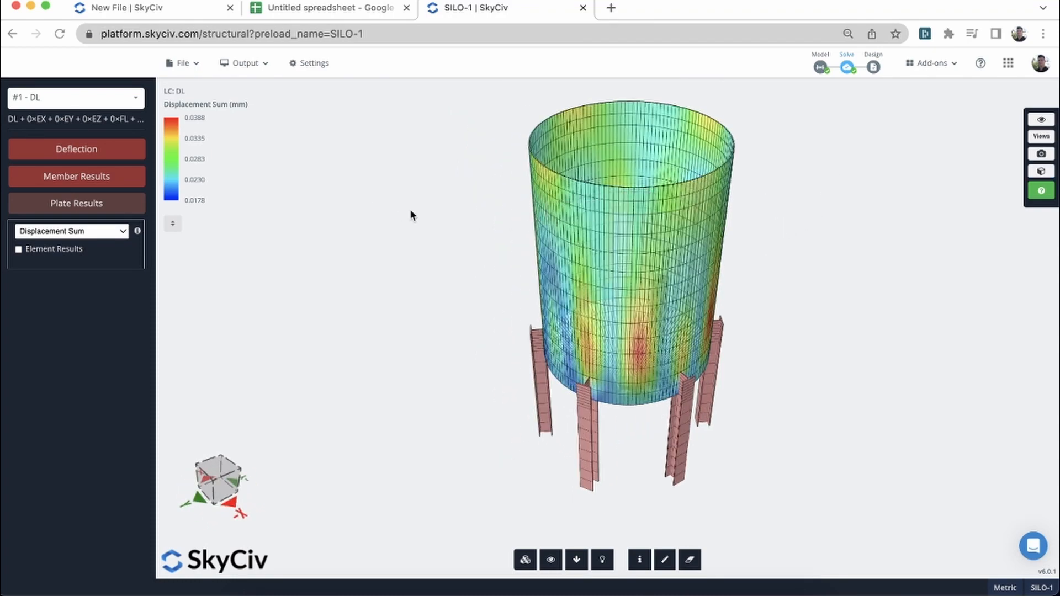
right_click_drag(410, 212, 347, 237)
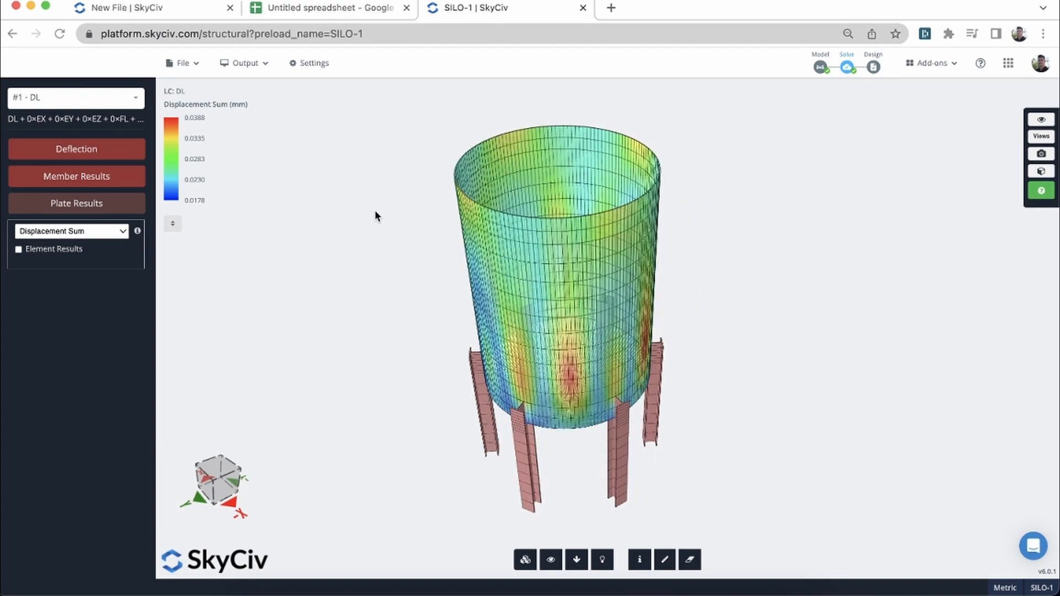
scroll(374, 210, "up", 1)
scroll(374, 210, "down", 1)
left_click_drag(361, 239, 394, 233)
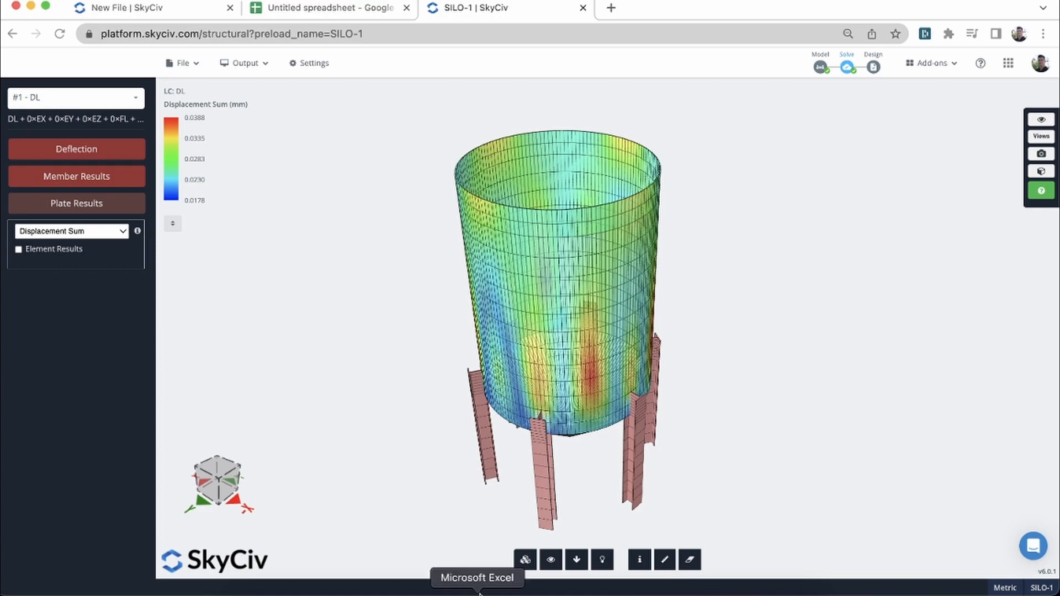
Switch to Excel and search the Office Add-ins store for SkyCiv
left_click(505, 590)
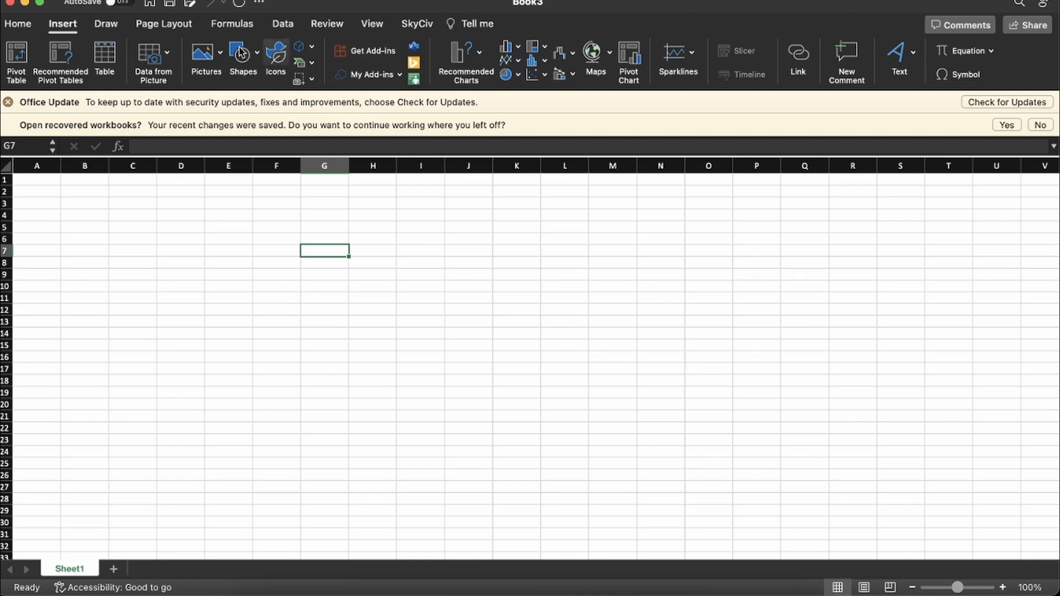
left_click(372, 56)
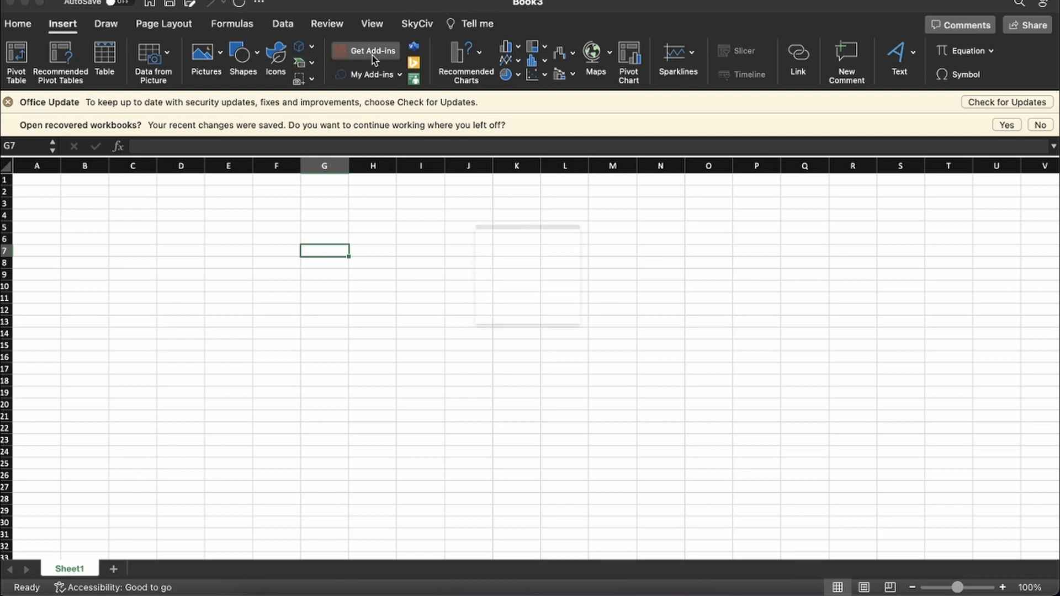
left_click(319, 116)
type("SkyCiv")
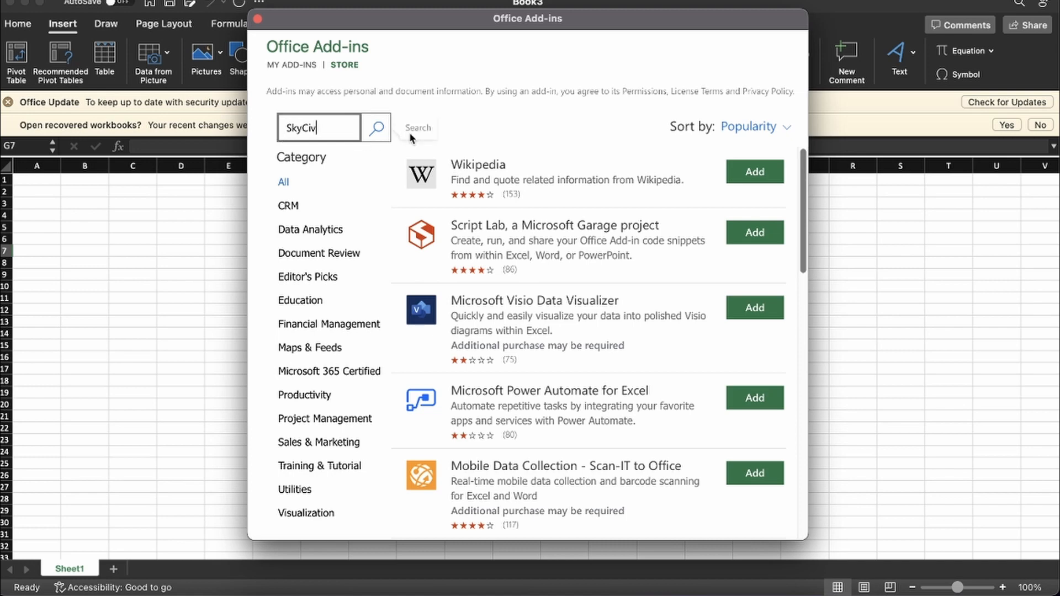
left_click(382, 135)
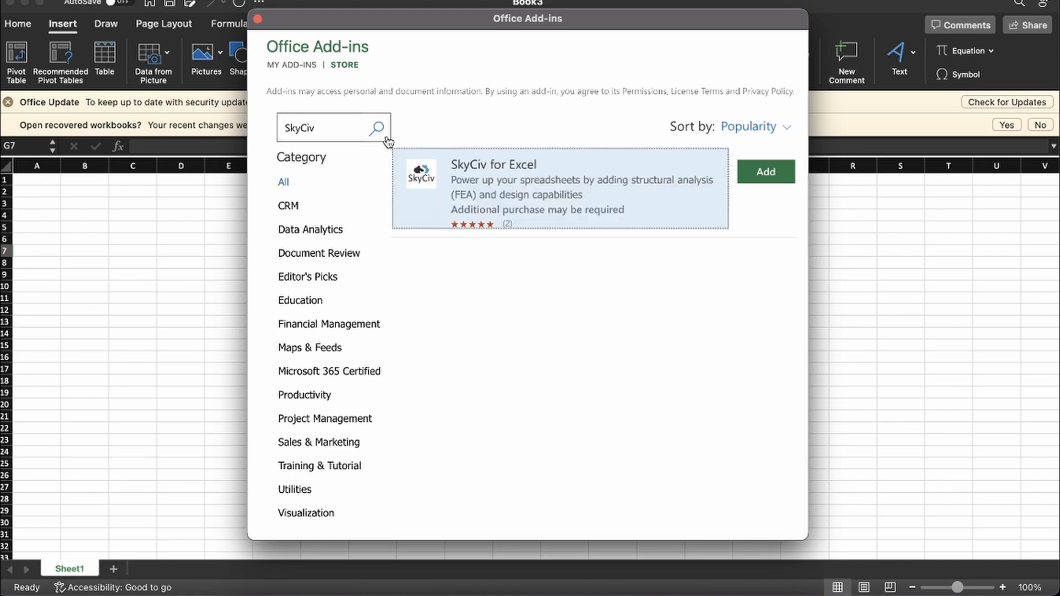
Request the SkyCiv for Excel add-in, but dismiss its licence terms and close the add-in store
left_click(765, 174)
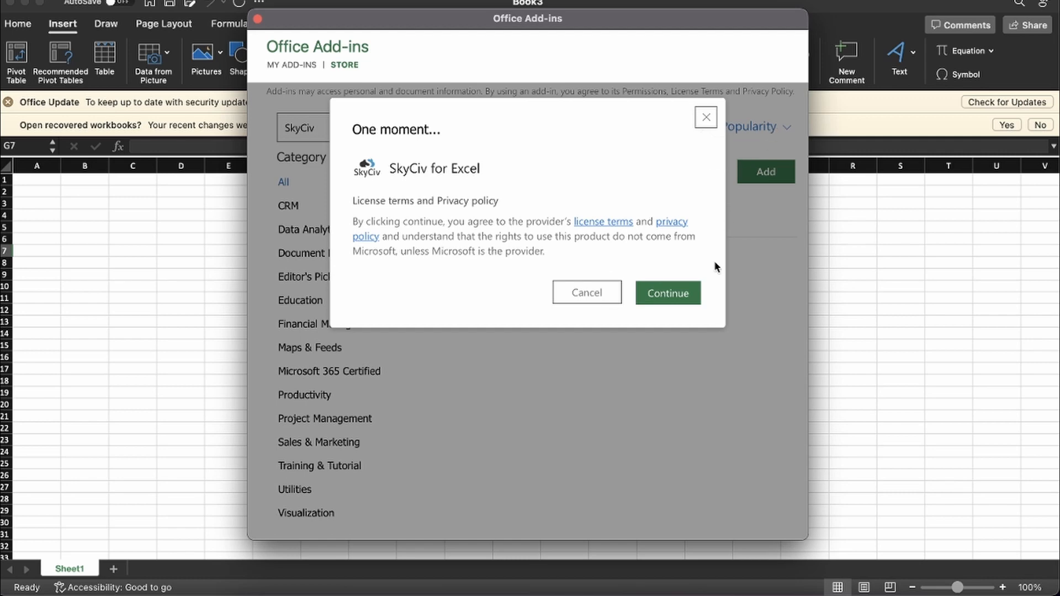
left_click(706, 117)
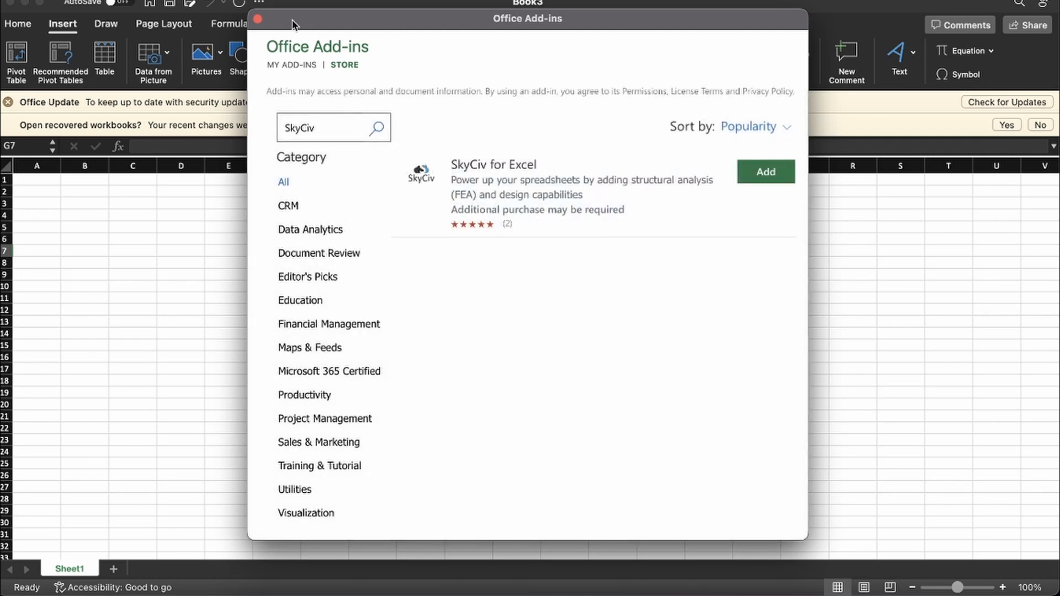
left_click(258, 21)
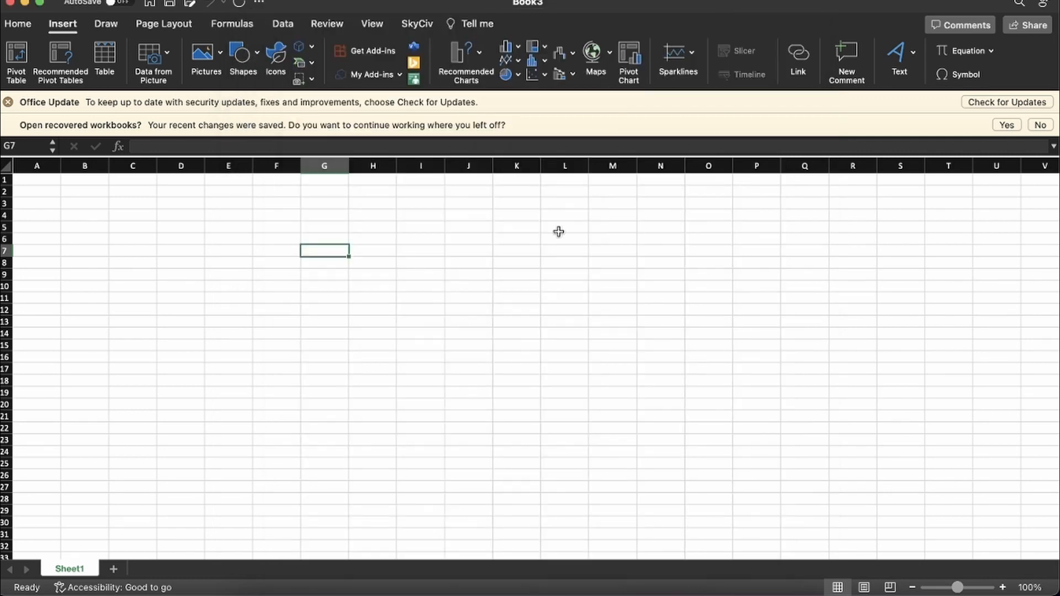
Set up the SkyCiv model sheet in the workbook and open a widened Render view beside it
left_click(419, 30)
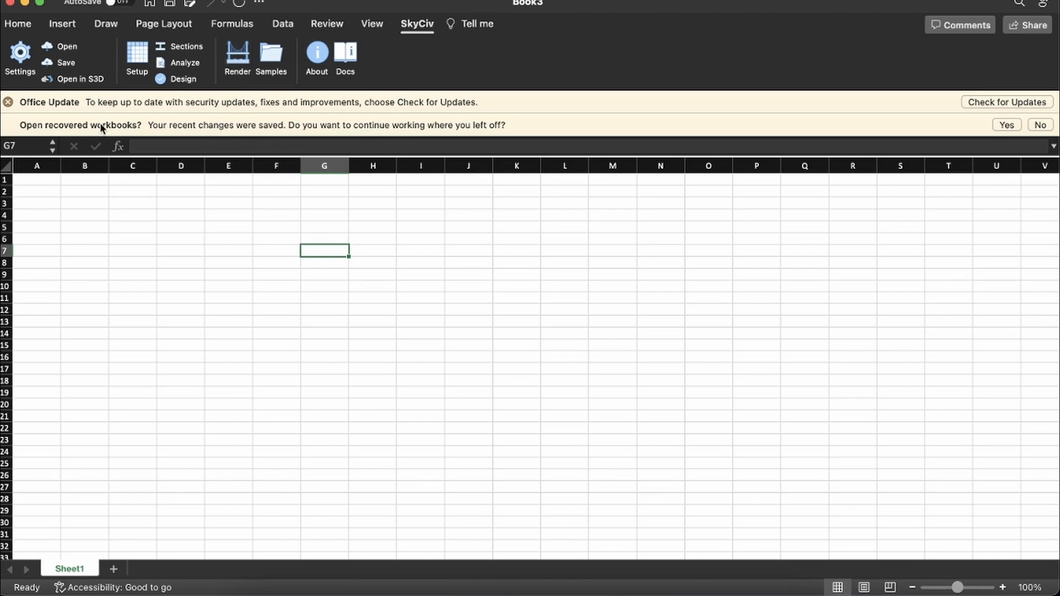
left_click(139, 50)
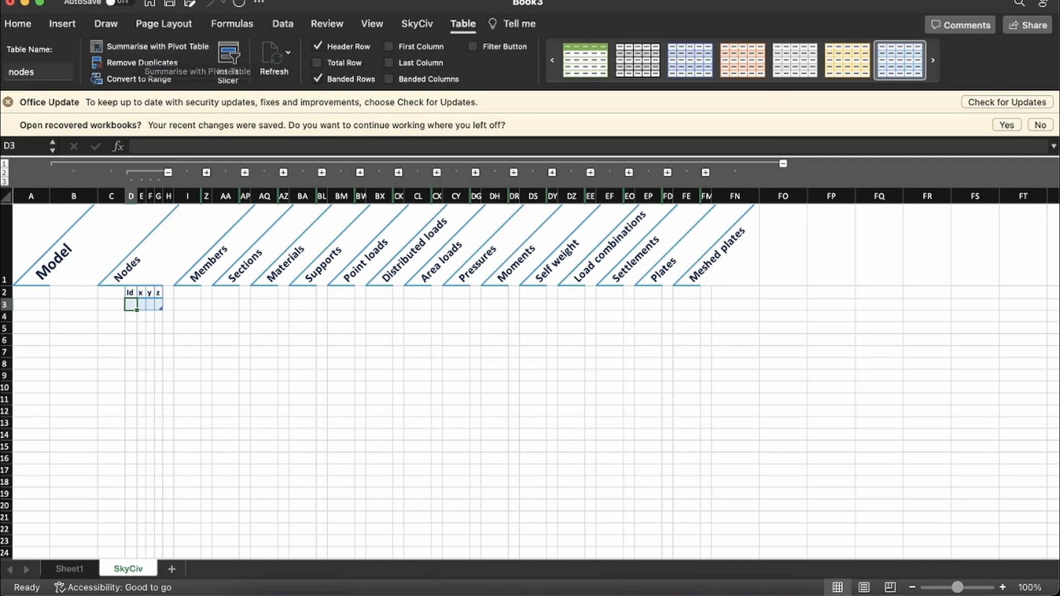
left_click(422, 22)
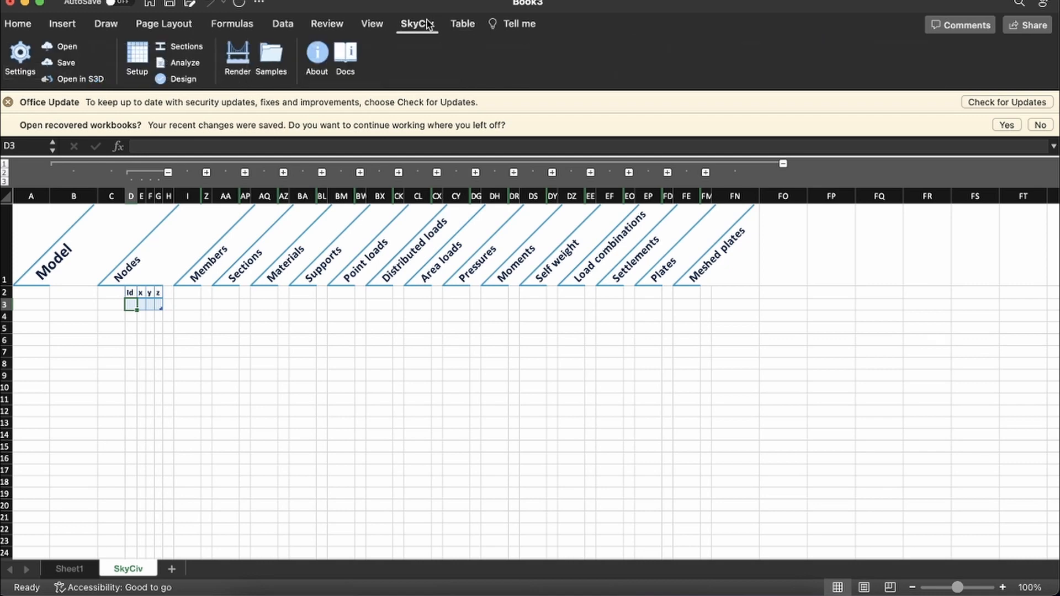
left_click(238, 57)
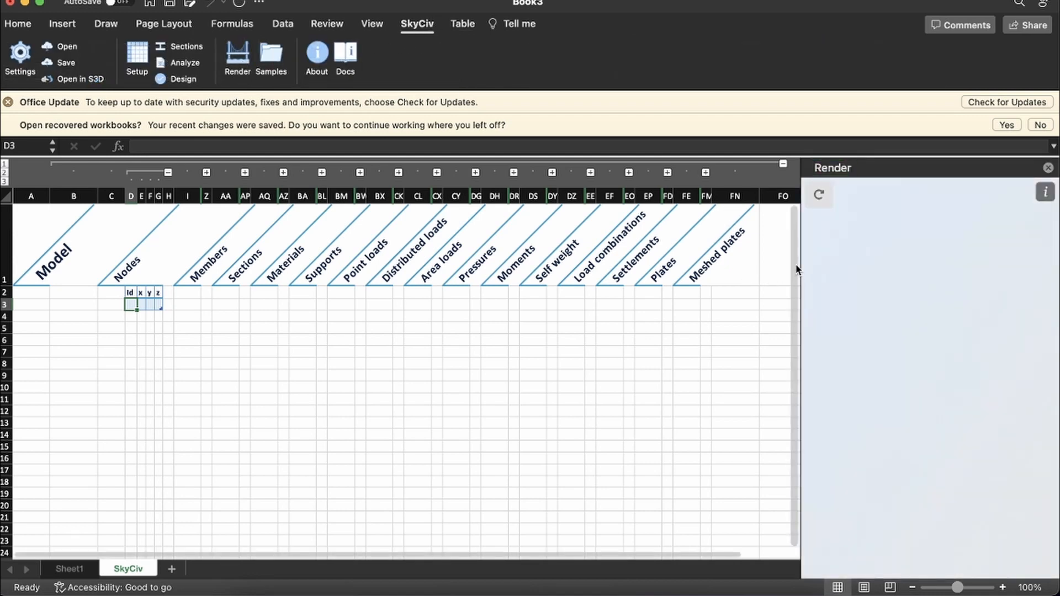
left_click_drag(742, 260, 583, 260)
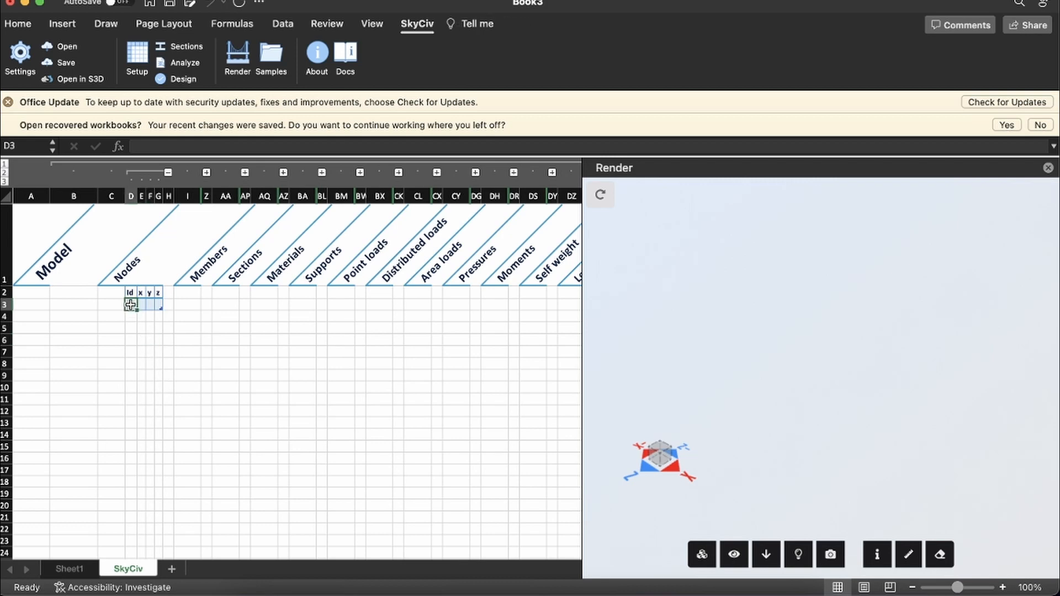
Enter node 1 in the Nodes table with x 18, y 0 and z 3
key("Tab")
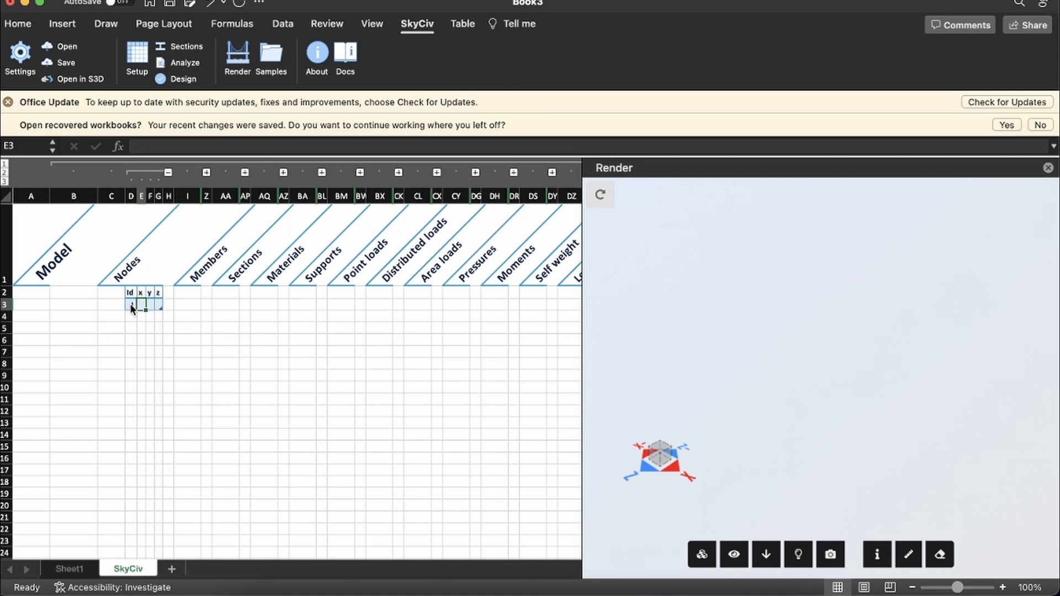
type("1")
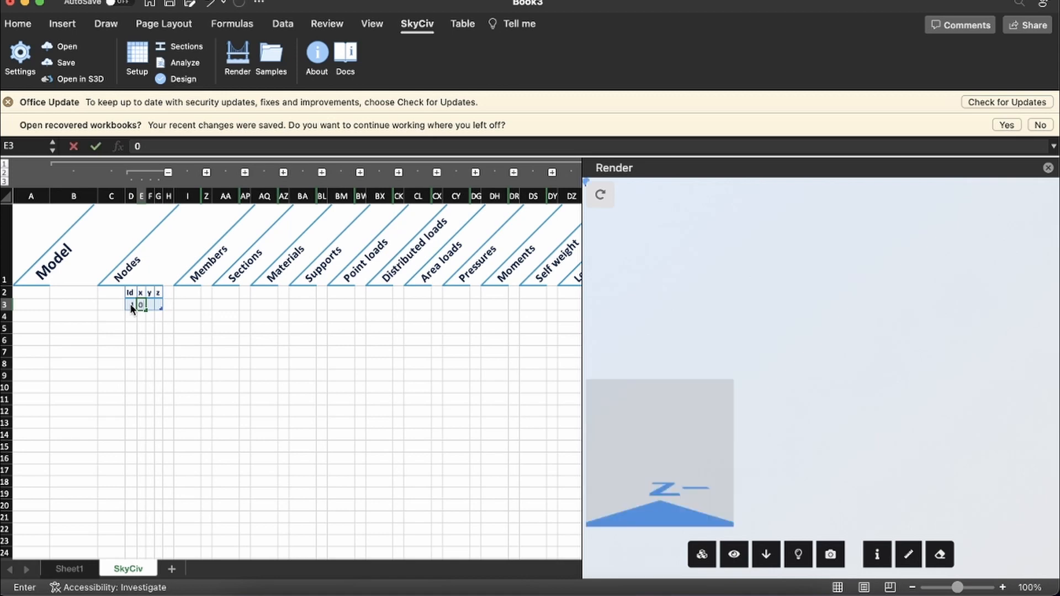
type("8")
key("Tab")
key("Tab")
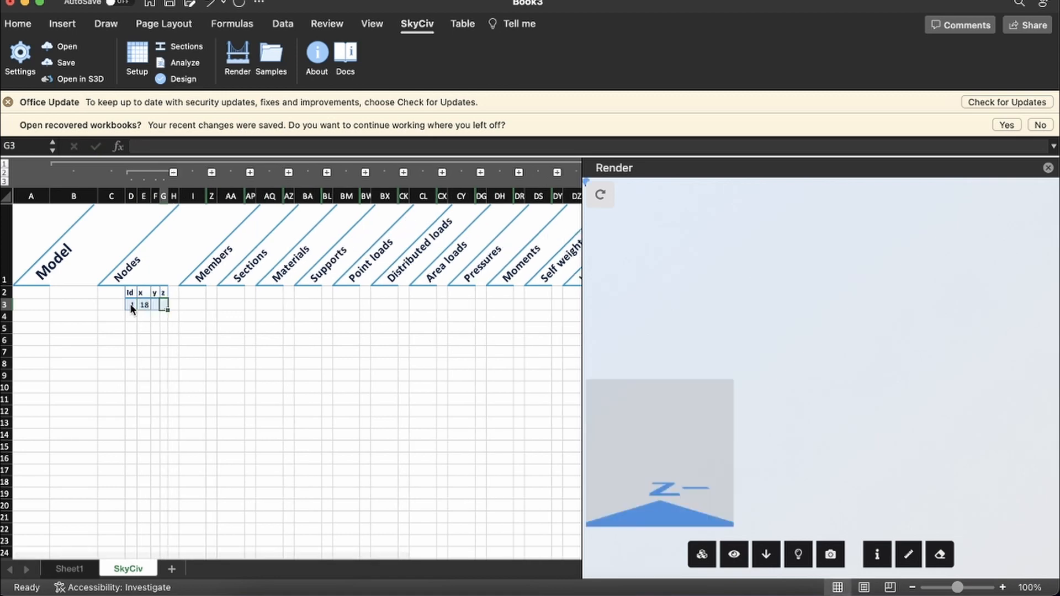
type("3")
key("Return")
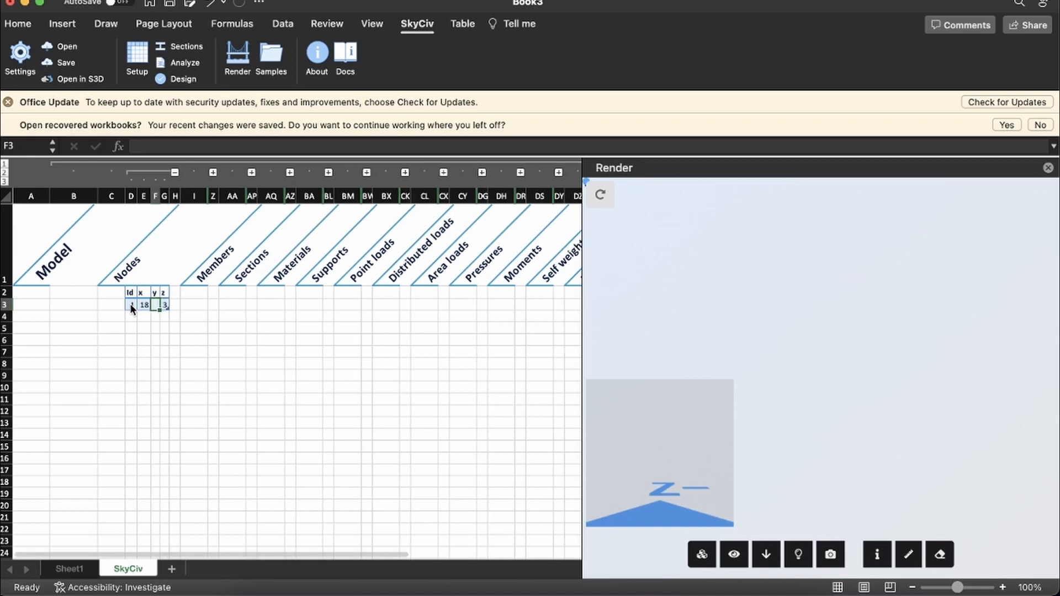
key("Left")
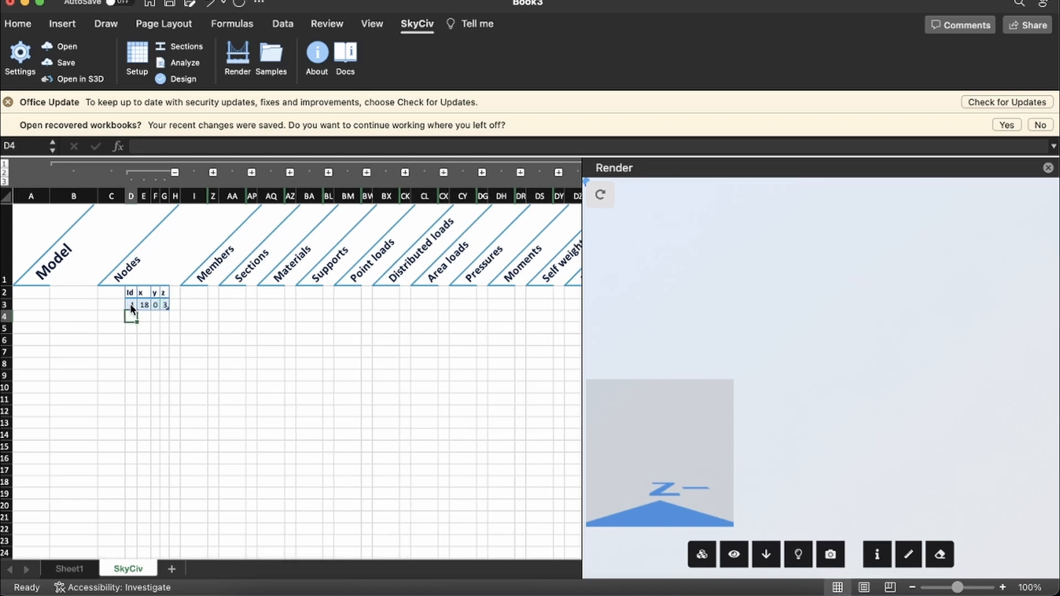
Add node 2 to the Nodes table with x 18 and z 0
type("2")
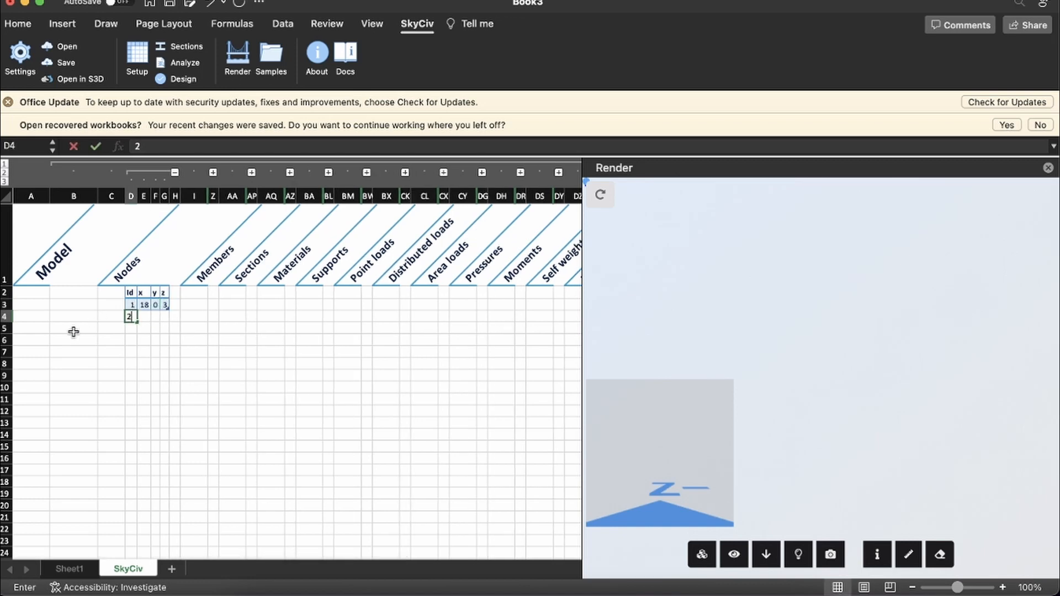
key("Tab")
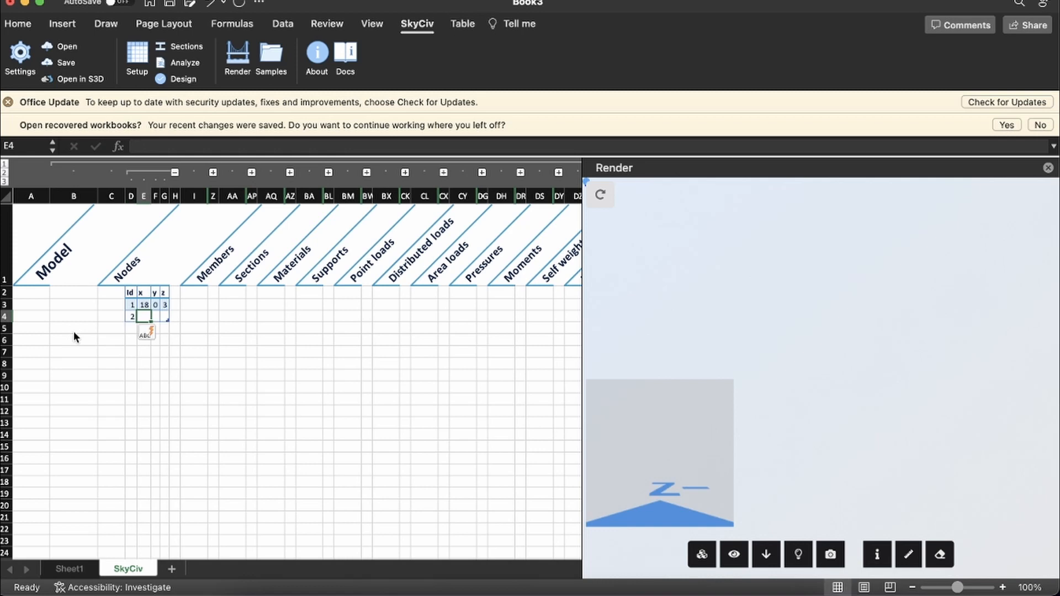
type("18")
key("Tab")
key("Tab")
type("1")
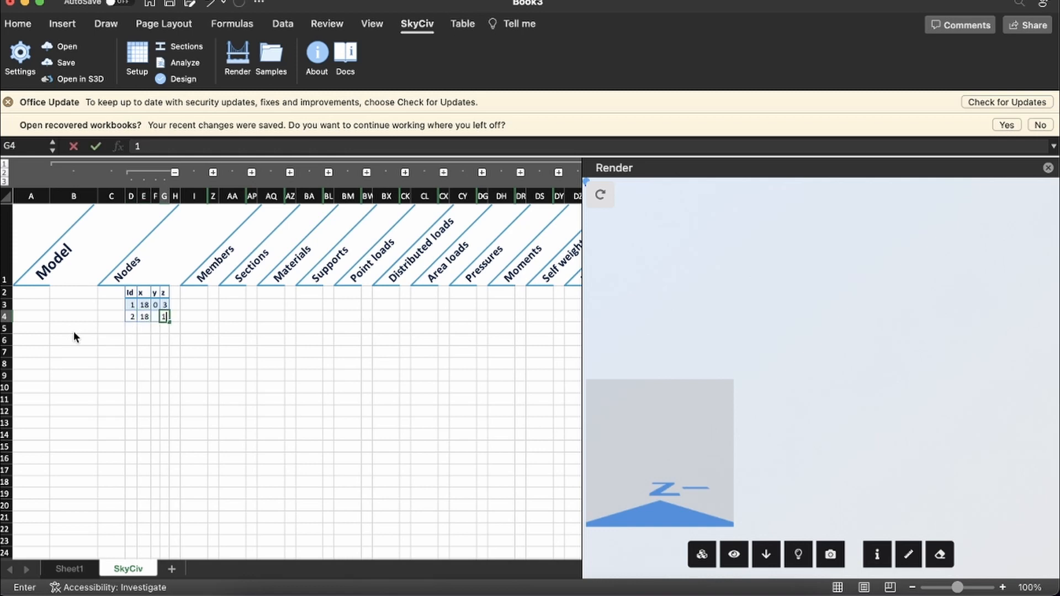
key("BackSpace")
type("0")
key("Return")
Set the y coordinate of node 2 to 0
key("Right")
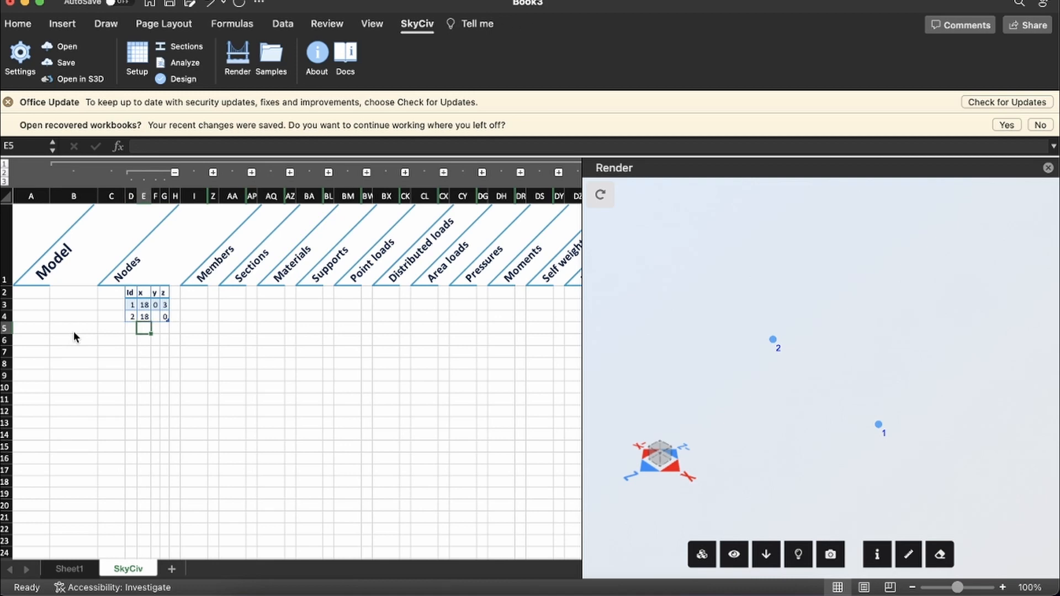
key("Up")
key("Right")
type("0")
key("Return")
Add node IDs 3 and 4 in the next two rows of the Nodes table
key("Down")
key("Left")
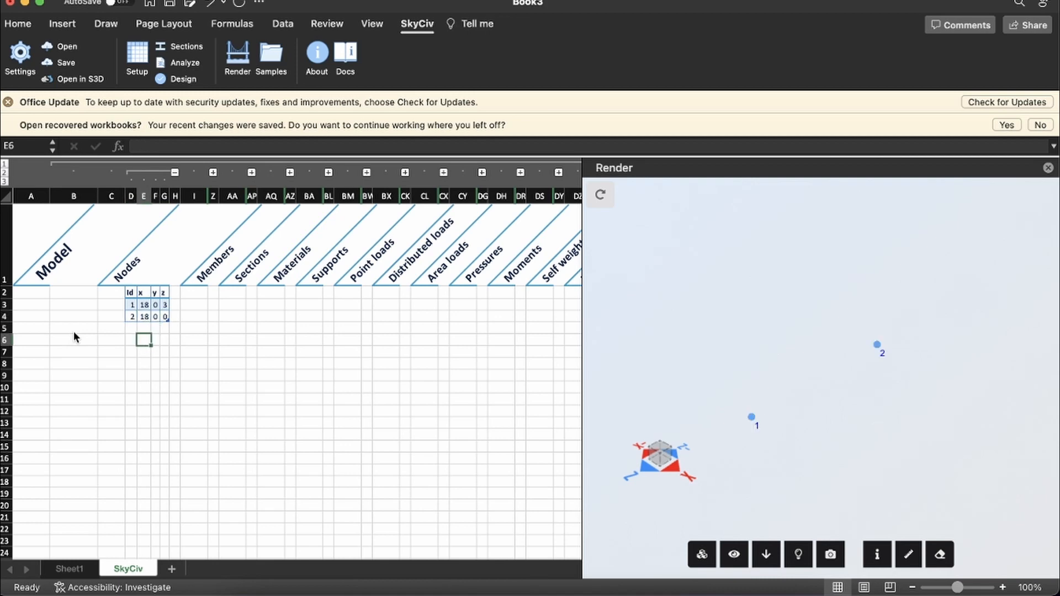
key("Up")
key("Left")
type("3")
key("Return")
type("4")
Set the x coordinates of nodes 3 and 4 to 0
key("Right")
key("Up")
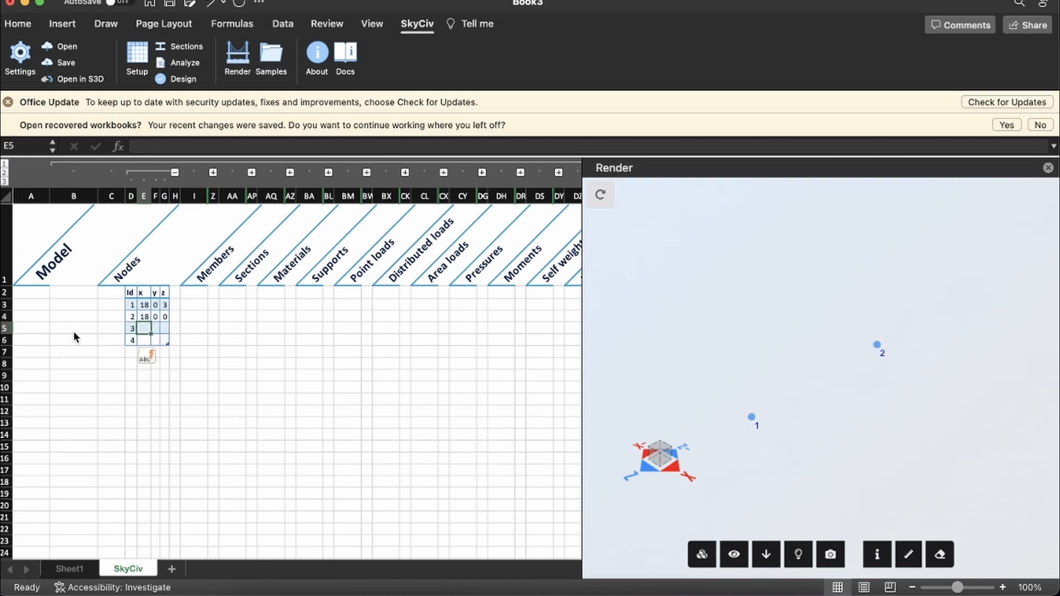
type("18")
key("BackSpace")
key("BackSpace")
type("0")
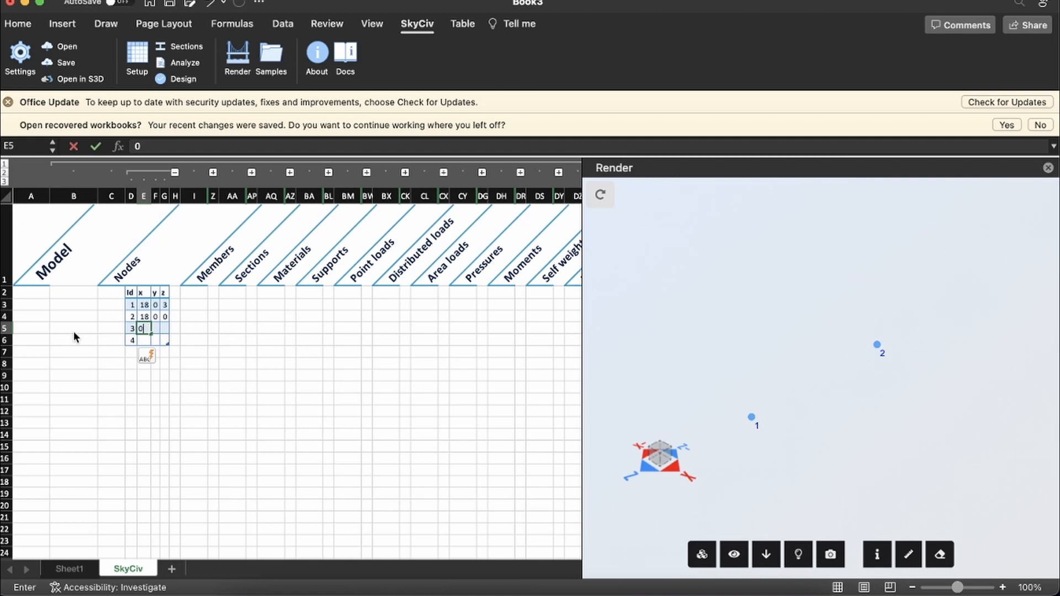
key("Return")
type("0")
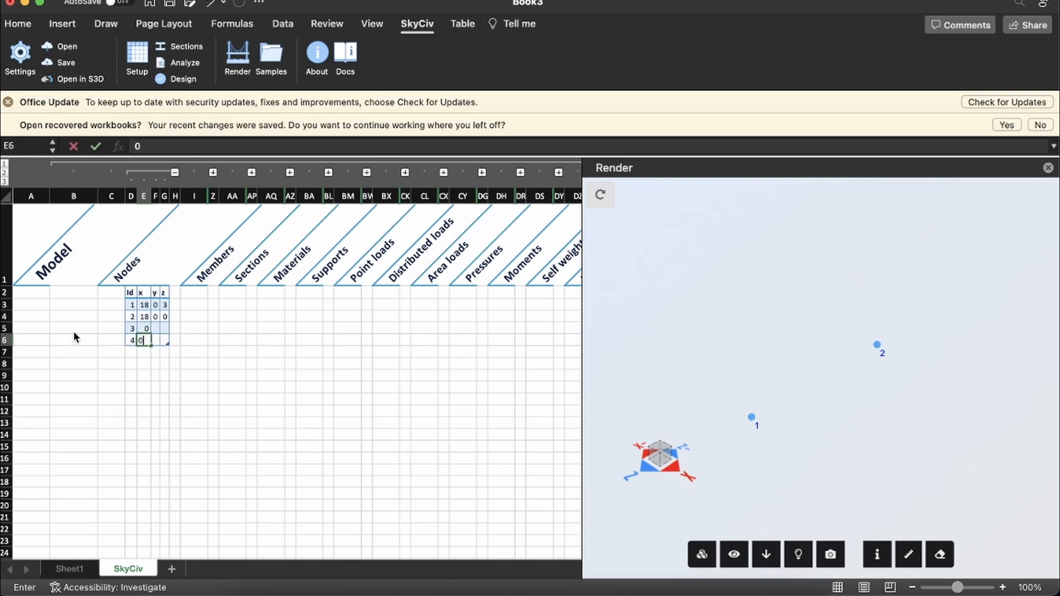
key("Right")
Set the x coordinates of nodes 3 and 4 to 18
key("Up")
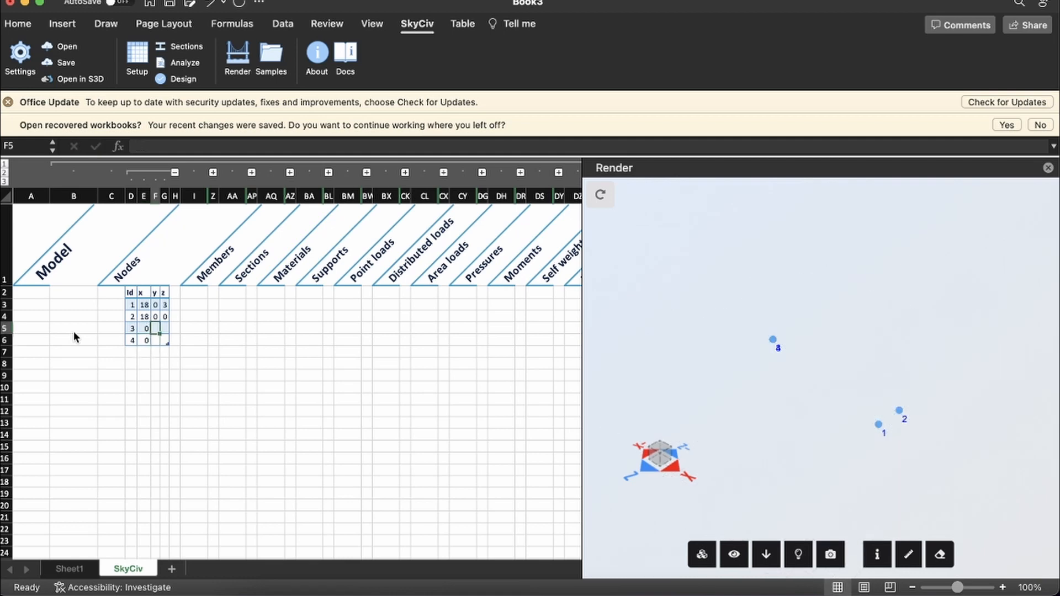
key("Left")
type("18")
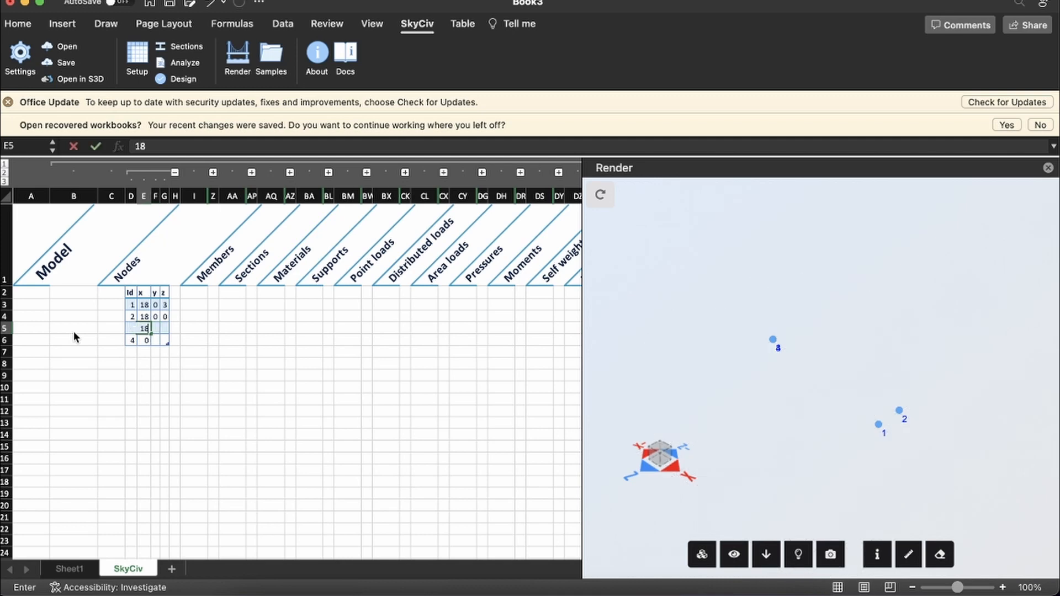
key("Return")
type("18")
key("Right")
Set the y coordinates of nodes 3 and 4 to 30
key("Up")
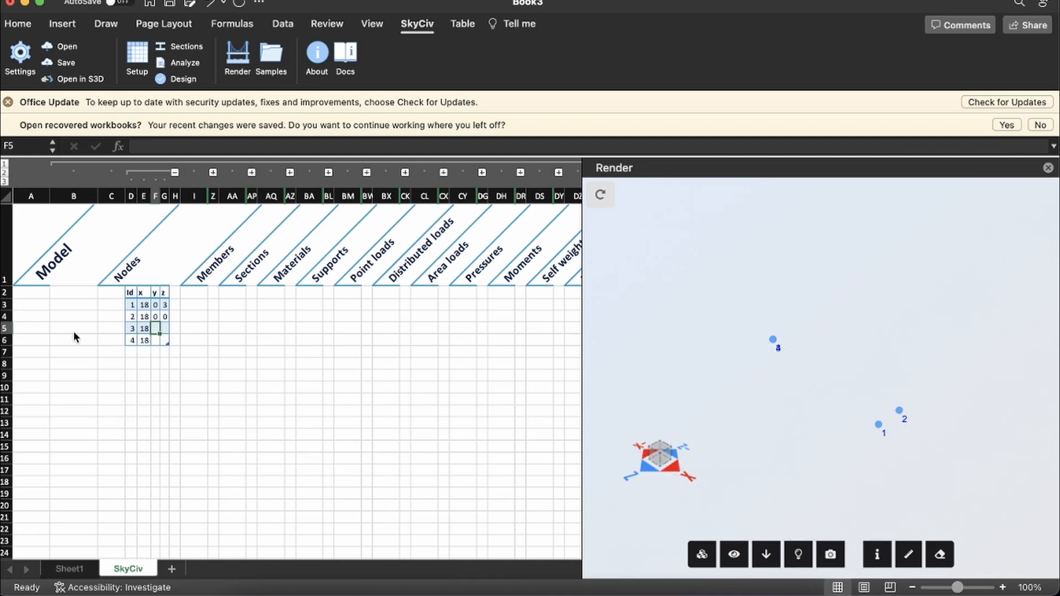
type("30")
key("Return")
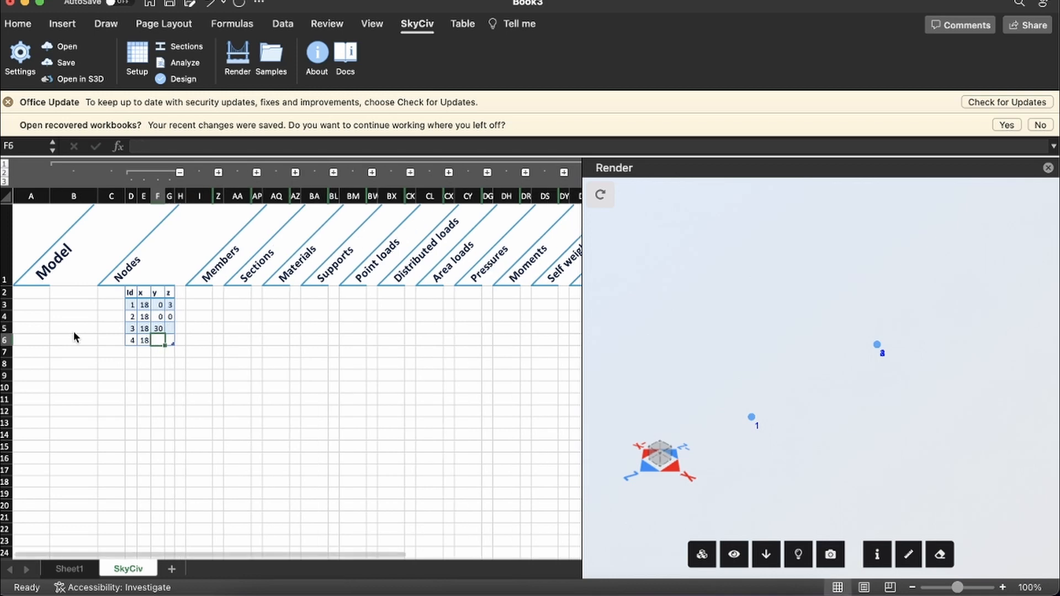
type("30")
key("Right")
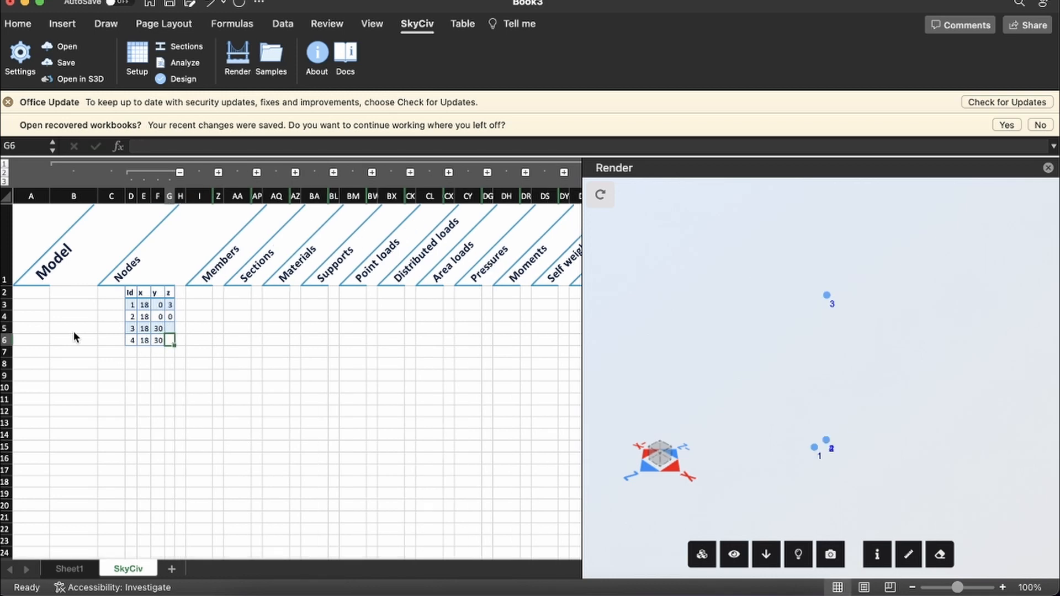
Set the z coordinate of node 3 to 30 and that of node 4 to 0
key("Up")
type("30")
key("Return")
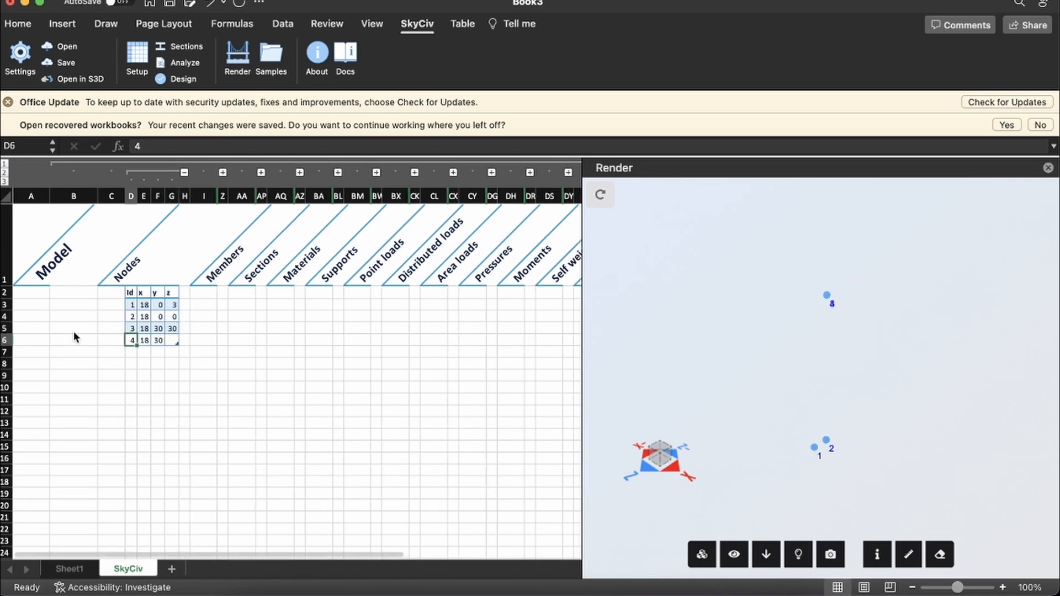
key("Left")
key("Right")
type("0")
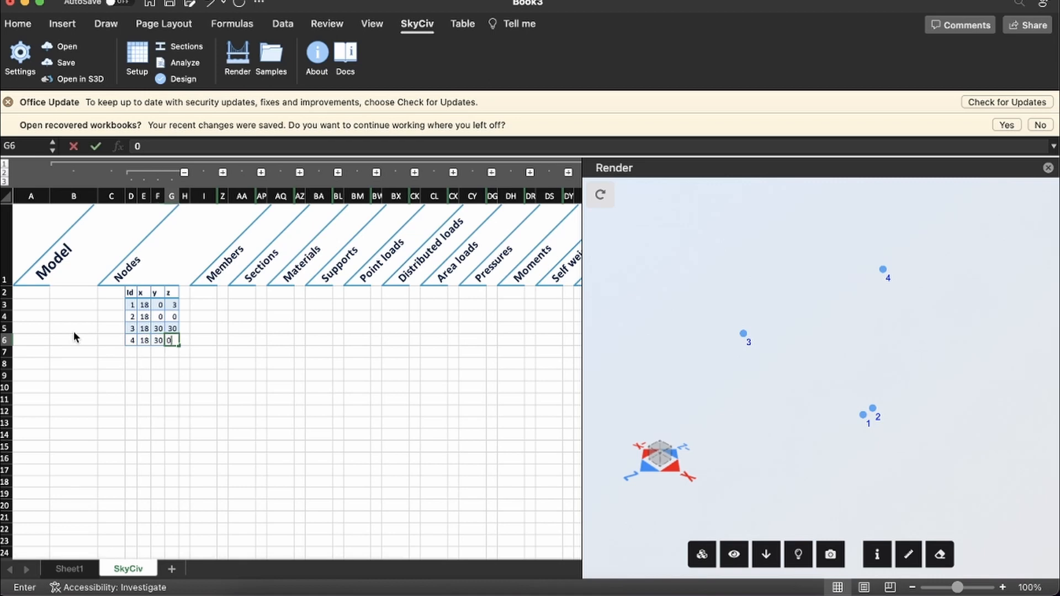
Set the z coordinate of node 3 to 3
key("Up")
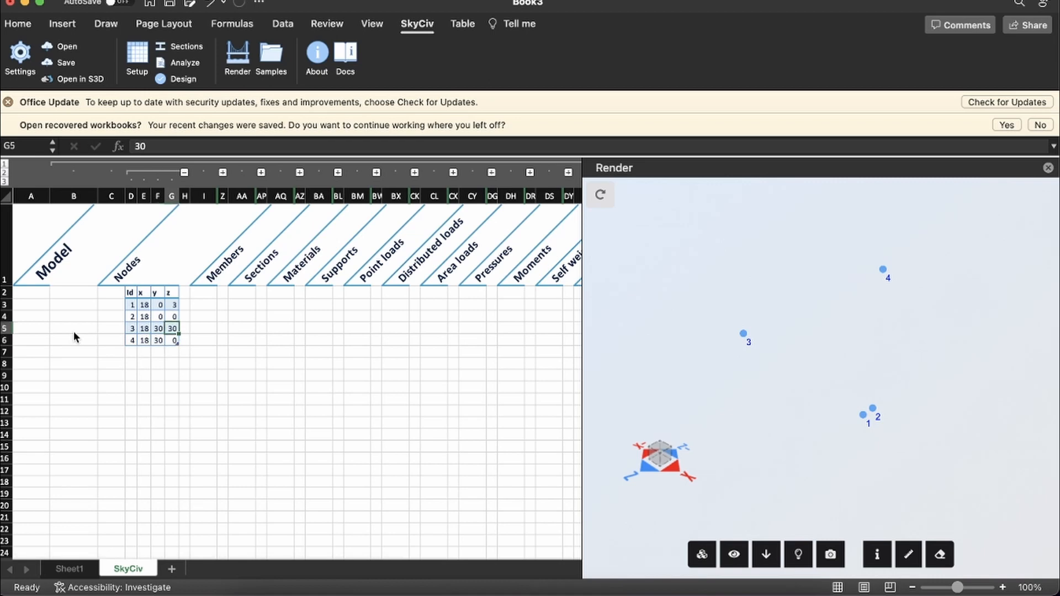
type("3")
key("Tab")
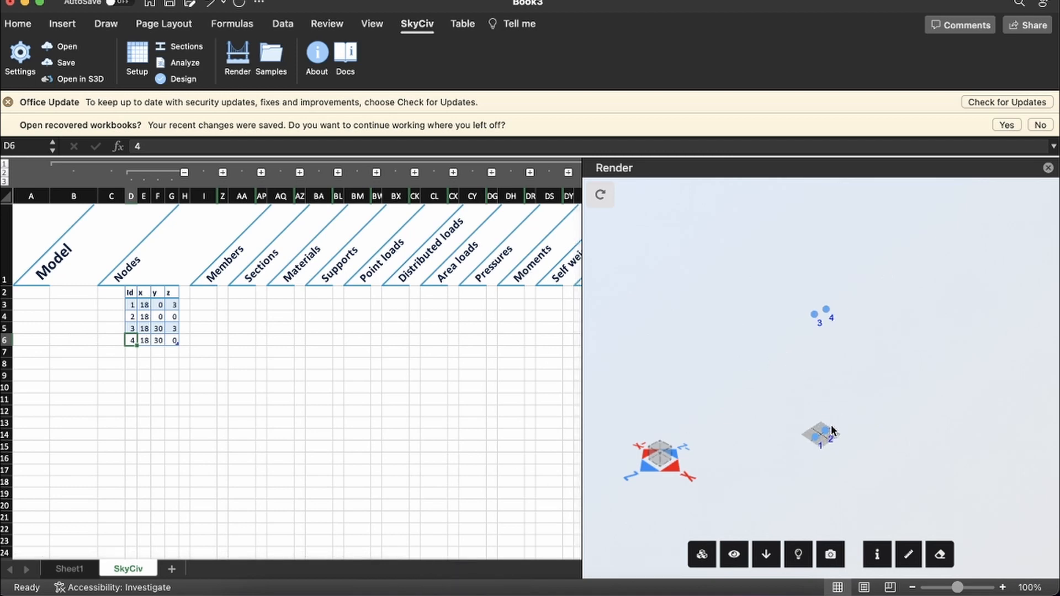
scroll(829, 440, "up", 4)
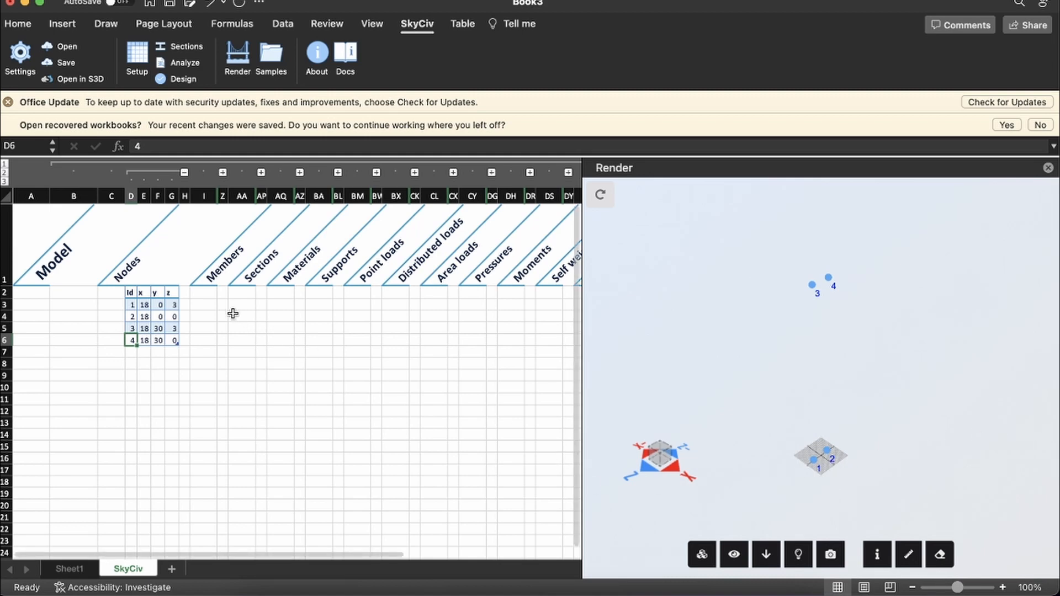
scroll(232, 314, "right", 10)
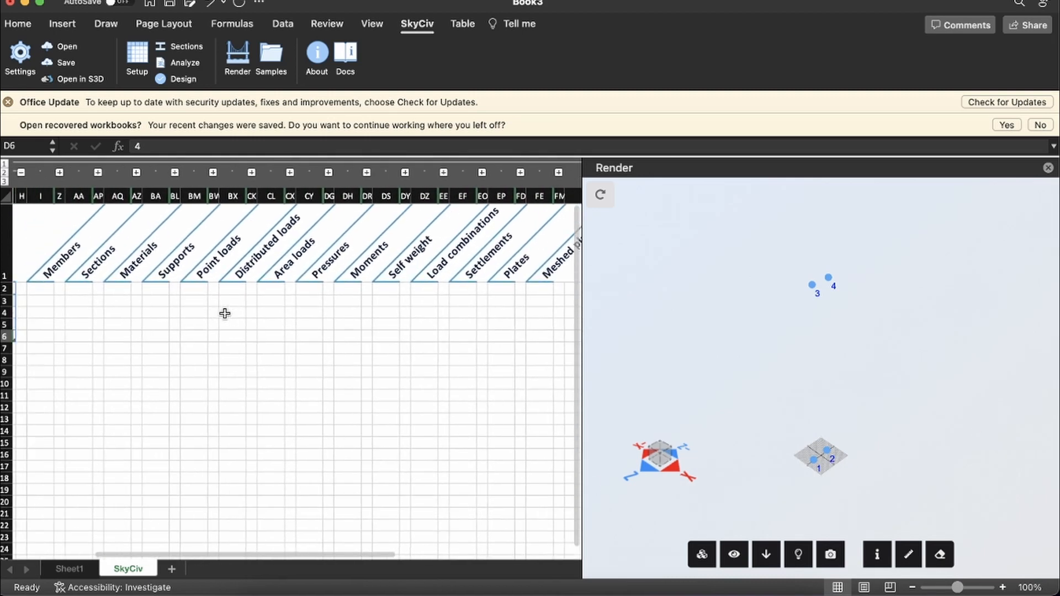
scroll(225, 311, "left", 5)
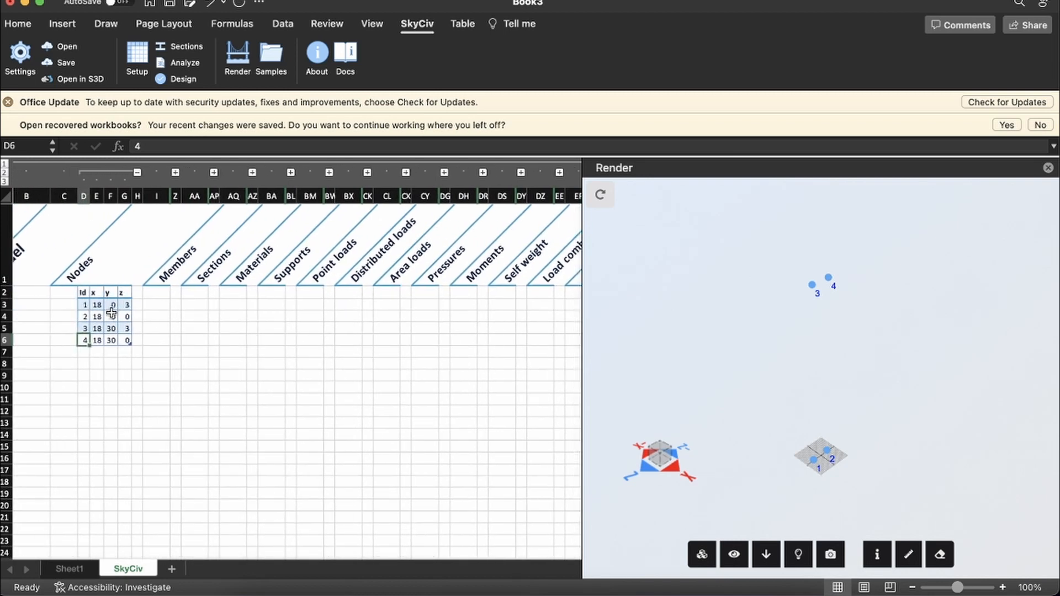
On Sheet1, enter the label Diameter in A3 with the value 18 in B3
left_click(66, 576)
left_click(40, 205)
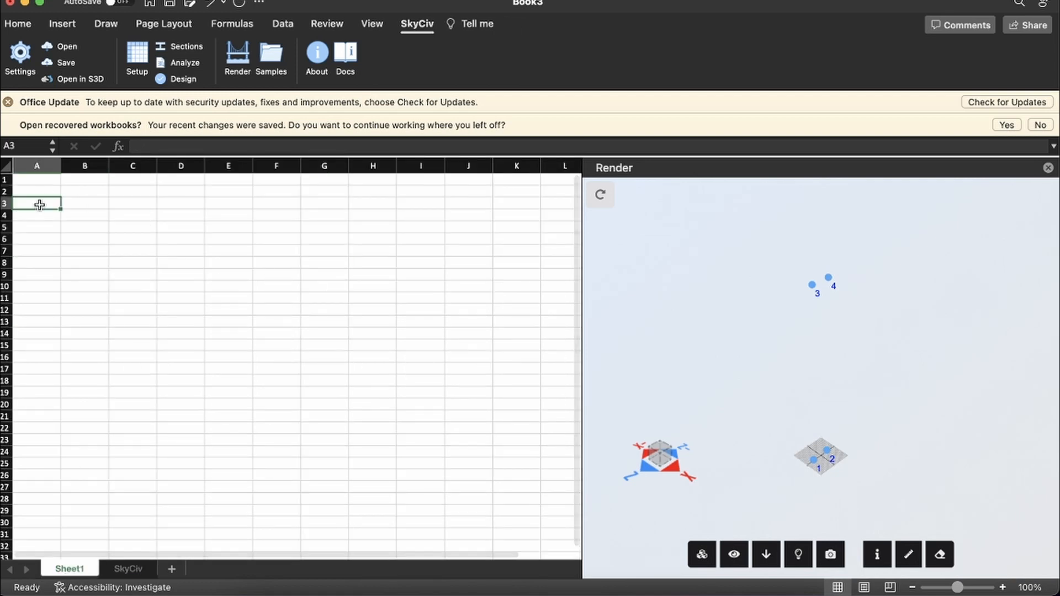
type("Diameter")
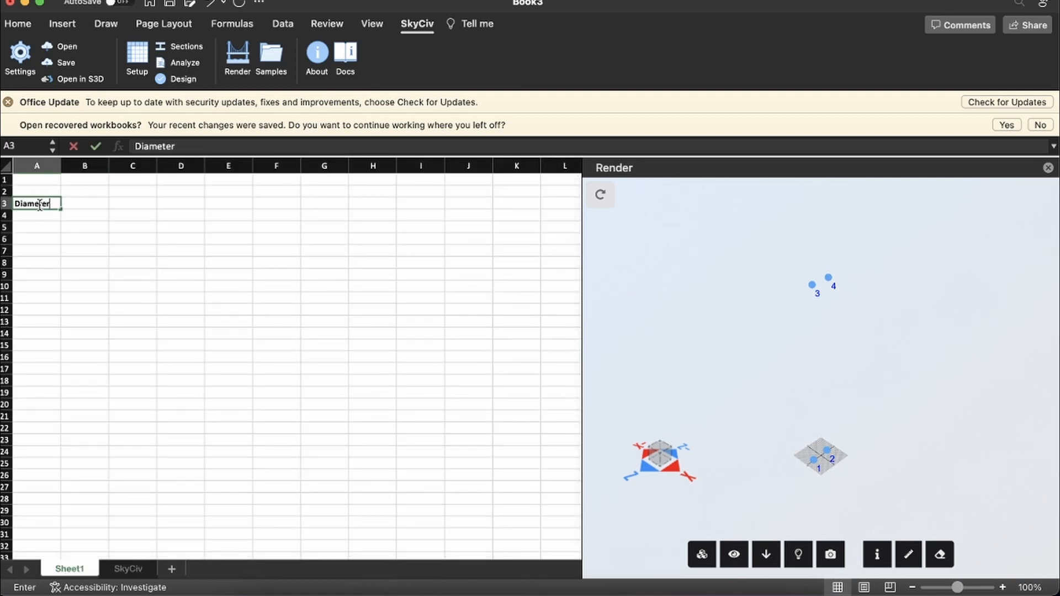
key("Right")
type("18")
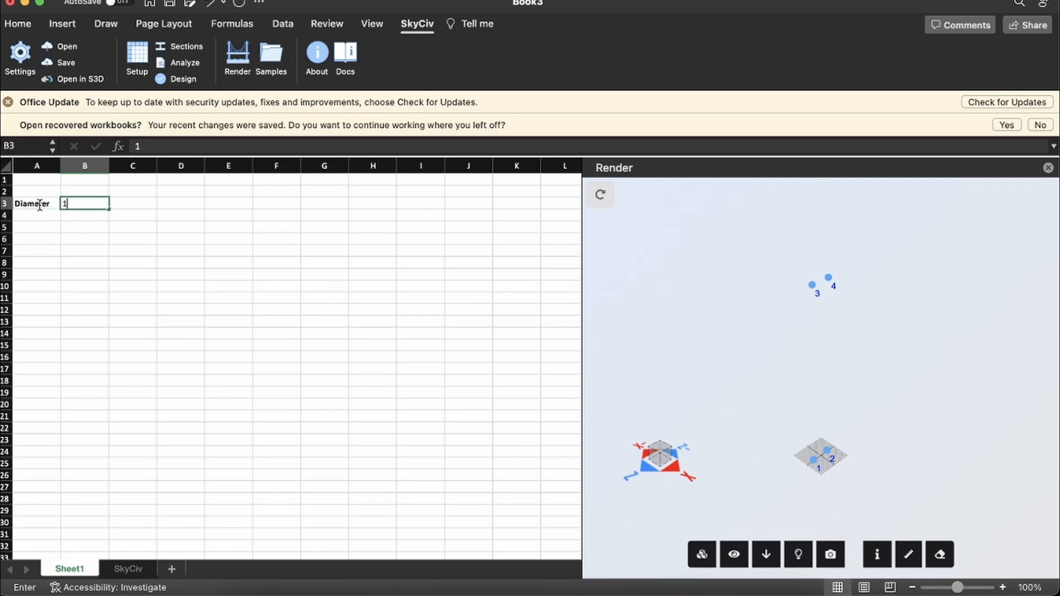
key("Return")
key("Left")
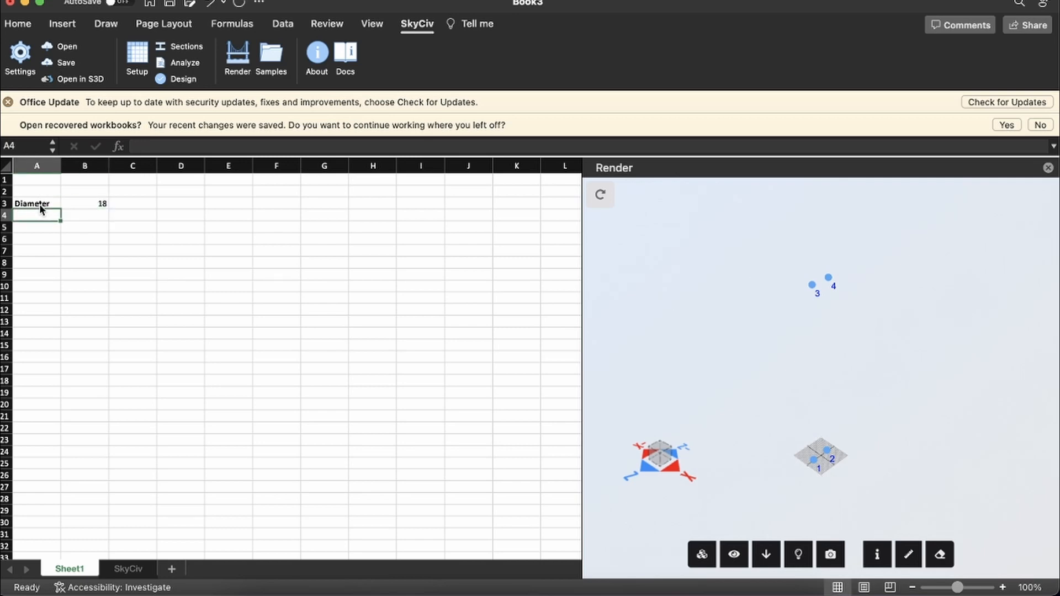
Enter the label Height in A4 with the value 30 in B4
type("Height")
key("Return")
key("Right")
key("Up")
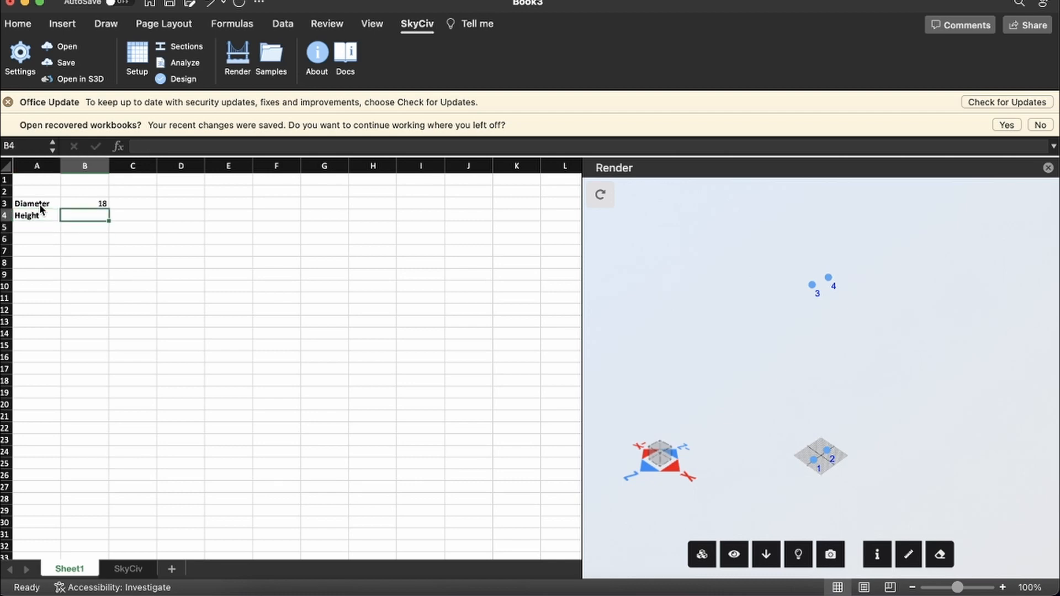
type("30")
key("Return")
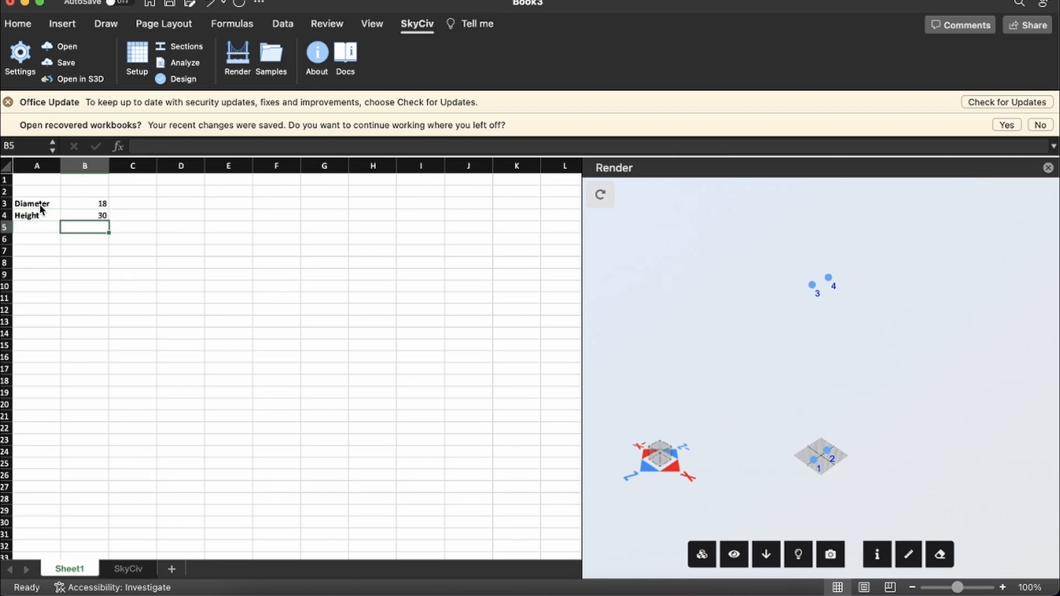
Expand the Plates table on the SkyCiv sheet and enter 1 as the first plate's Id
left_click(118, 569)
left_click(98, 304)
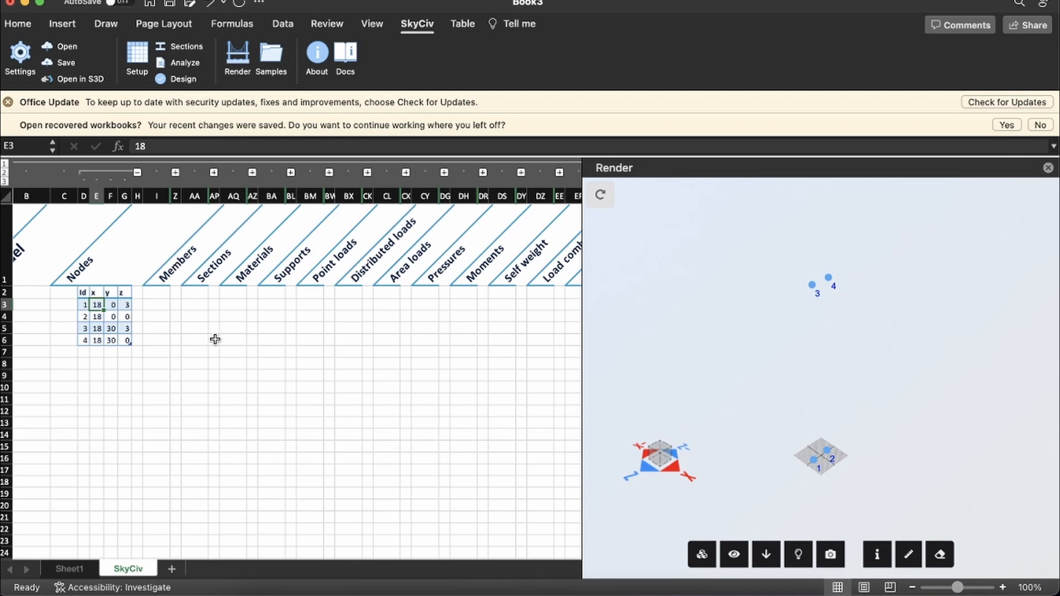
scroll(215, 339, "right", 5)
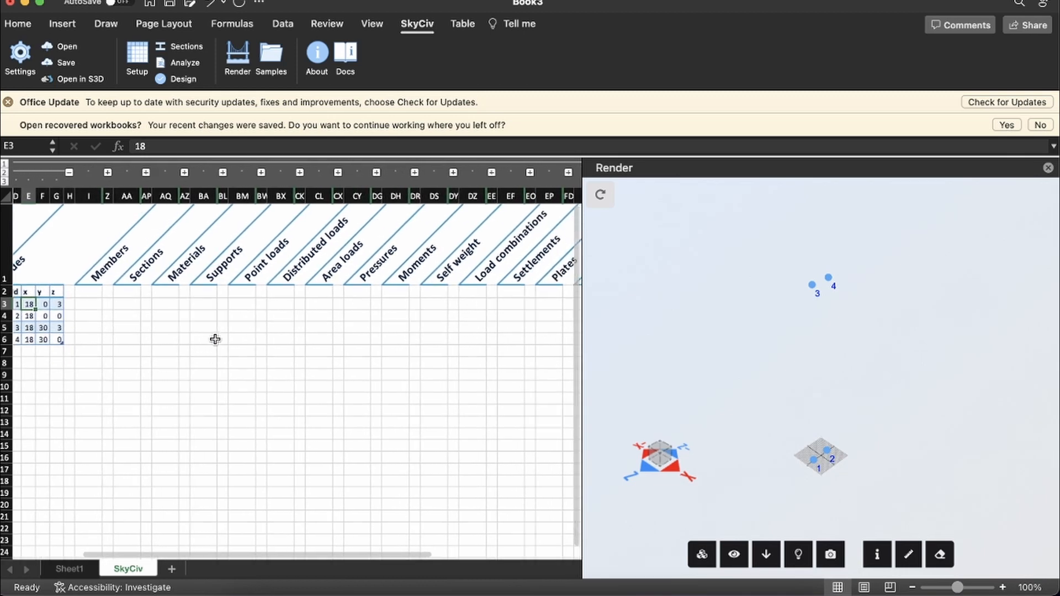
scroll(216, 339, "right", 8)
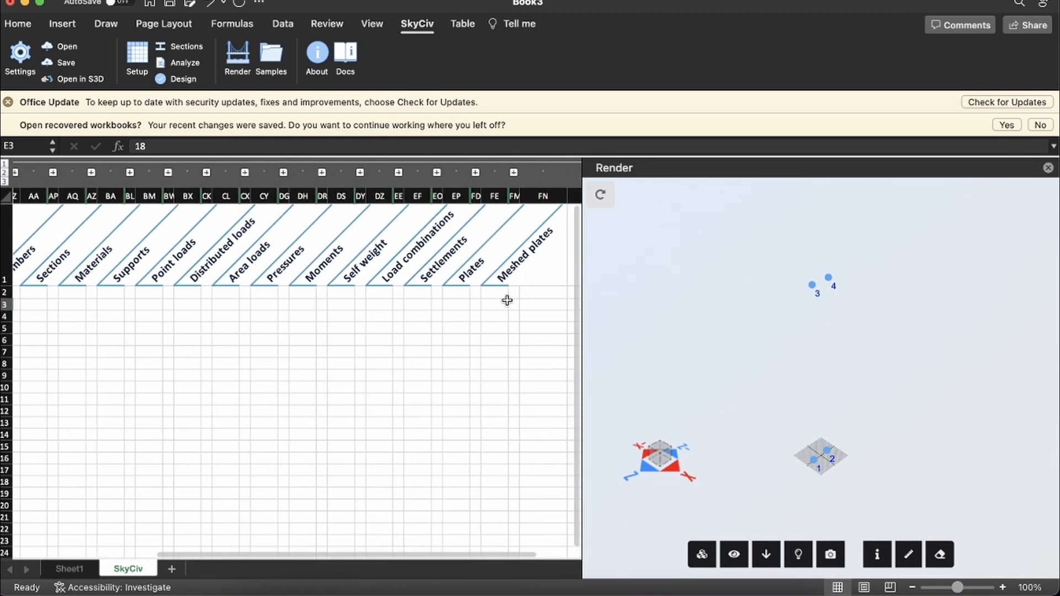
left_click(475, 173)
left_click(82, 305)
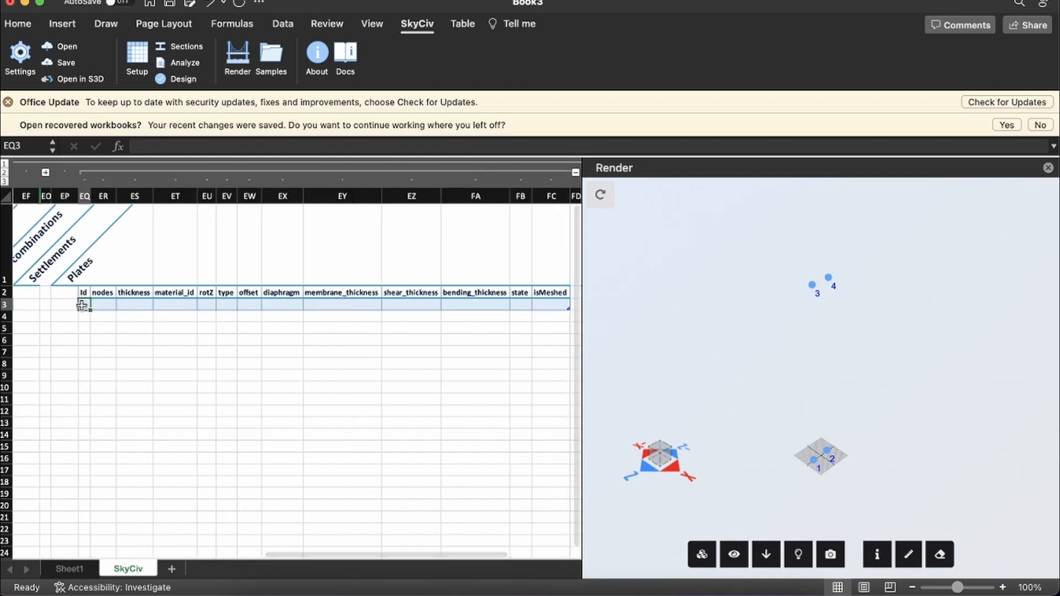
type("1")
left_click(103, 305)
type("=")
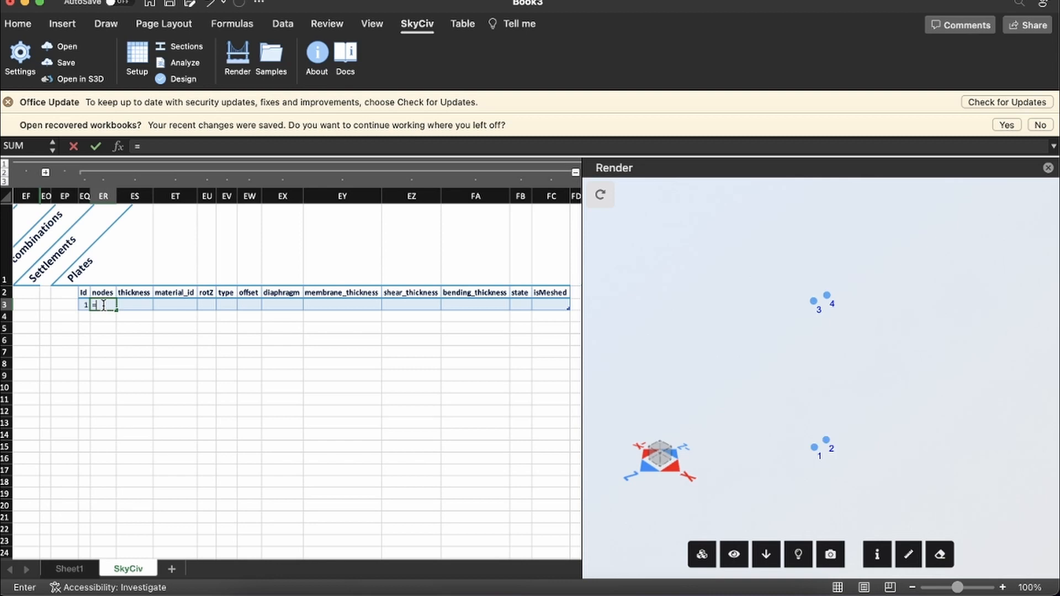
scroll(132, 330, "left", 15)
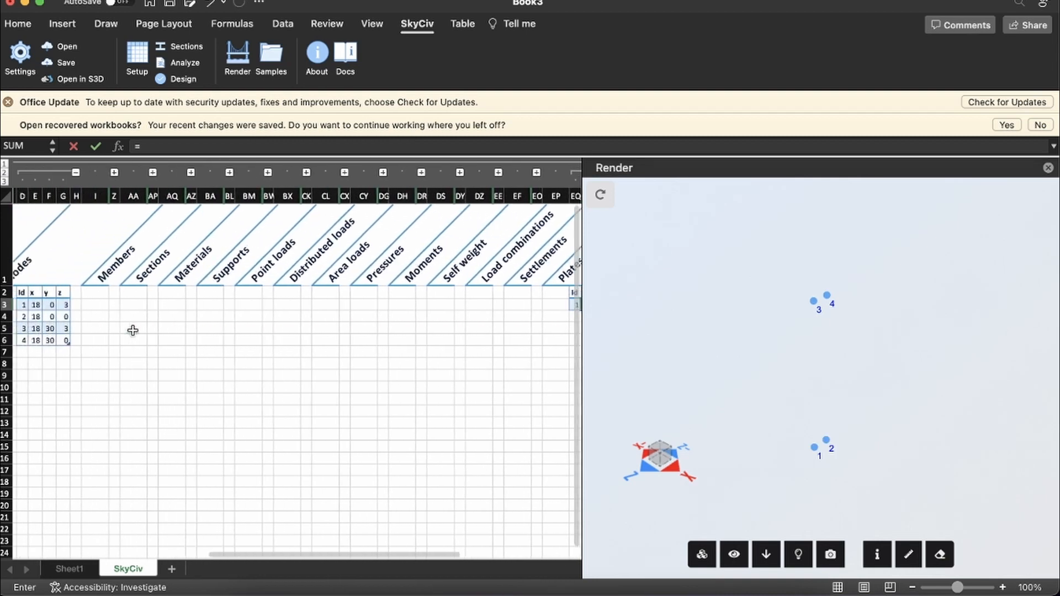
scroll(132, 330, "left", 3)
left_click(133, 306)
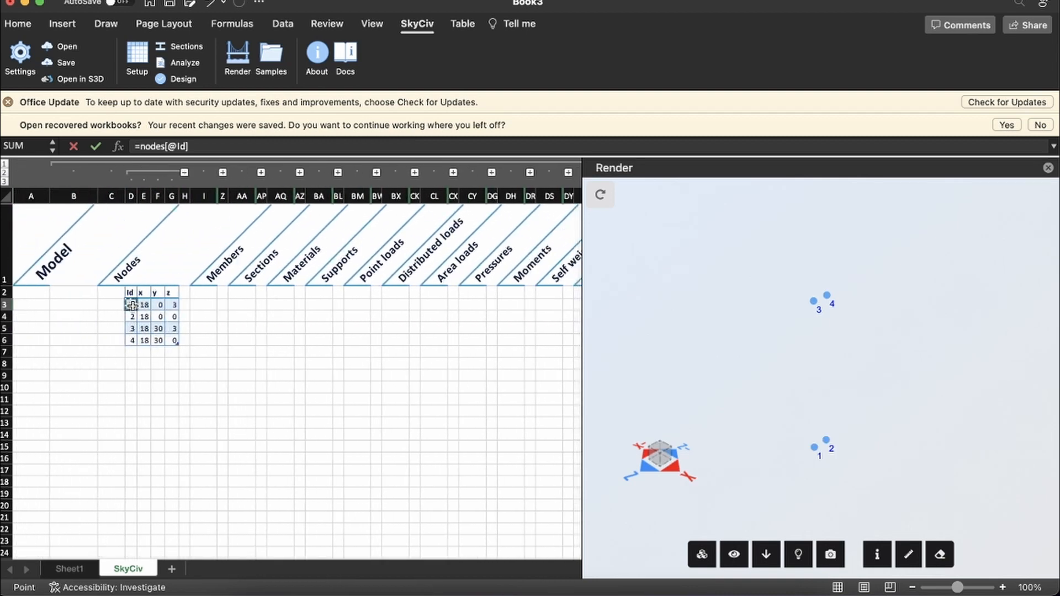
left_click(230, 146)
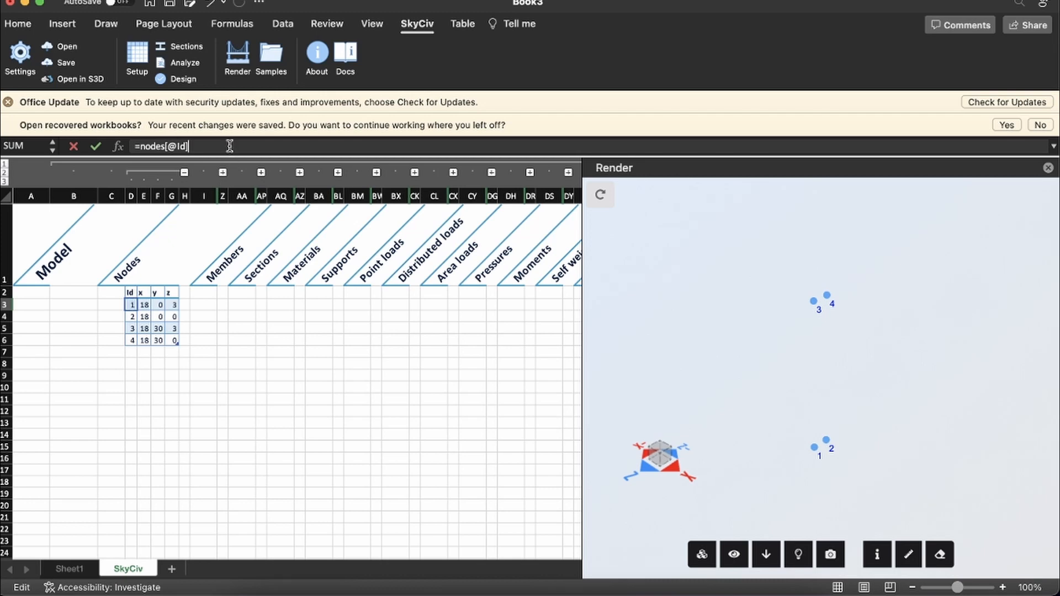
type("&\",\"&")
left_click(133, 317)
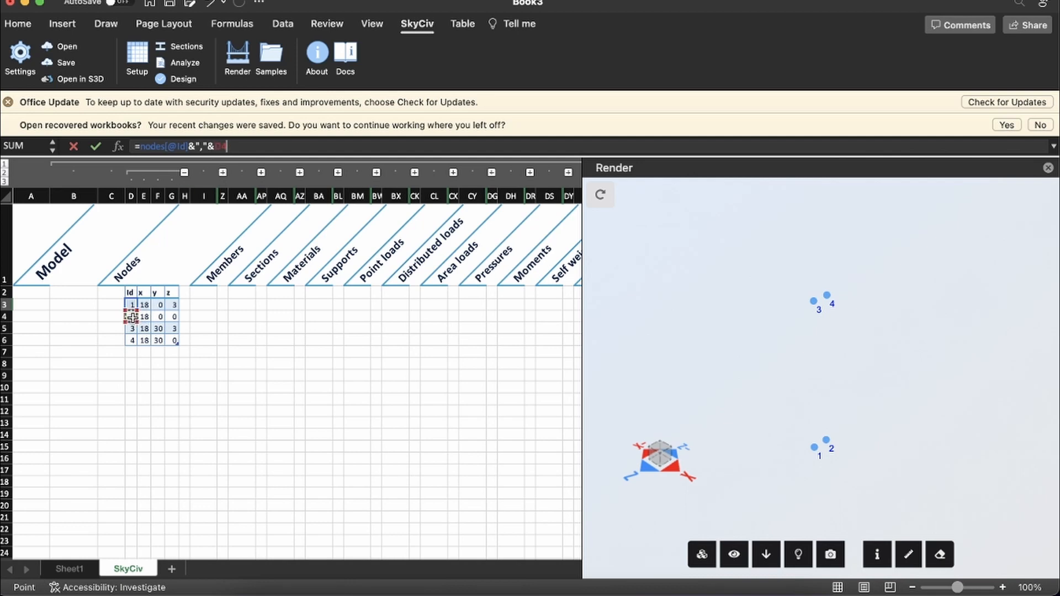
Extend the formula with the comma-separated ids of nodes 3 and 4 from D5 and D6
type("&\",\"")
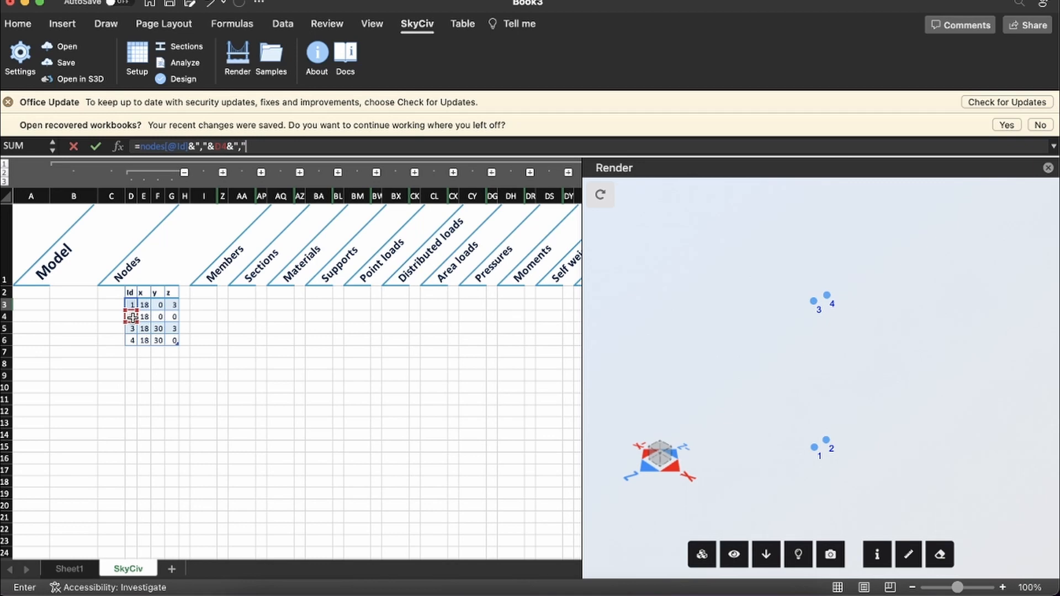
type("&")
left_click(131, 329)
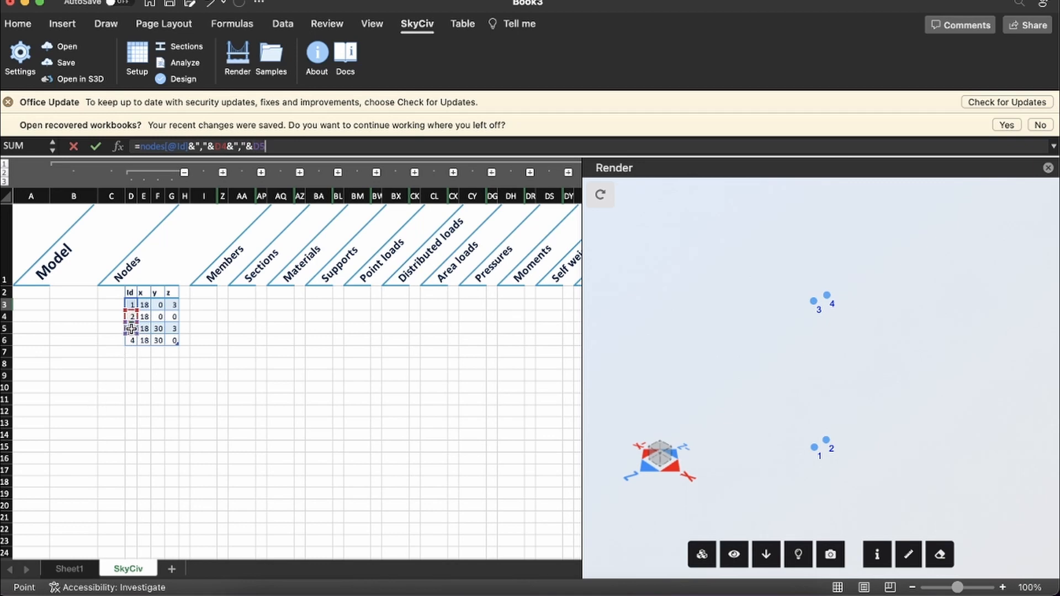
type("\",\"")
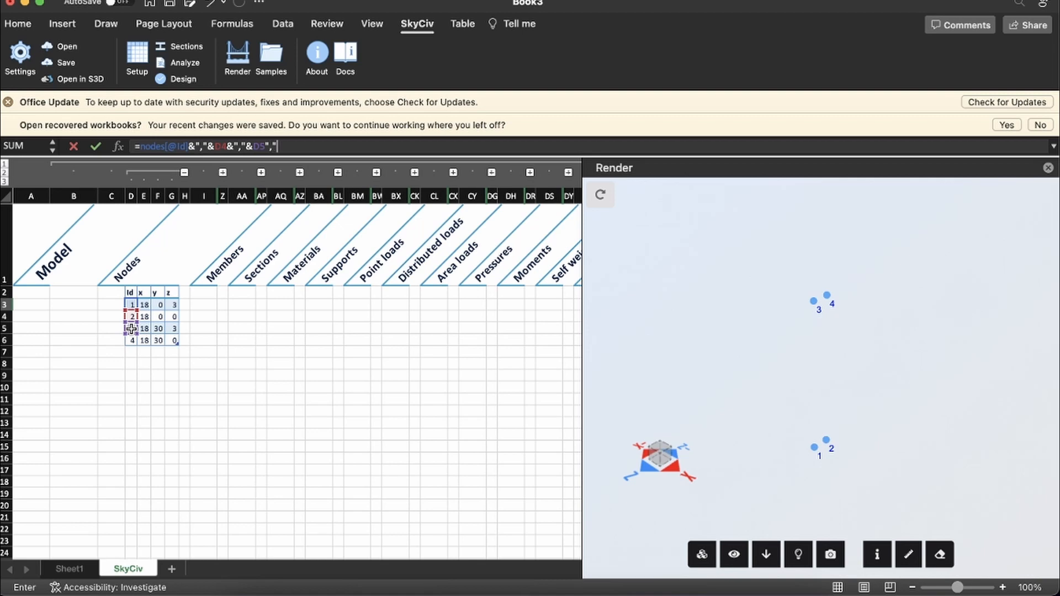
type("&")
left_click(131, 340)
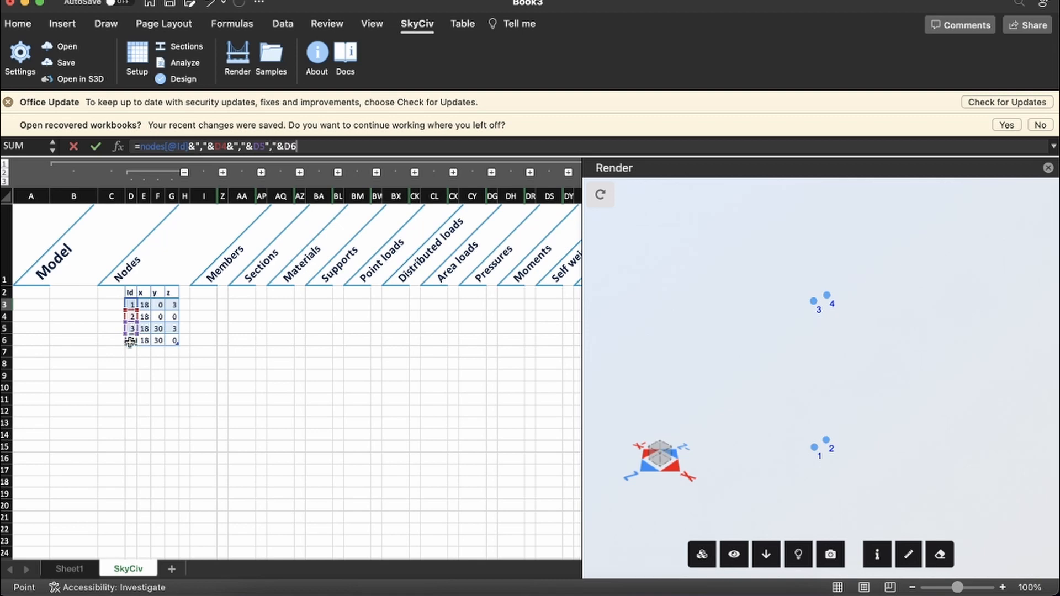
key("Return")
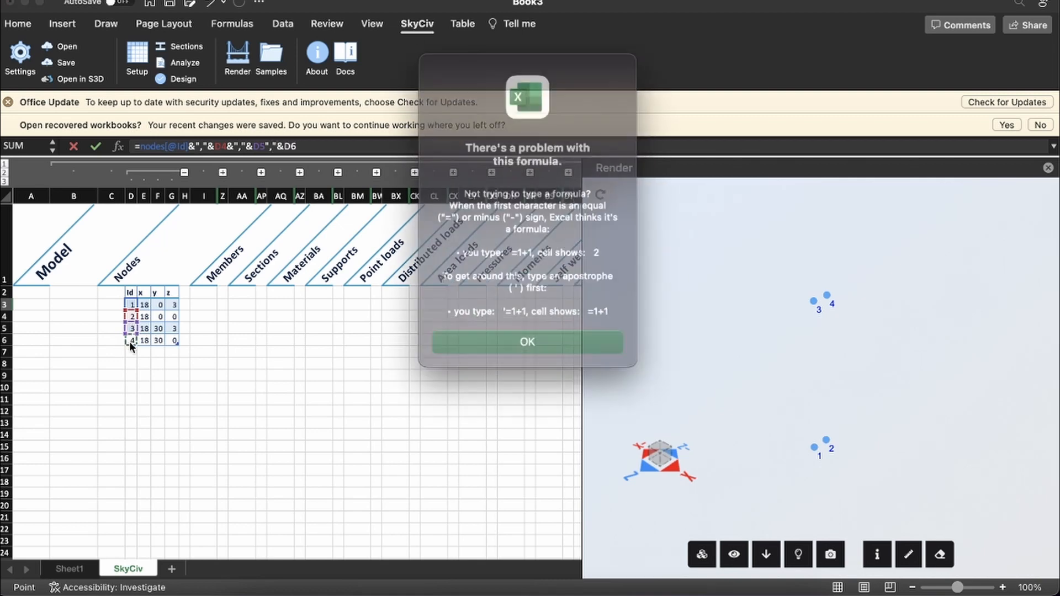
left_click(525, 339)
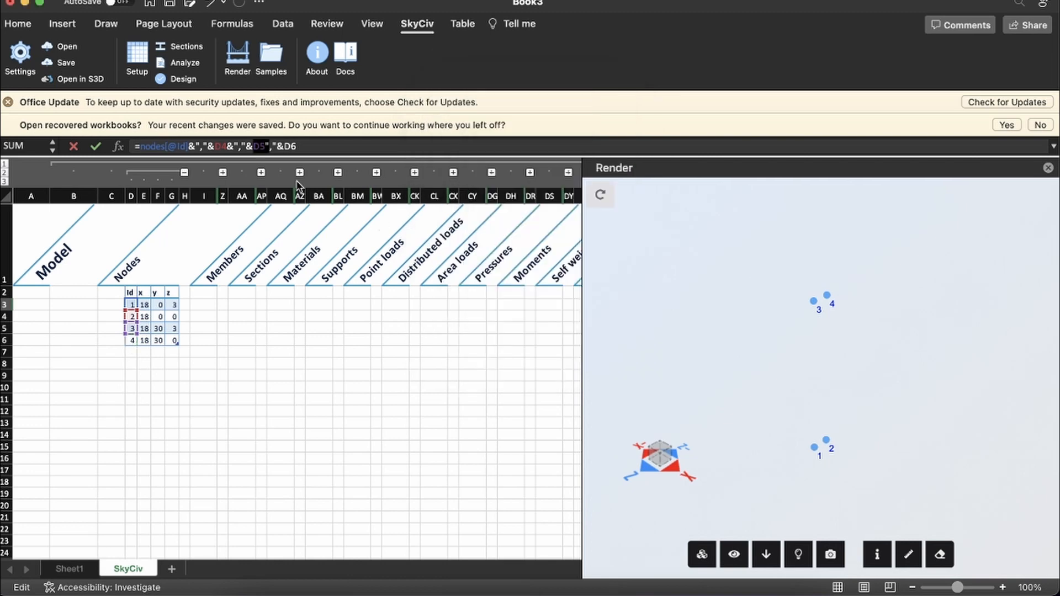
left_click(266, 146)
type("&")
key("Return")
scroll(434, 363, "right", 5)
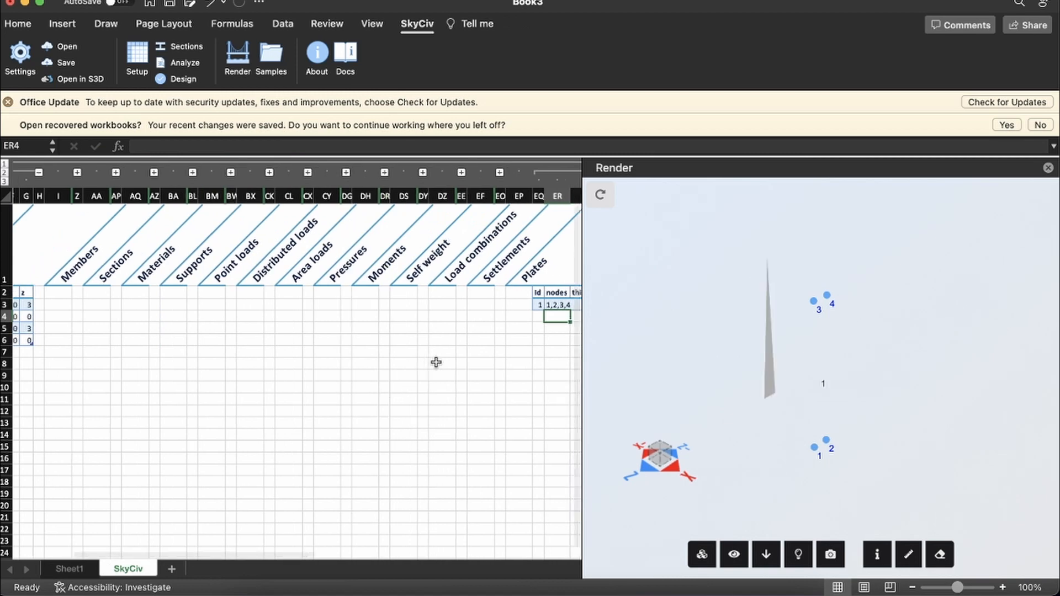
left_click(382, 305)
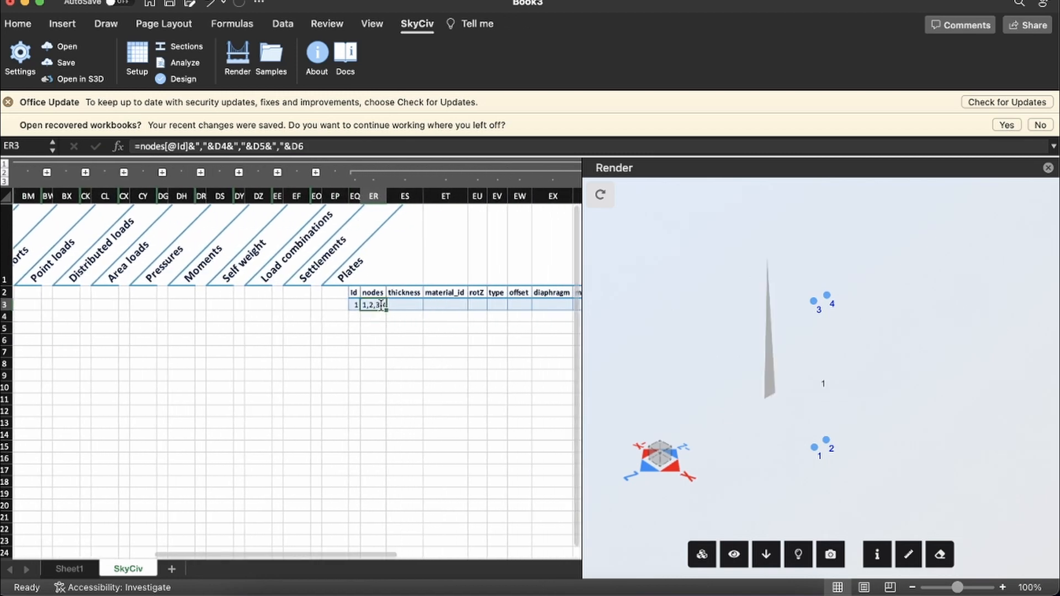
In the Nodes table, set the z coordinate of node 3 to 0 and that of node 4 to 3
scroll(262, 316, "left", 5)
scroll(263, 315, "left", 2)
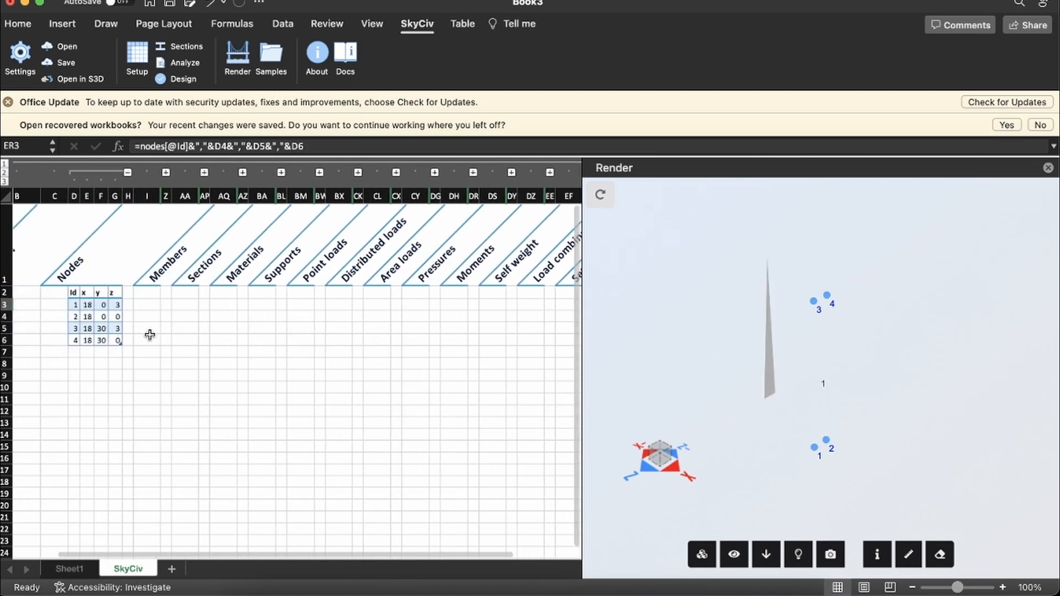
left_click(119, 328)
type("0")
key("Return")
type("3")
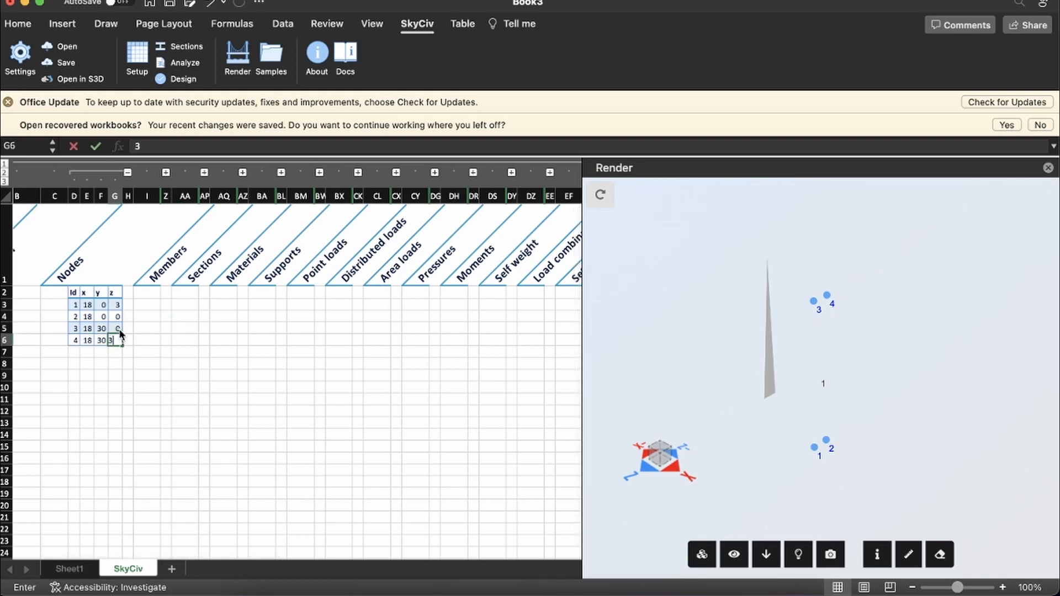
key("Return")
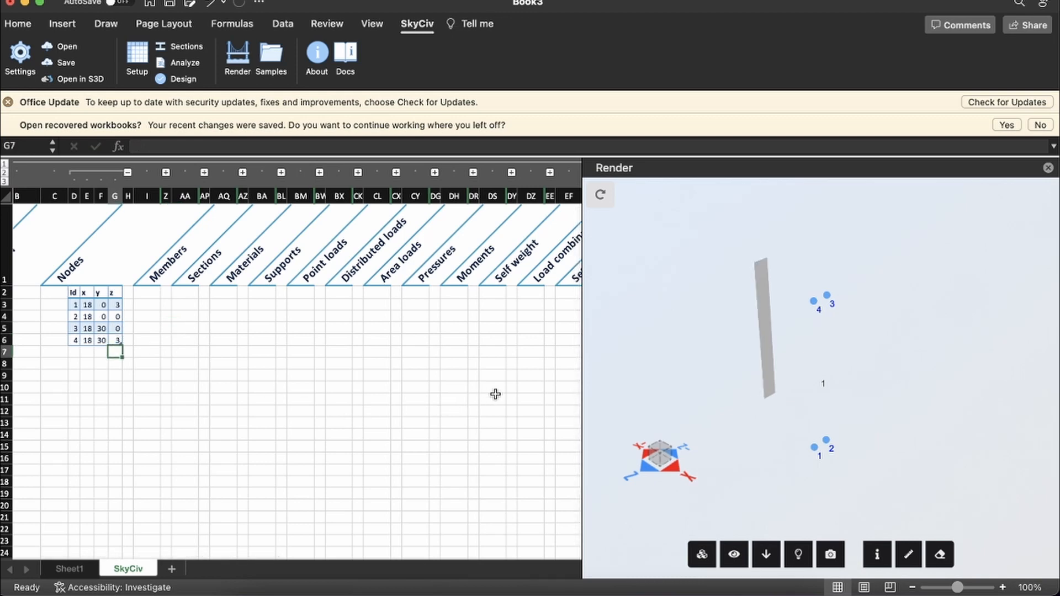
Set plate 1's thickness to 0.25 and its material_id to 1, and inspect the plate in the render
scroll(759, 336, "down", 3)
left_click_drag(759, 336, 783, 339)
scroll(350, 293, "right", 10)
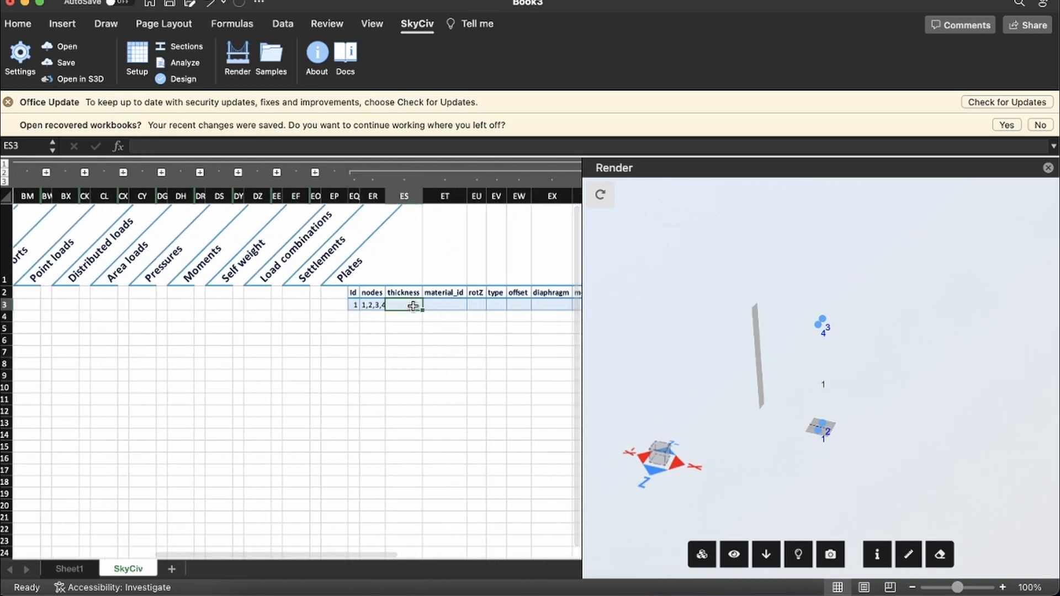
left_click(413, 305)
type("0.25")
key("Tab")
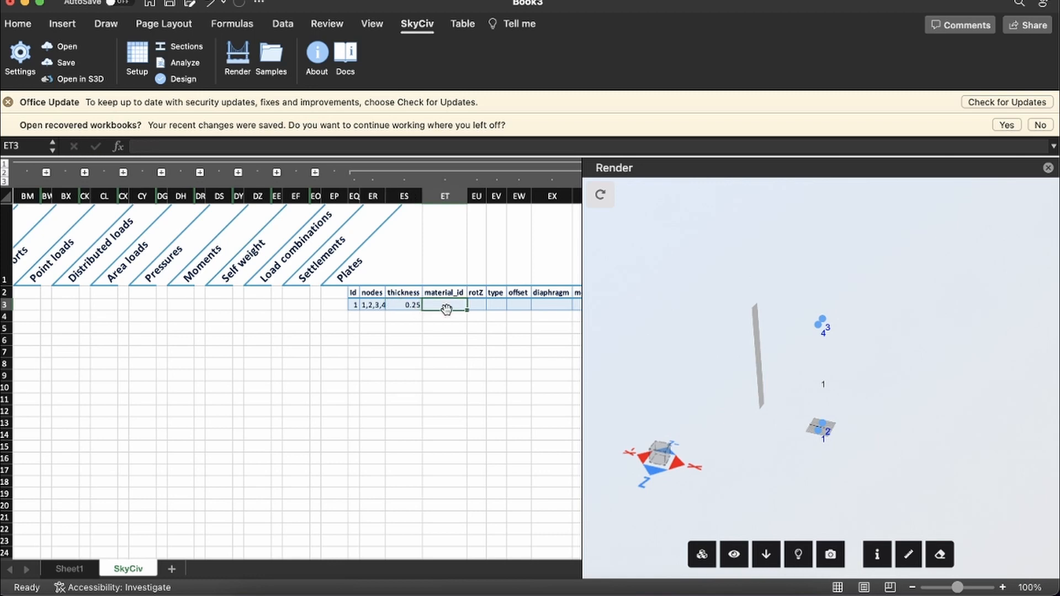
type("1")
key("Tab")
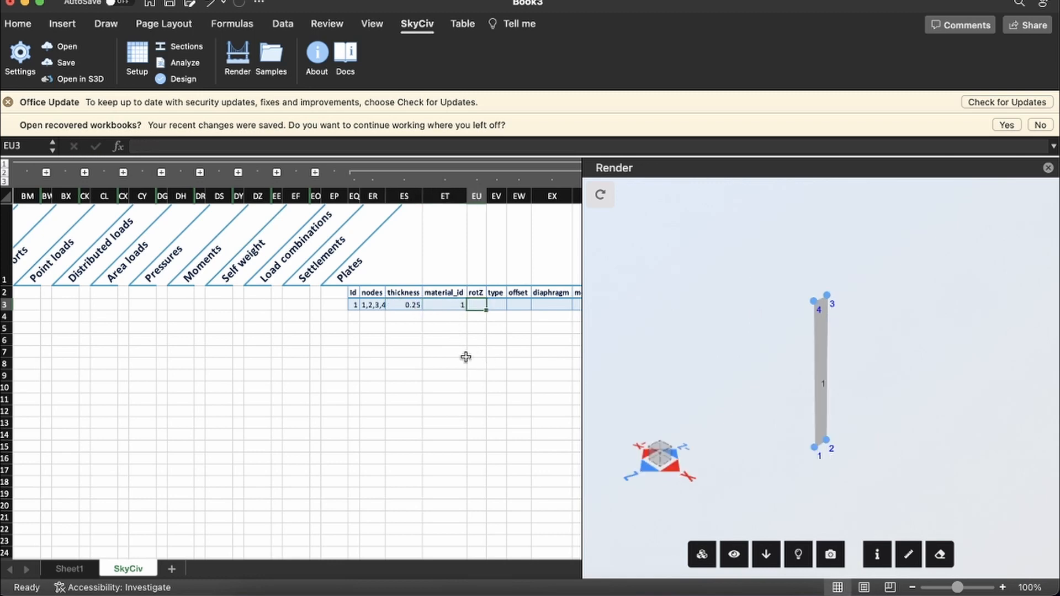
left_click_drag(745, 433, 784, 431)
scroll(752, 383, "up", 10)
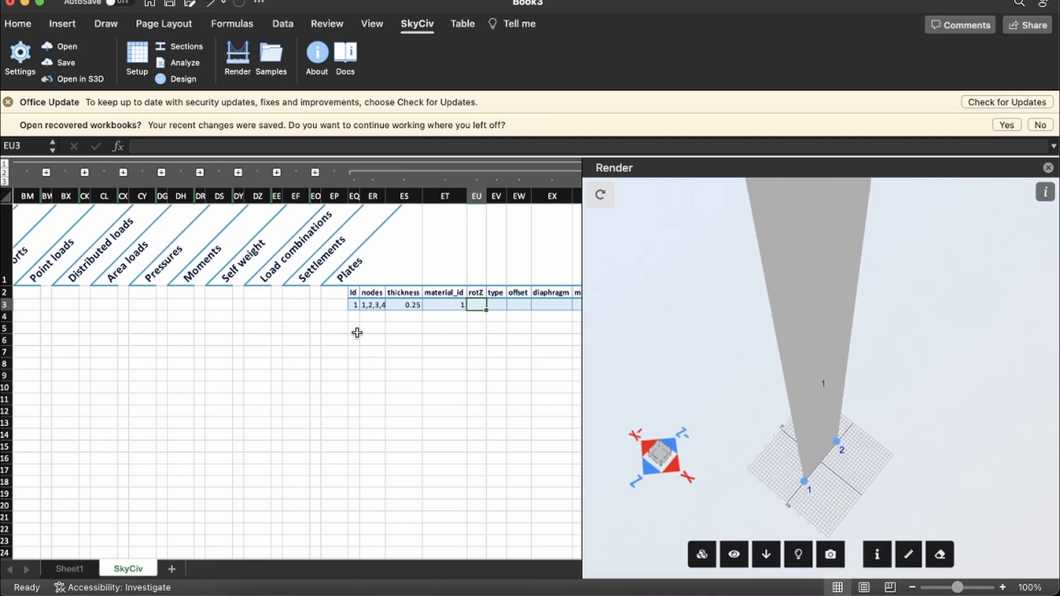
Compare the Plates table's columns and plate 1's entries with the coordinates in the Nodes table
scroll(357, 331, "left", 15)
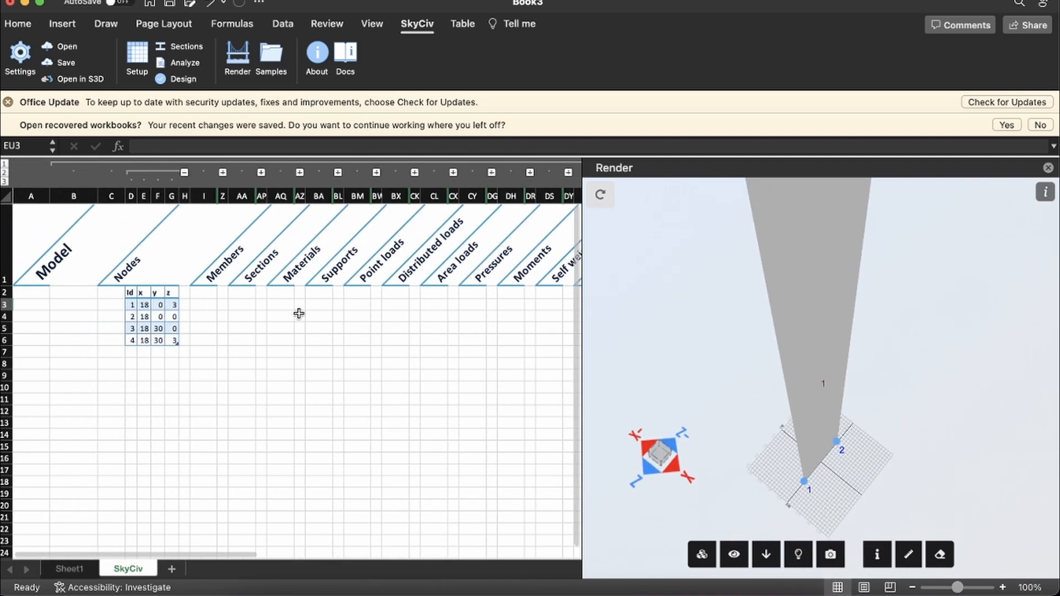
scroll(299, 310, "right", 15)
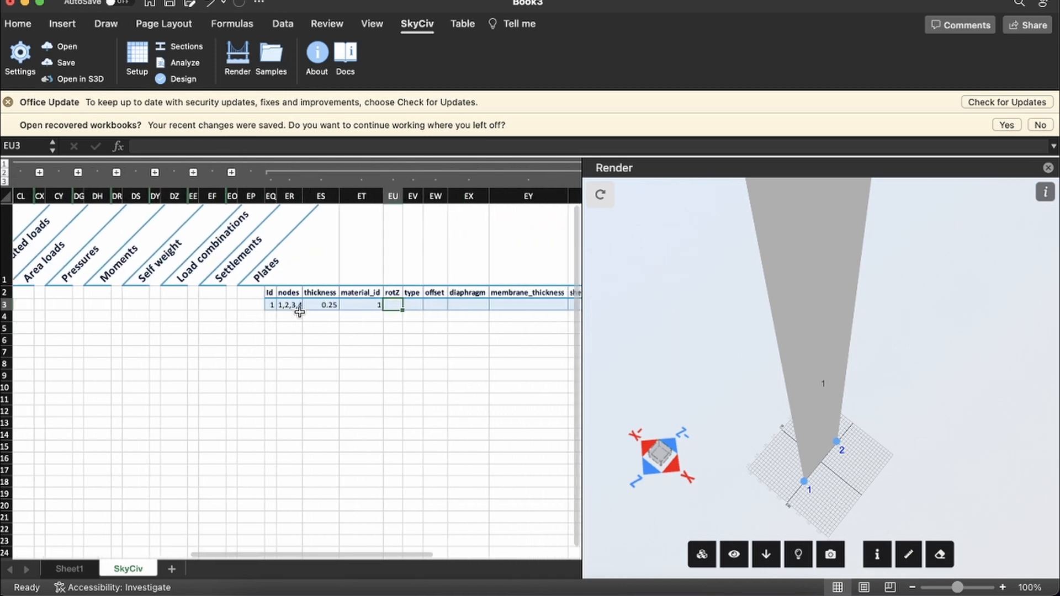
scroll(299, 310, "right", 10)
scroll(300, 312, "left", 9)
scroll(300, 312, "left", 15)
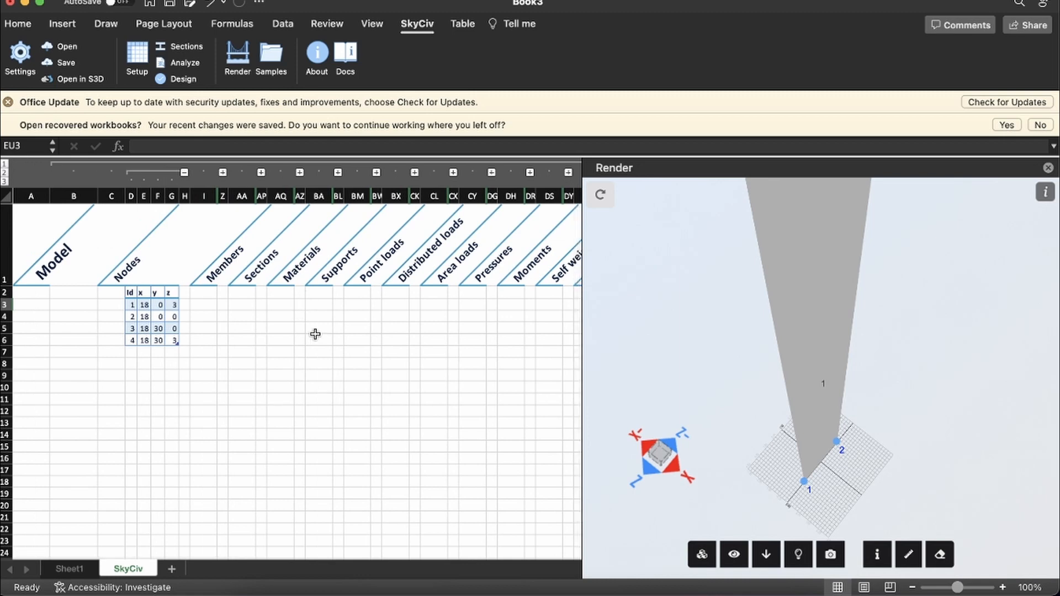
Review the SkyCiv model settings for vertical axis, evaluation points and units, and close the Settings and Render panes
left_click(21, 53)
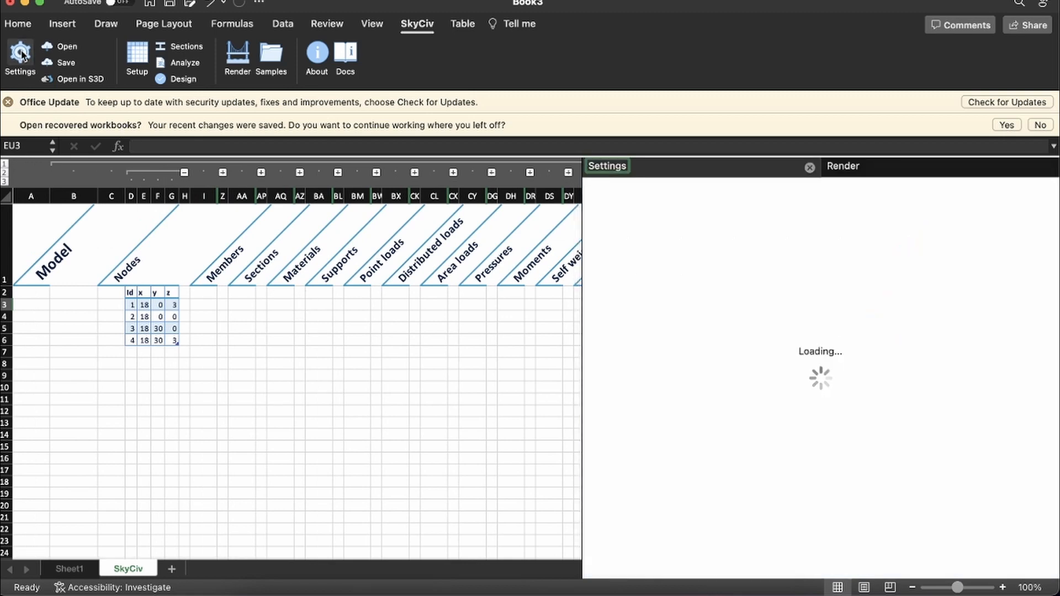
scroll(860, 359, "down", 10)
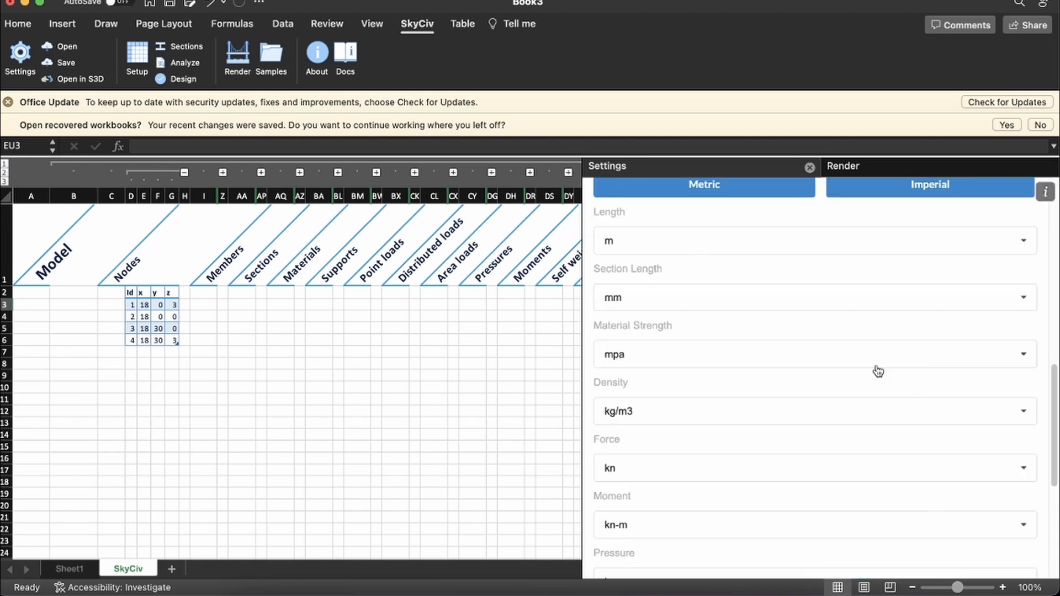
scroll(823, 198, "up", 5)
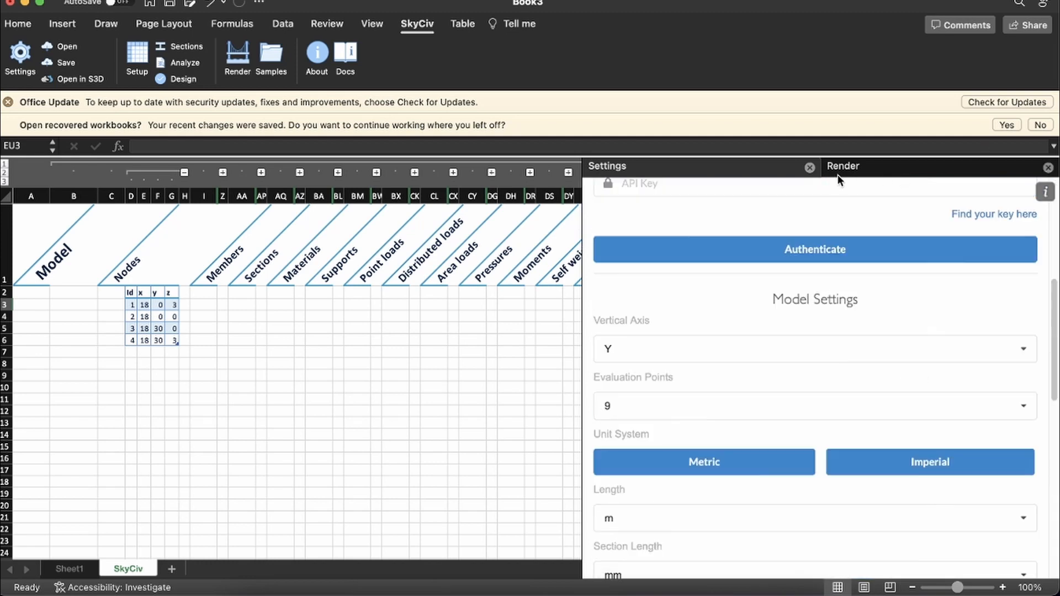
left_click(1047, 168)
left_click(473, 326)
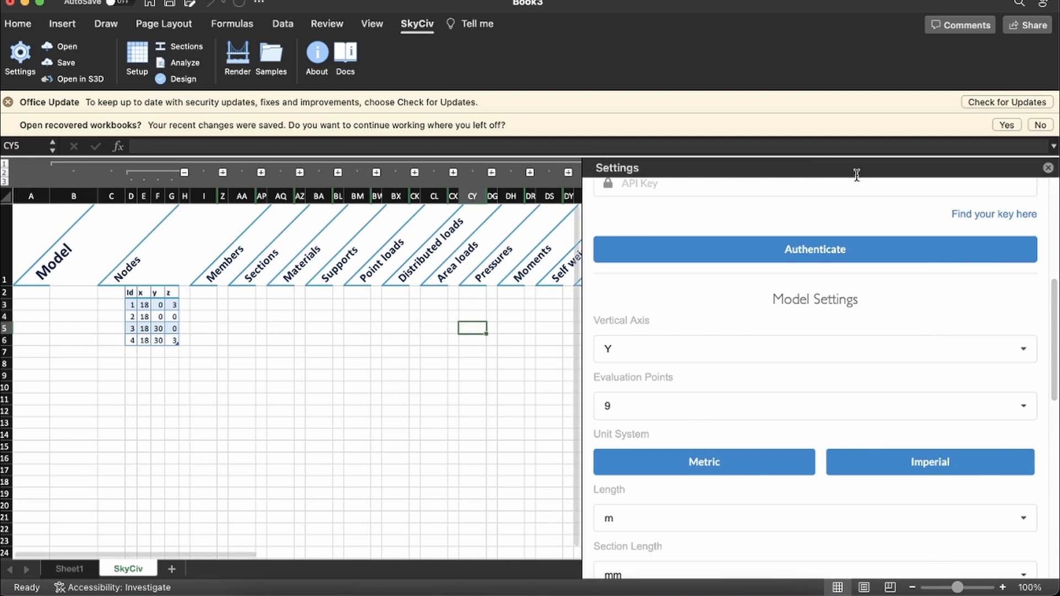
left_click(1047, 168)
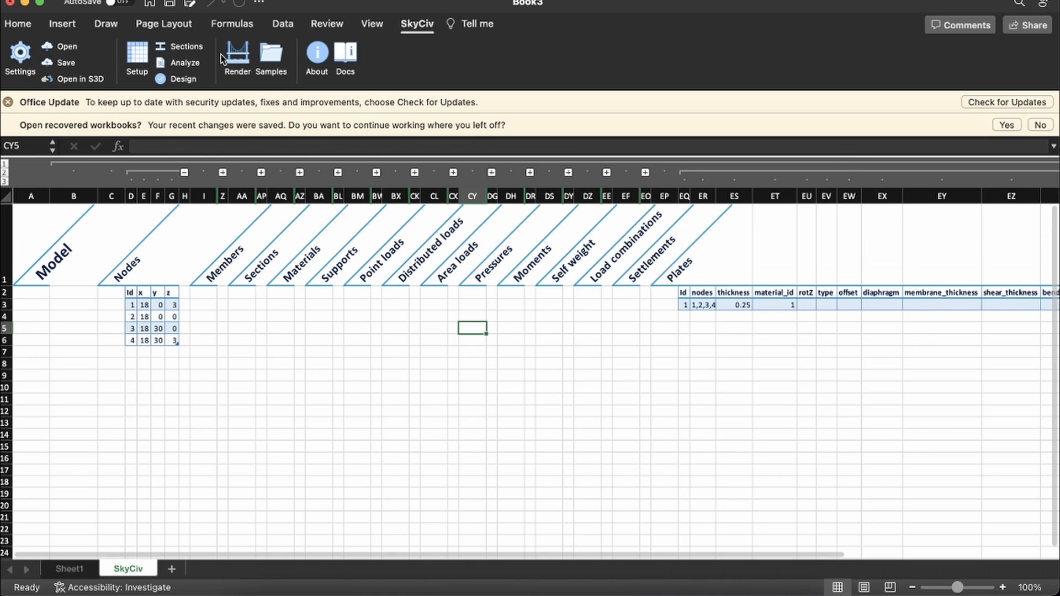
Reopen the model render in a wider pane and check the Diameter and Height inputs on Sheet1
left_click(237, 55)
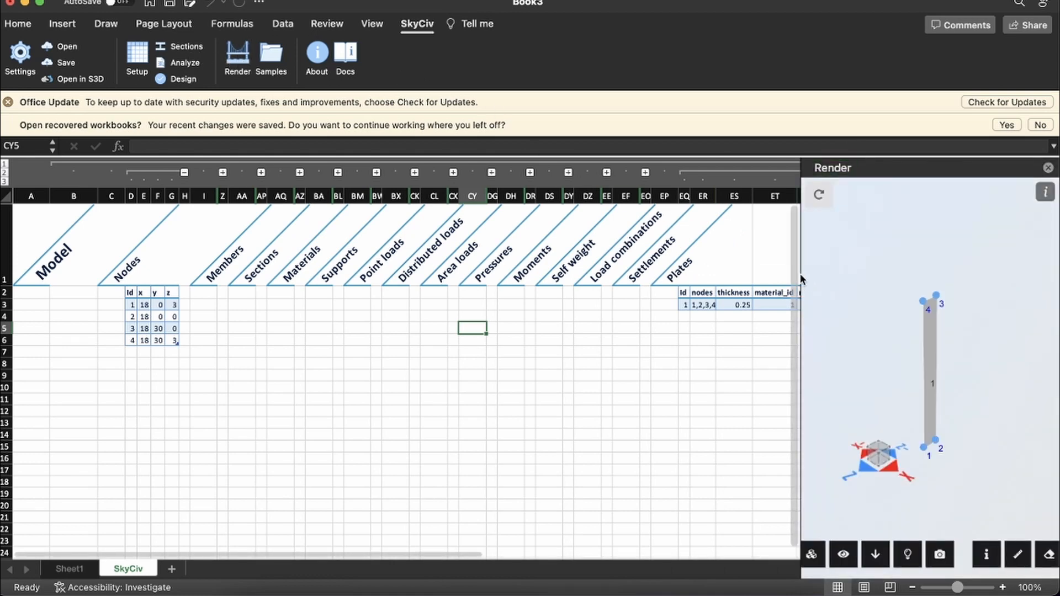
left_click_drag(799, 274, 431, 260)
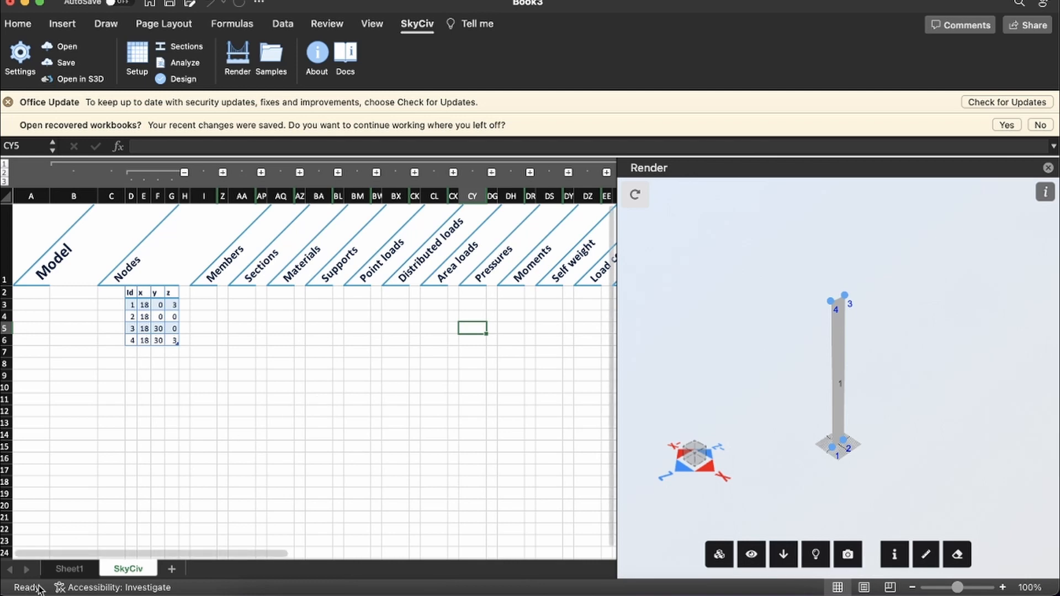
left_click(68, 568)
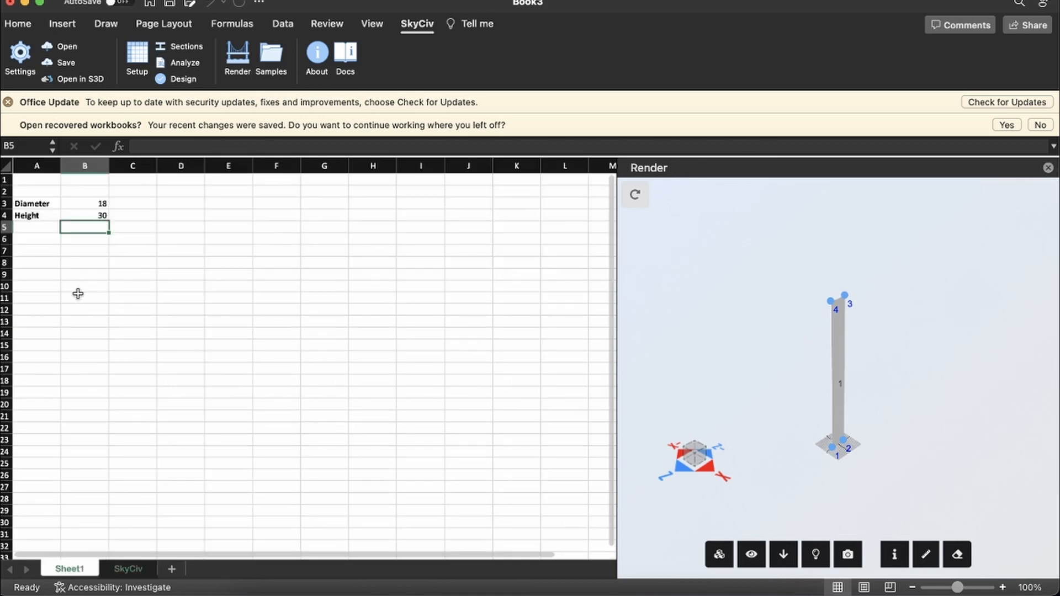
left_click(137, 573)
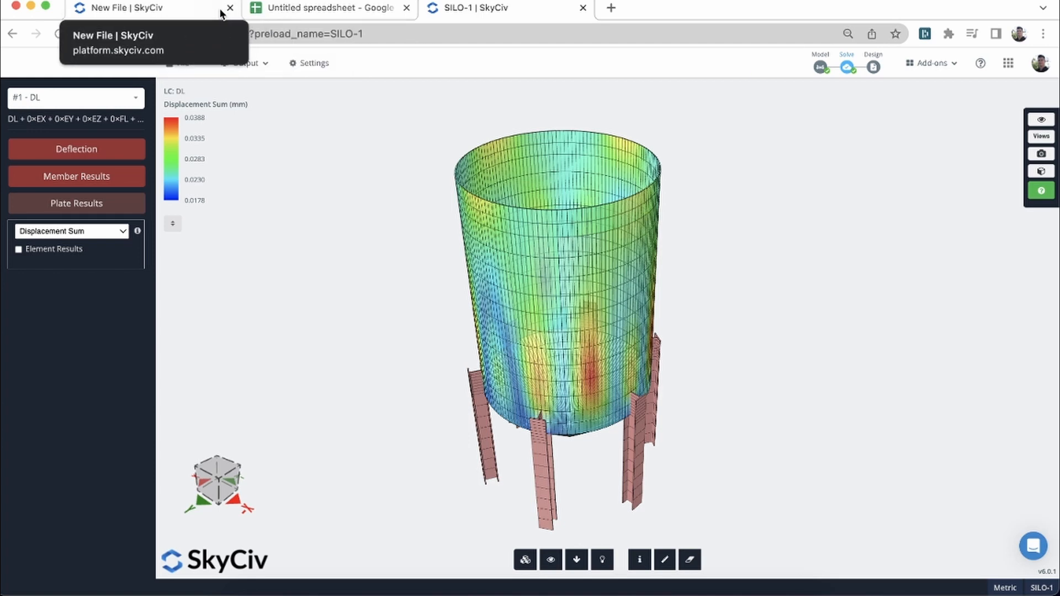
Switch to the new SkyCiv Structural 3D file in the browser and dismiss the welcome and restore-session prompts
left_click(203, 14)
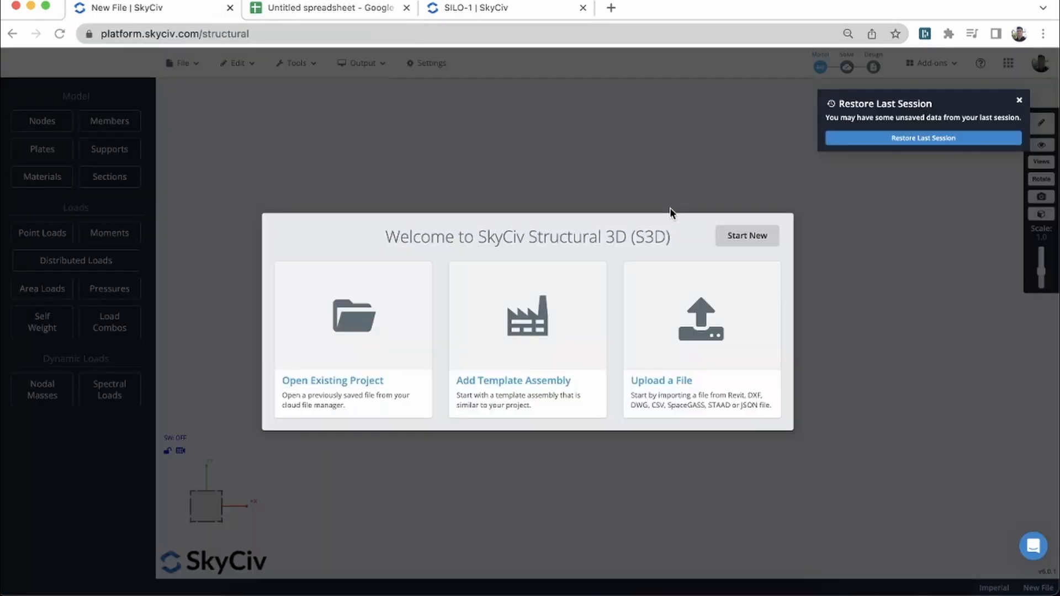
left_click(732, 161)
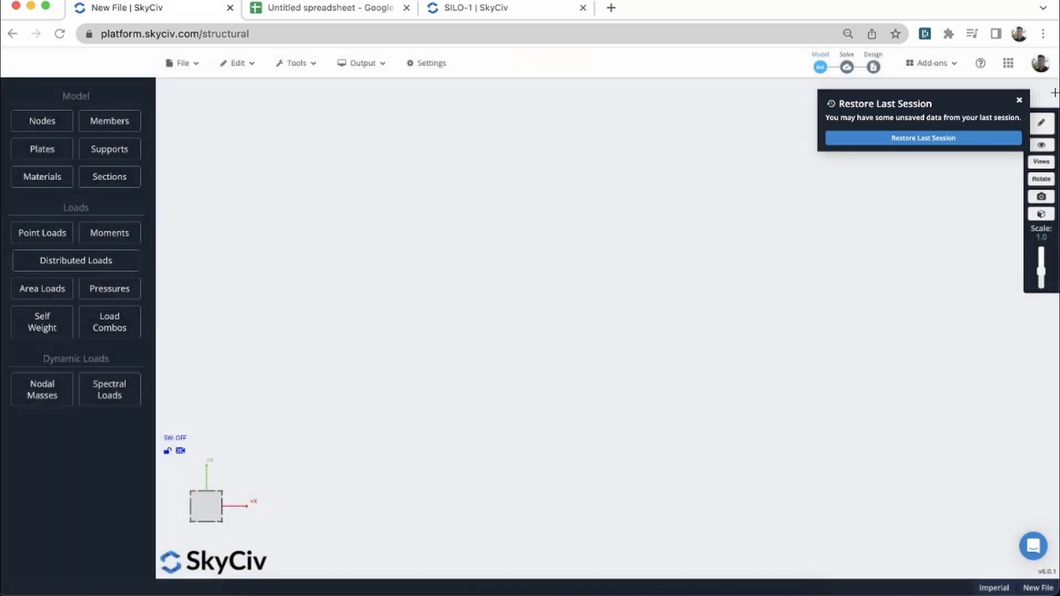
left_click(1019, 101)
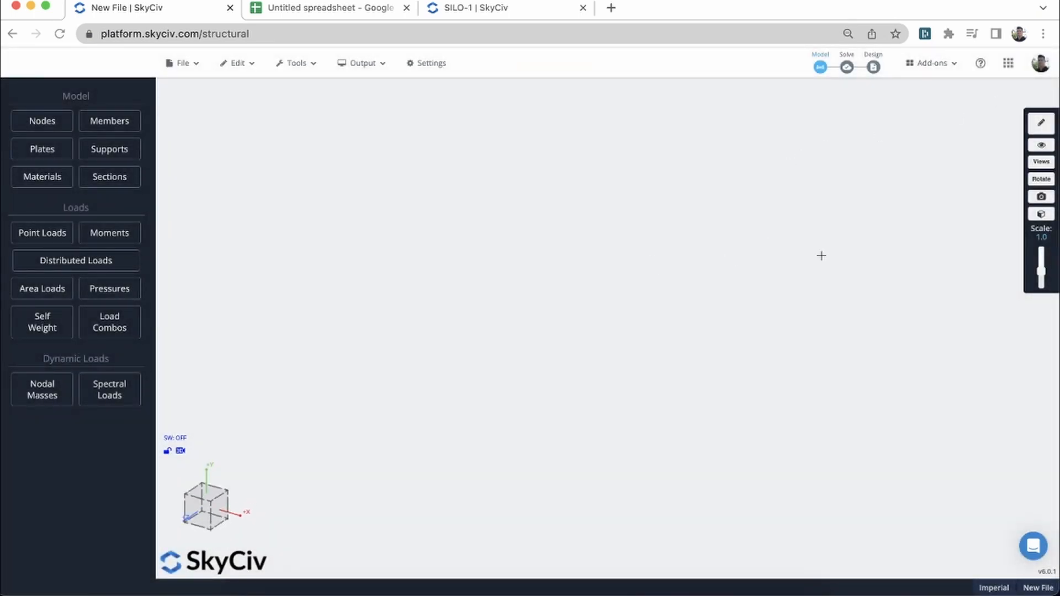
Switch to the Google Sheets spreadsheet and examine the Diameter, Segments and Degrees per Segment cells and the first point's X formula
left_click(385, 11)
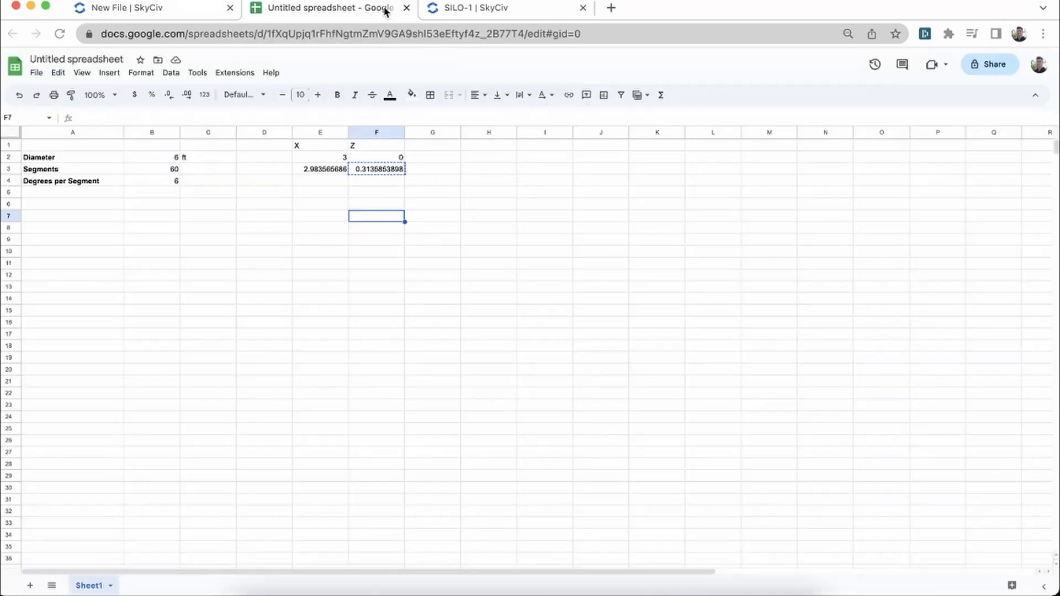
left_click(399, 274)
left_click(446, 194)
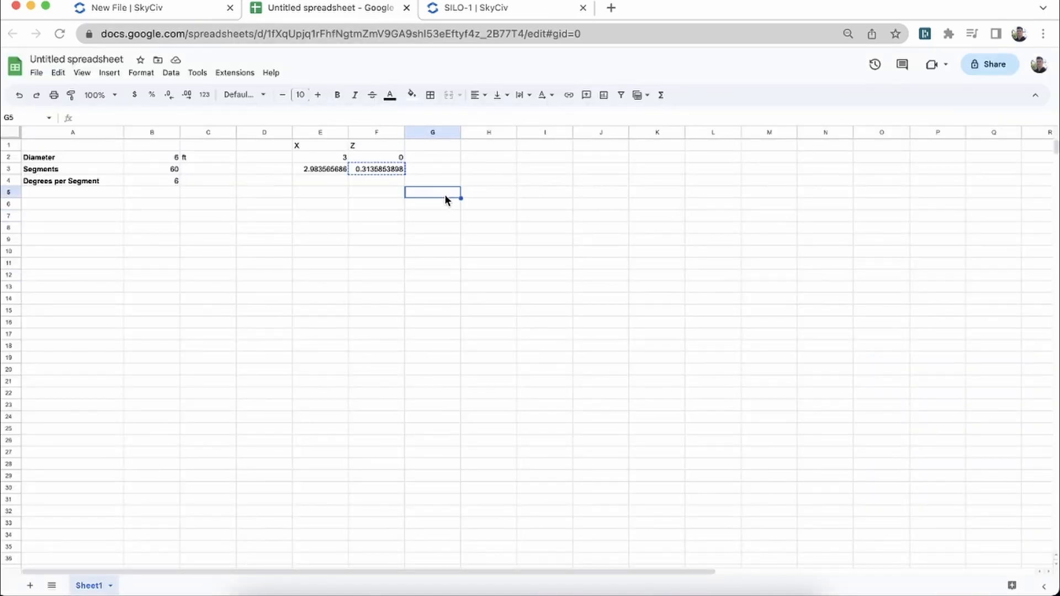
double_click(445, 191)
left_click(154, 158)
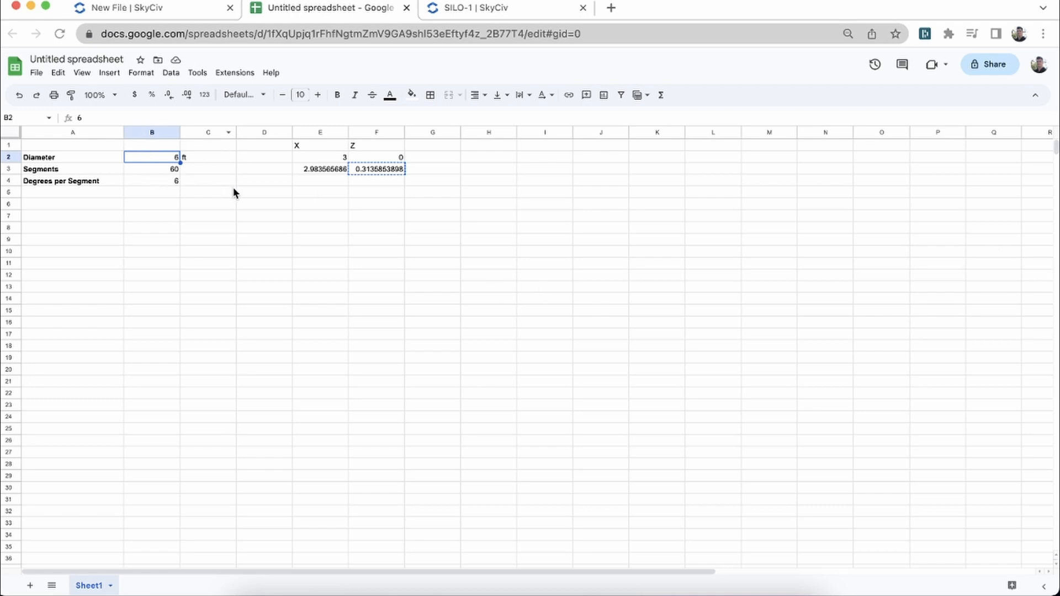
key("Down")
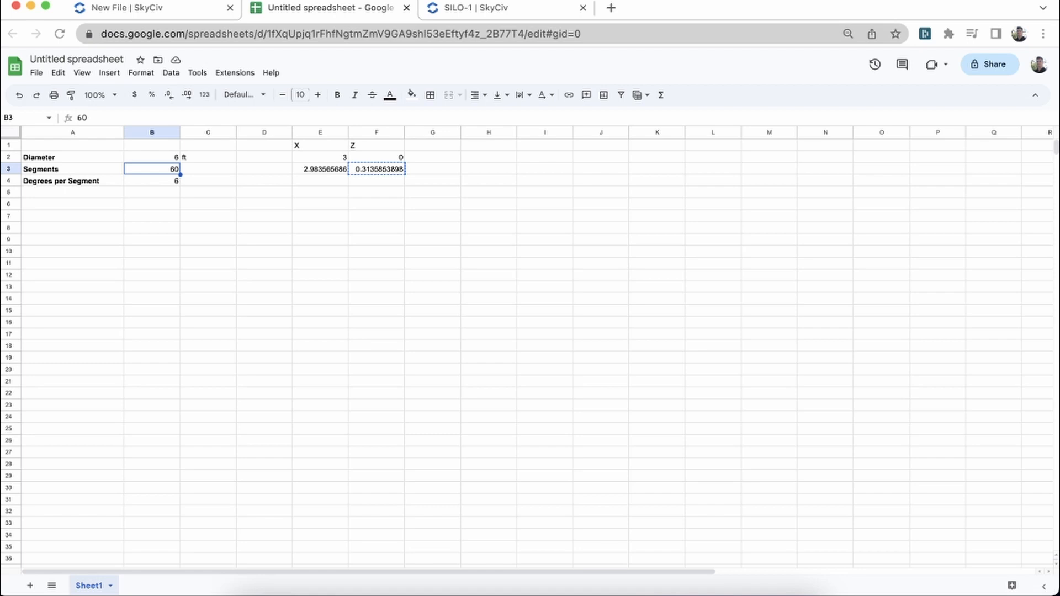
key("Down")
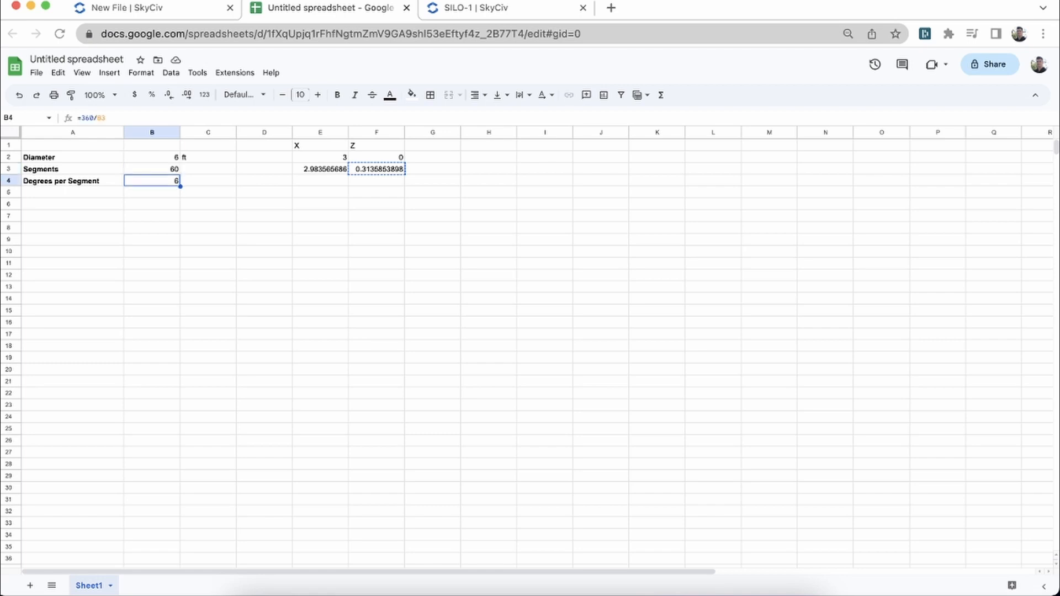
key("Up")
key("Down")
key("Right")
key("Right")
key("Right")
key("Up")
key("Up")
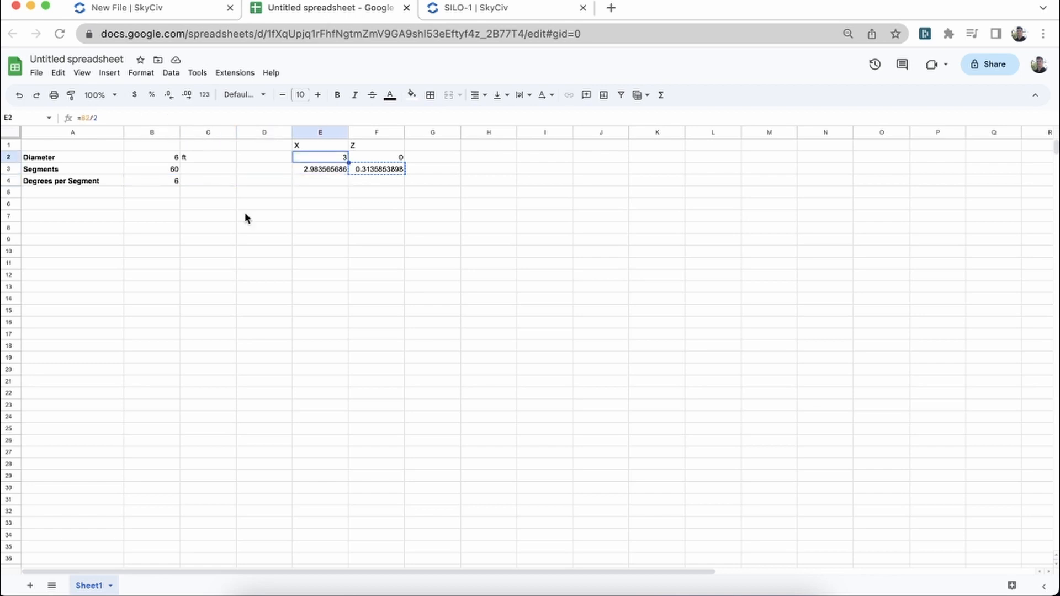
Examine the X and Z coordinate formulas of both points in E2:F3, including the COS and SIN terms
left_click(468, 263)
left_click(319, 169)
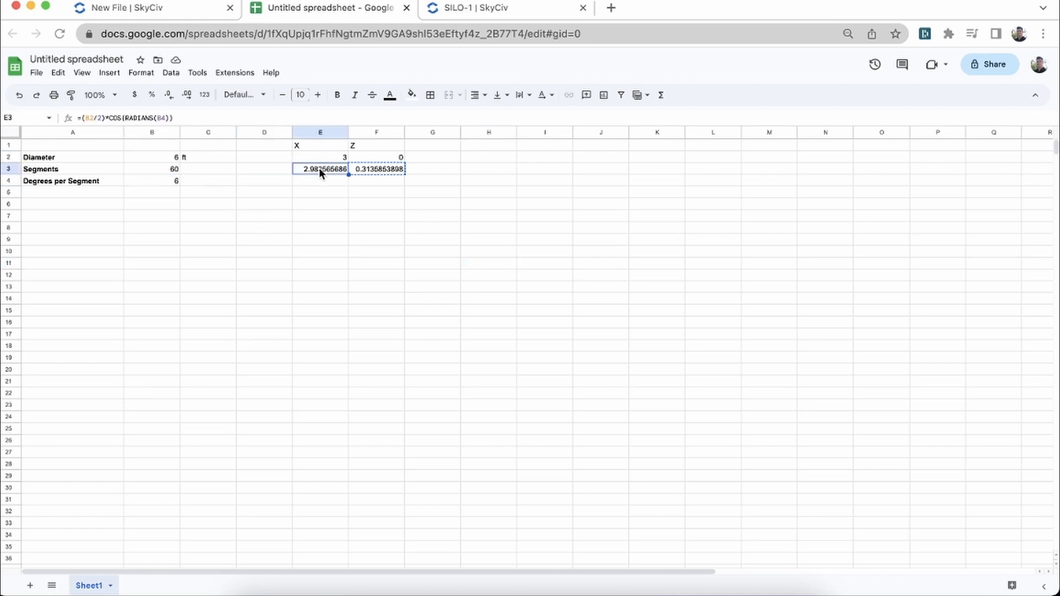
key("Right")
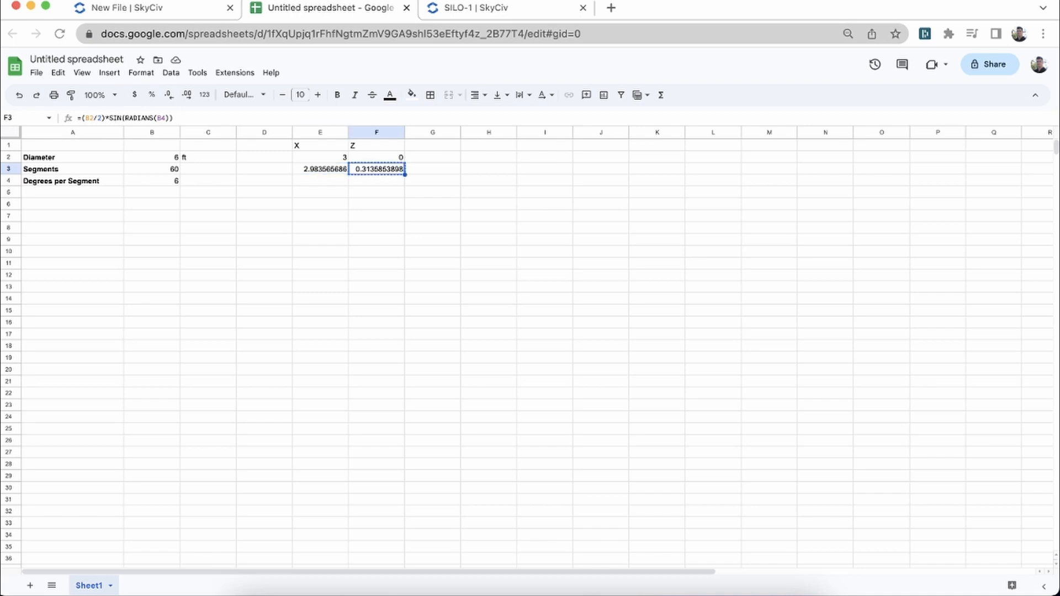
key("Left")
key("Up")
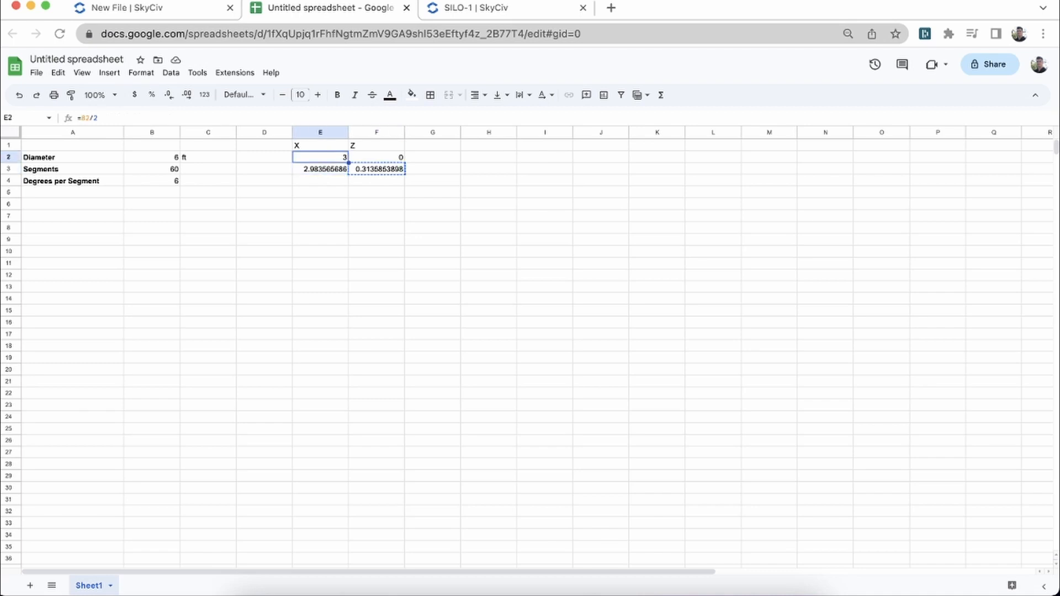
key("Right")
key("Down")
key("Left")
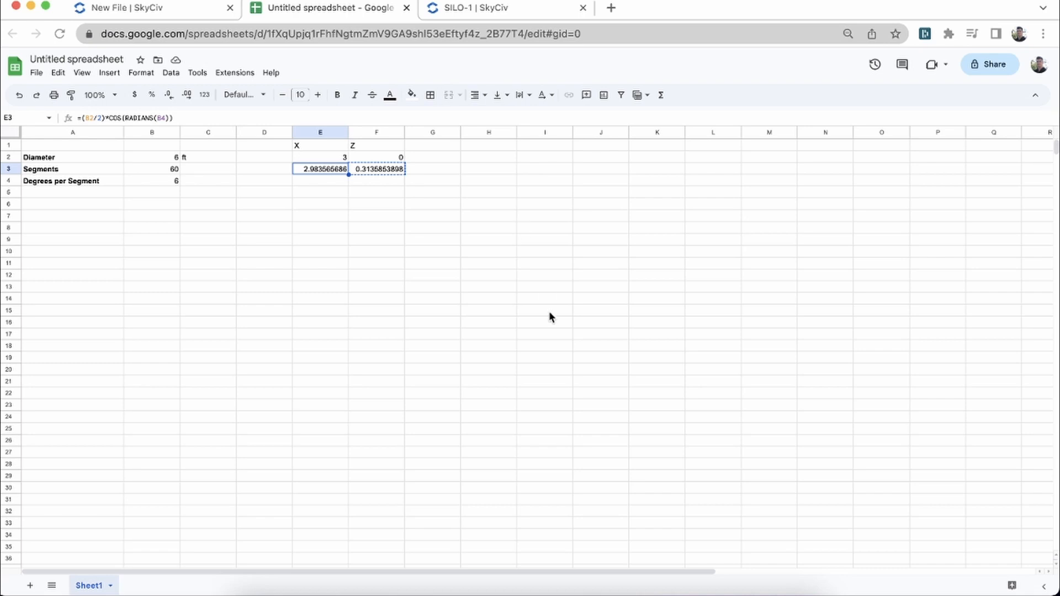
left_click(469, 321)
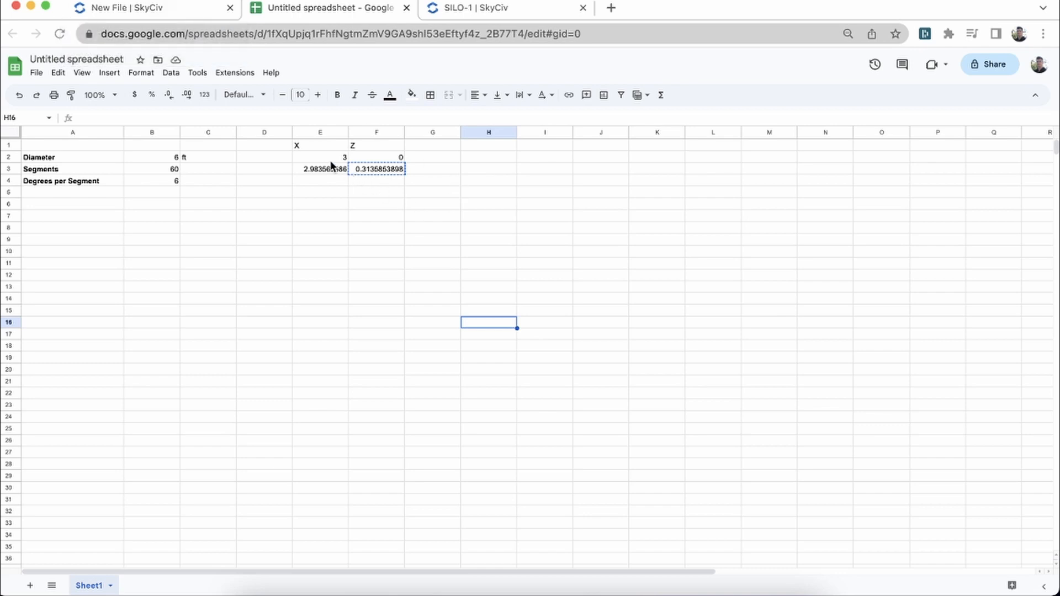
In the new SkyCiv Structural 3D file, add node 1 at X 3, Y 0, Z 0 ft
left_click(165, 7)
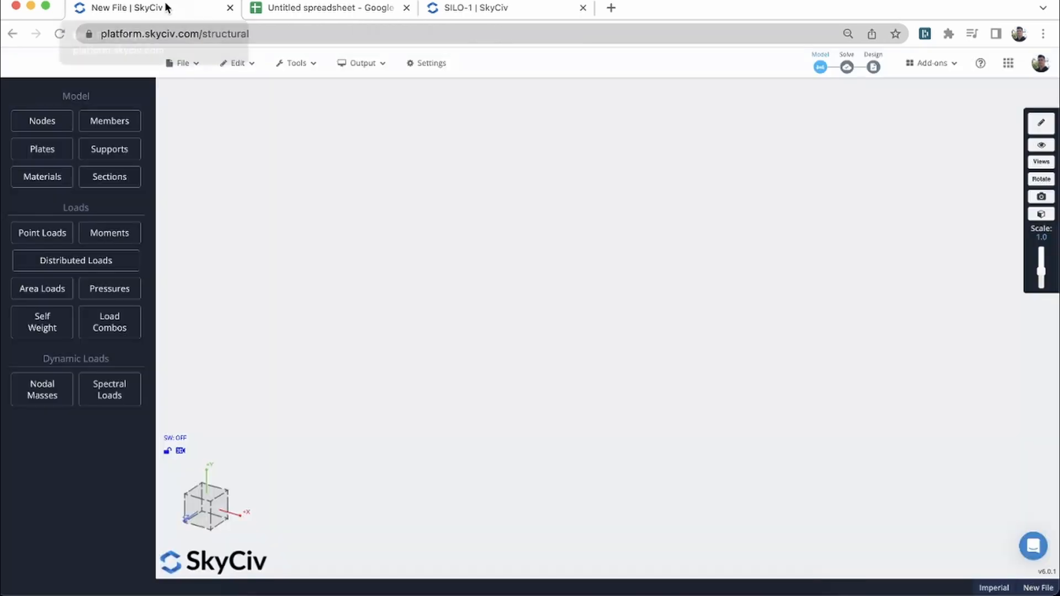
left_click(40, 122)
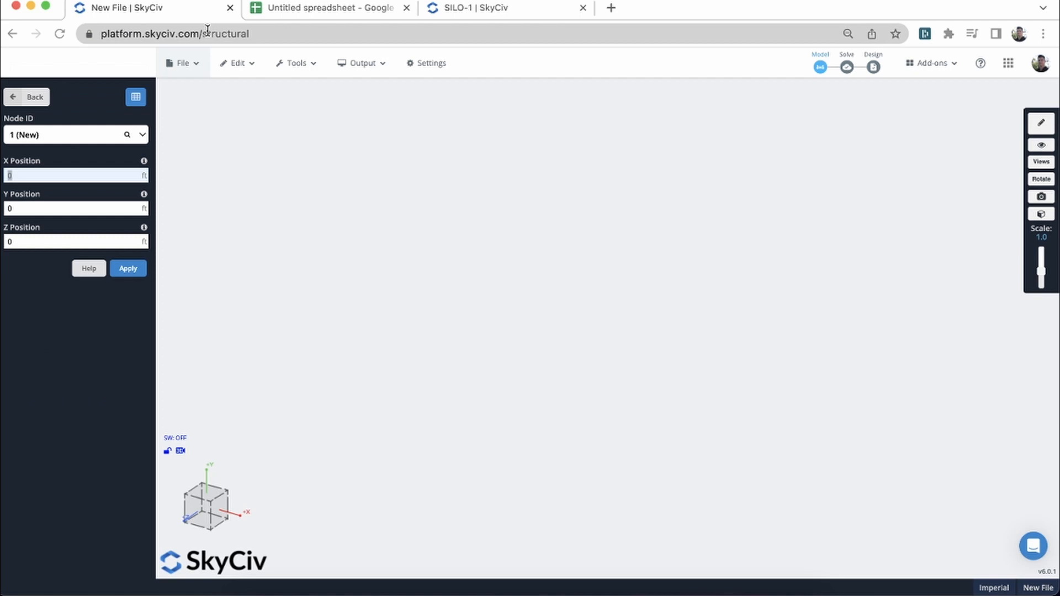
left_click(311, 12)
left_click(159, 16)
type("3")
key("Tab")
key("Tab")
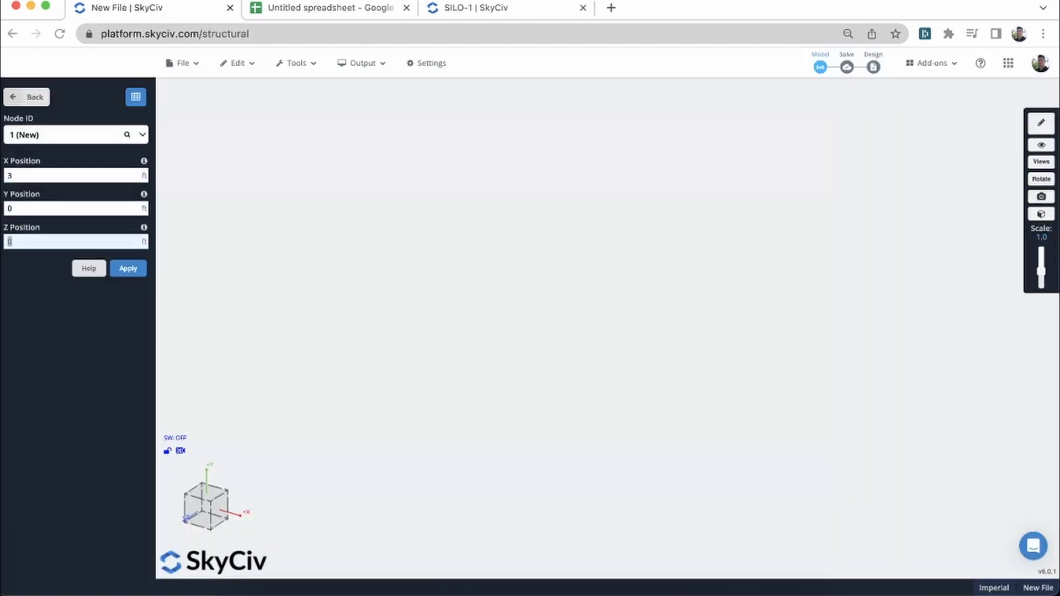
key("Return")
Copy the second point's X value from E3 of the spreadsheet into the new node 2's X position
left_click(305, 8)
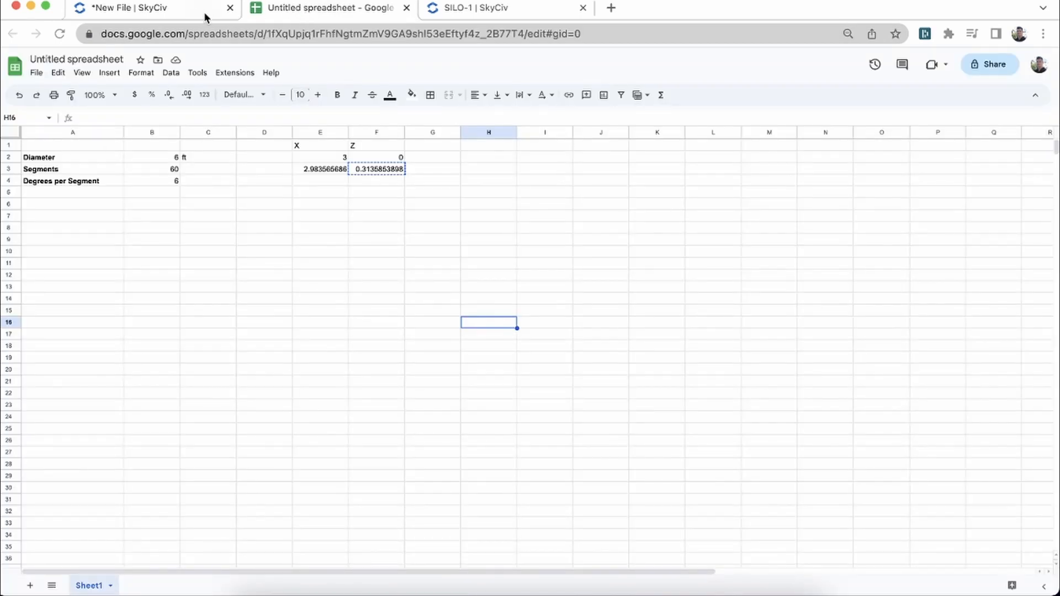
left_click(333, 165)
key("ctrl+c")
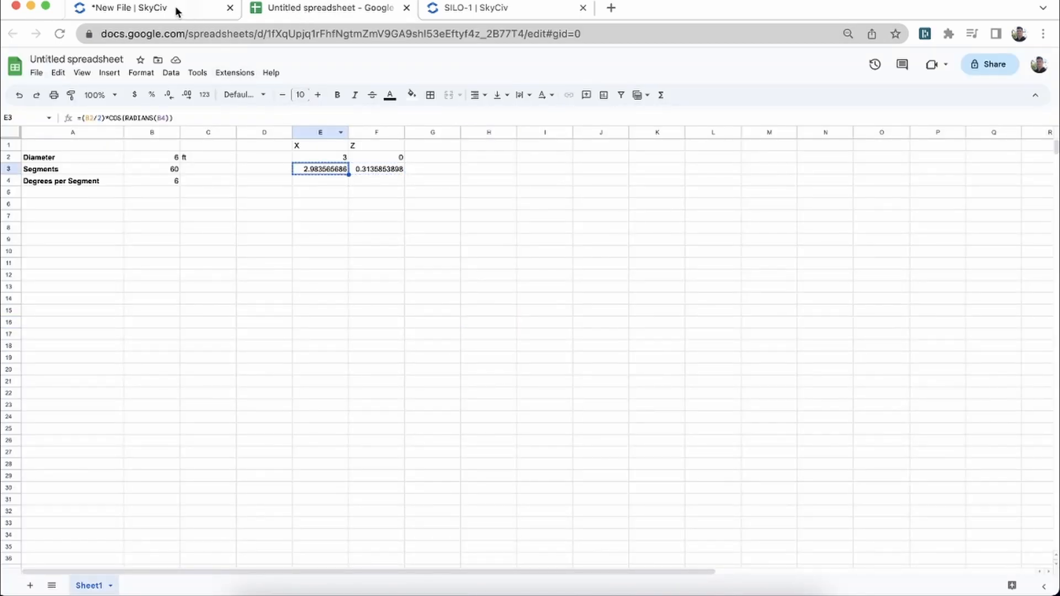
left_click(177, 12)
key("ctrl+v")
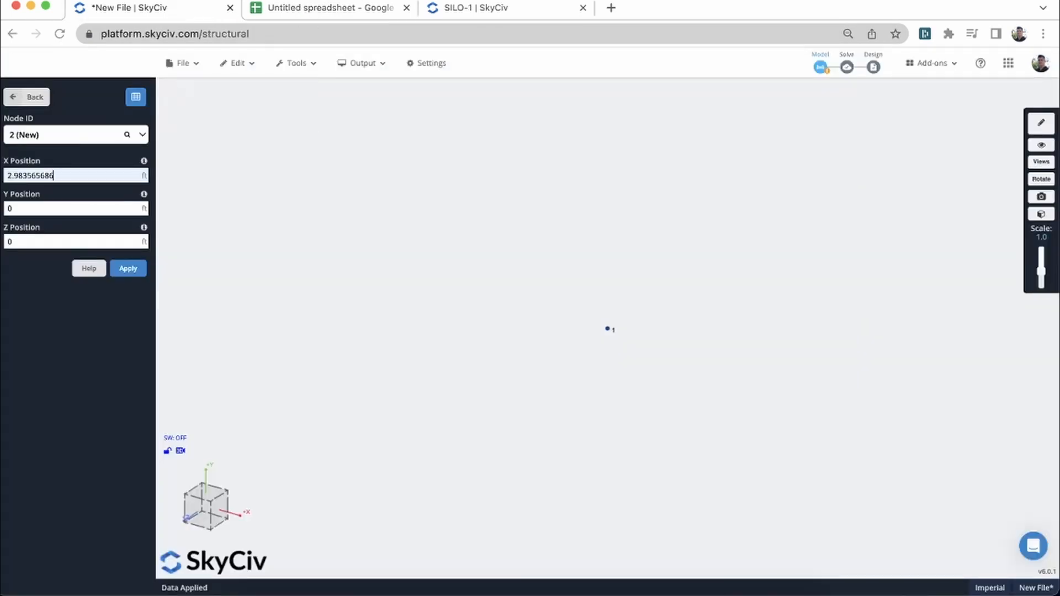
Add node 2 with its Z position copied from F3, 0.3135853898 ft, and open the nodes datasheet
left_click(343, 11)
left_click(386, 169)
key("ctrl+c")
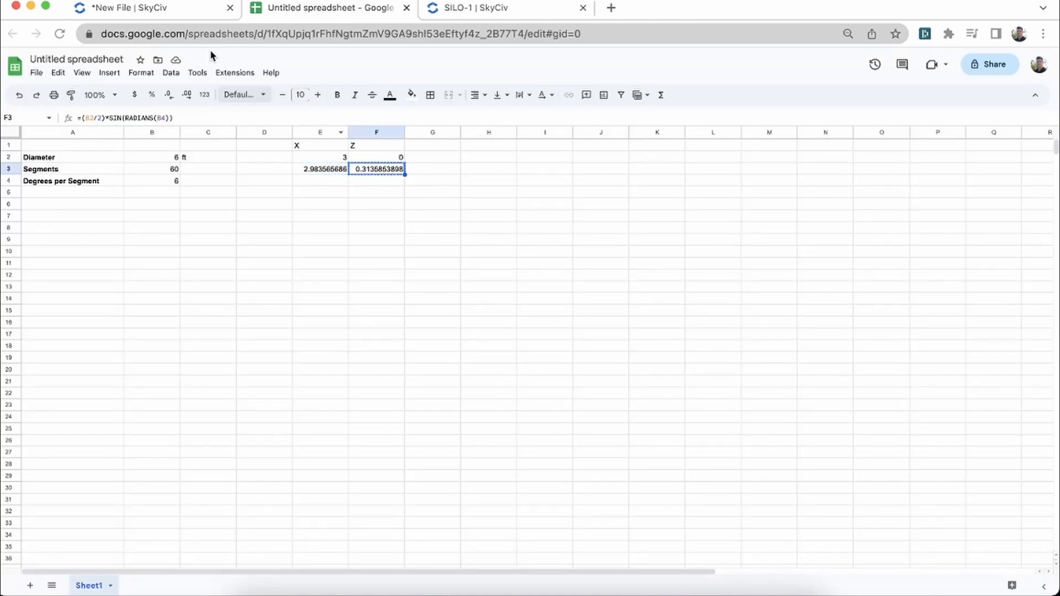
left_click(169, 13)
double_click(48, 242)
key("ctrl+v")
left_click(128, 269)
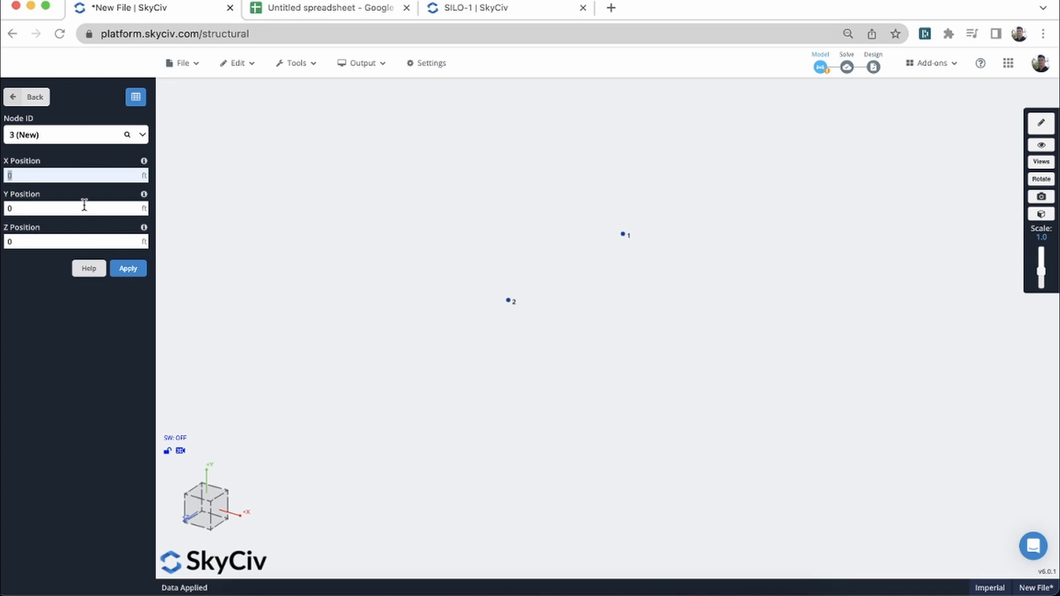
left_click(135, 97)
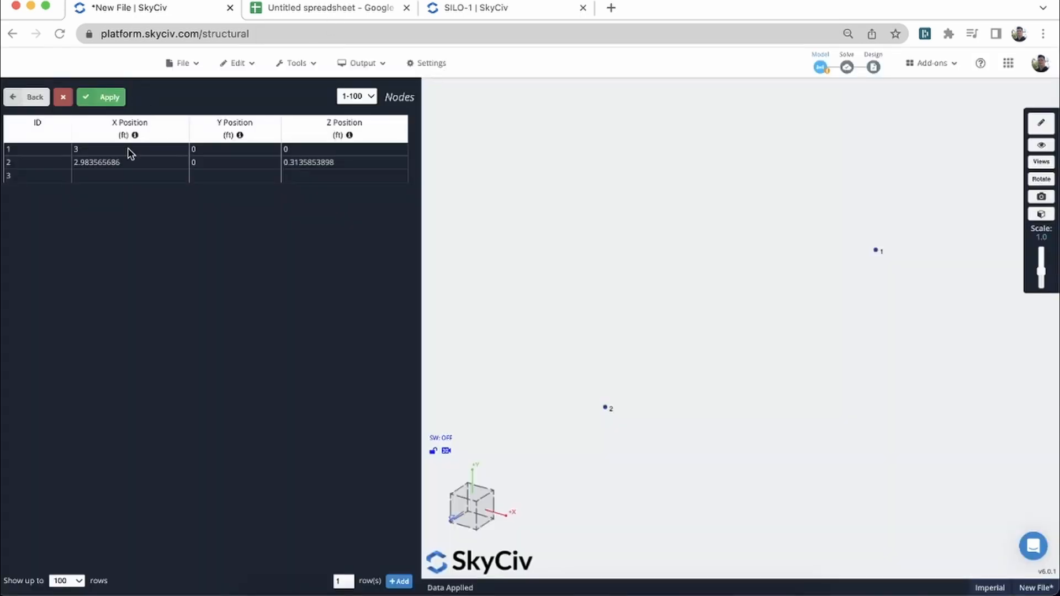
Copy the X, Y and Z positions of nodes 1 and 2 into the datasheet rows directly below them
left_click(111, 152)
left_click_drag(68, 151, 309, 166)
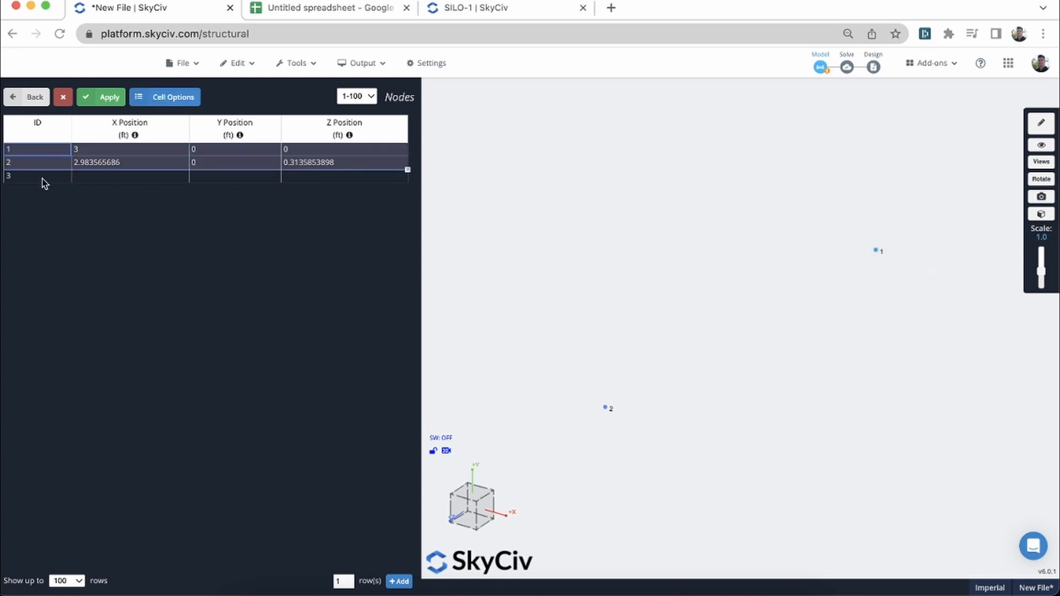
left_click_drag(86, 151, 323, 167)
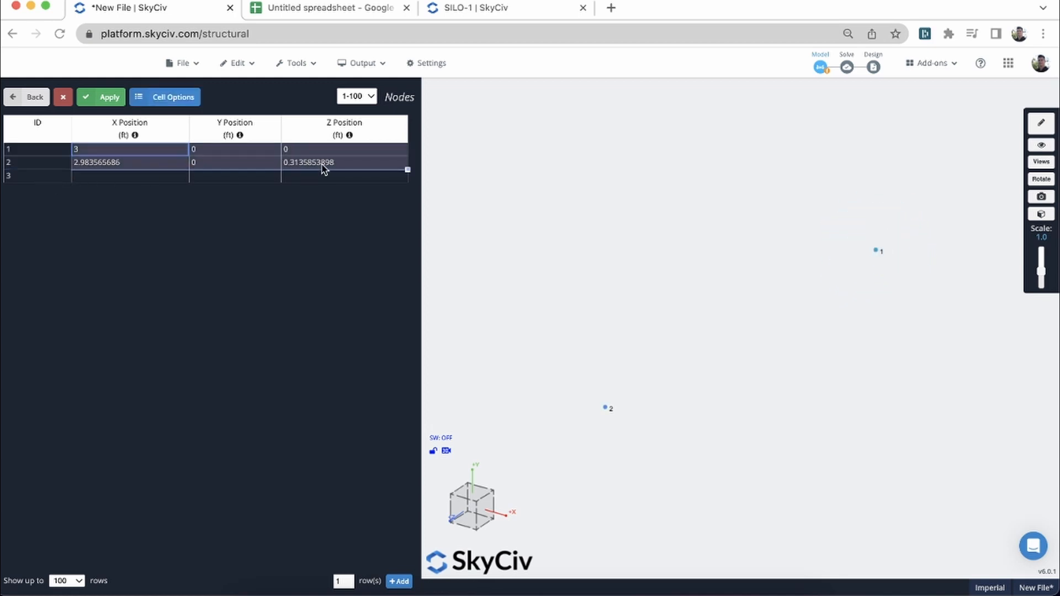
key("ctrl+c")
left_click(146, 178)
key("ctrl+v")
Set the Y position of both copied nodes to 30 ft and apply the datasheet
left_click(220, 178)
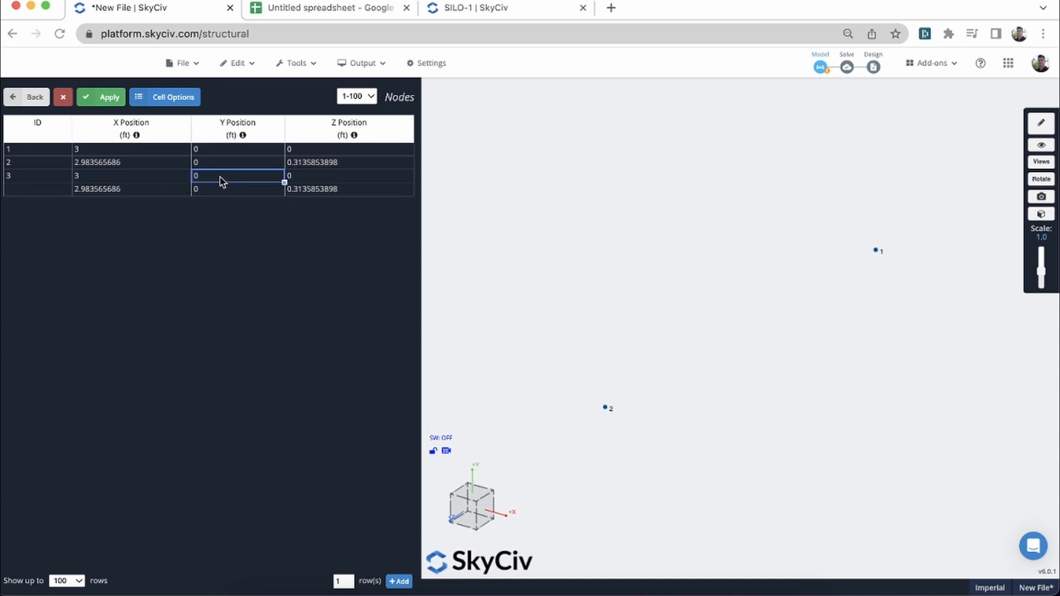
type("30")
key("Return")
type("30")
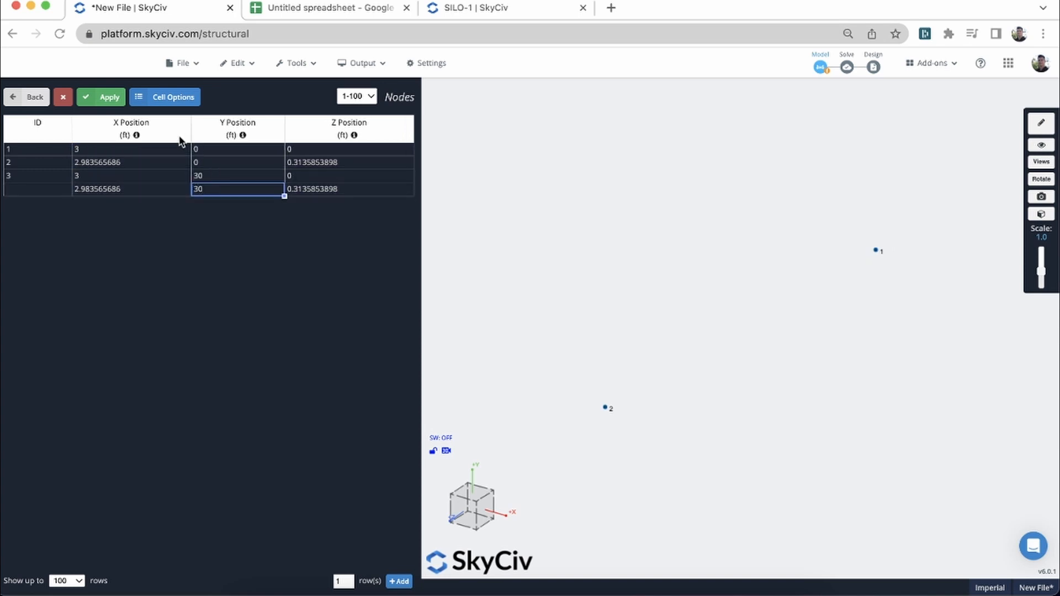
left_click(106, 98)
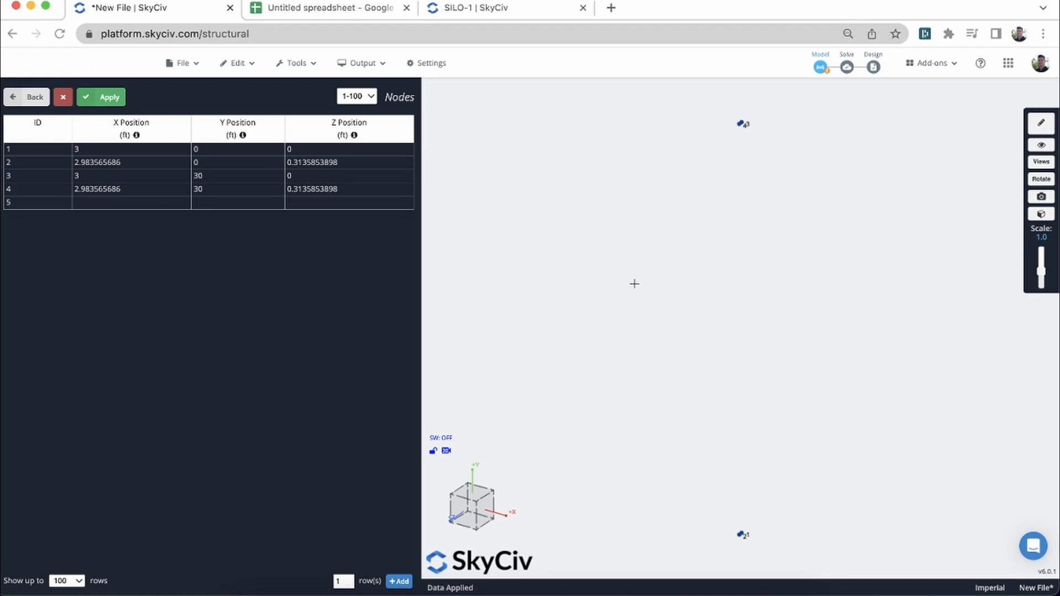
left_click_drag(687, 285, 611, 285)
scroll(711, 323, "down", 5)
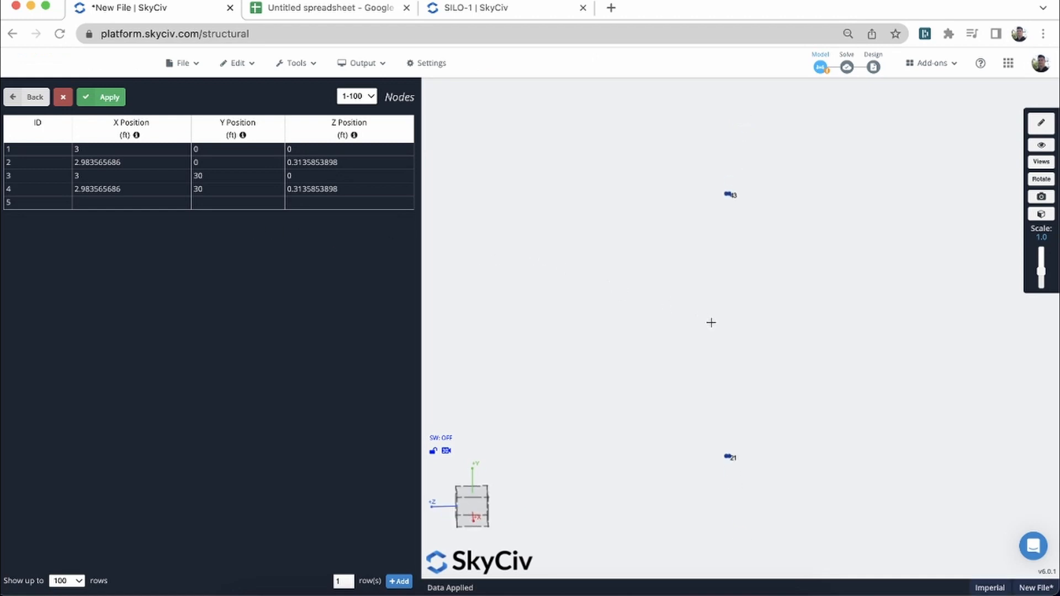
left_click_drag(711, 322, 684, 328)
scroll(690, 320, "up", 3)
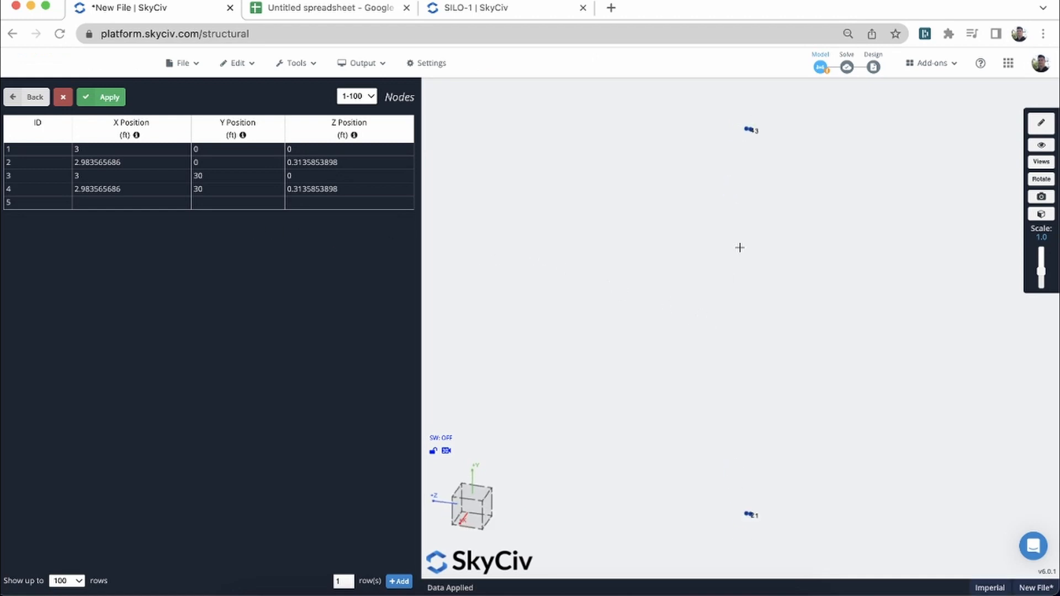
Set the Y position of nodes 3 and 4 to 20 ft and apply the datasheet
left_click(217, 177)
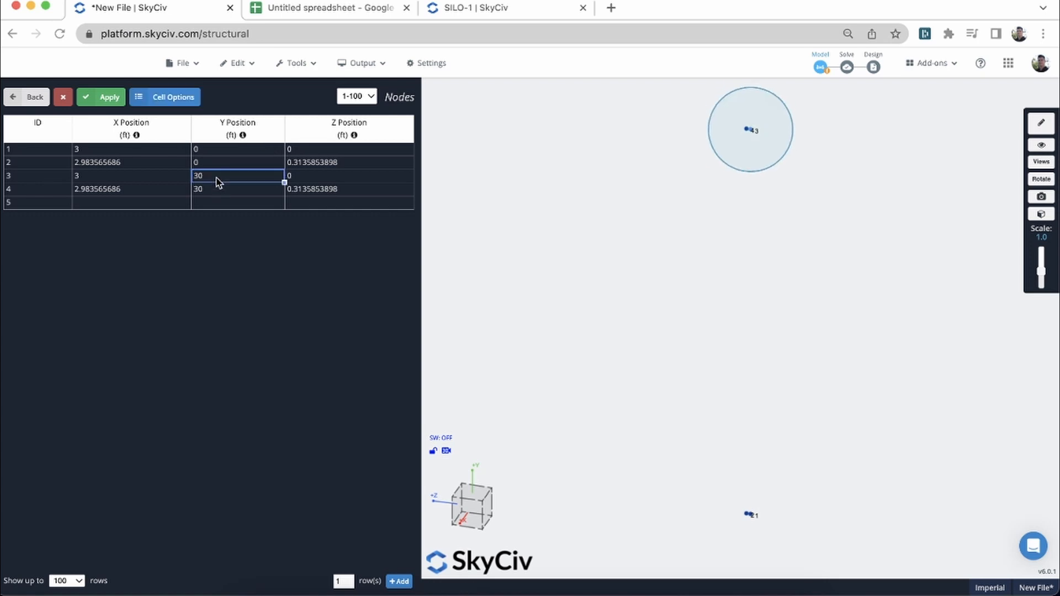
type("20")
key("Return")
type("20")
key("Return")
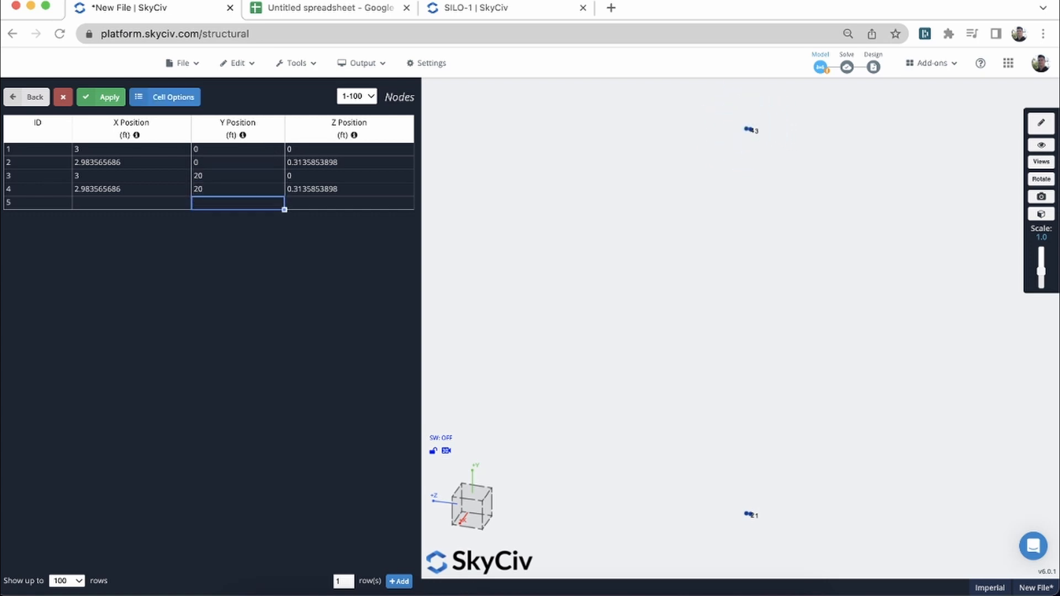
left_click(109, 98)
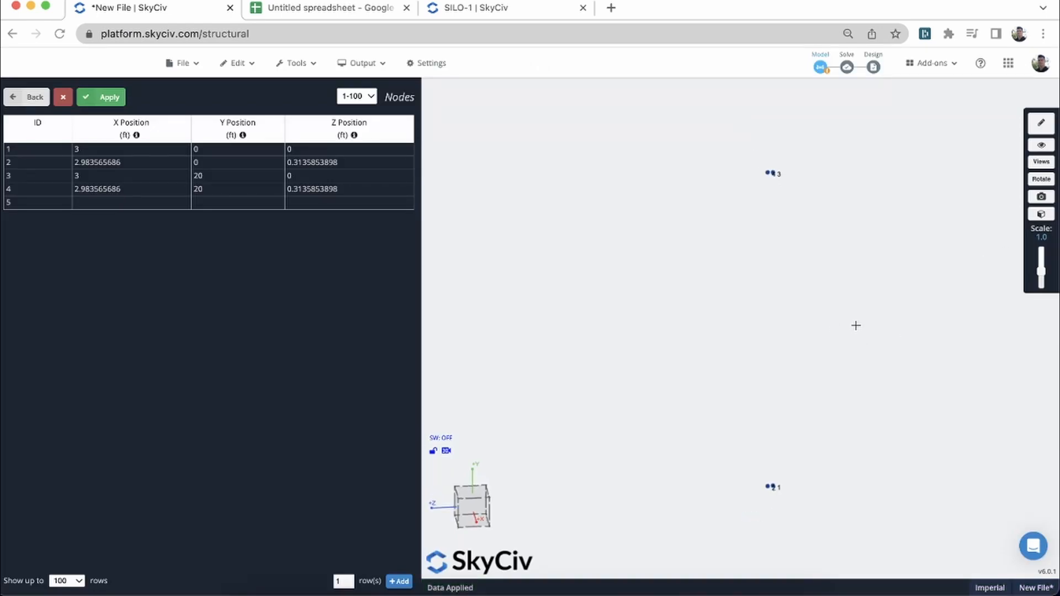
Leave the nodes datasheet and add a plate spanning all four nodes
left_click(31, 98)
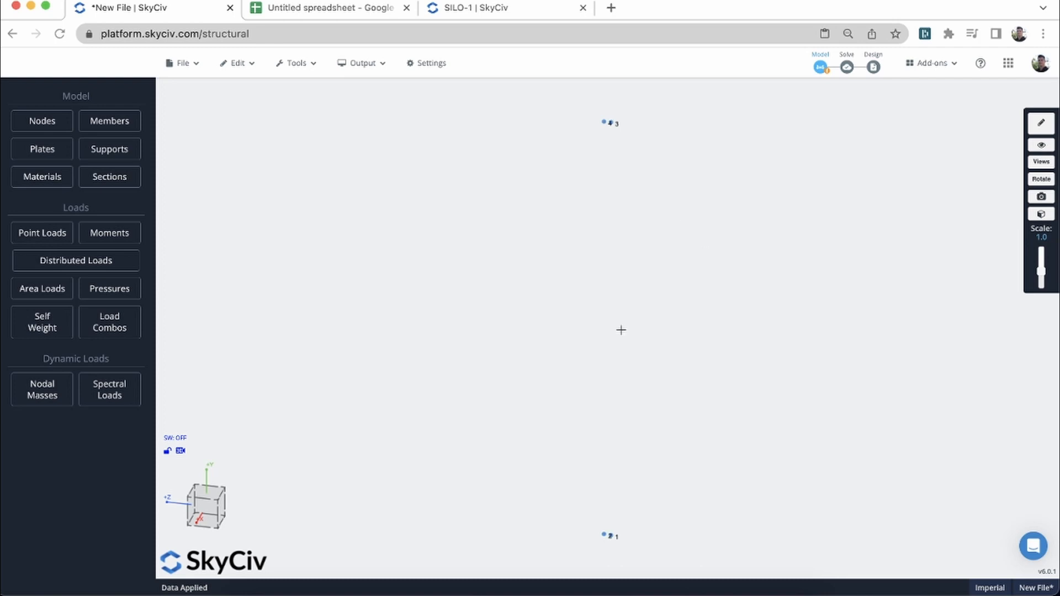
right_click(783, 196)
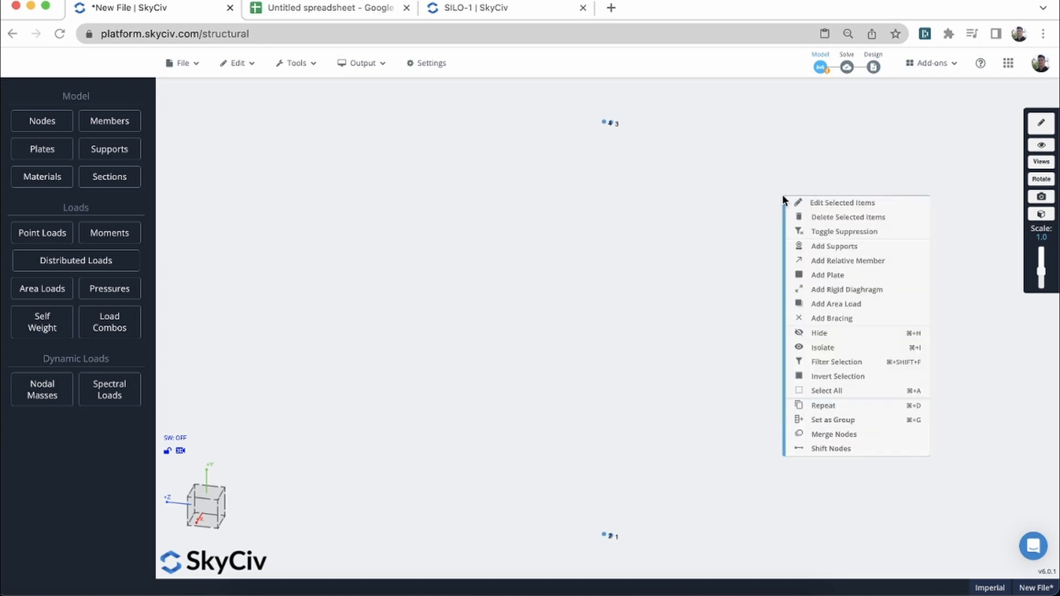
left_click(844, 274)
left_click_drag(840, 274, 668, 282)
scroll(667, 283, "up", 2)
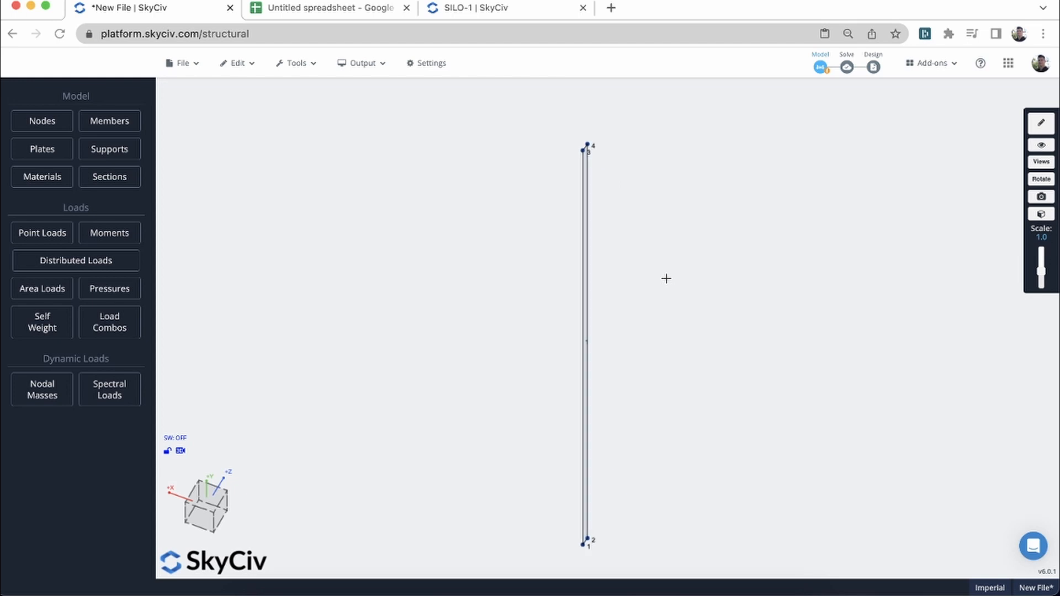
scroll(666, 278, "down", 1)
left_click_drag(665, 279, 621, 270)
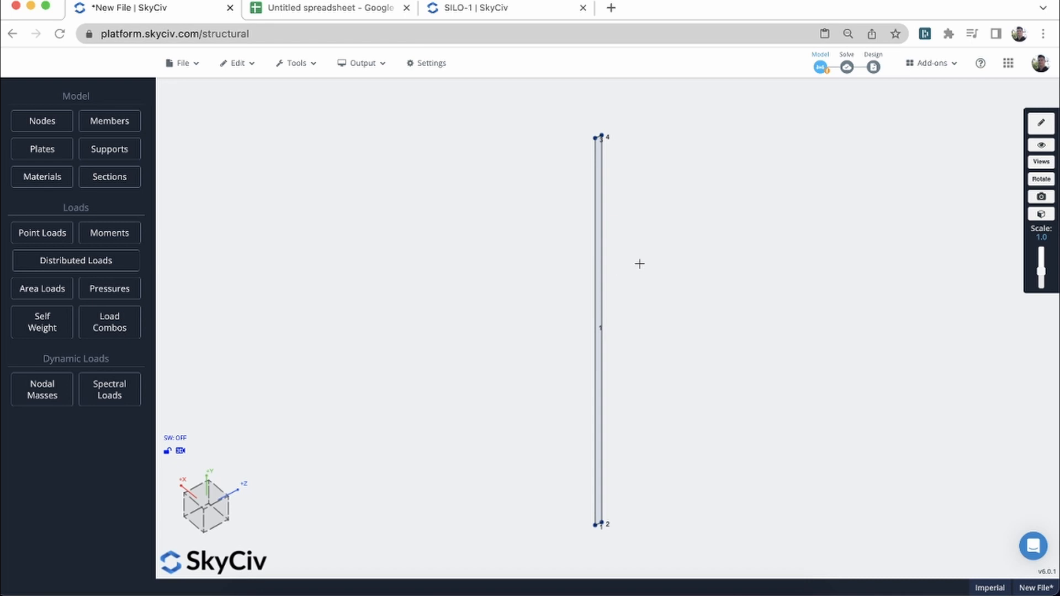
Repeat the whole plate by rotation with 60 repetitions at 6 degrees about the axis from 0,0,0 to 0,1,0
key("super+a")
left_click(255, 56)
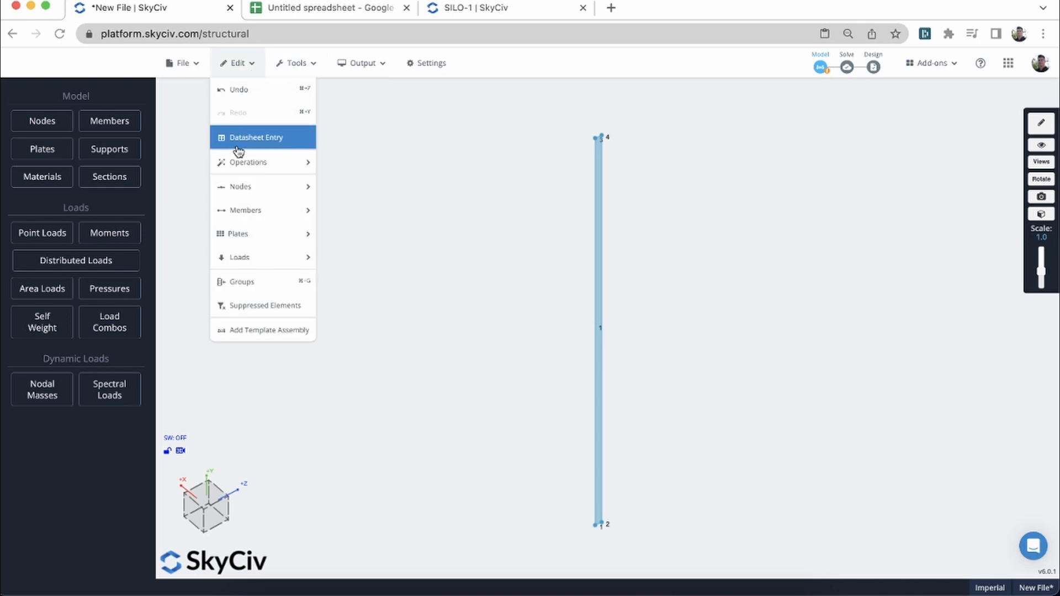
mouse_move(241, 167)
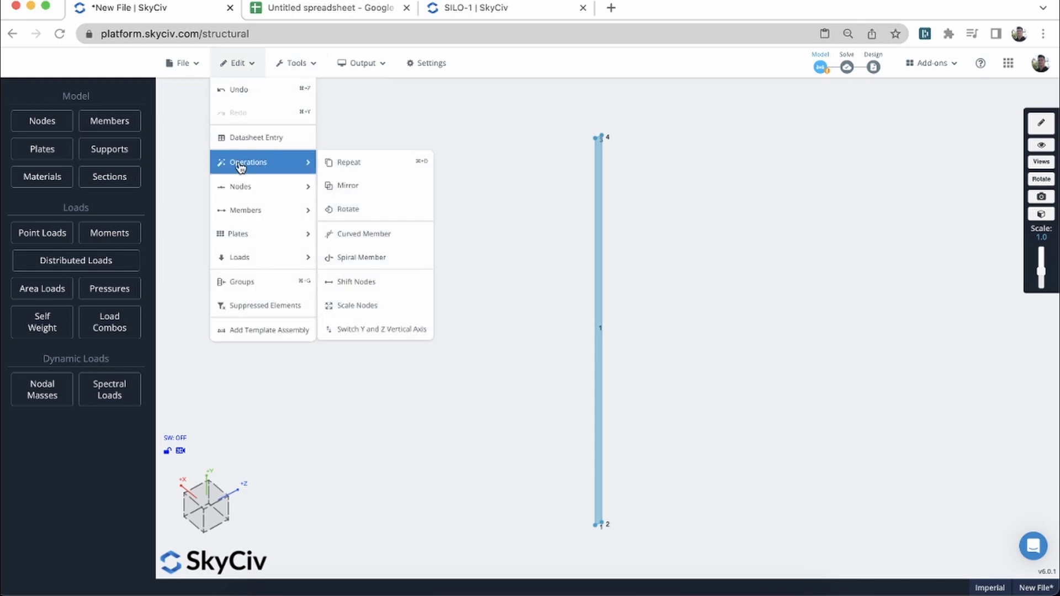
left_click(393, 213)
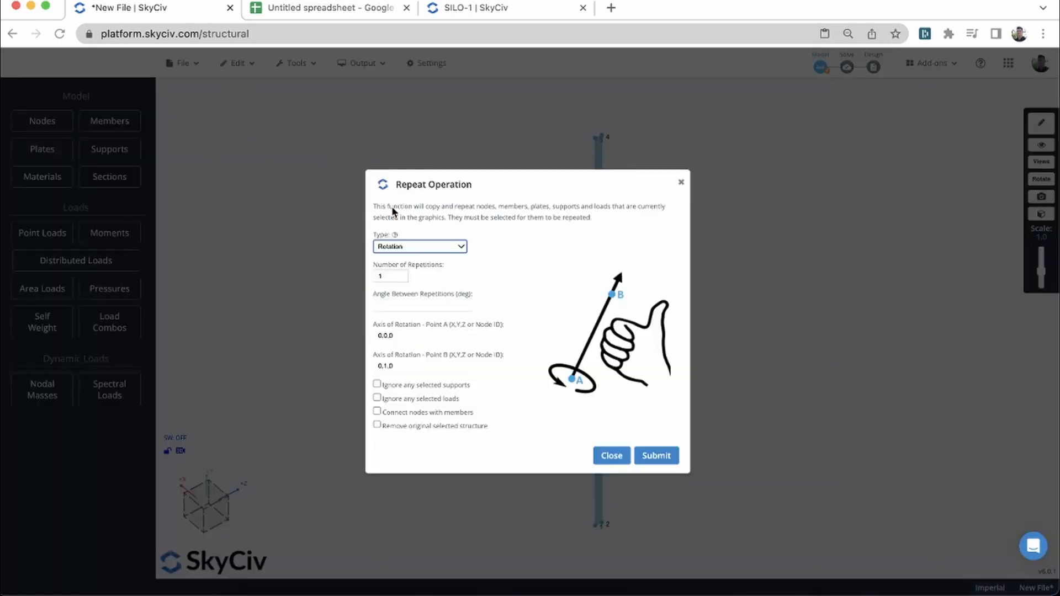
left_click(387, 278)
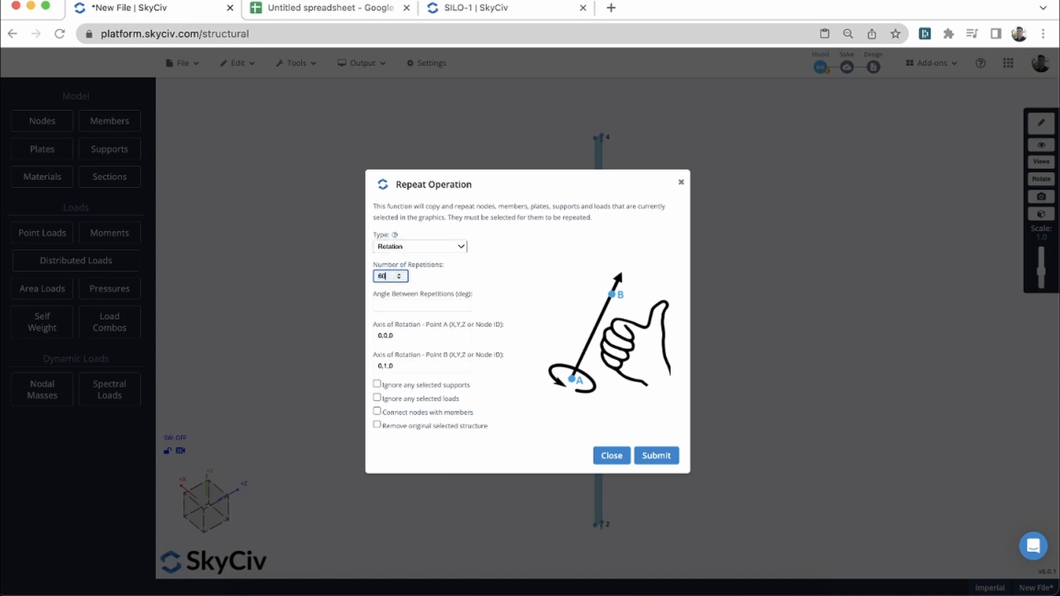
key("Tab")
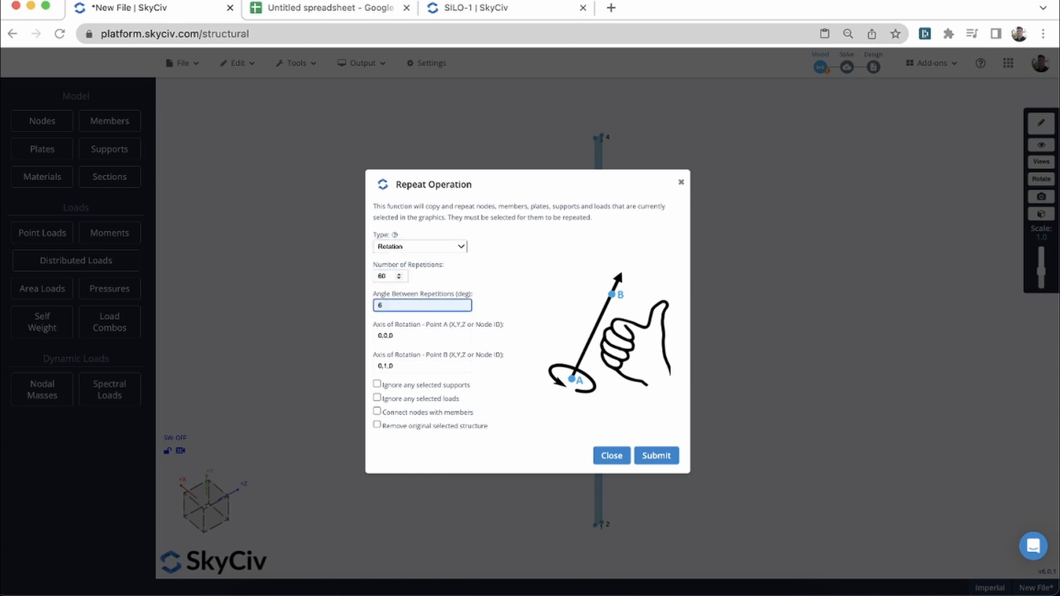
left_click(342, 8)
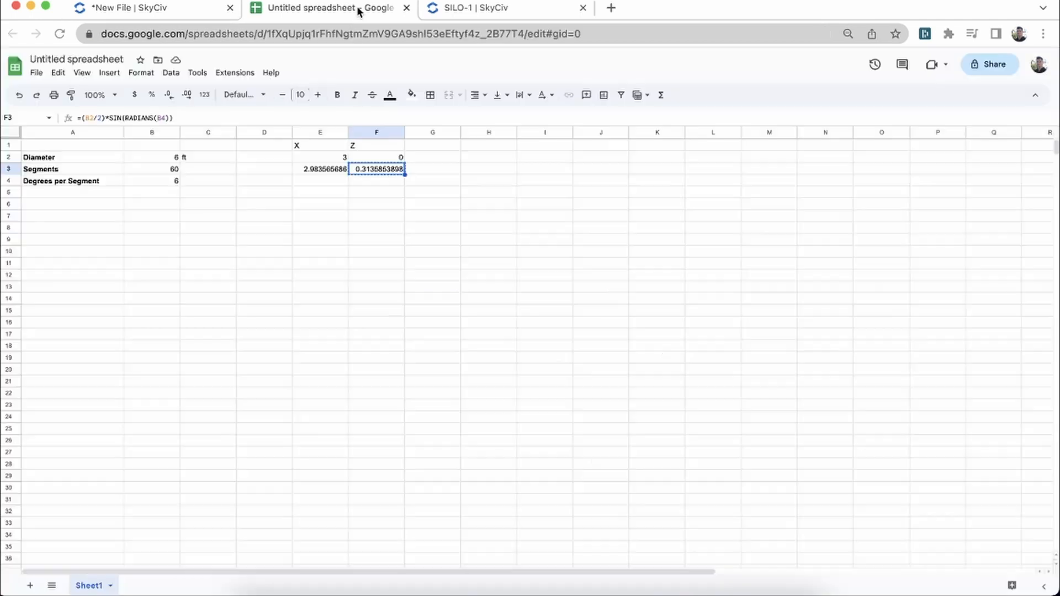
left_click(182, 9)
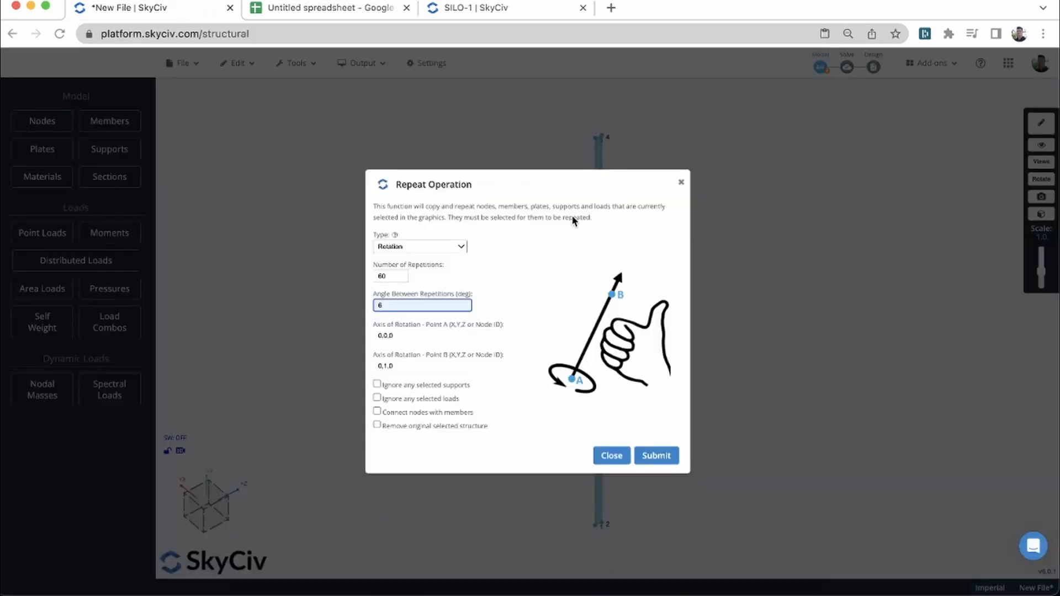
left_click_drag(585, 192, 397, 163)
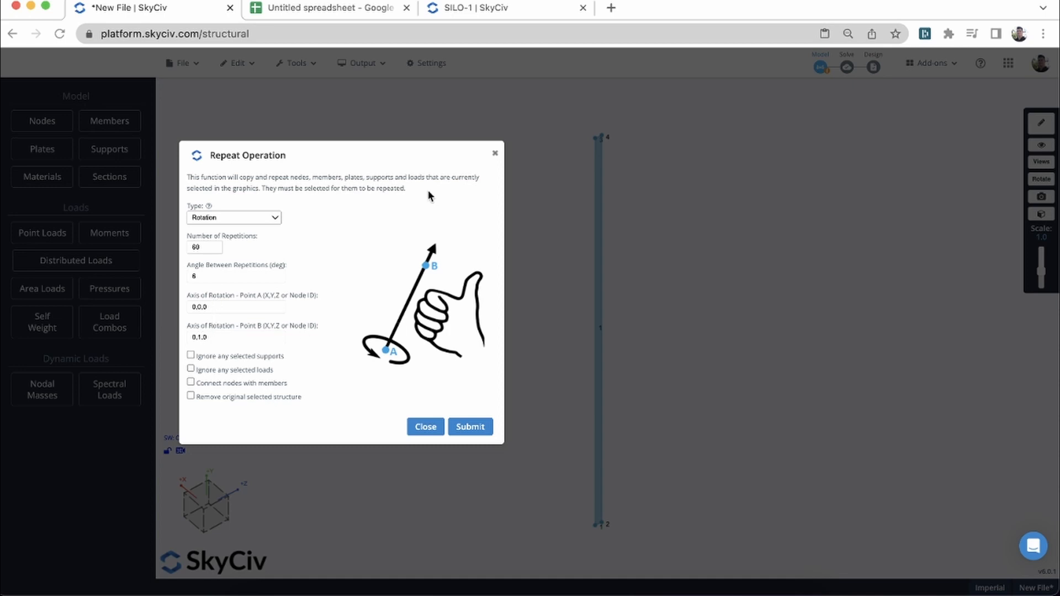
left_click_drag(285, 150, 745, 171)
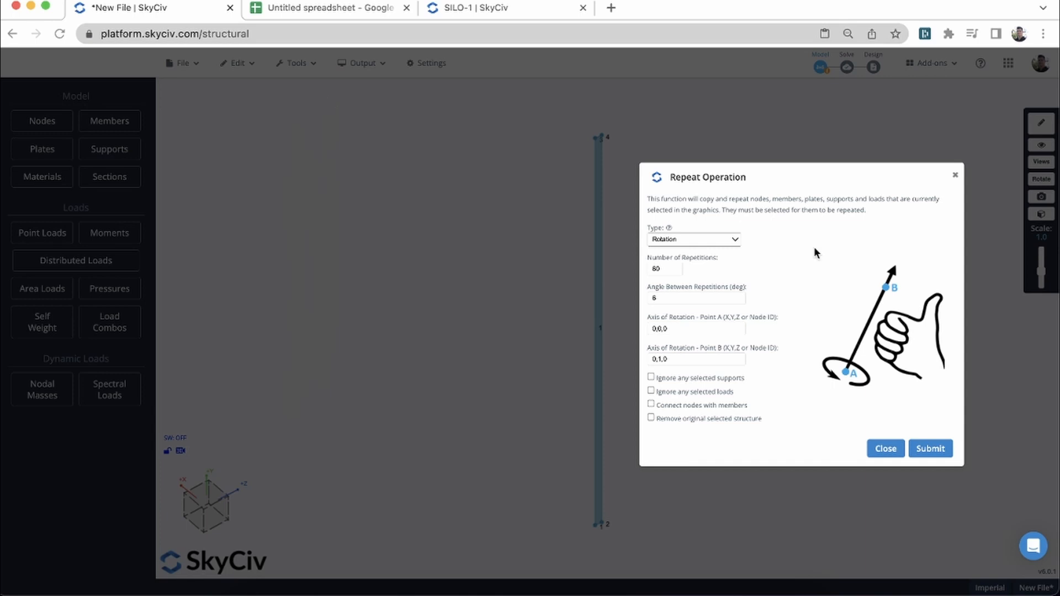
left_click(936, 448)
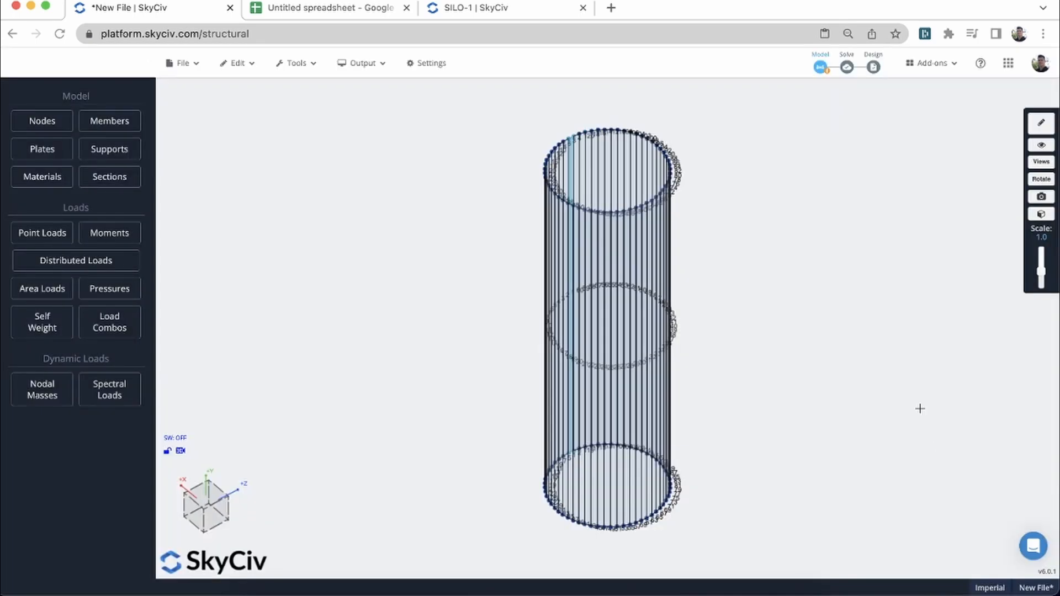
Examine the repeated plates of the silo wall from several angles and up close
left_click(830, 318)
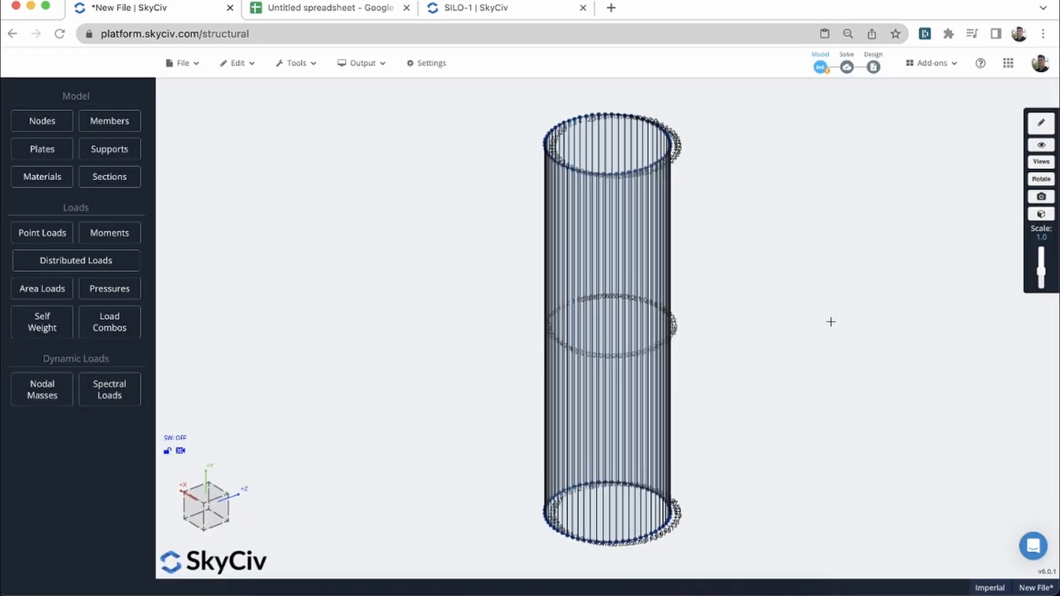
left_click_drag(828, 312, 817, 324)
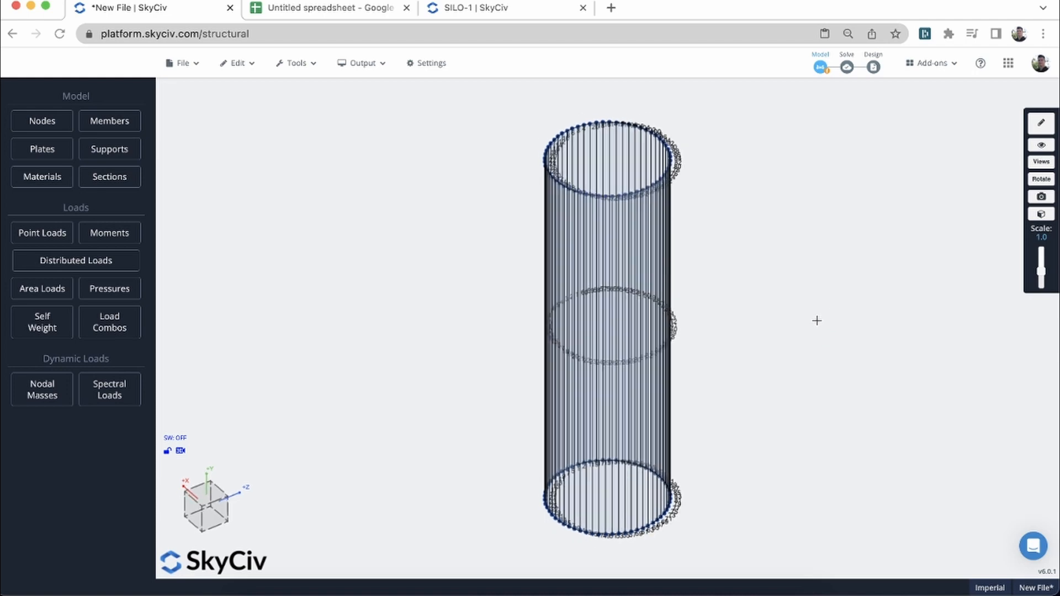
scroll(813, 324, "up", 10)
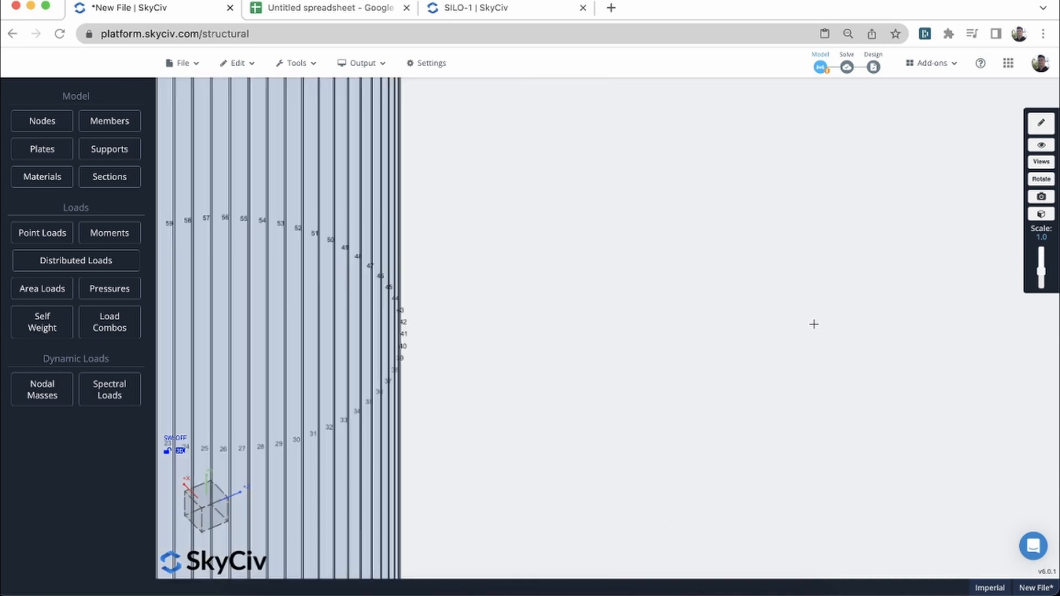
scroll(814, 324, "up", 3)
scroll(714, 395, "up", 4)
scroll(704, 290, "up", 3)
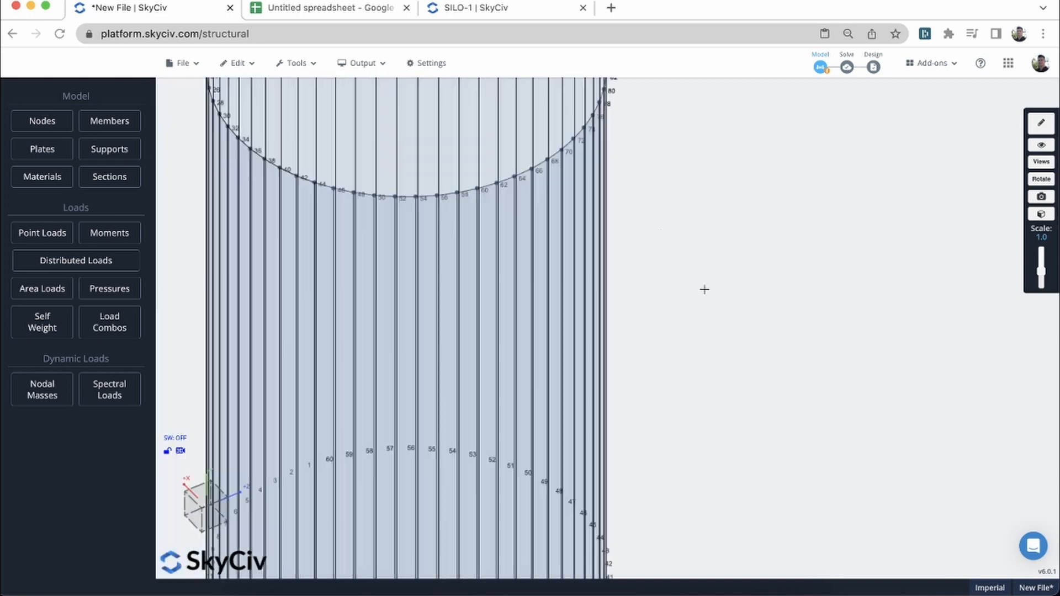
scroll(704, 289, "down", 5)
scroll(643, 138, "down", 4)
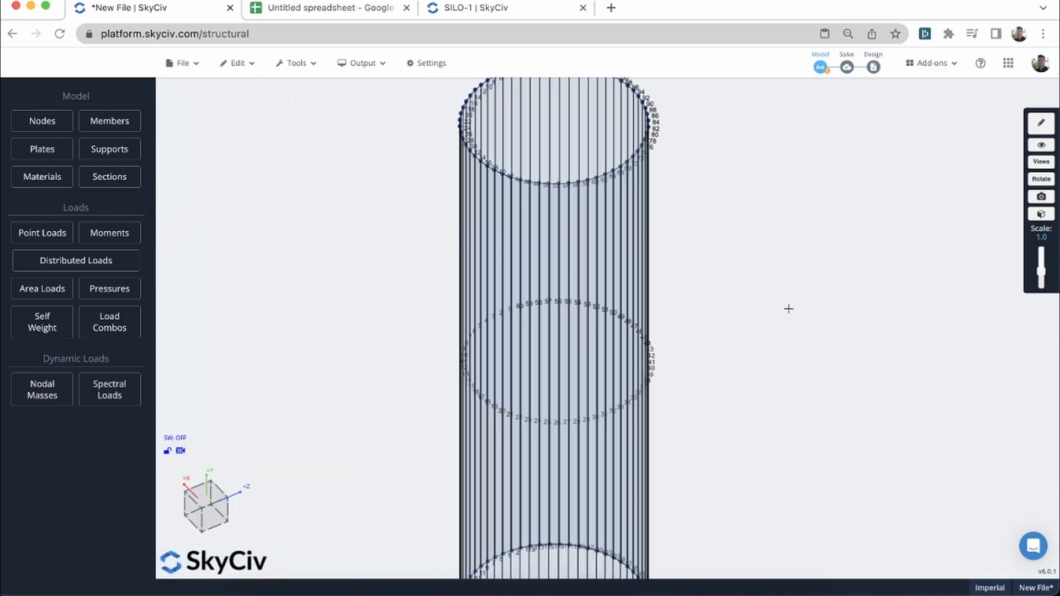
Check the model for issues and close the report without applying any fixes
left_click(298, 63)
left_click(304, 88)
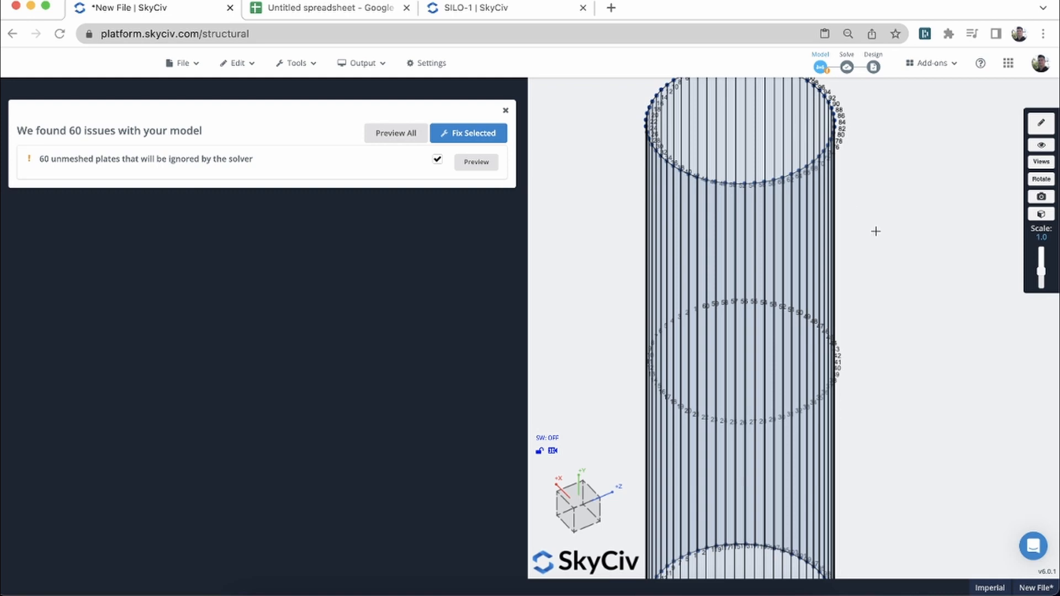
scroll(875, 230, "down", 2)
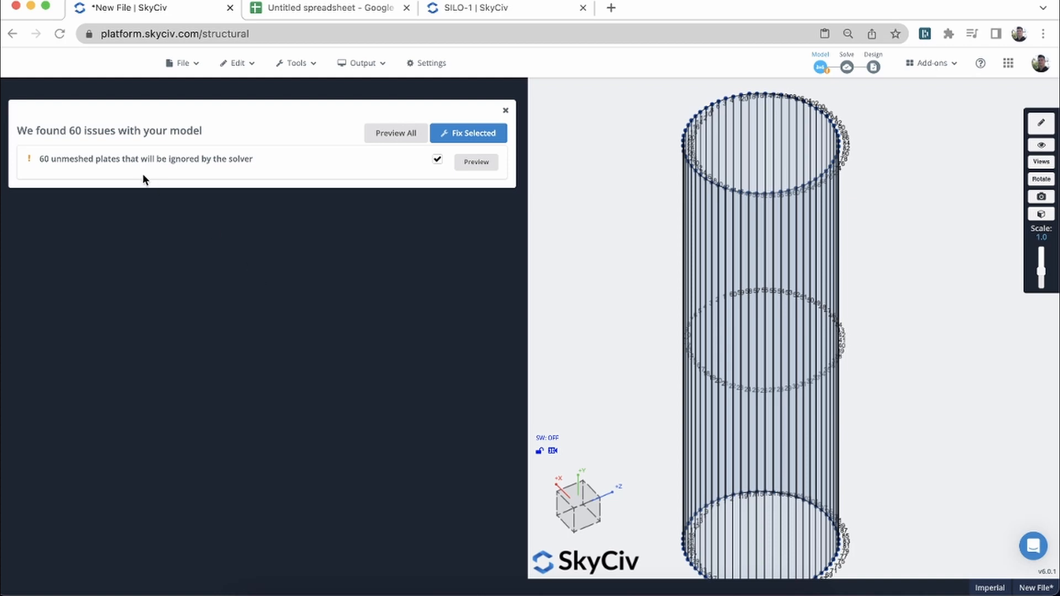
left_click(504, 109)
Select the wall plate between nodes 98 and 100 at the silo's upper rim to show its properties
scroll(587, 144, "up", 5)
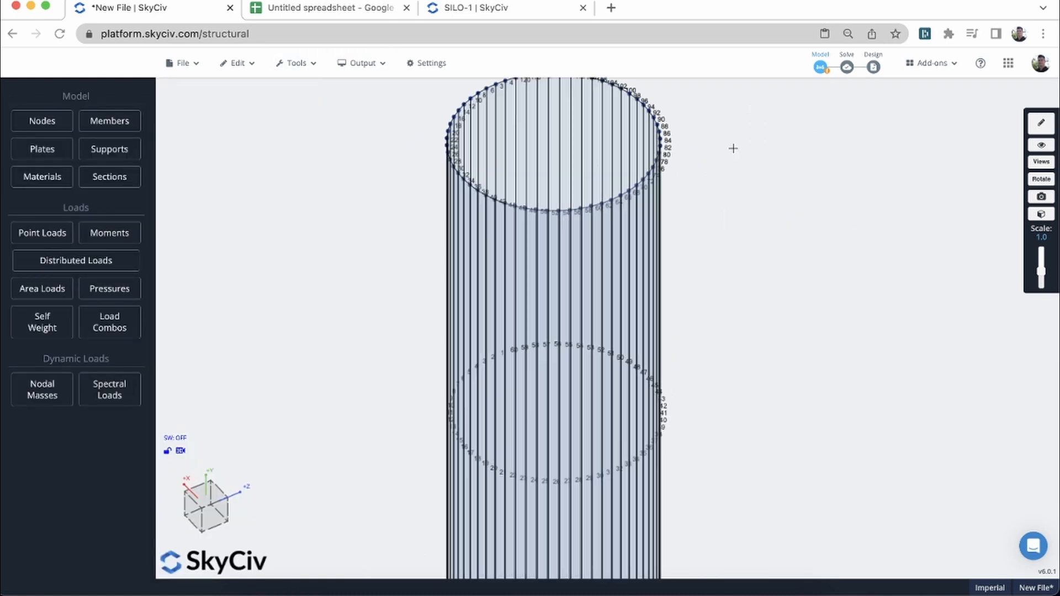
scroll(754, 149, "up", 1)
right_click_drag(746, 171, 821, 315)
scroll(630, 156, "up", 10)
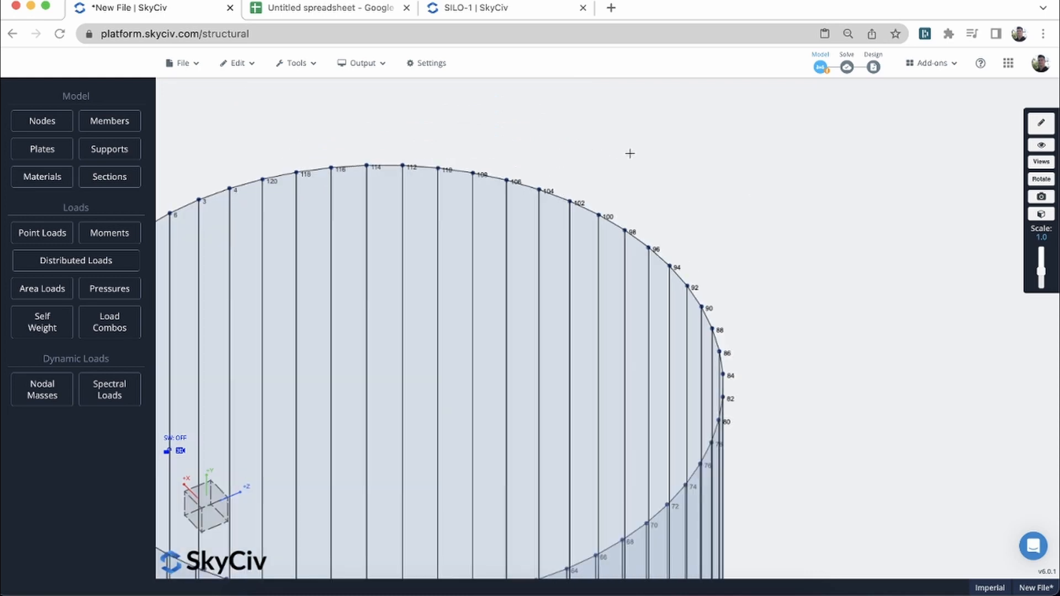
scroll(598, 241, "up", 4)
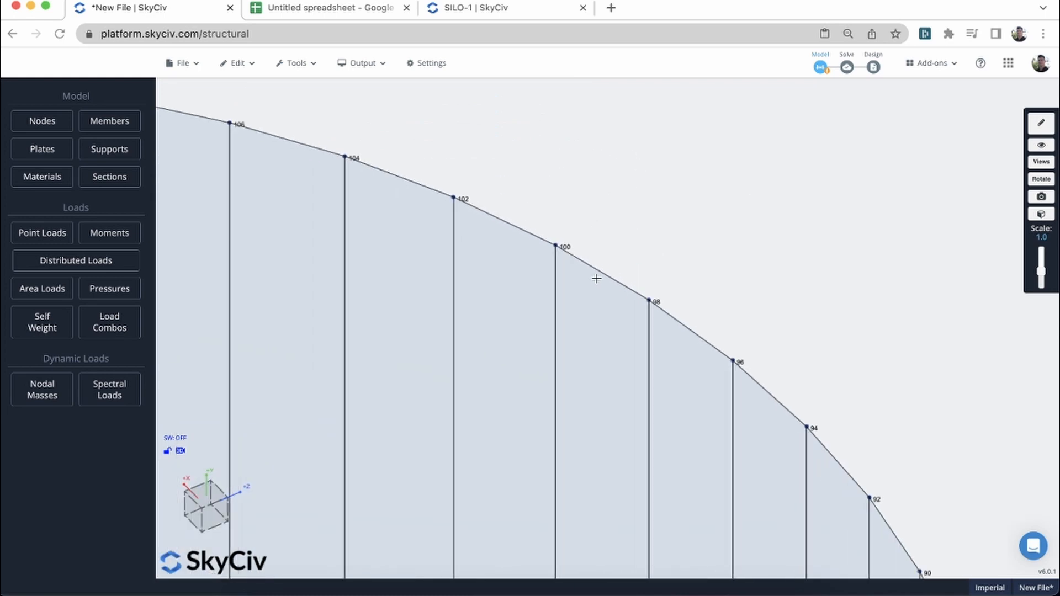
left_click(541, 275)
left_click(598, 300)
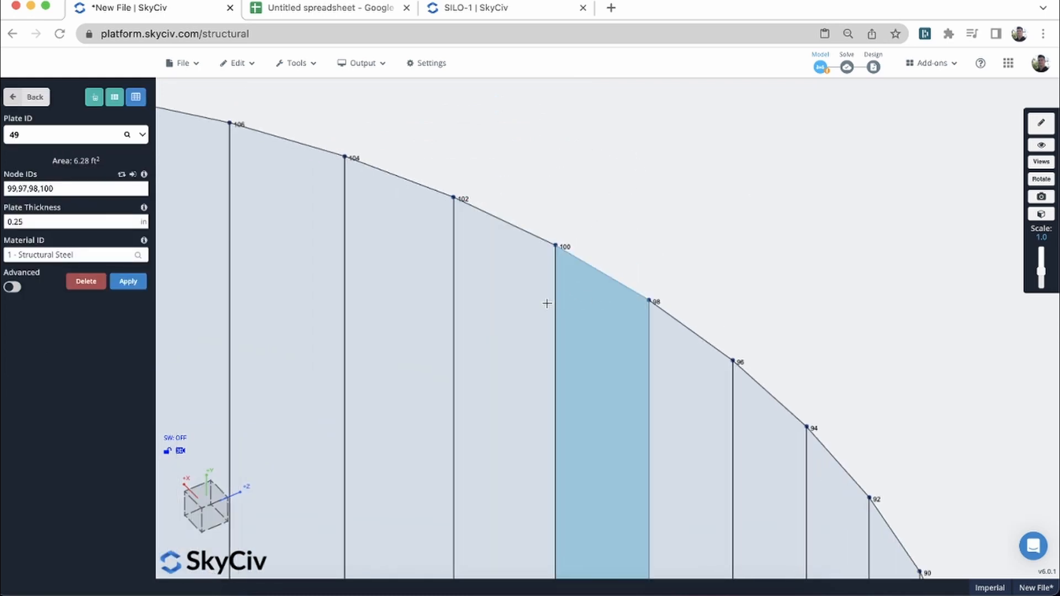
Undo the 60-fold rotational repeat of the silo's wall plate
scroll(701, 304, "down", 3)
scroll(815, 352, "down", 6)
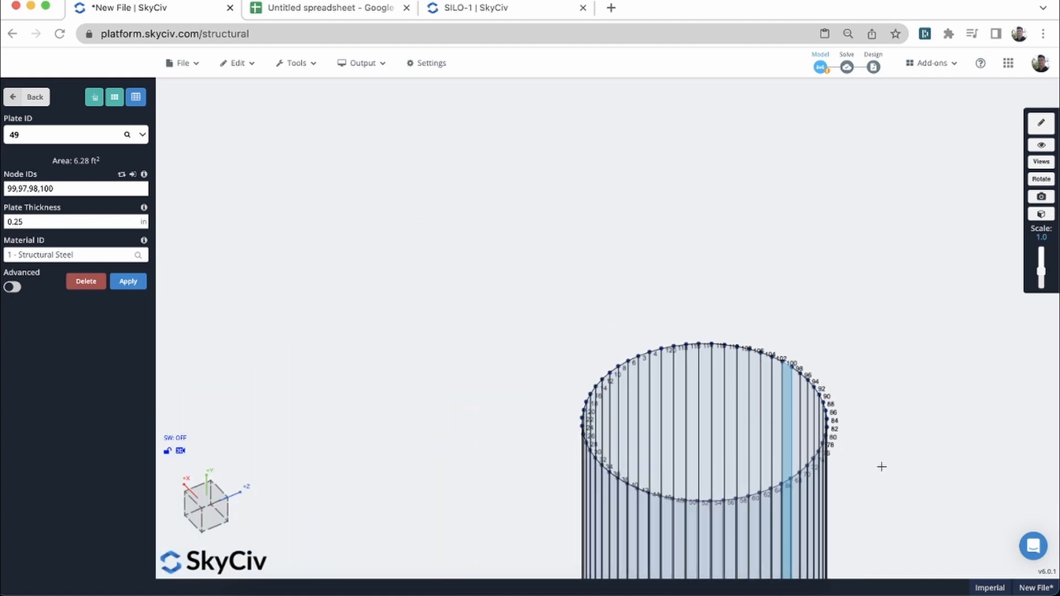
right_click_drag(880, 465, 763, 242)
scroll(765, 260, "down", 4)
right_click_drag(833, 374, 691, 189)
scroll(692, 196, "down", 3)
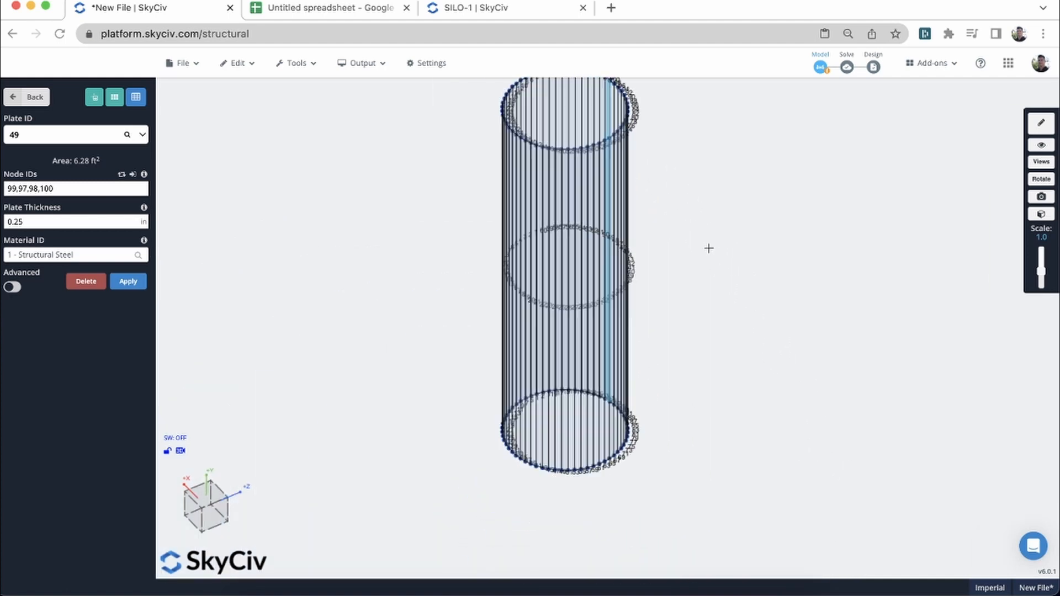
right_click_drag(795, 291, 797, 322)
scroll(779, 264, "down", 1)
right_click(779, 264)
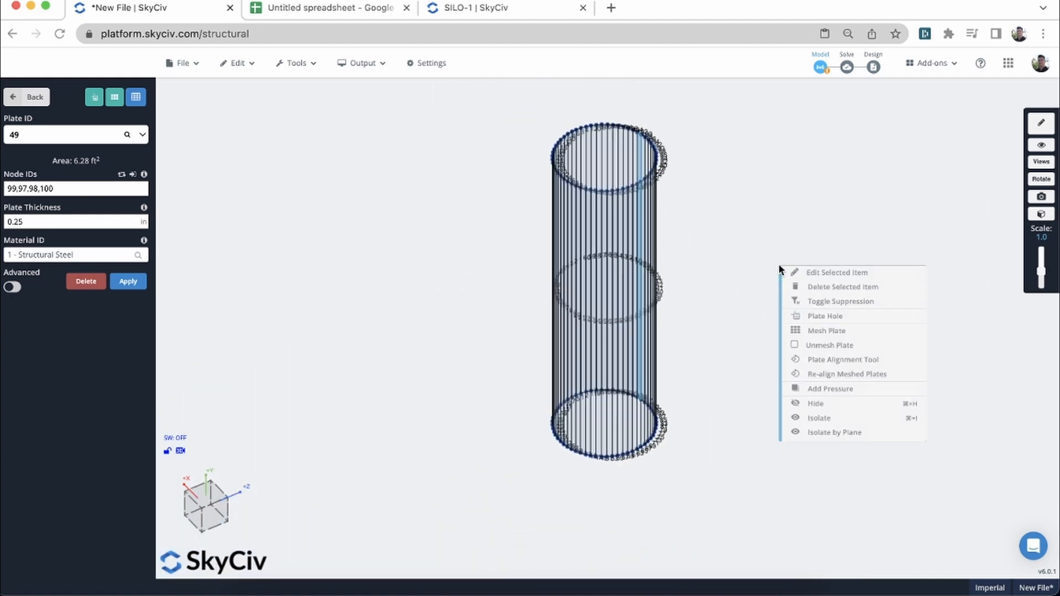
left_click(757, 239)
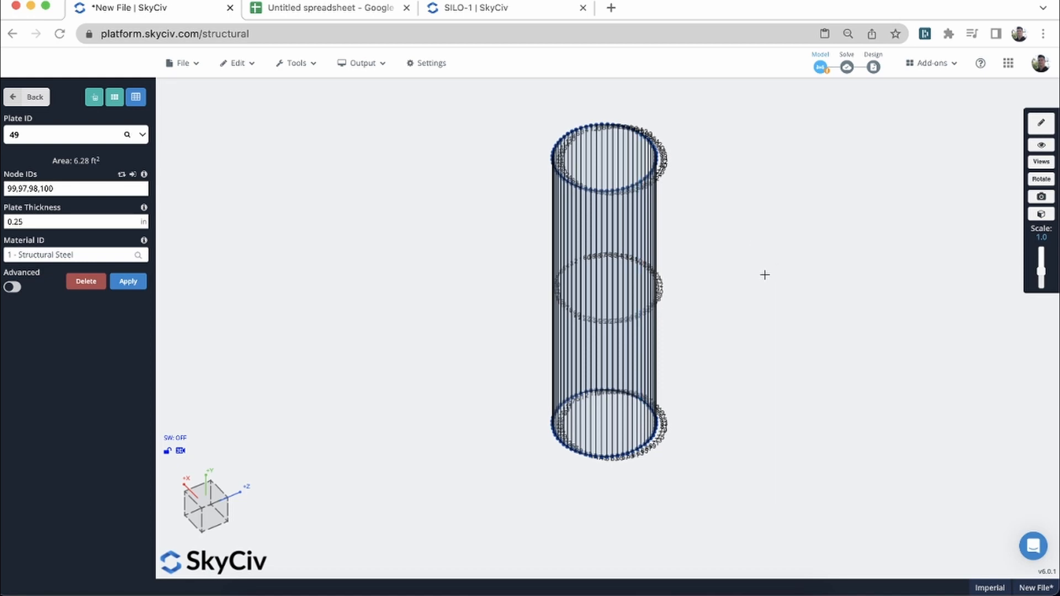
key("ctrl+z")
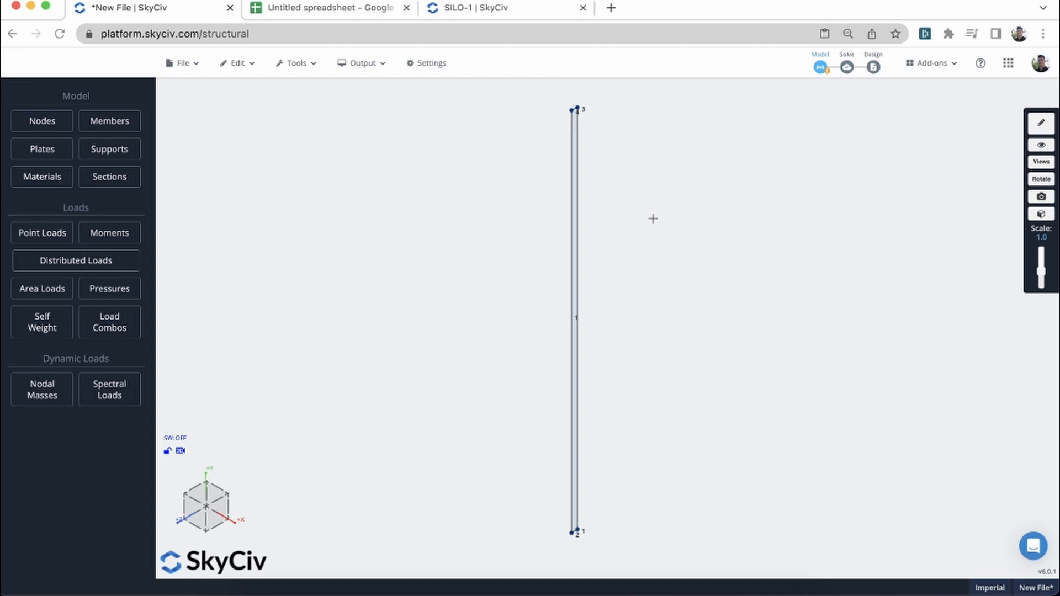
Begin a new pressure load on plate 1 with linear distribution, local axes and Z load direction
scroll(641, 169, "up", 1)
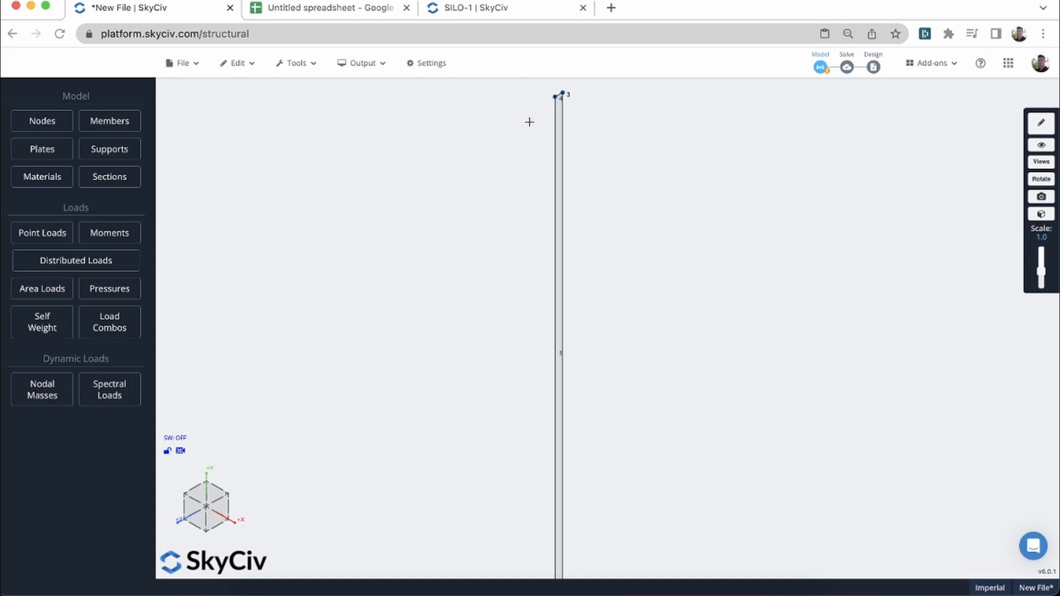
right_click(557, 126)
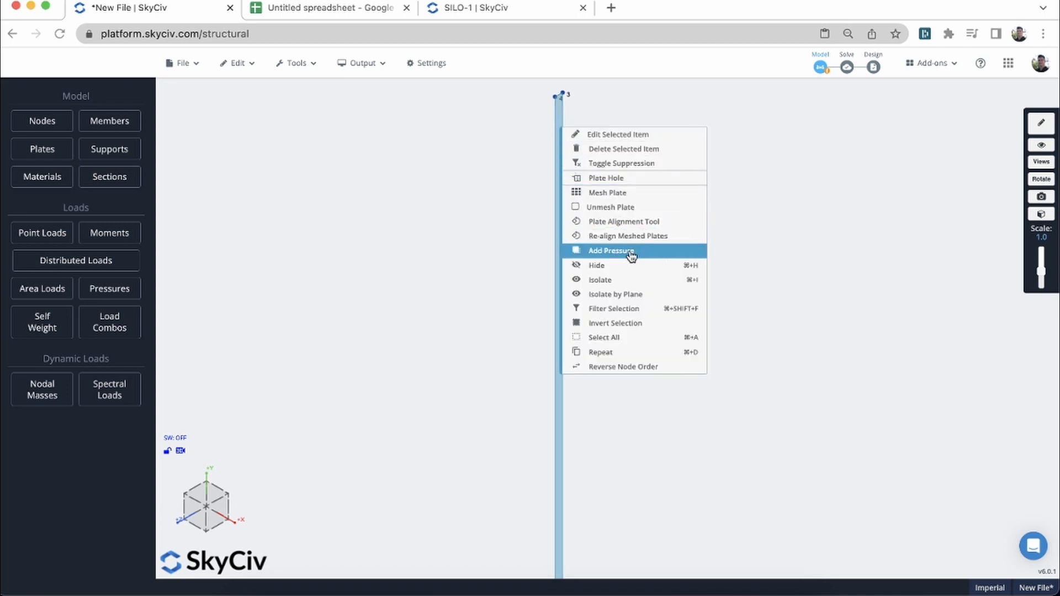
left_click(609, 250)
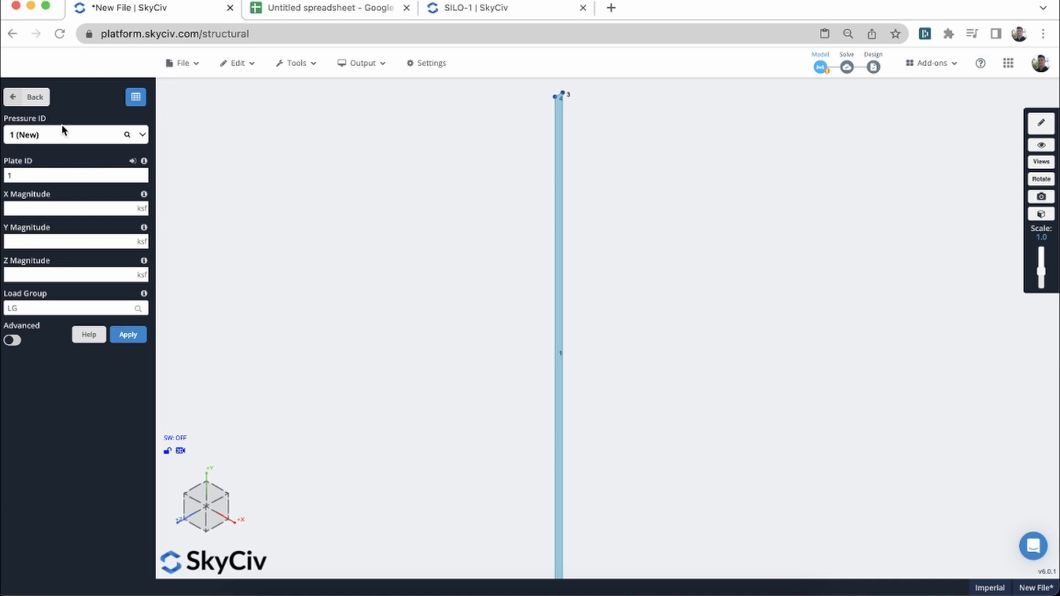
left_click(12, 341)
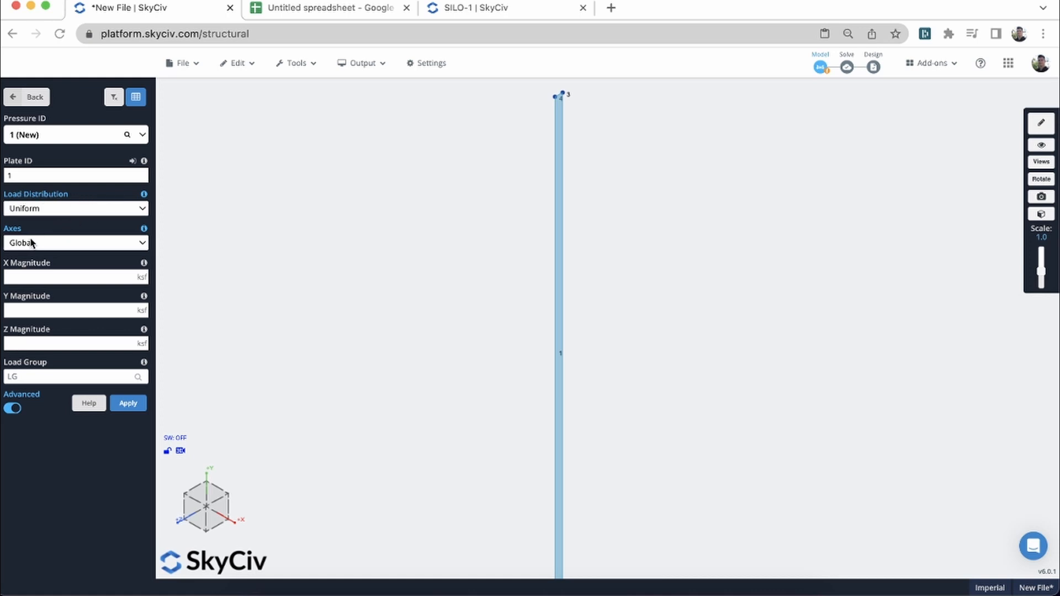
left_click(44, 209)
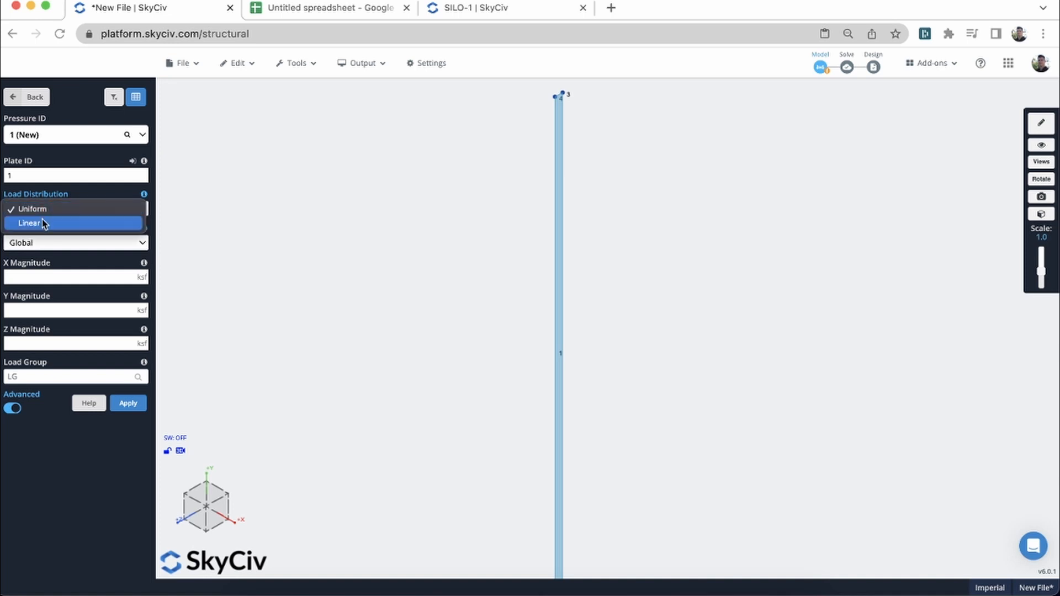
left_click(44, 223)
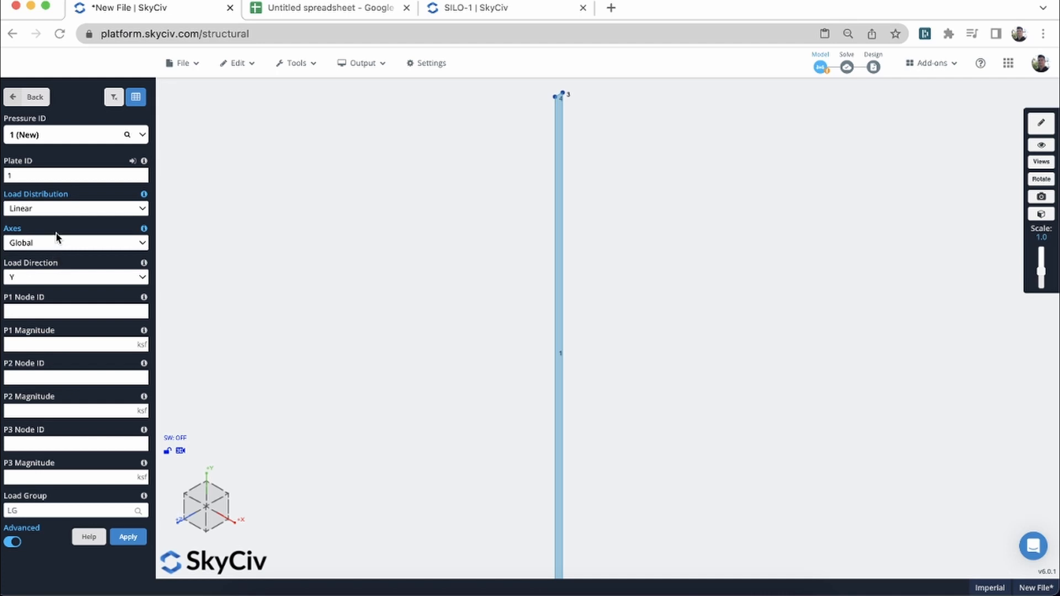
left_click(50, 243)
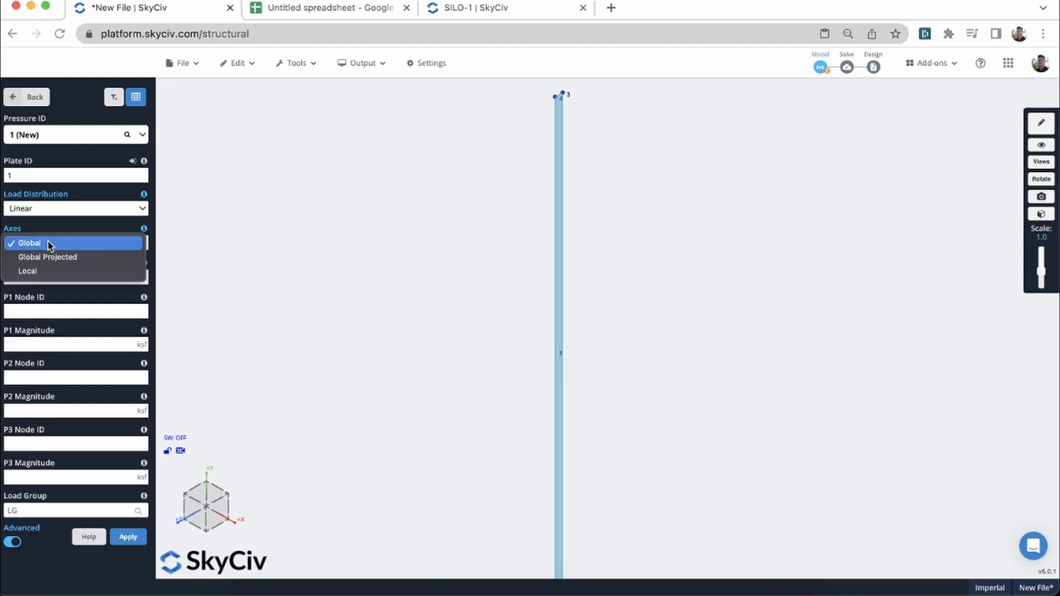
left_click(44, 272)
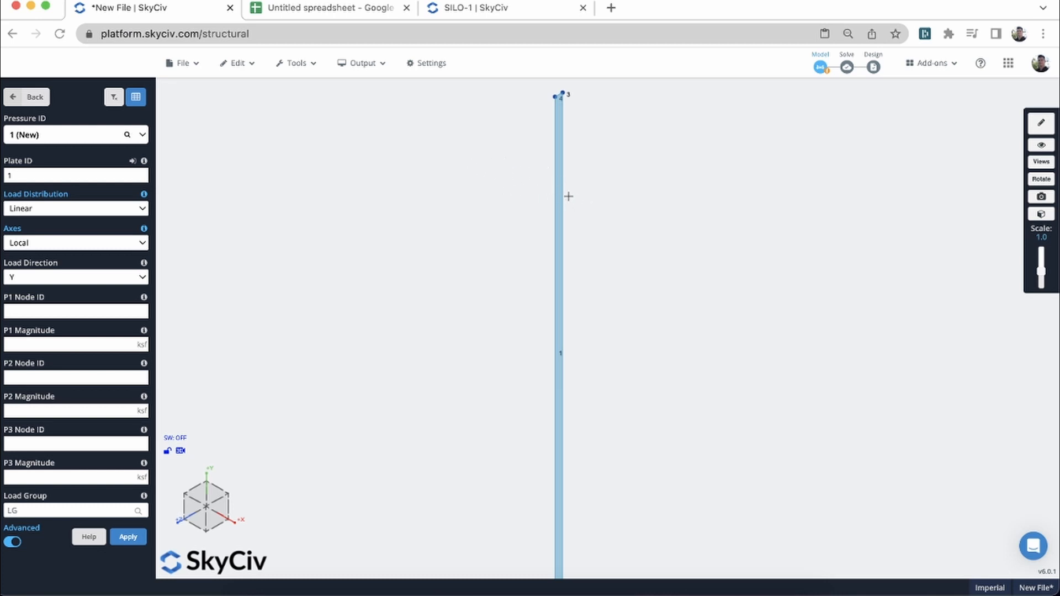
left_click(54, 279)
left_click(53, 289)
Display the local axes and examine the direction of the wall plate's local Z axis
left_click(1043, 146)
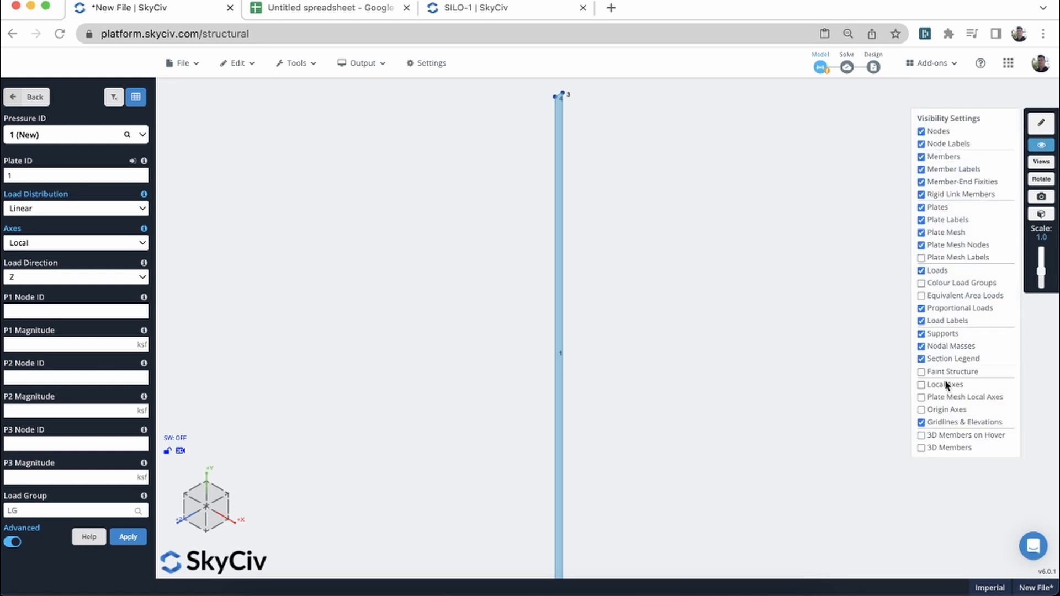
left_click(945, 385)
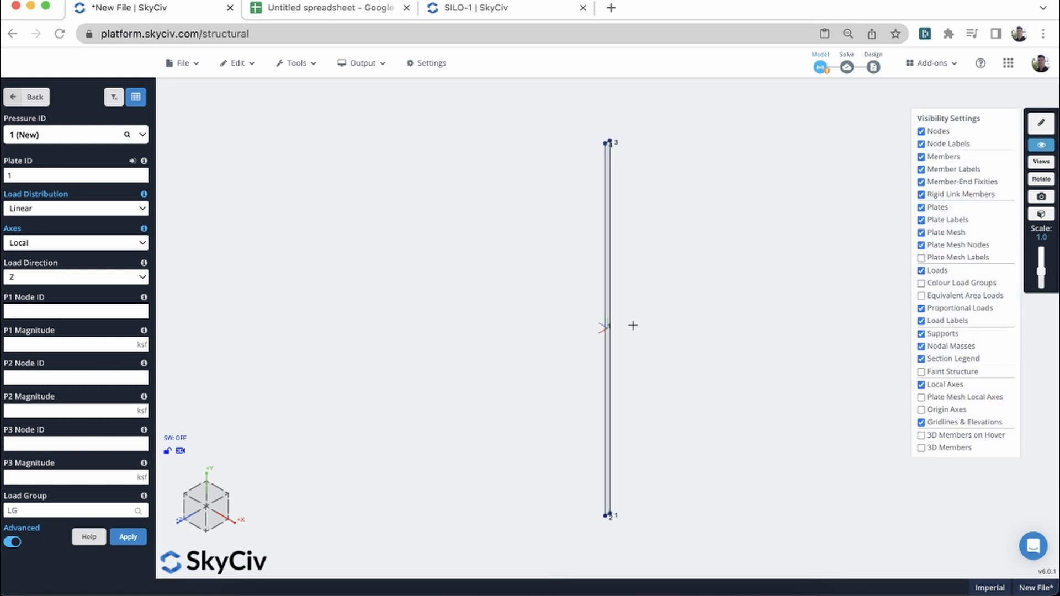
left_click_drag(471, 350, 521, 353)
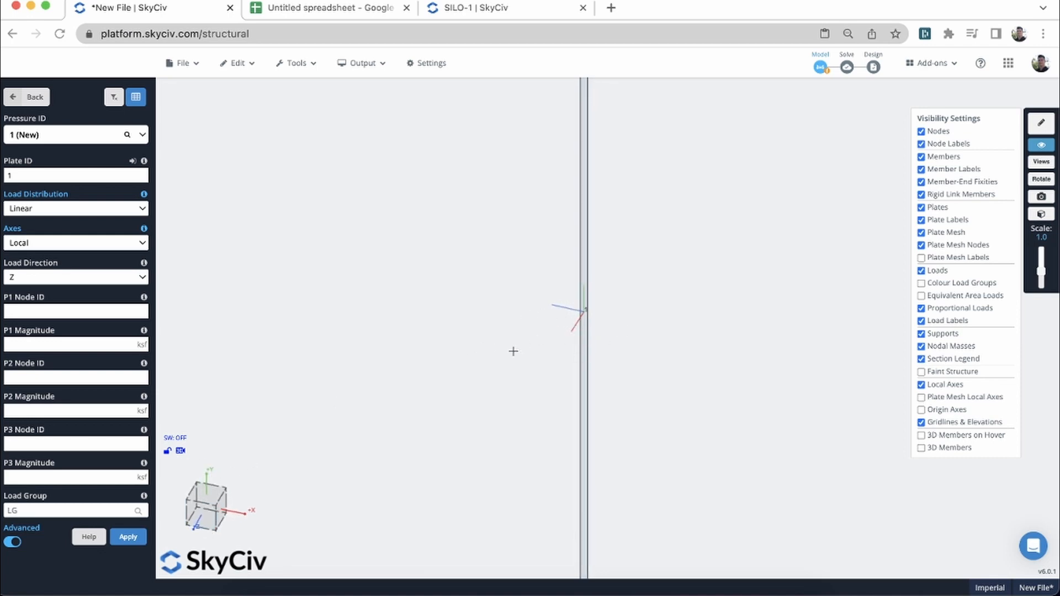
left_click_drag(513, 351, 461, 362)
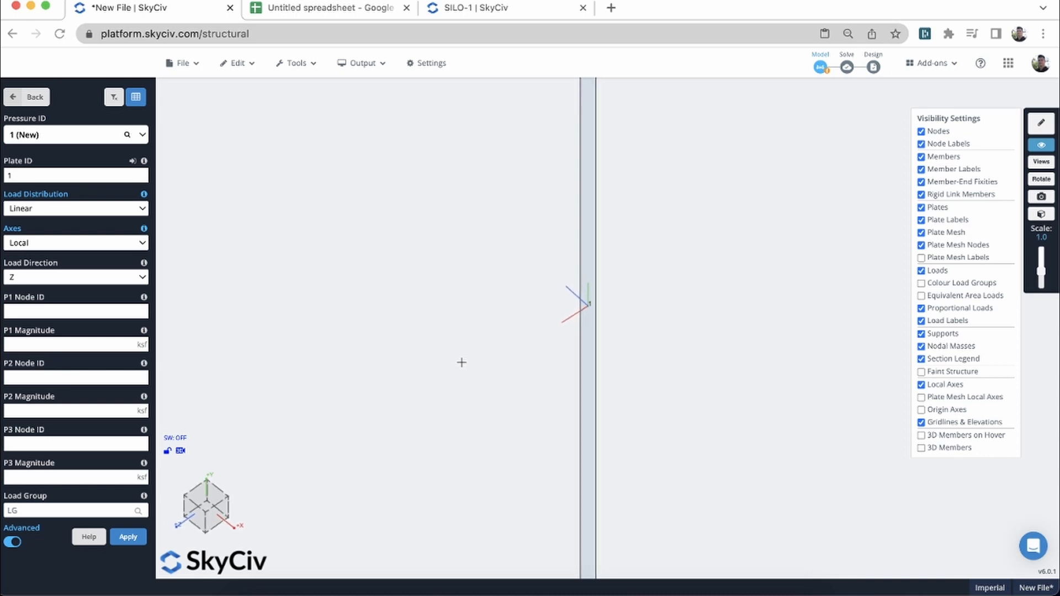
scroll(417, 311, "down", 3)
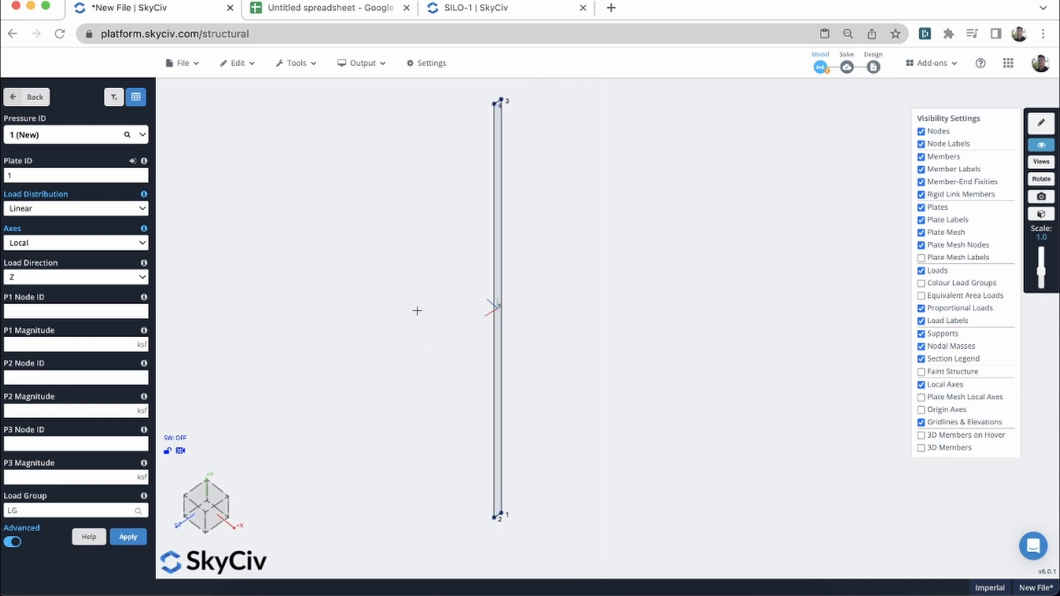
Set the pressure's first two points to nodes 1 and 2, each with a magnitude of -1 ksf
left_click(85, 315)
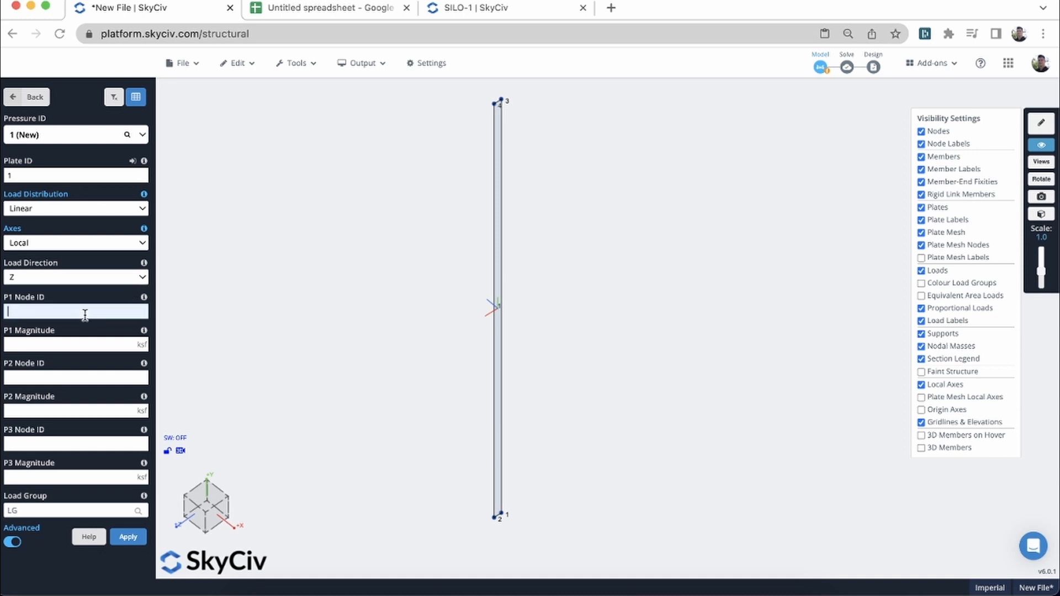
type("1")
key("Tab")
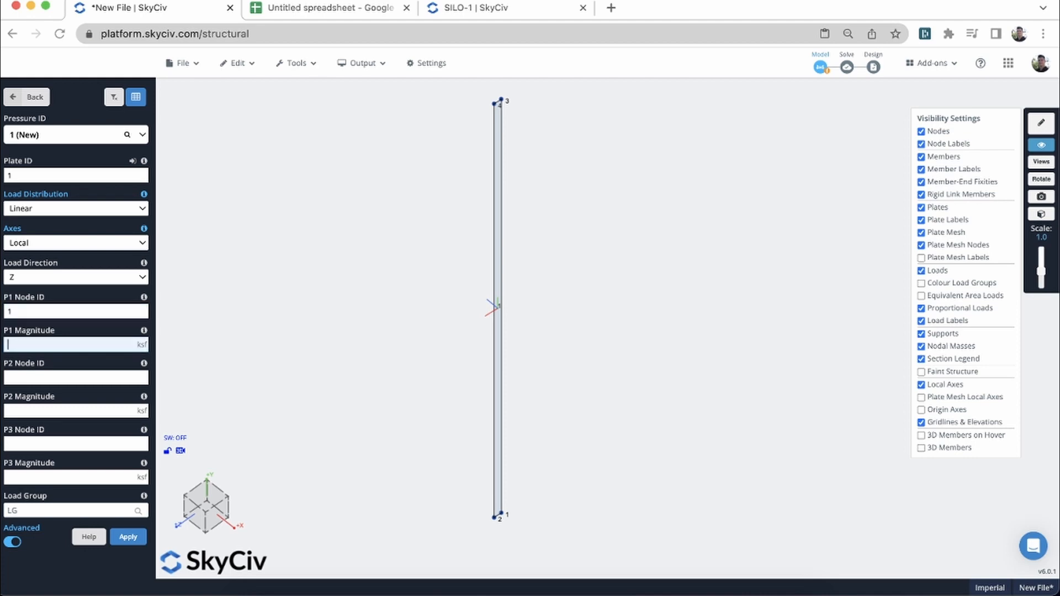
type("-1")
key("Tab")
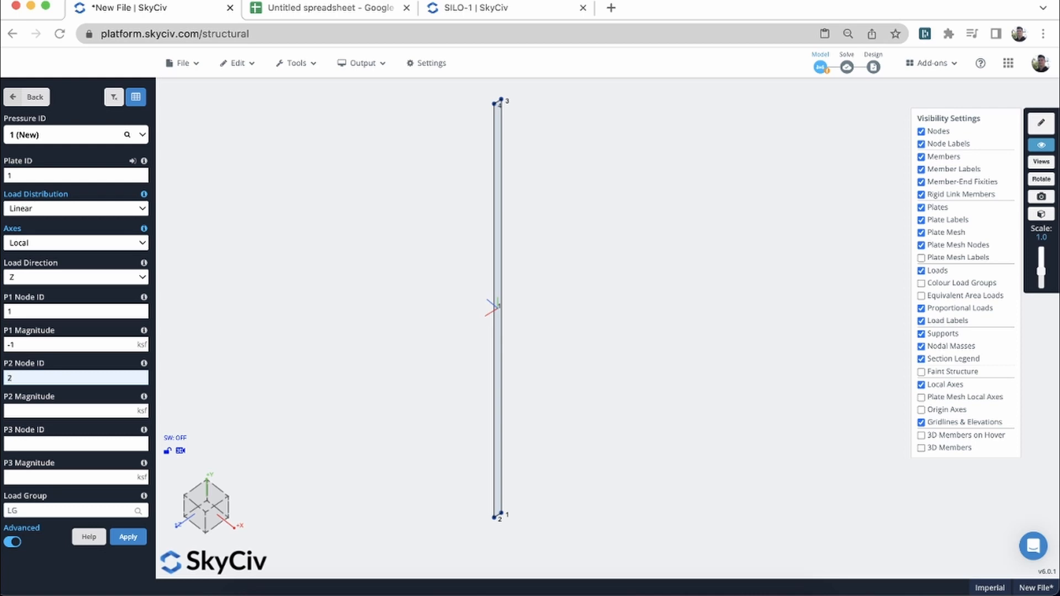
type("2")
key("Tab")
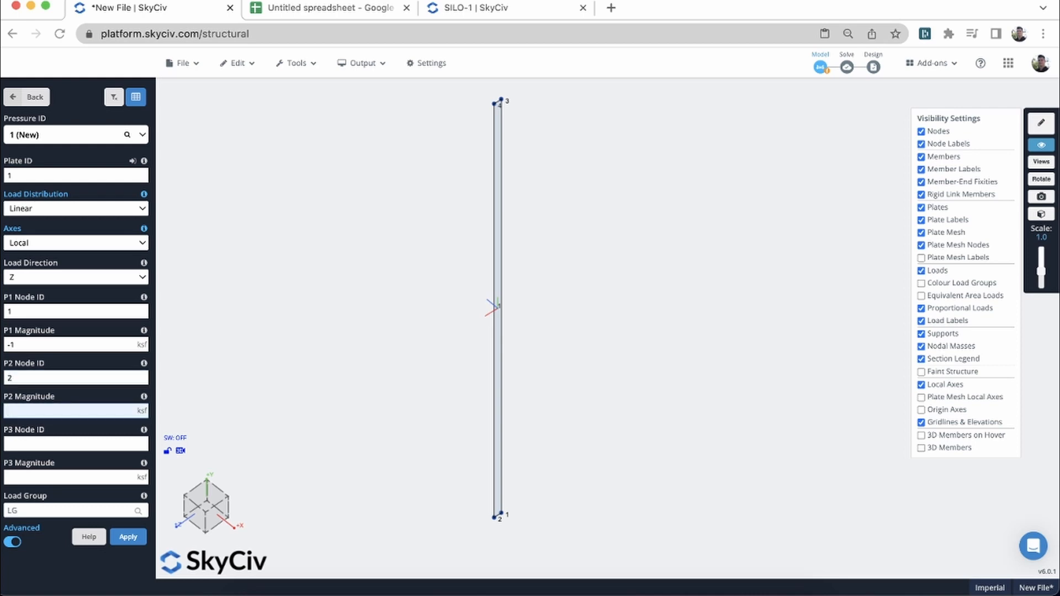
type("-1")
key("Tab")
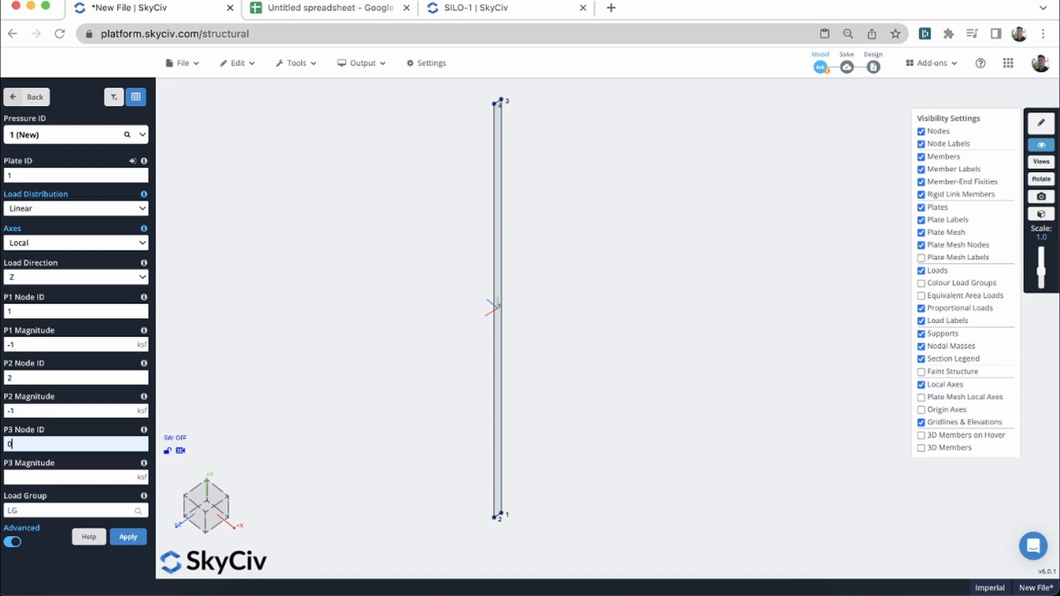
Set the pressure's third point to node 4 with a magnitude of 0 ksf and apply the load
key("Tab")
key("shift+Tab")
type("4")
key("Tab")
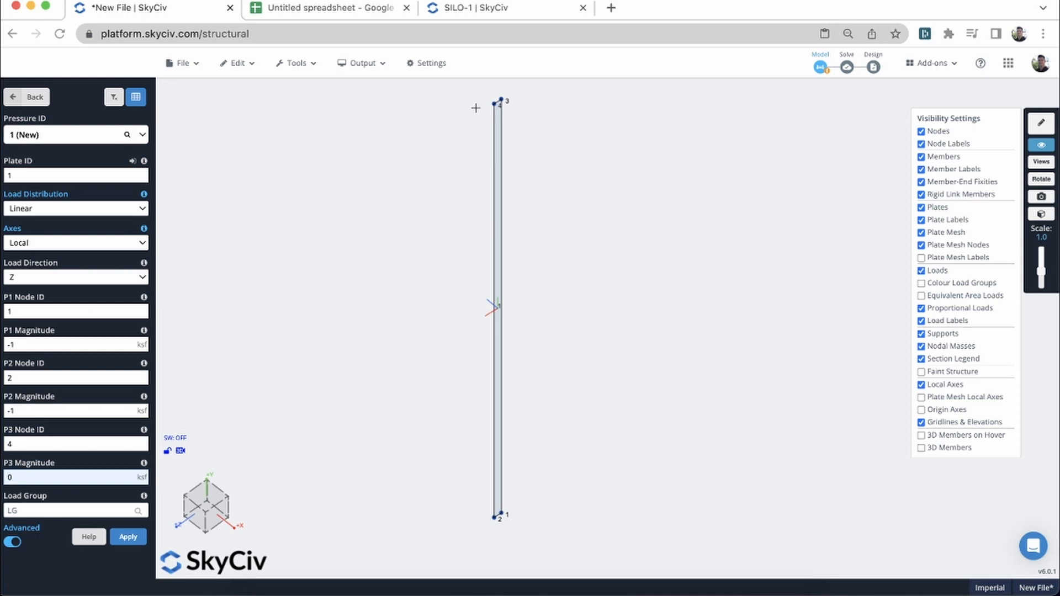
scroll(467, 125, "up", 3)
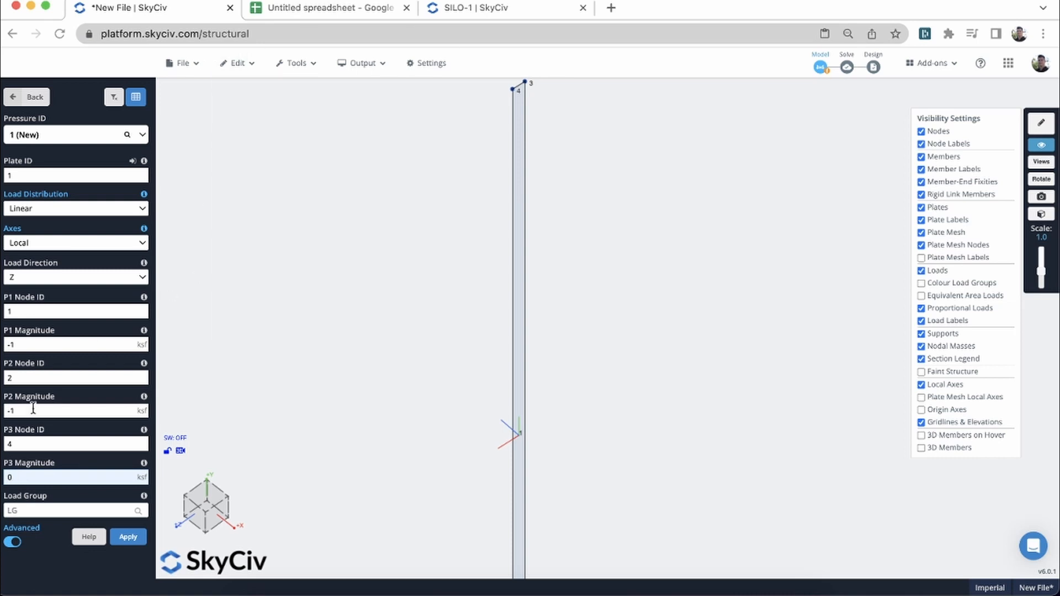
left_click(127, 543)
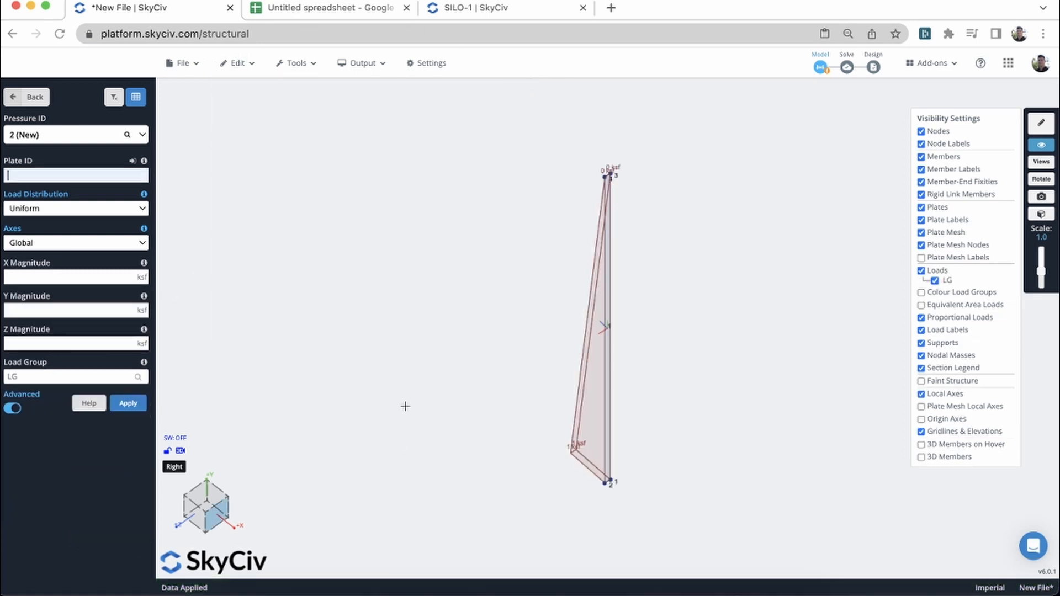
Reduce the display scale to 0.6 and examine the plate's linear pressure load from several angles
left_click_drag(466, 362, 514, 359)
key("Down")
key("Down")
key("Down")
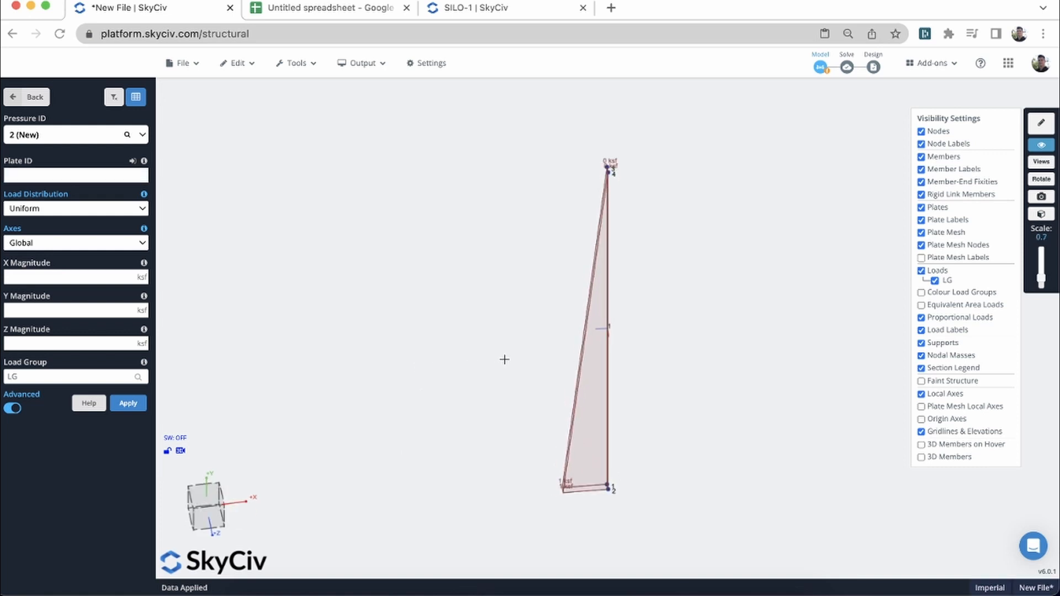
key("Up")
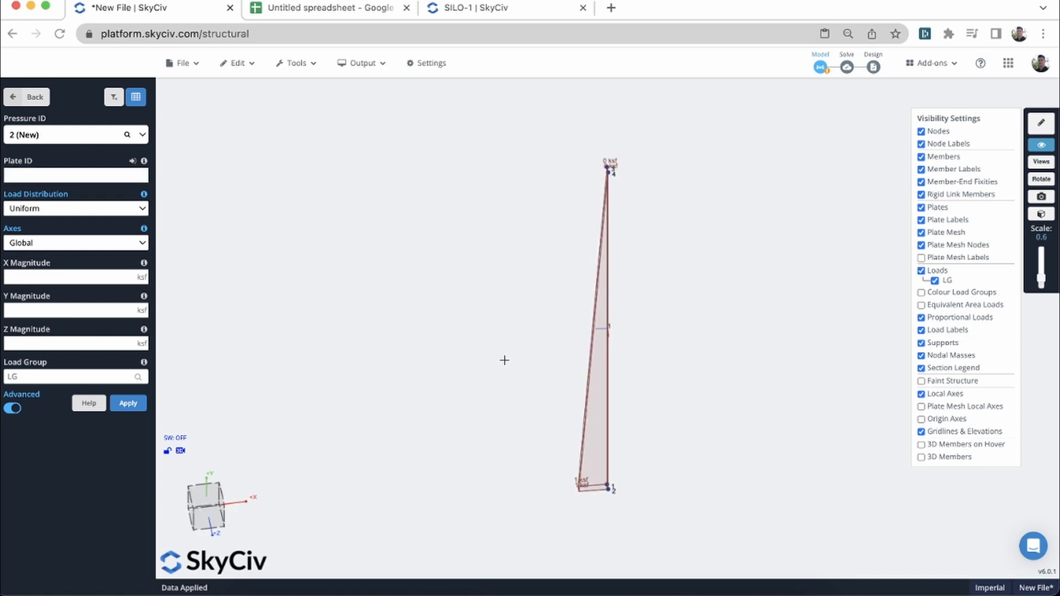
left_click_drag(504, 360, 546, 370)
scroll(547, 369, "up", 3)
right_click_drag(544, 364, 538, 329)
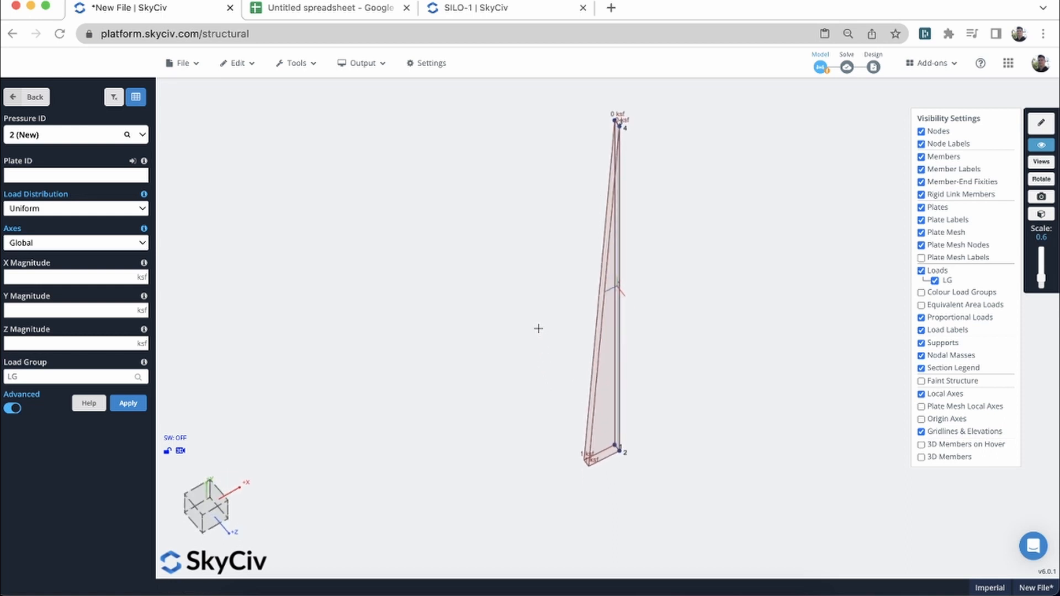
scroll(538, 328, "up", 3)
scroll(538, 328, "down", 3)
left_click_drag(538, 328, 426, 333)
right_click_drag(520, 326, 426, 314)
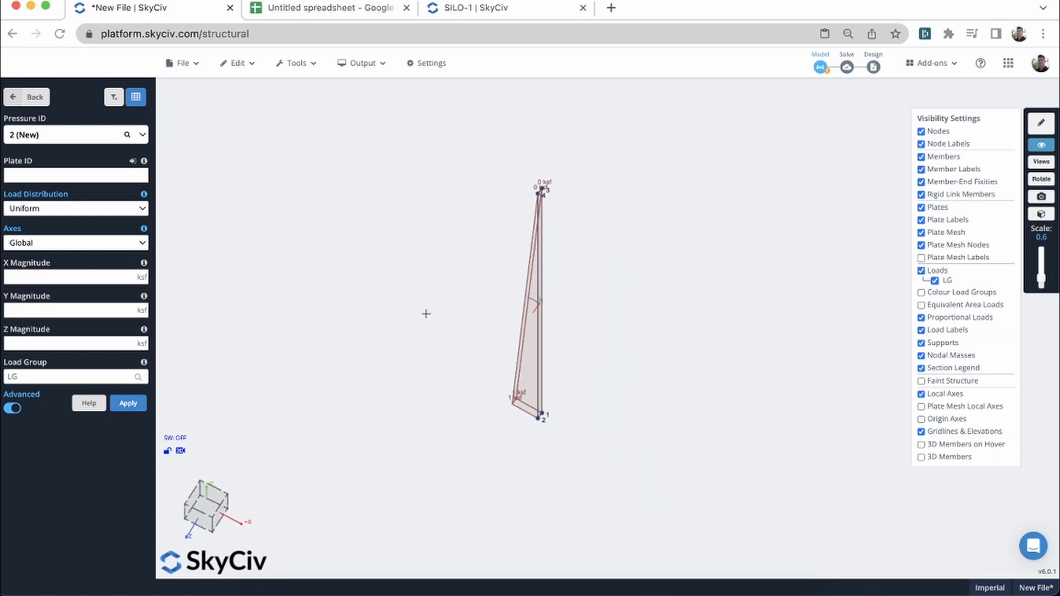
Repeat the whole wall plate and its pressure load by rotation, with 60 repetitions at 6 degrees about the axis 0,0,0 to 0,1,0
key("super+a")
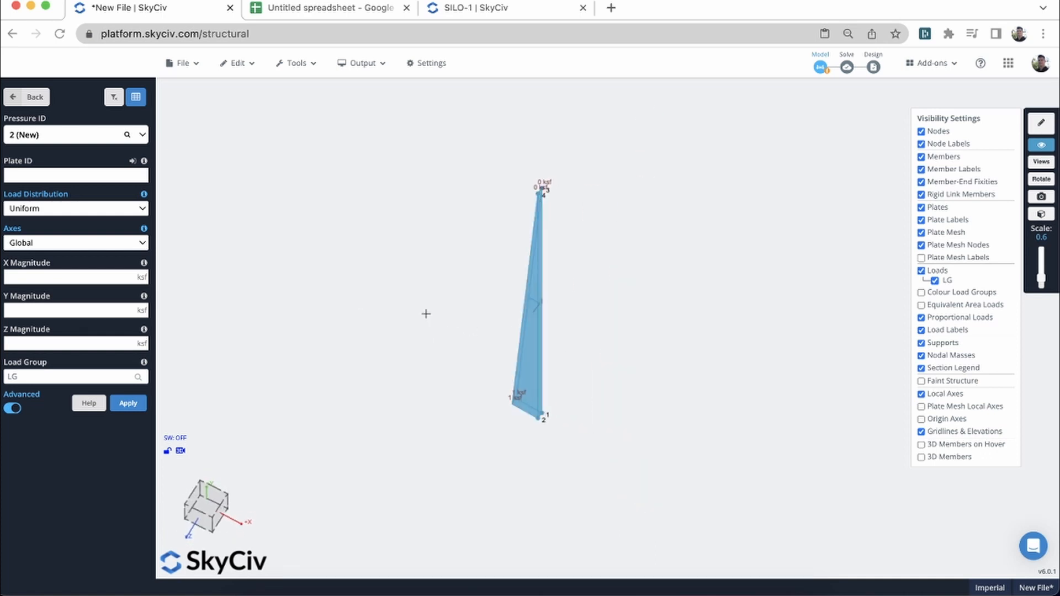
left_click(236, 63)
mouse_move(305, 161)
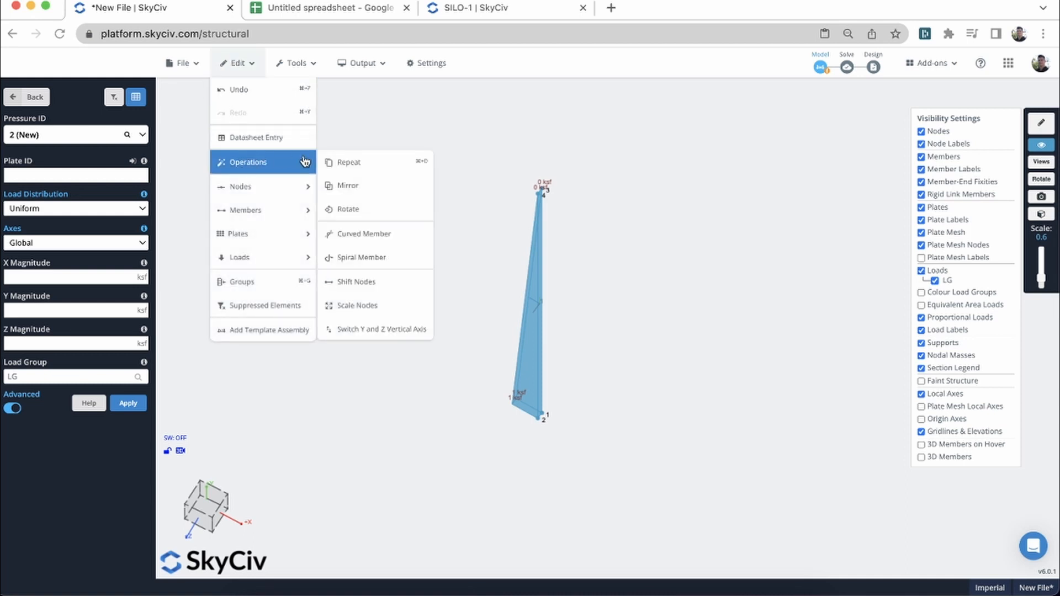
left_click(398, 208)
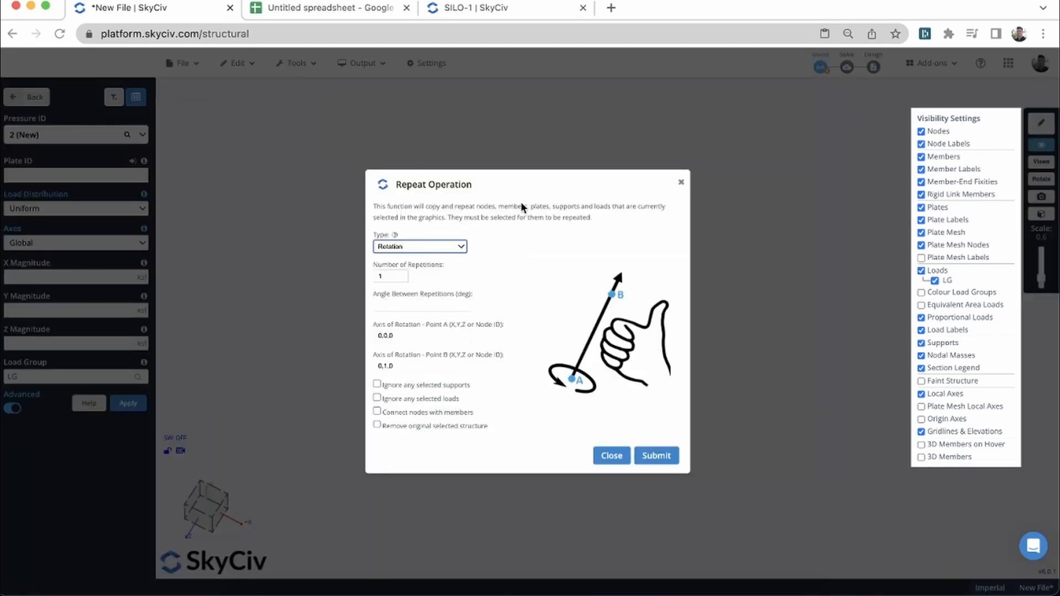
left_click_drag(551, 183, 304, 115)
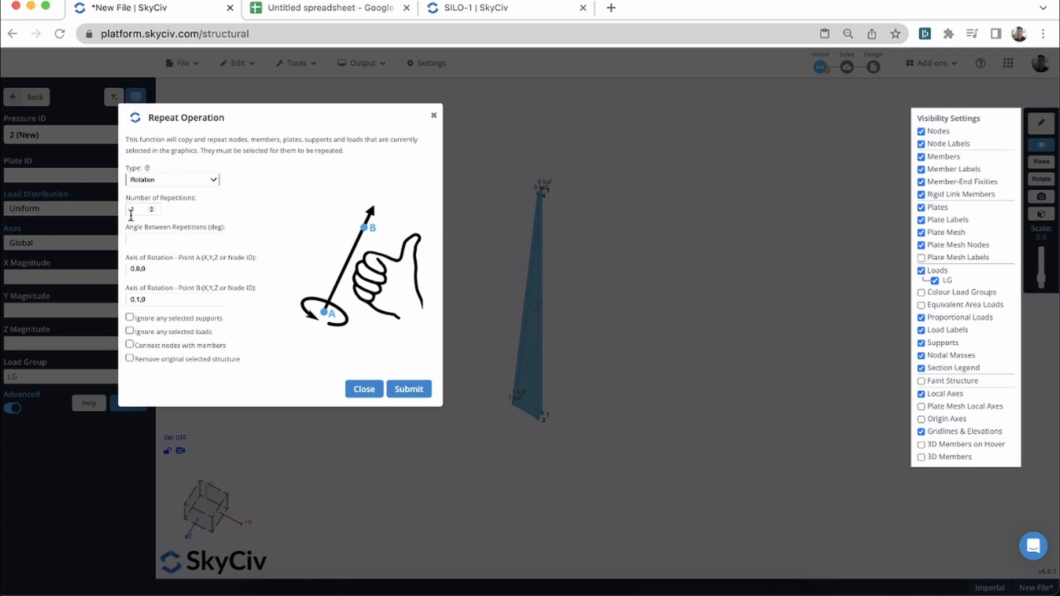
double_click(131, 211)
type("60")
key("Tab")
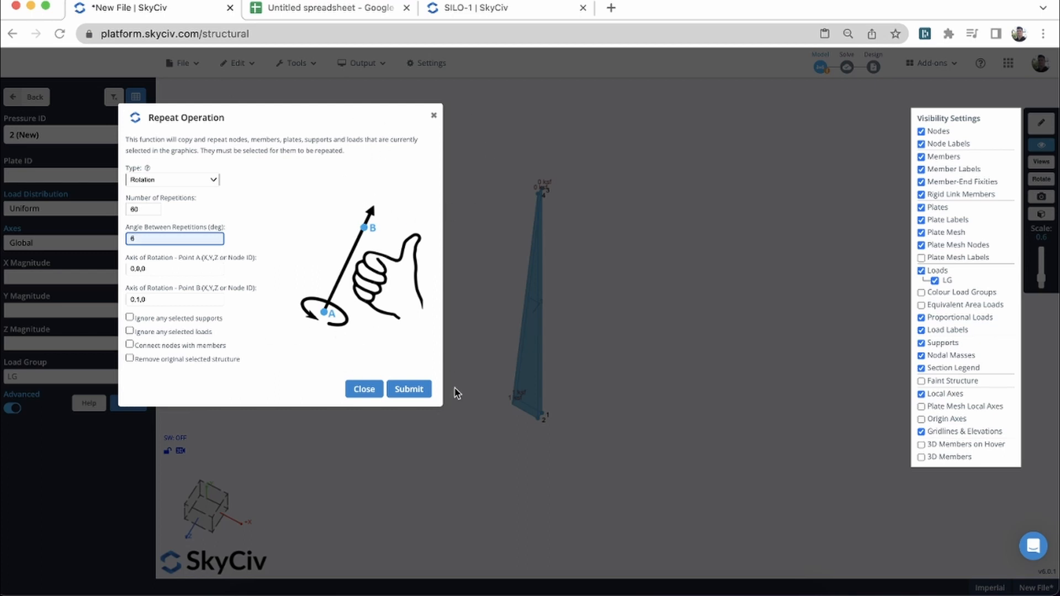
left_click(430, 396)
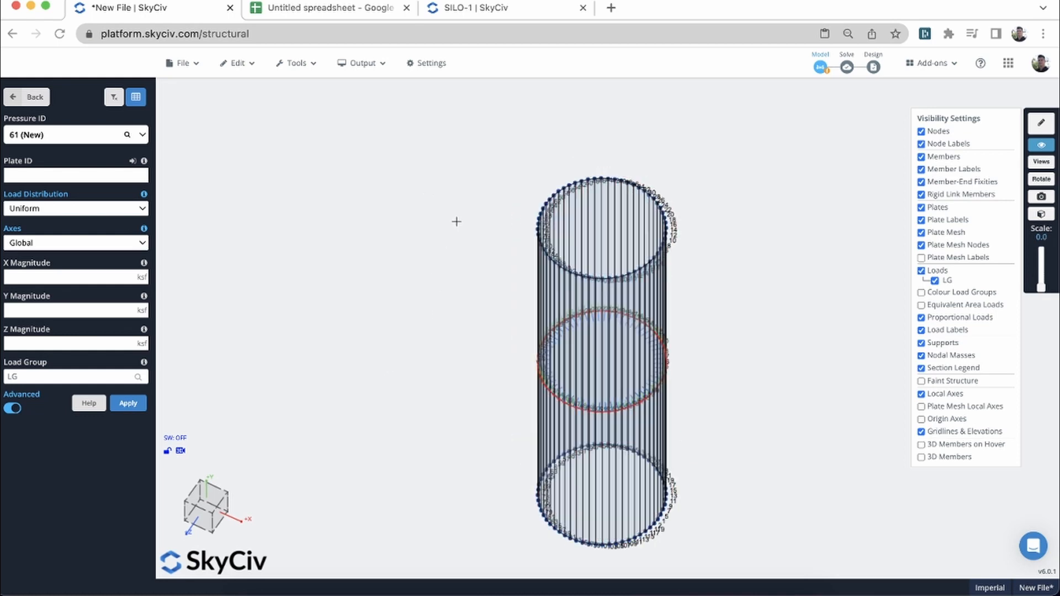
Hide the local axes, member labels, node labels and plate labels of the silo model
left_click_drag(451, 236, 445, 246)
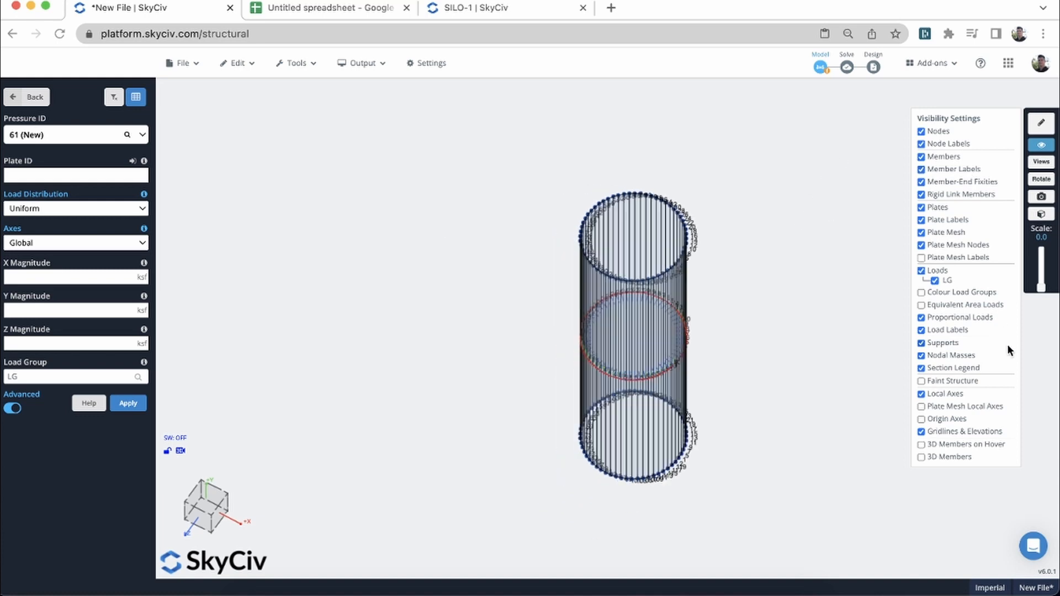
left_click(936, 393)
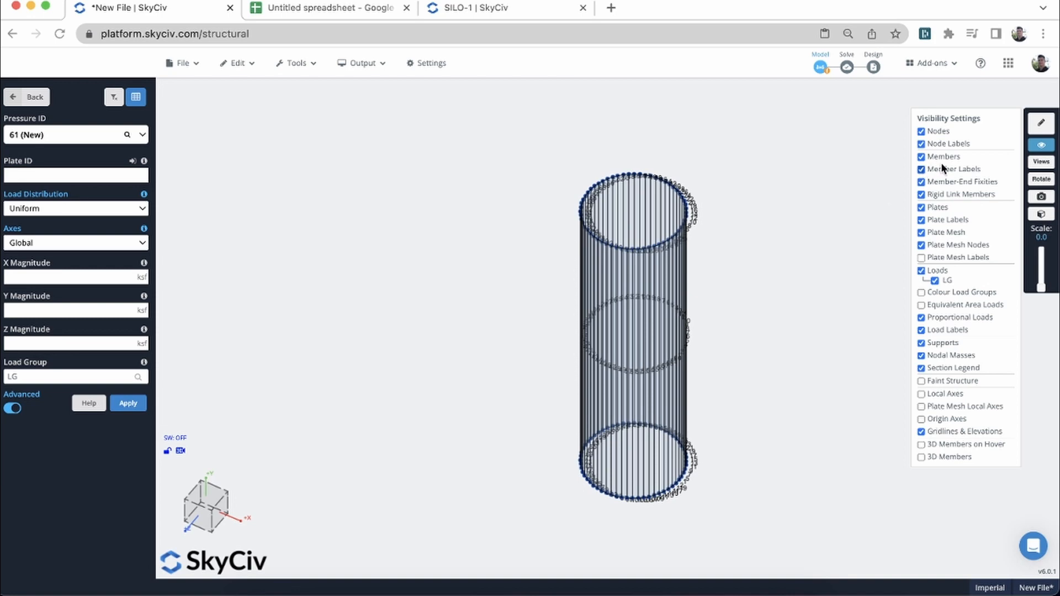
left_click(955, 169)
left_click(959, 145)
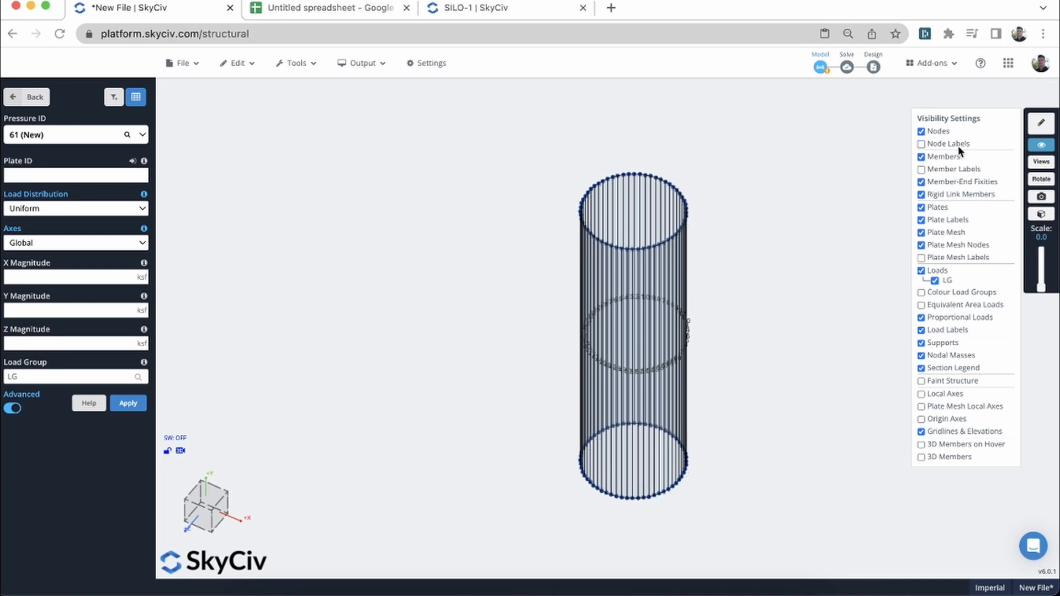
left_click(952, 220)
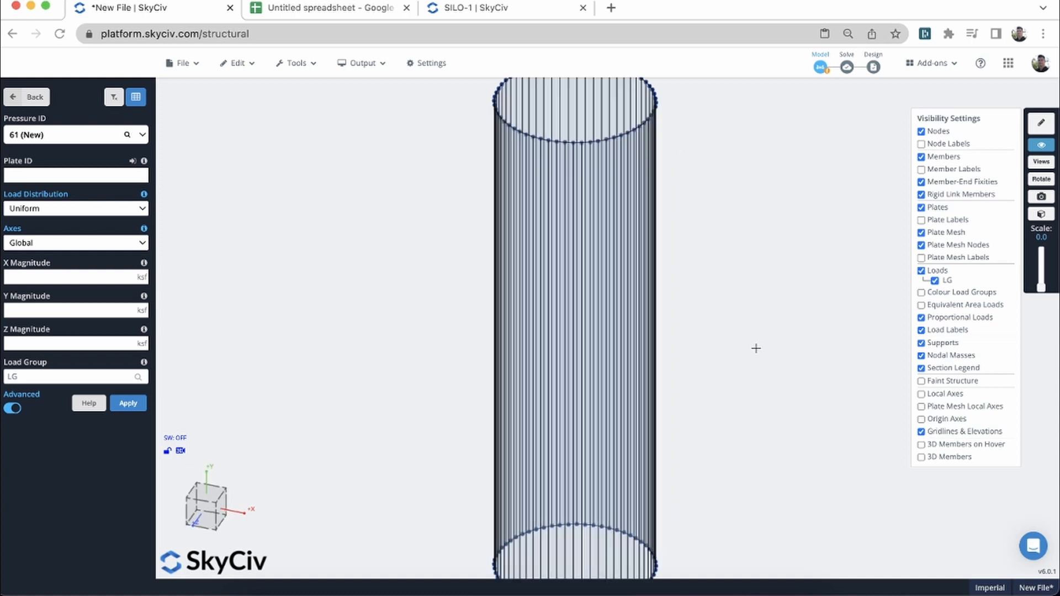
Add a plate across the ring of nodes at the silo's base and check its properties
mouse_move(756, 351)
left_mouse_down()
mouse_move(748, 371)
mouse_move(751, 339)
left_mouse_up()
right_click_drag(740, 485, 742, 442)
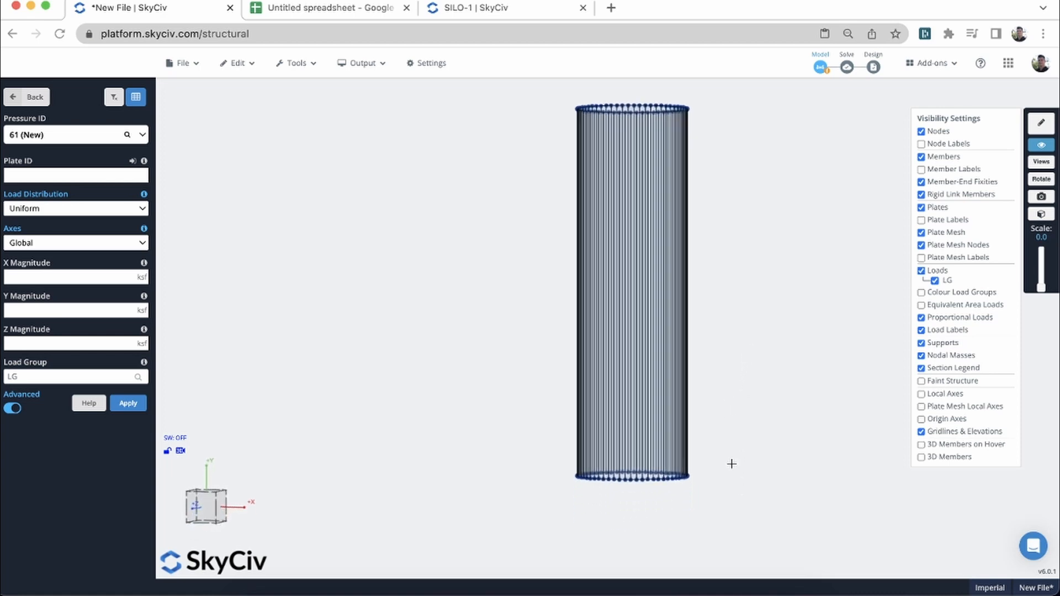
left_click_drag(709, 499, 555, 469)
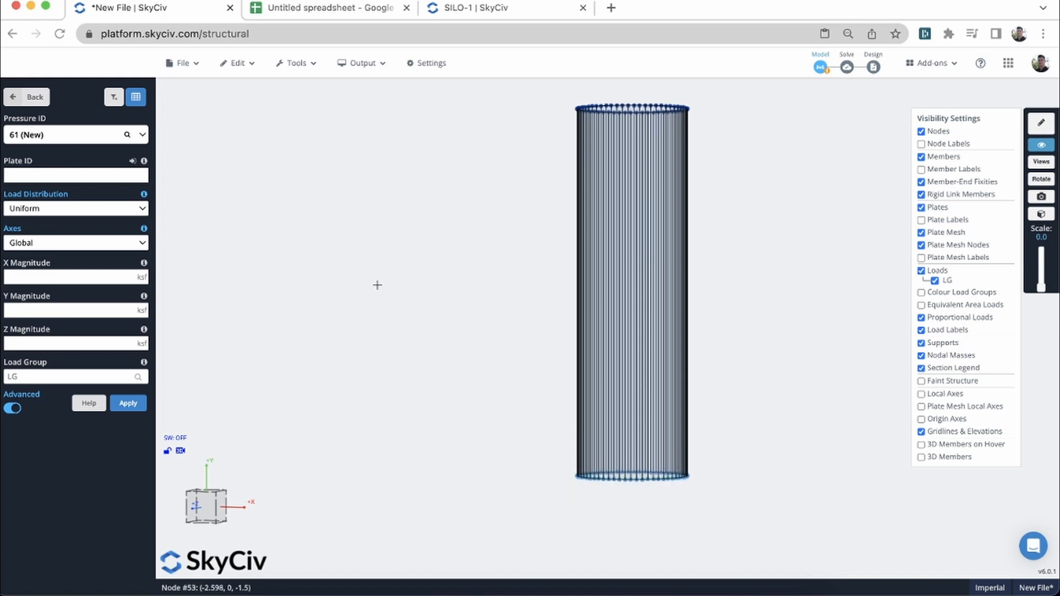
right_click(378, 288)
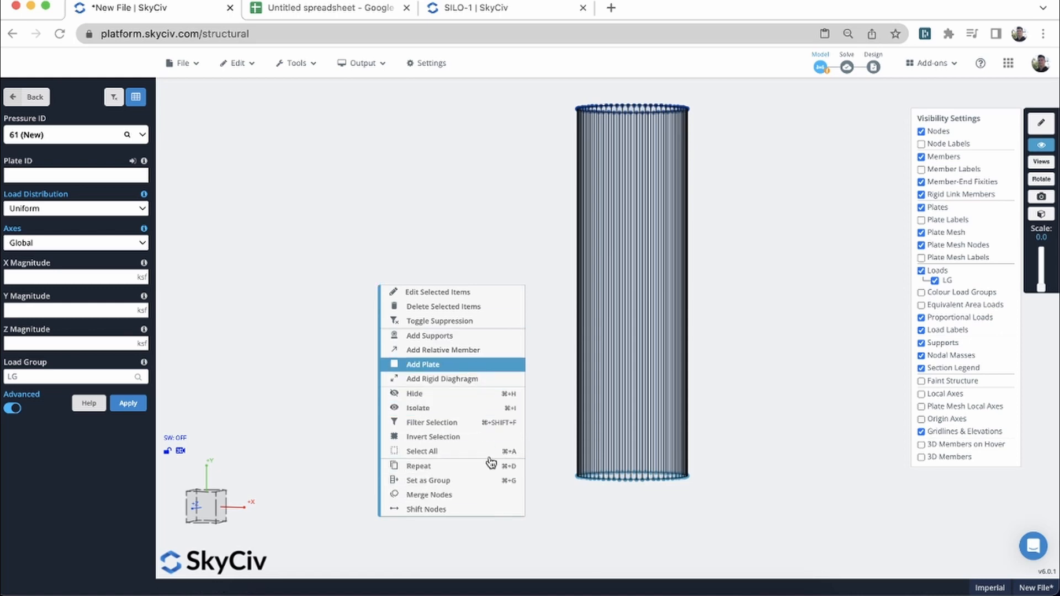
key("Escape")
right_click_drag(504, 488, 507, 447)
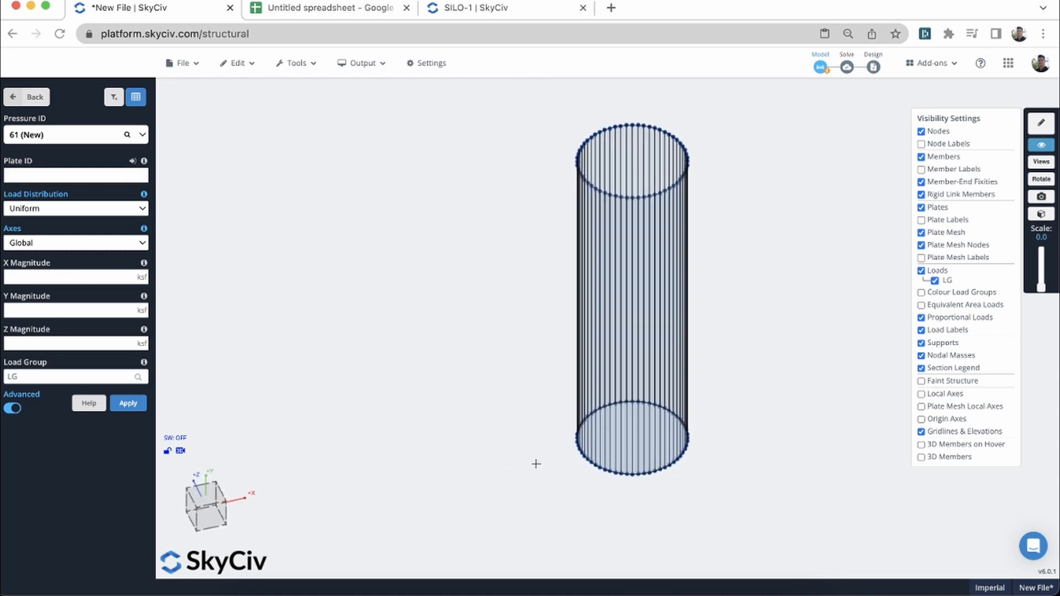
right_click_drag(500, 514, 493, 451)
left_click(625, 326)
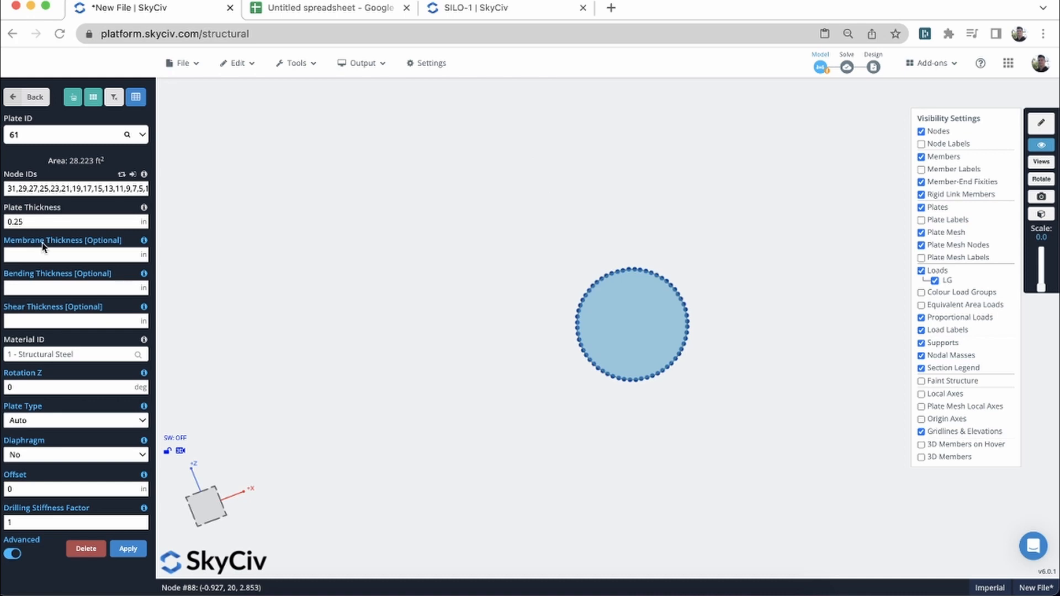
right_click_drag(464, 175, 464, 269)
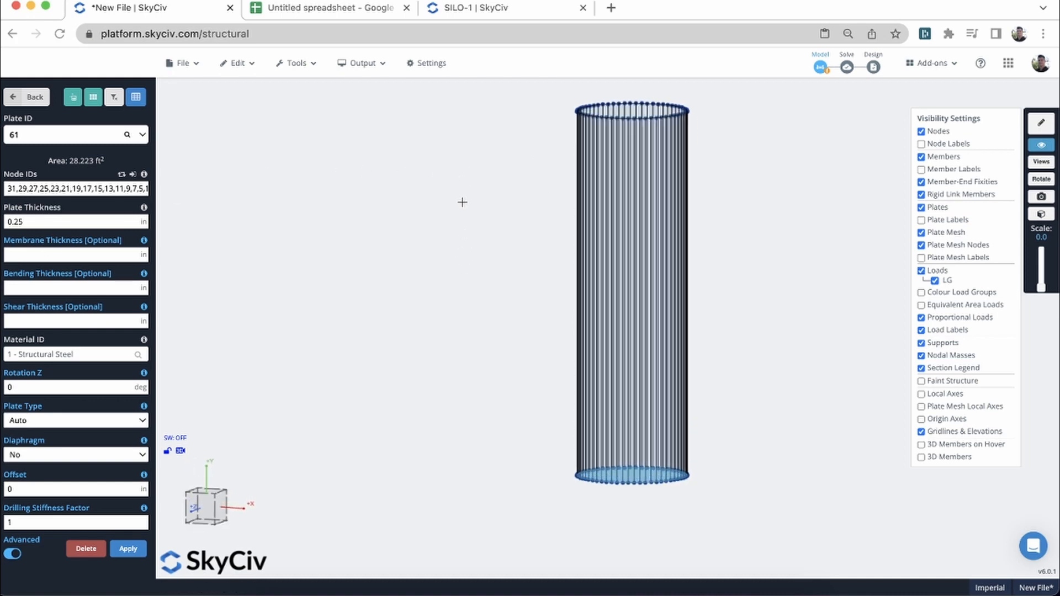
Add a plate across the ring of nodes at the top of the silo and leave the plate form
right_click_drag(461, 201, 452, 211)
left_click_drag(716, 199, 486, 133)
right_click(339, 259)
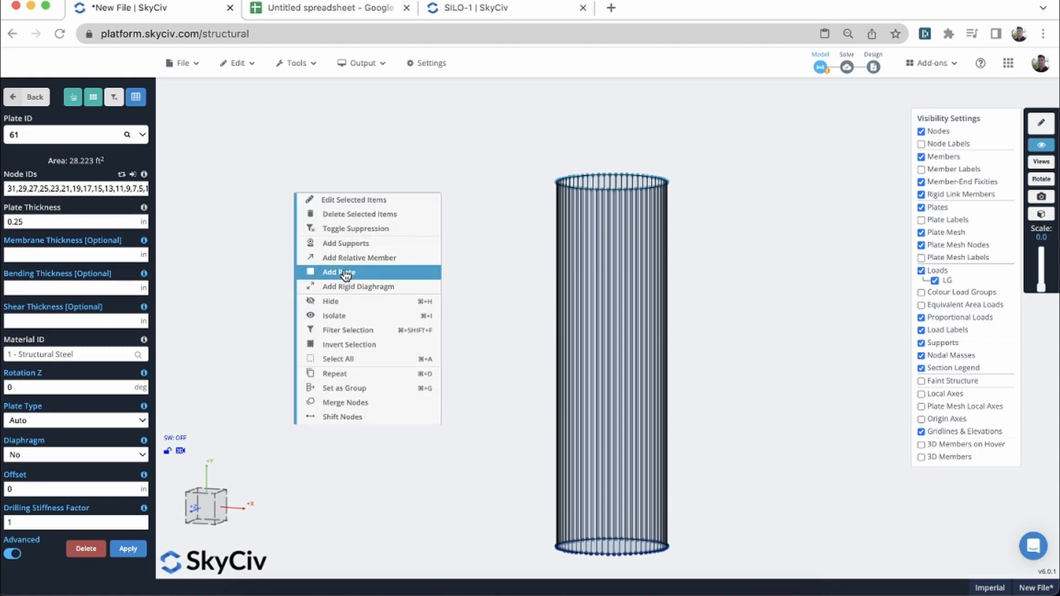
left_click(345, 273)
right_click_drag(419, 225, 417, 248)
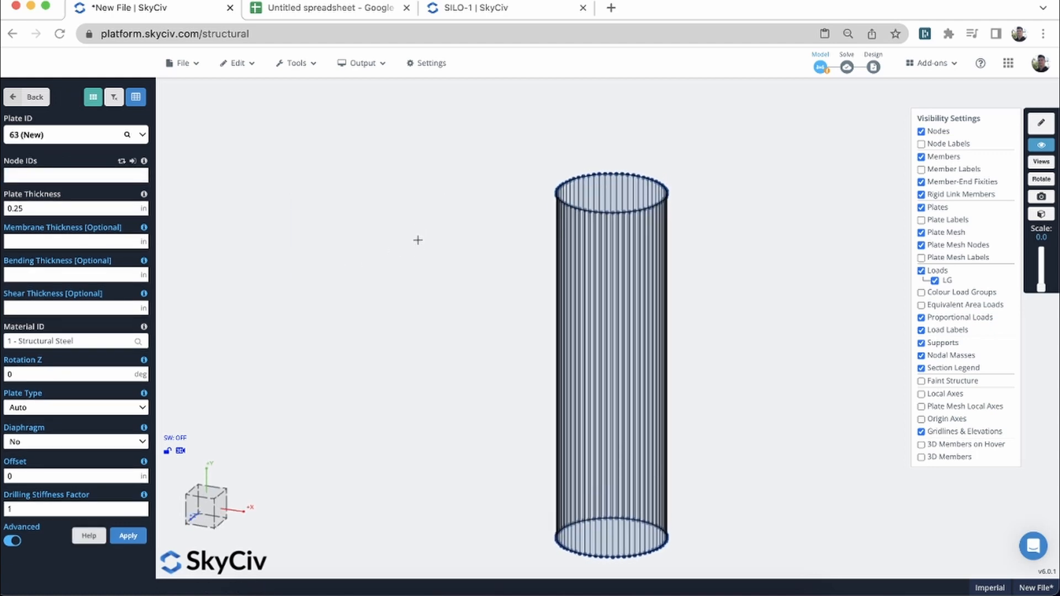
right_click_drag(414, 336, 421, 322)
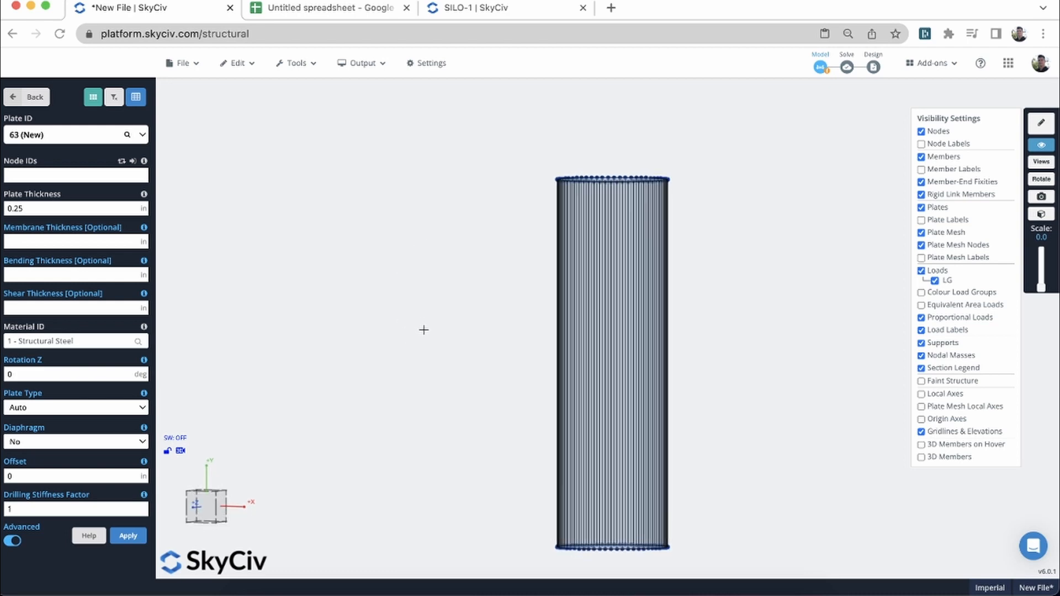
scroll(424, 329, "down", 2)
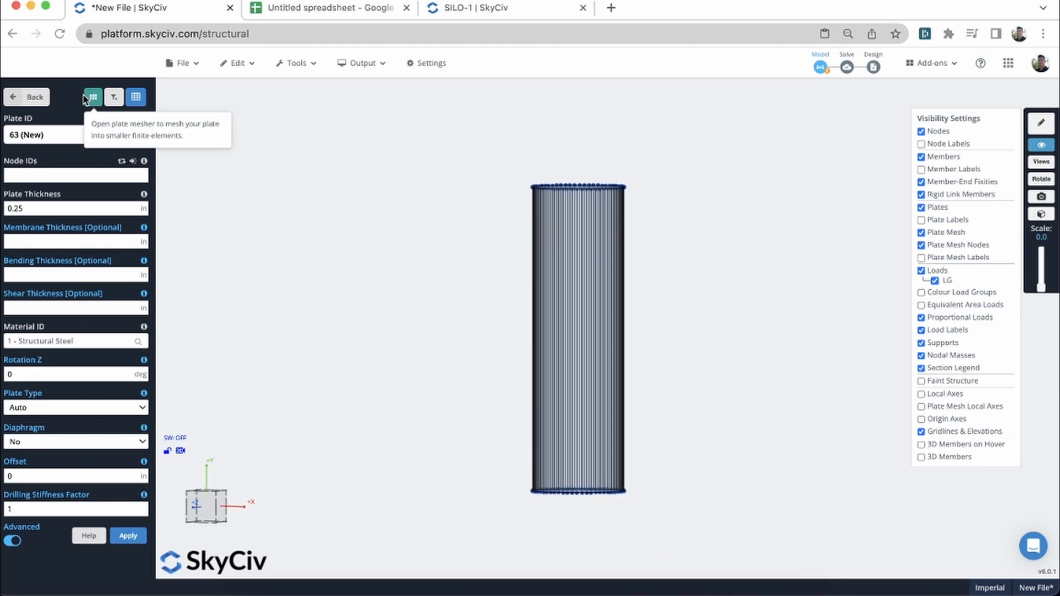
left_click(26, 96)
Mesh all the vertical wall plates with structured quadrilaterals, using 2 base divisions and 40 height divisions
left_click_drag(421, 269, 368, 292)
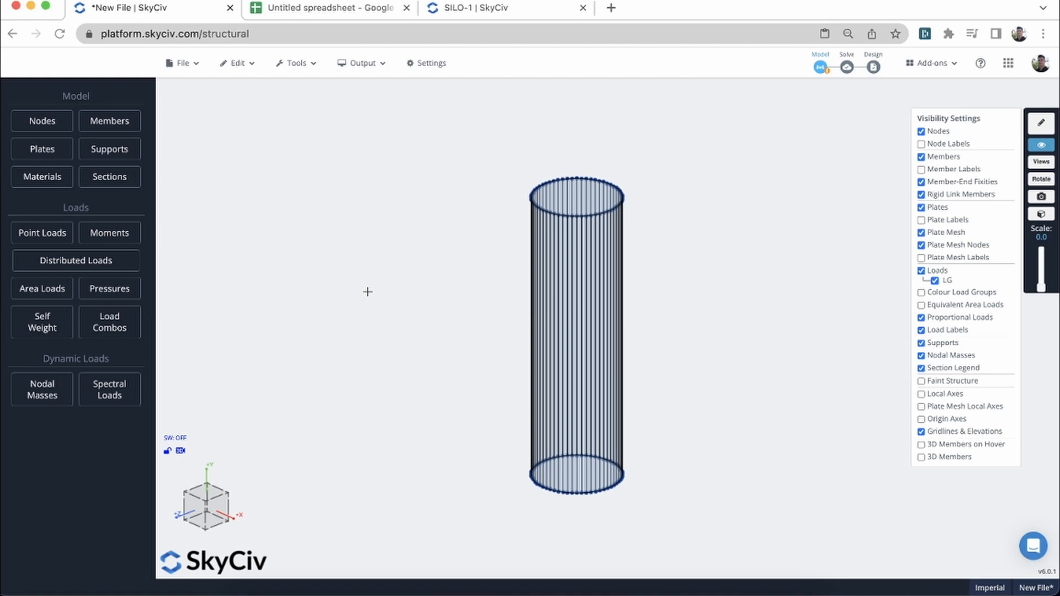
mouse_move(496, 257)
right_mouse_down()
mouse_move(497, 272)
mouse_move(496, 246)
right_mouse_up()
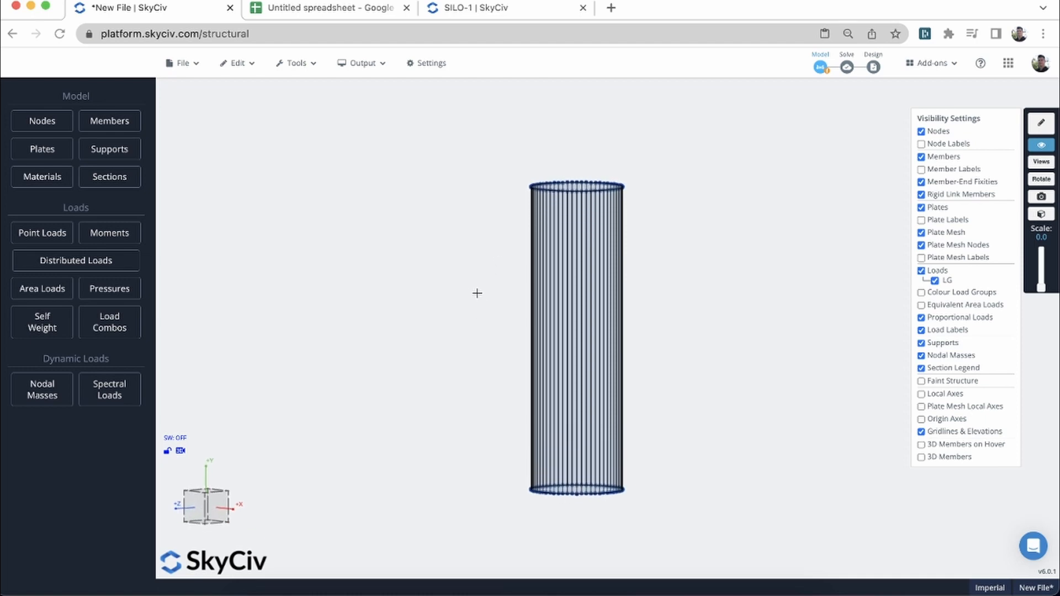
left_click_drag(468, 279, 685, 340)
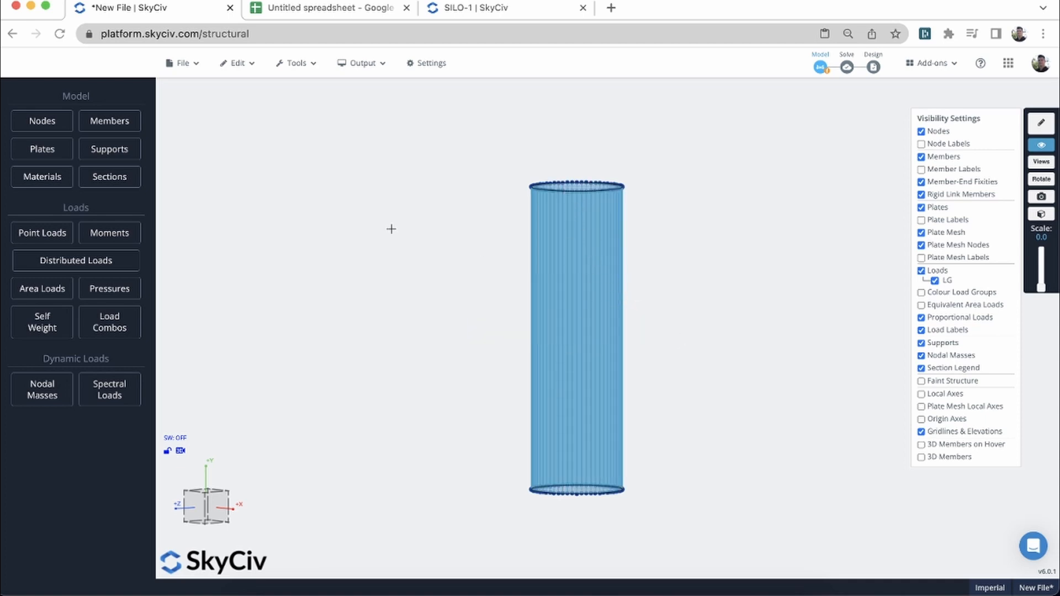
right_click(264, 121)
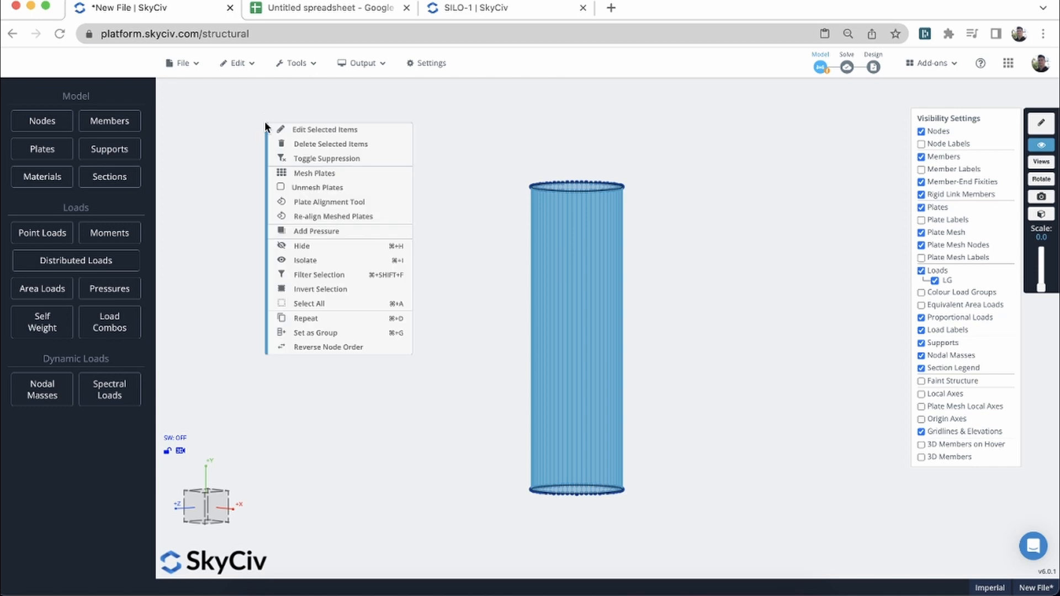
left_click(351, 175)
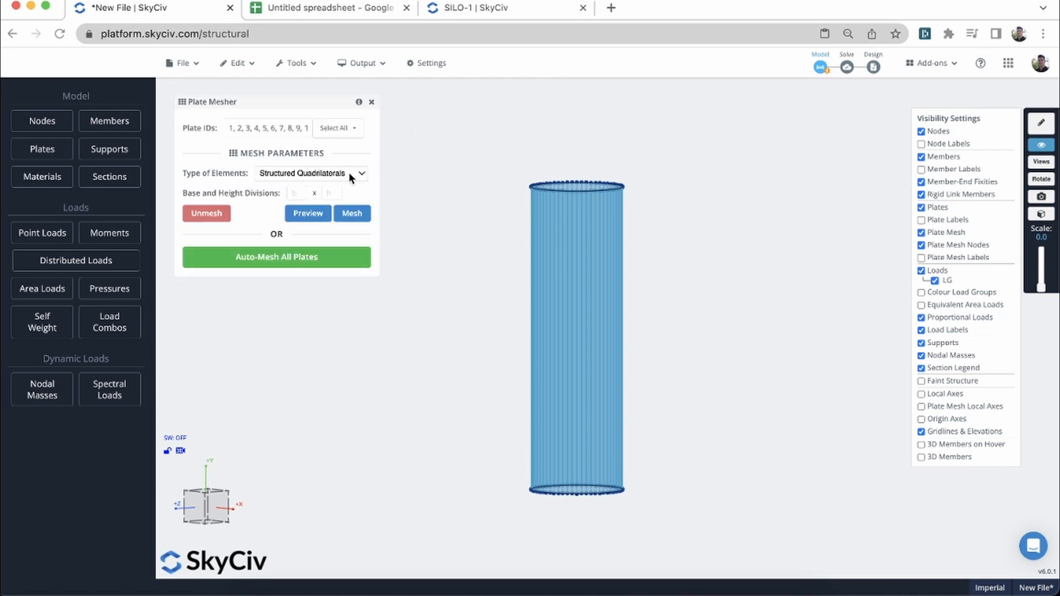
left_click(349, 172)
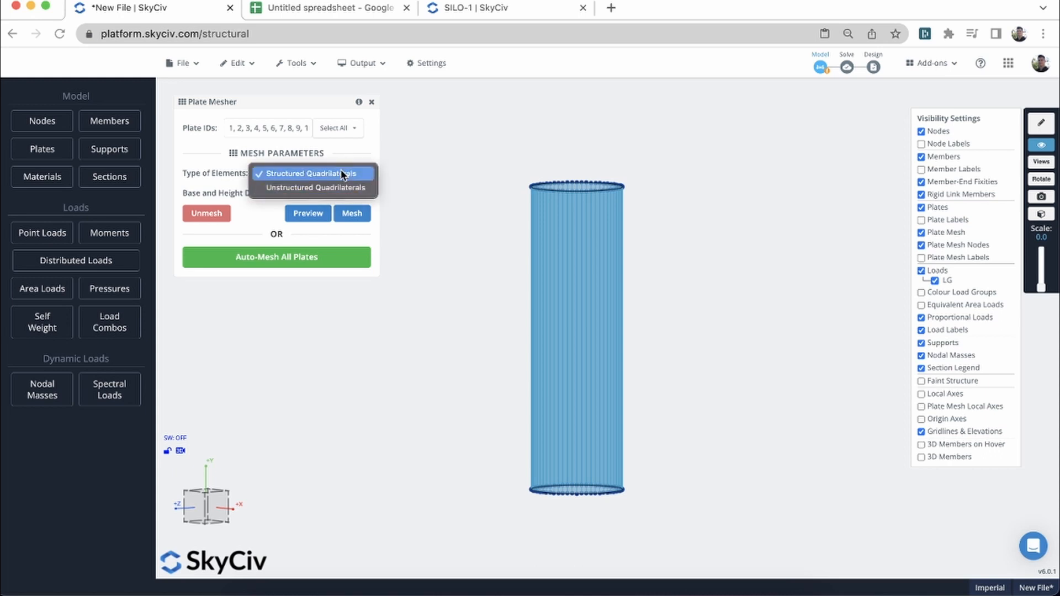
left_click(343, 174)
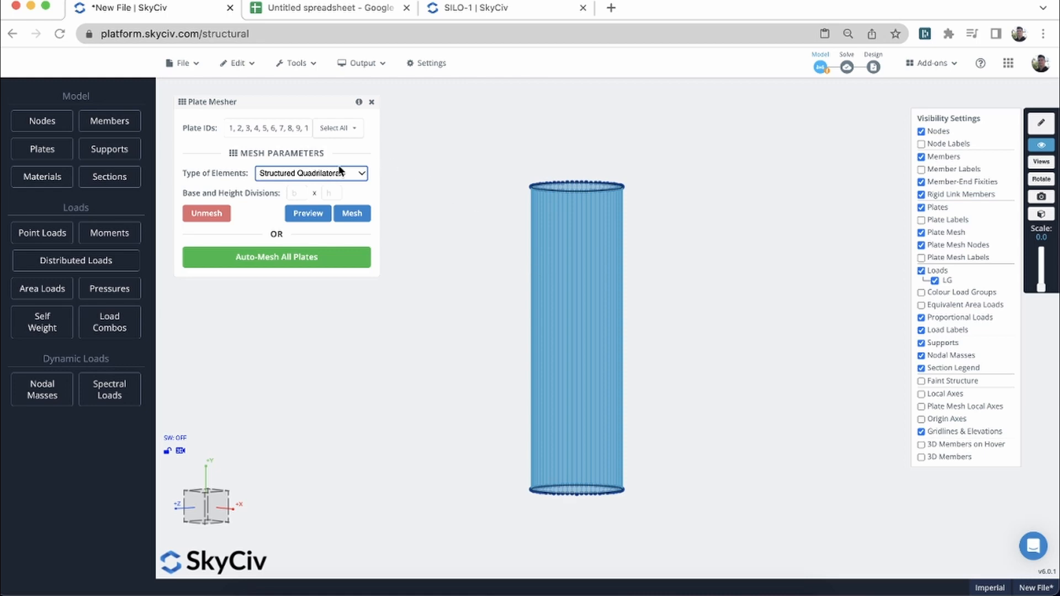
left_click(293, 192)
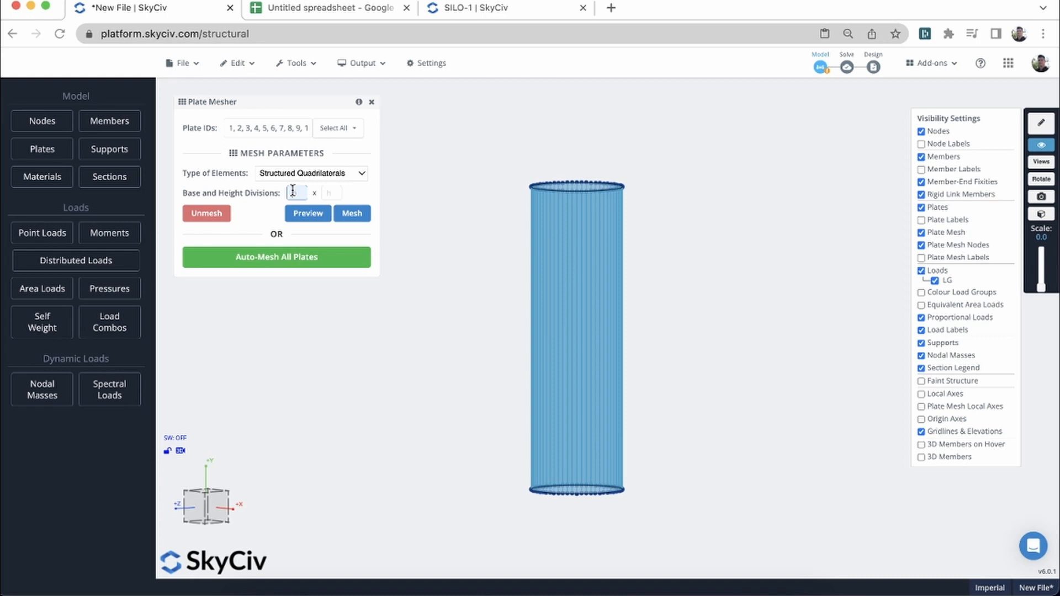
type("2")
key("Tab")
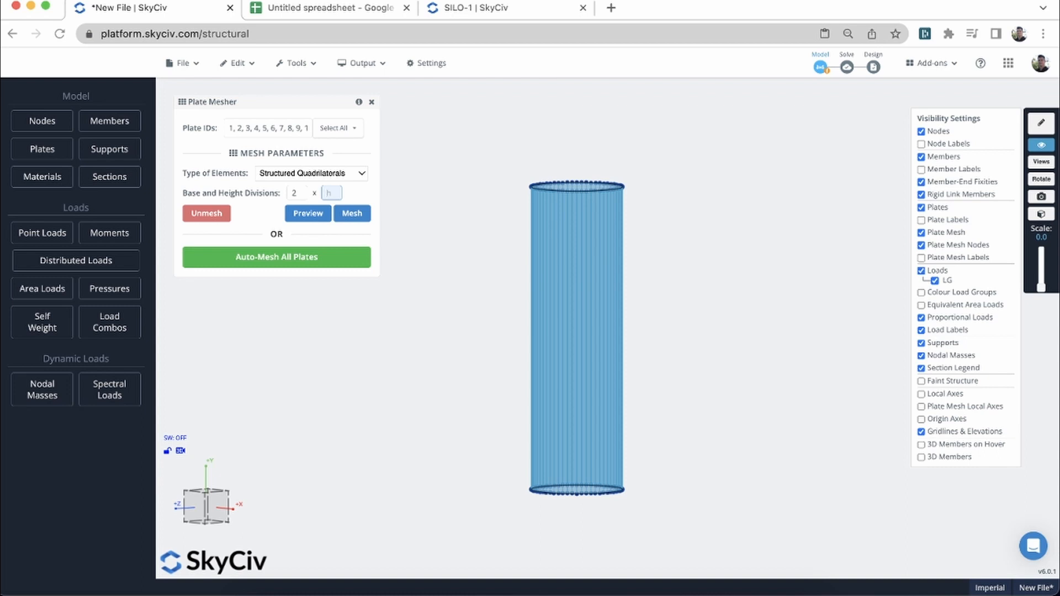
type("40")
left_click(365, 220)
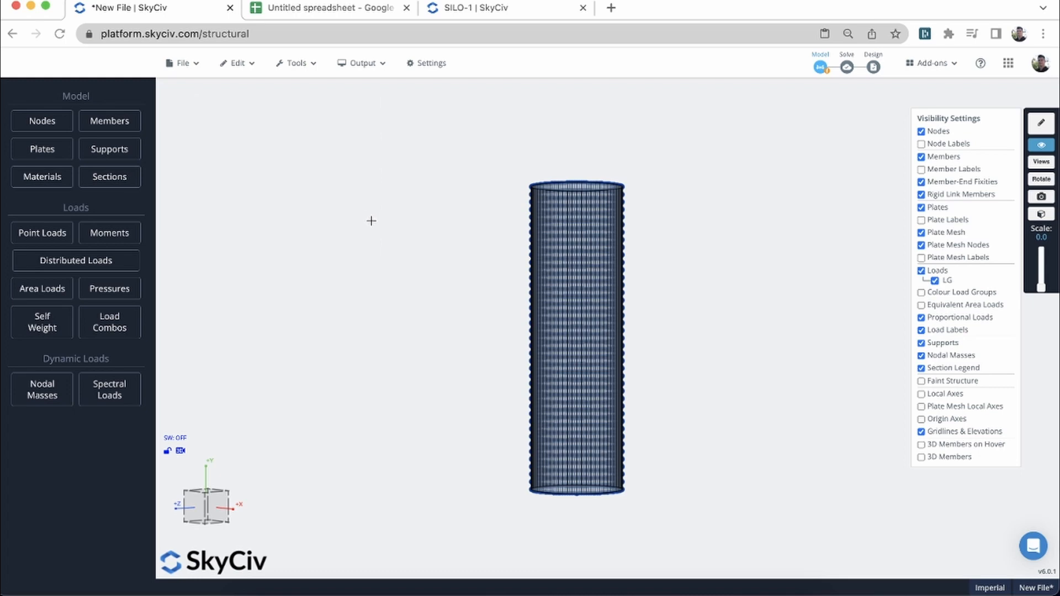
Hide the nodes and examine the mesh divisions of a single wall plate near the top of the silo
left_click(920, 132)
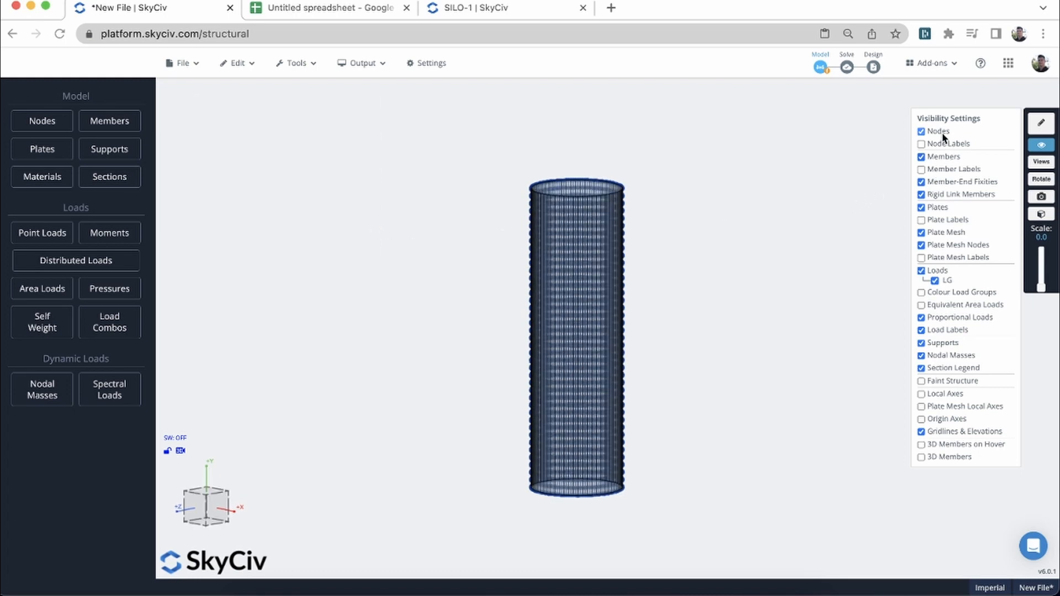
scroll(700, 255, "up", 3)
scroll(516, 191, "up", 5)
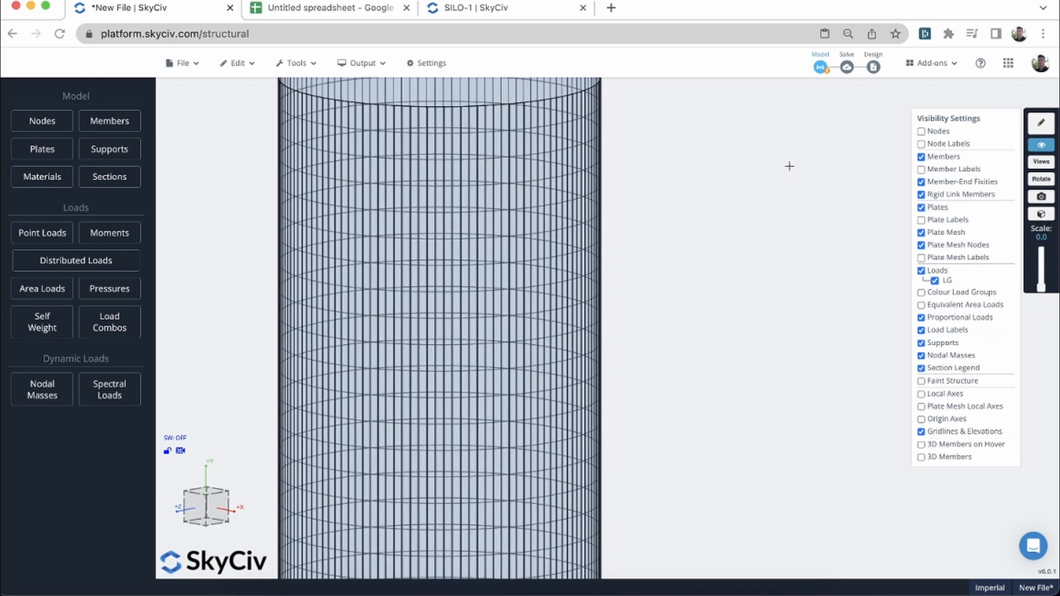
scroll(784, 190, "up", 2)
scroll(784, 189, "down", 4)
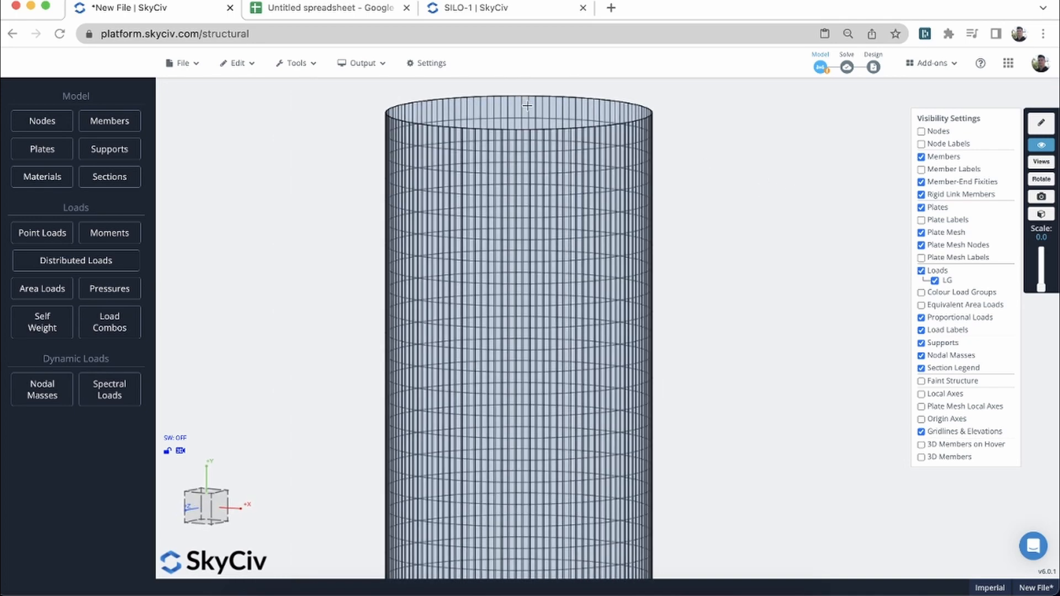
left_click(551, 114)
scroll(552, 117, "up", 2)
left_click(522, 157)
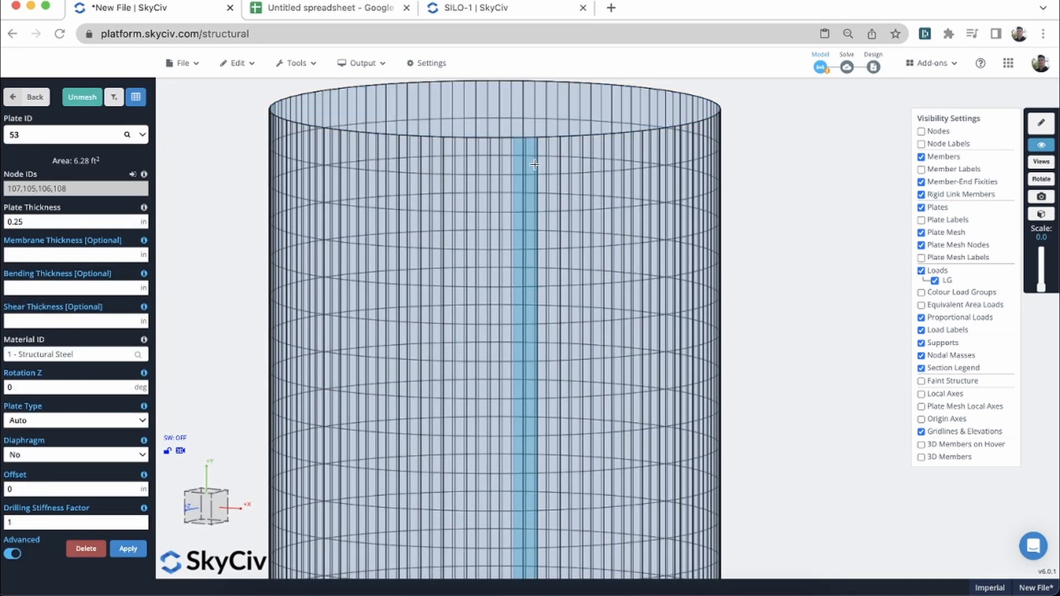
scroll(533, 165, "up", 4)
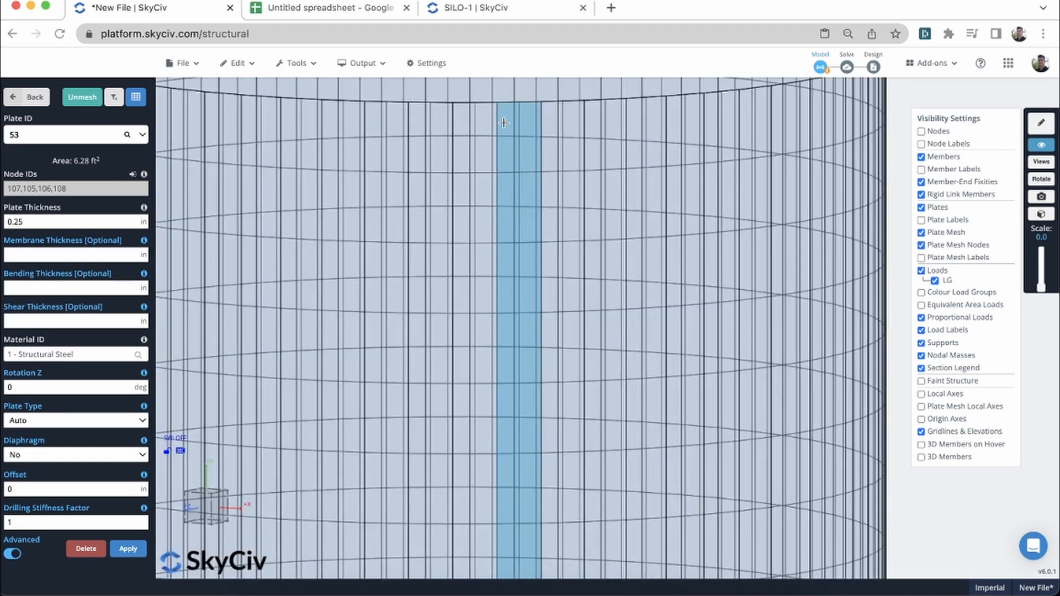
Unmesh all the plates of the silo
scroll(555, 191, "down", 3)
scroll(555, 191, "down", 3)
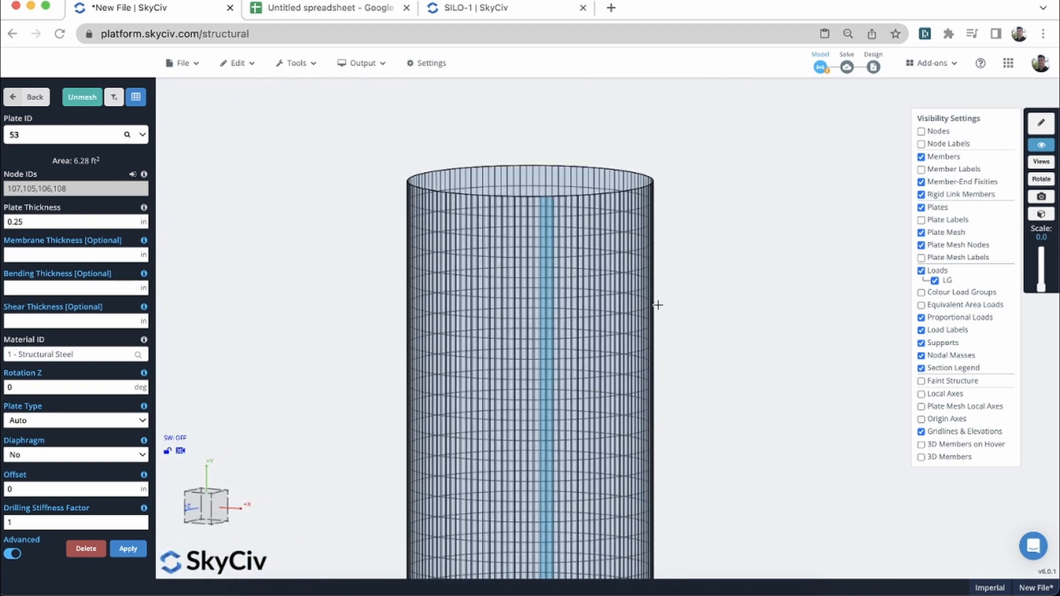
key("super+a")
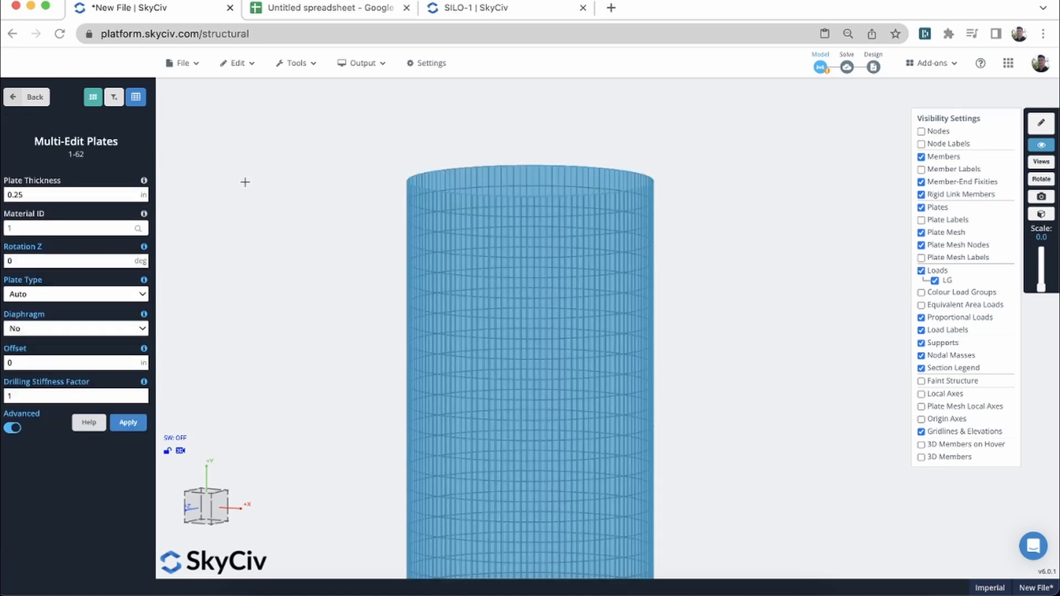
right_click(245, 182)
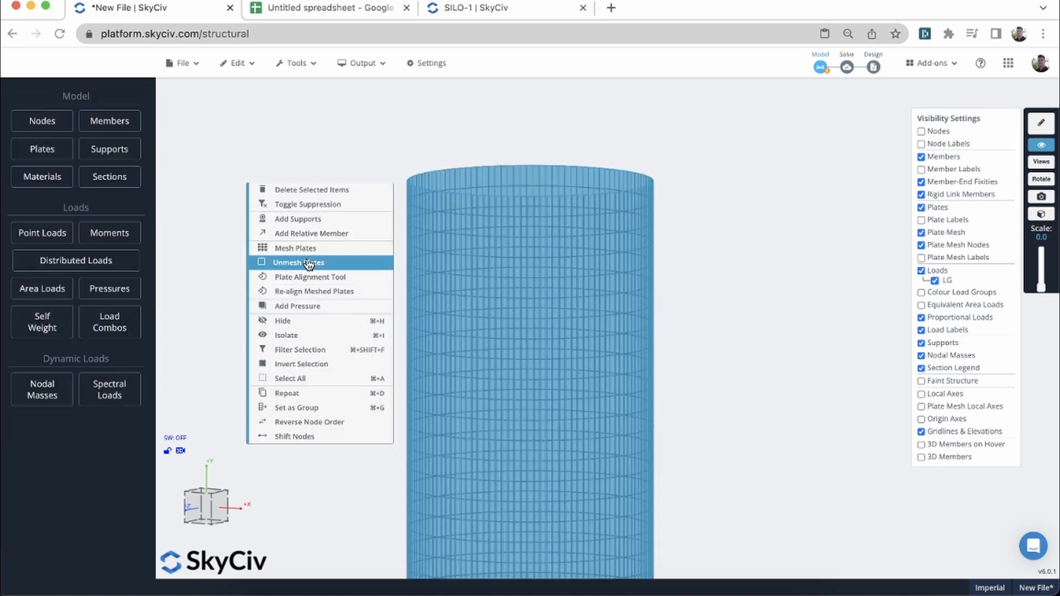
left_click(309, 263)
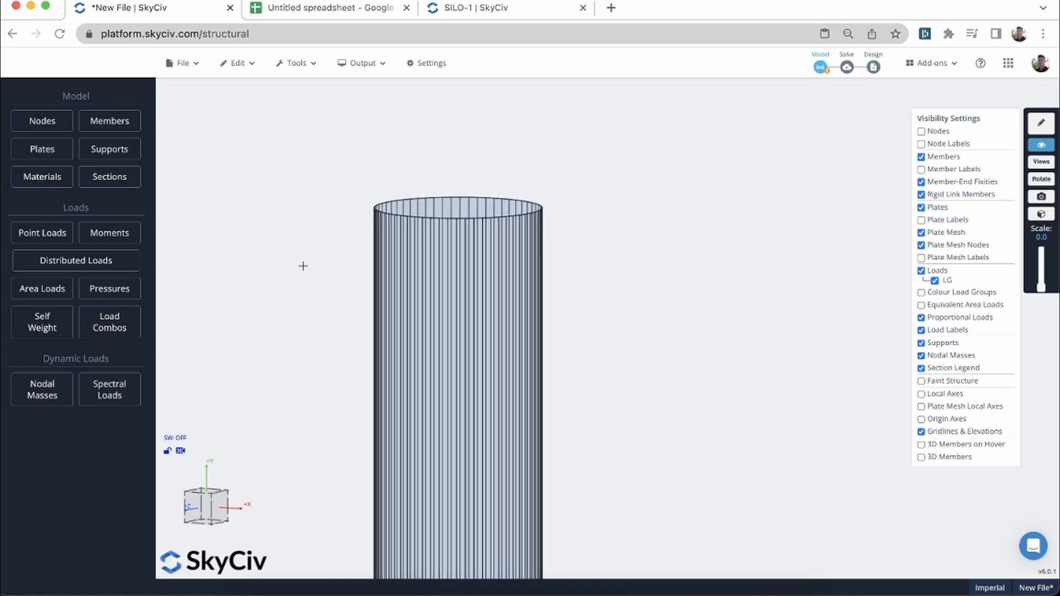
Mesh all the vertical wall plates with structured quadrilaterals, using 1 base division and 40 height divisions
left_click_drag(303, 266, 607, 298)
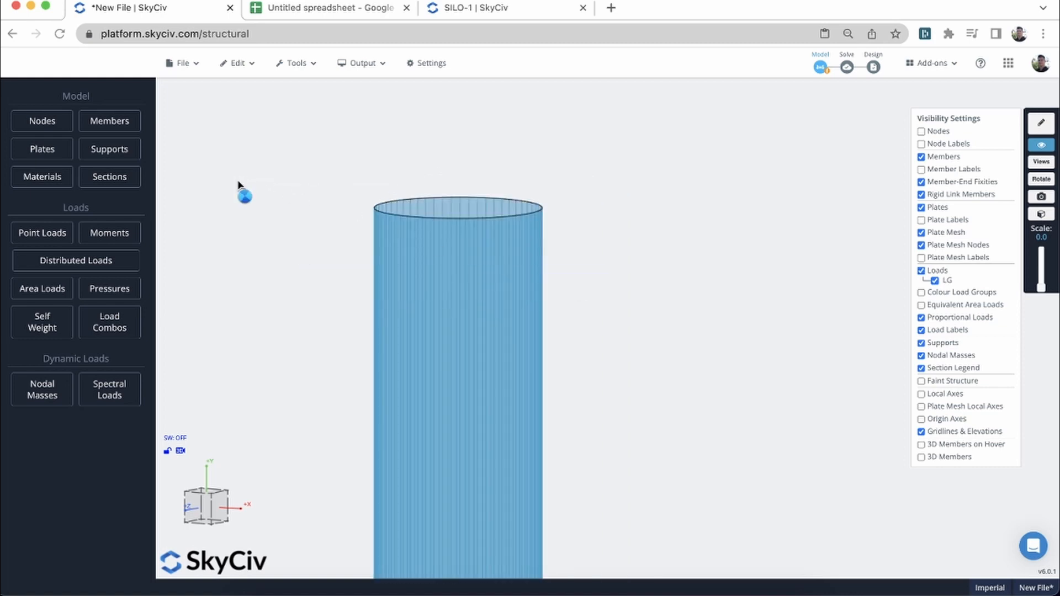
right_click(239, 182)
left_click(279, 234)
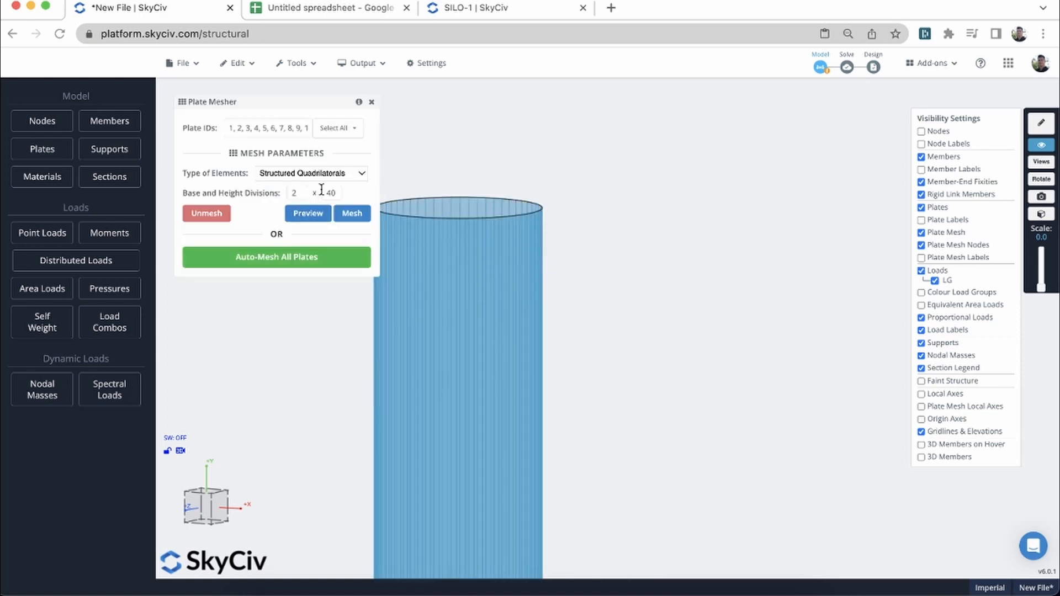
double_click(297, 193)
type("1")
left_click(354, 217)
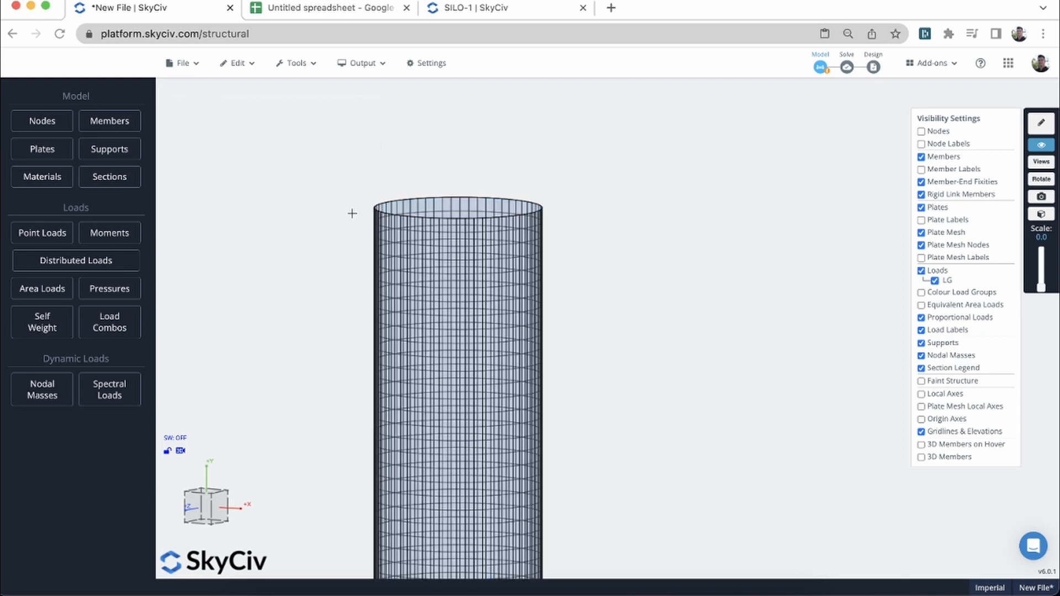
Examine the new wall mesh from the rim of the silo down to its base
scroll(408, 180, "up", 5)
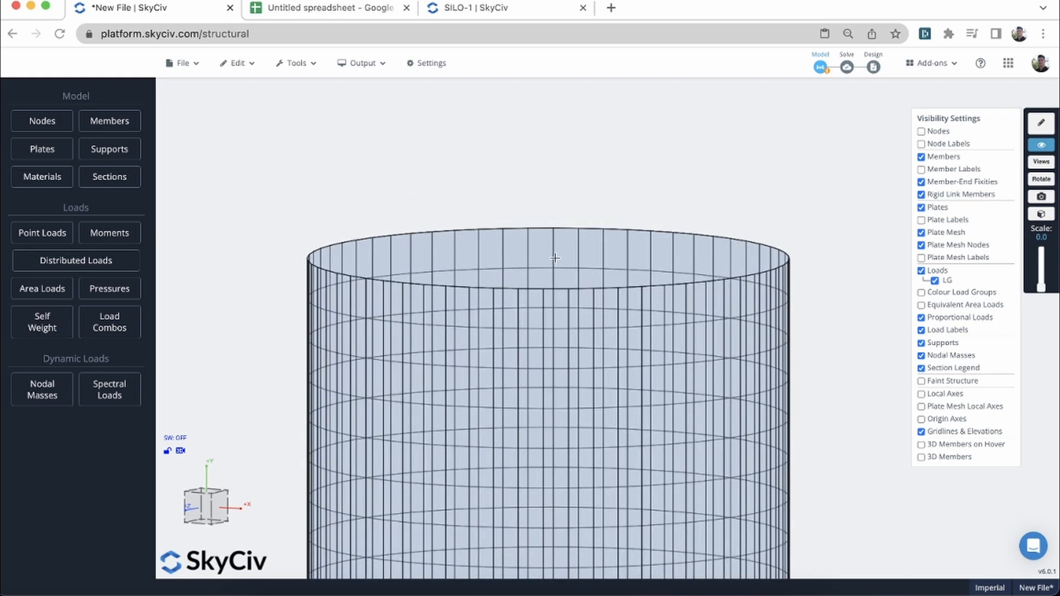
scroll(641, 191, "down", 3)
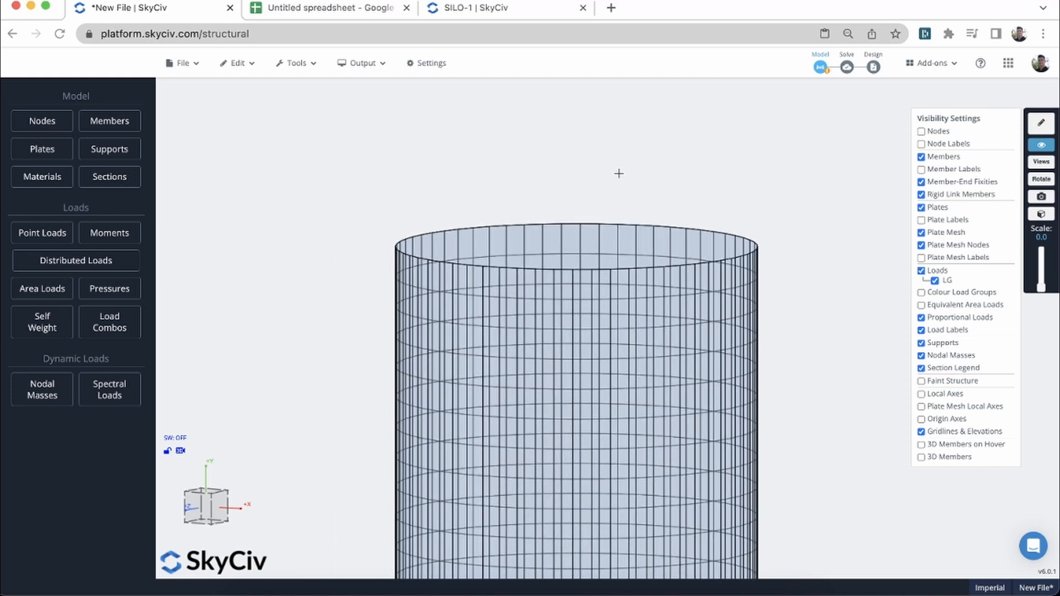
scroll(403, 172, "down", 1)
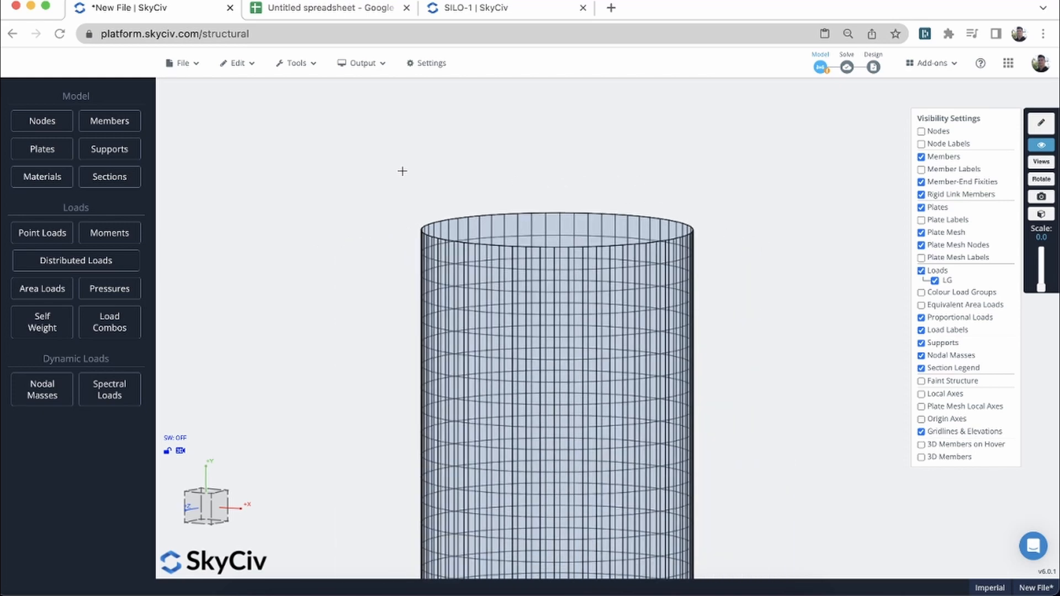
scroll(401, 166, "down", 1)
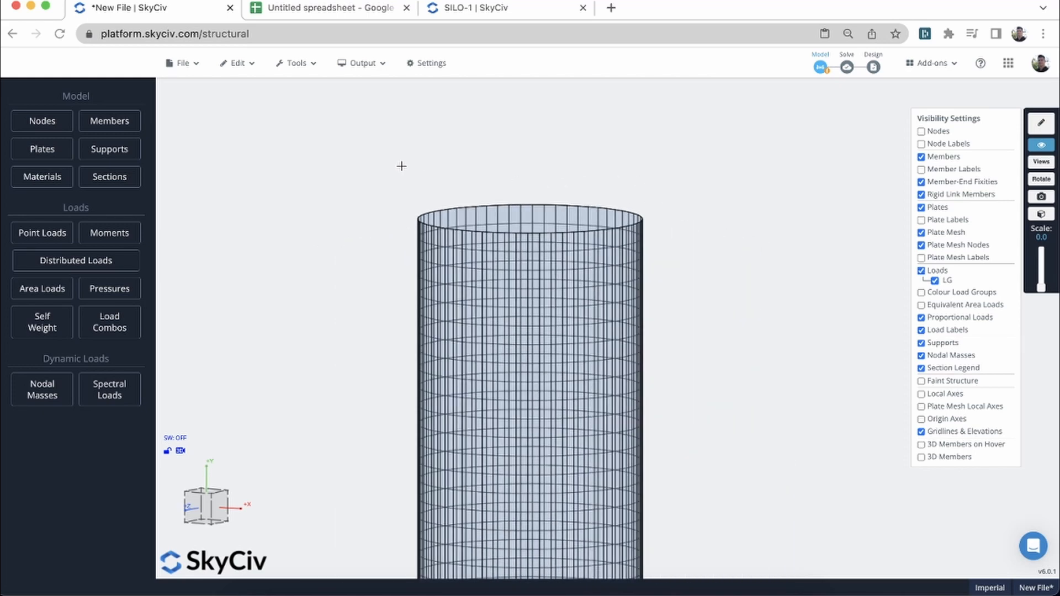
left_click_drag(402, 166, 439, 180)
right_click_drag(392, 202, 388, 101)
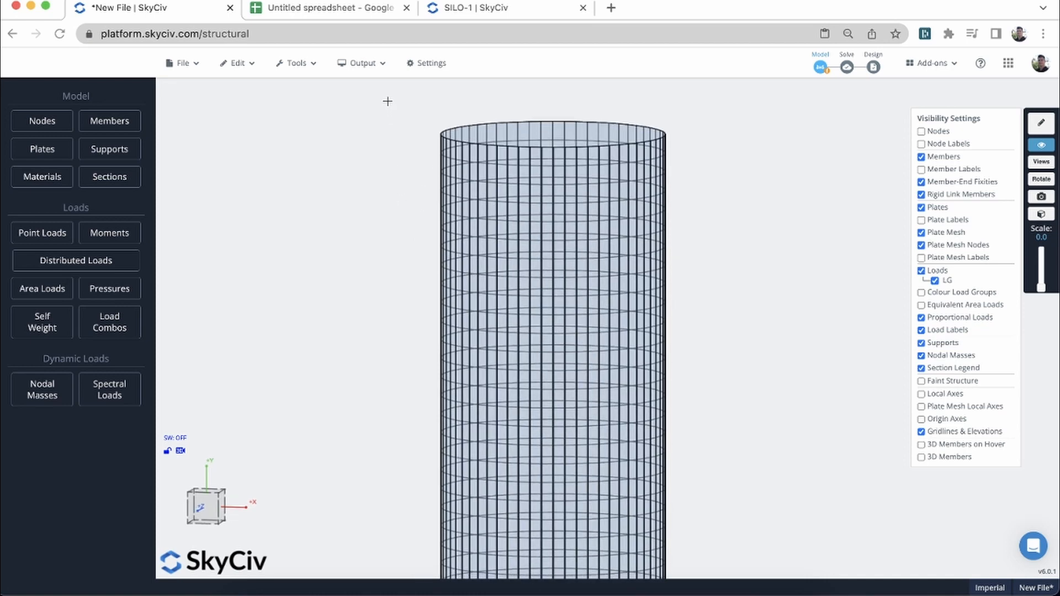
right_click_drag(380, 169, 386, 163)
left_click_drag(395, 164, 366, 180)
scroll(406, 156, "down", 1)
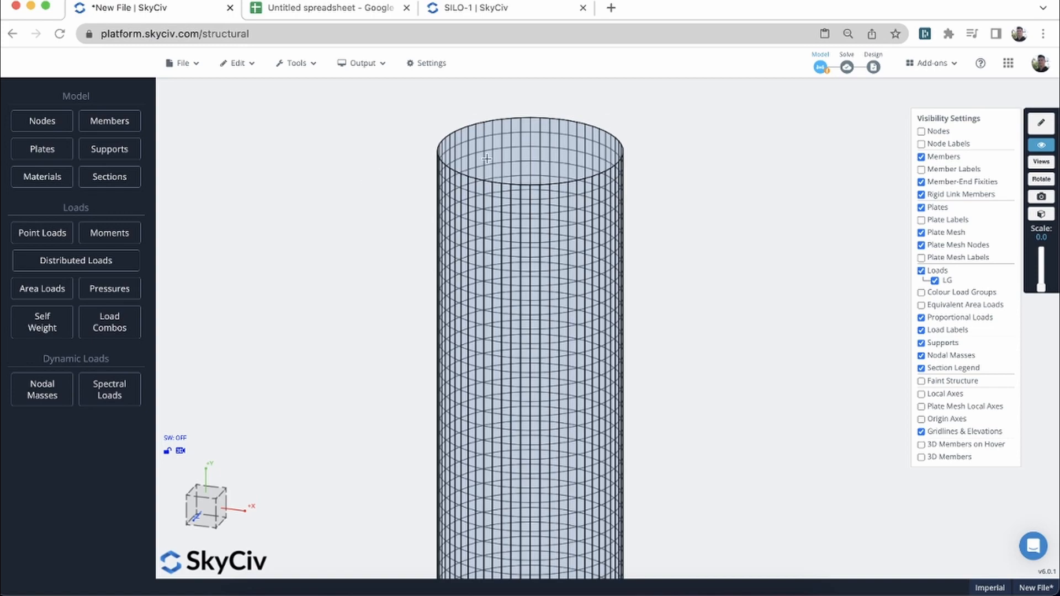
scroll(495, 157, "up", 1)
scroll(495, 157, "up", 3)
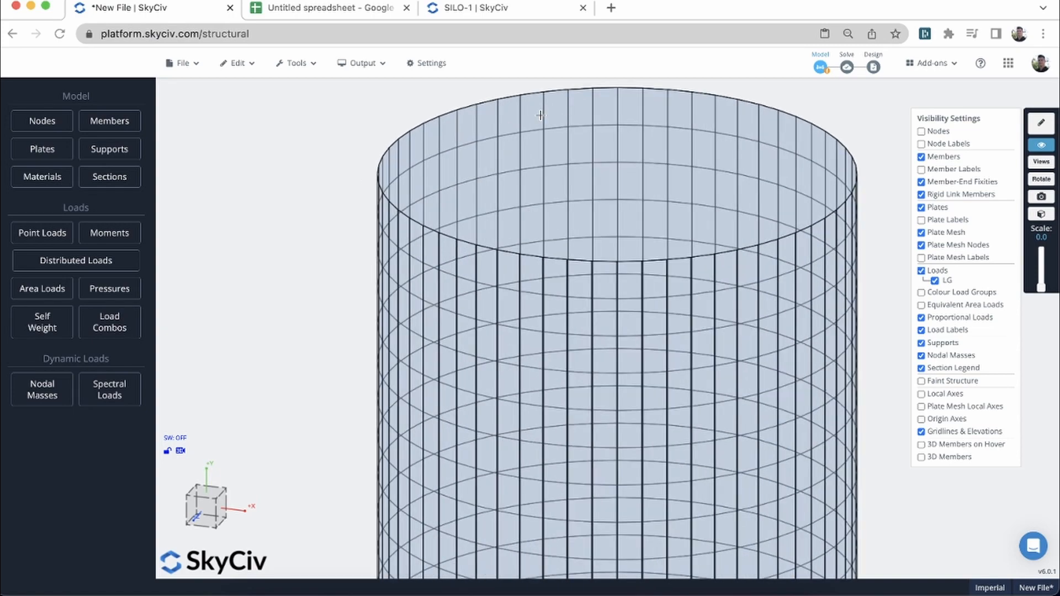
scroll(540, 115, "down", 5)
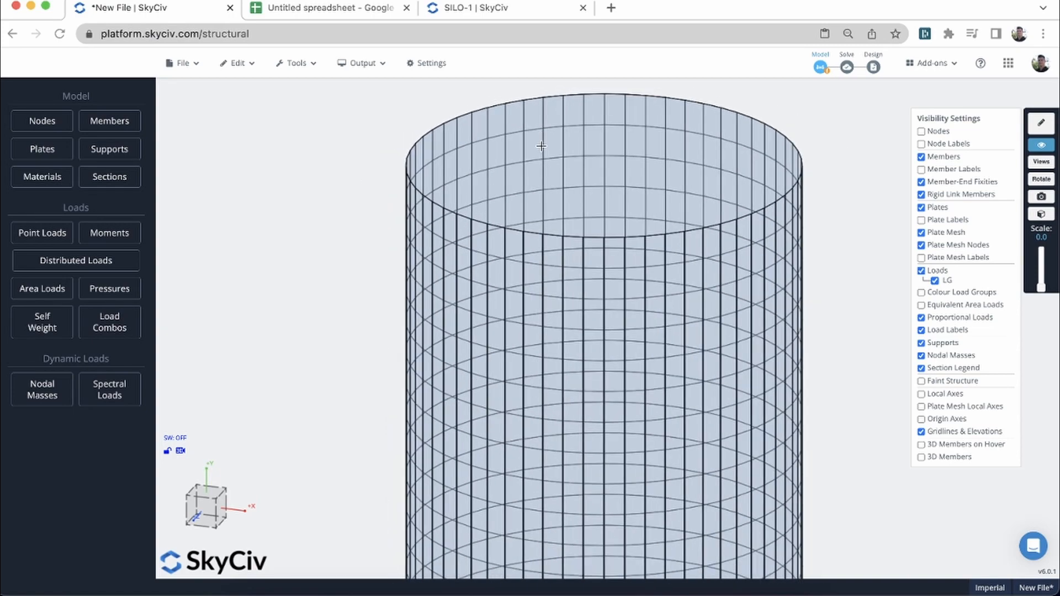
scroll(576, 213, "down", 2)
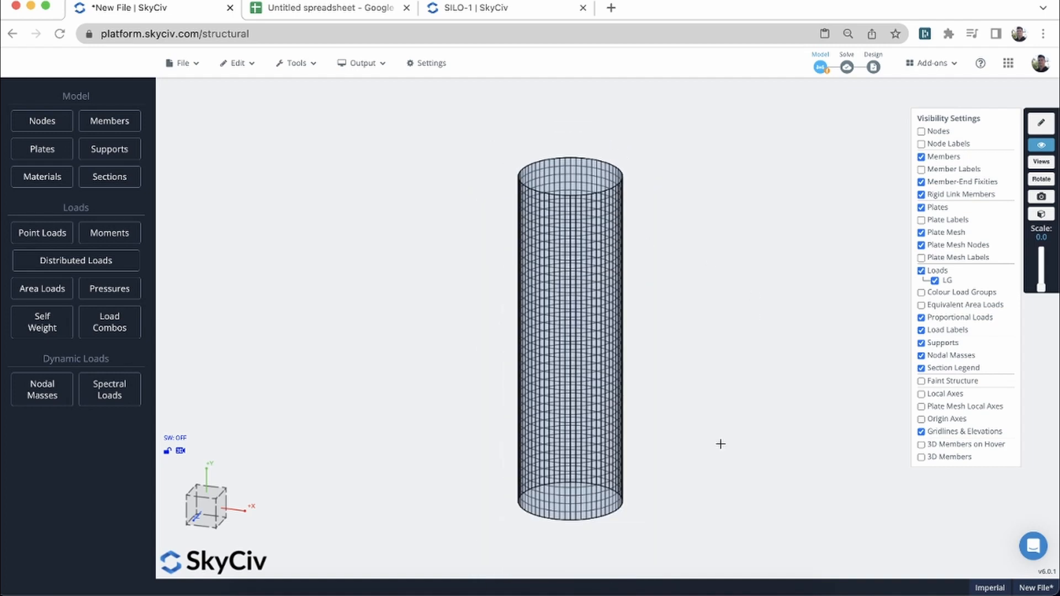
right_click_drag(721, 440, 729, 422)
left_click_drag(729, 421, 733, 407)
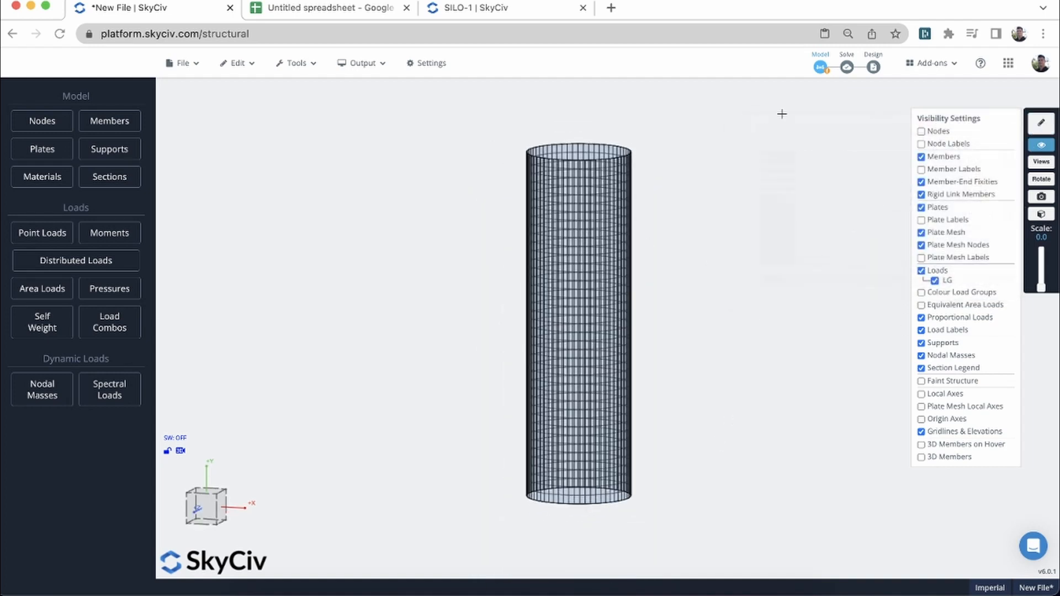
Show the nodes again and view the circular end plate at the silo's base face-on
left_click(936, 131)
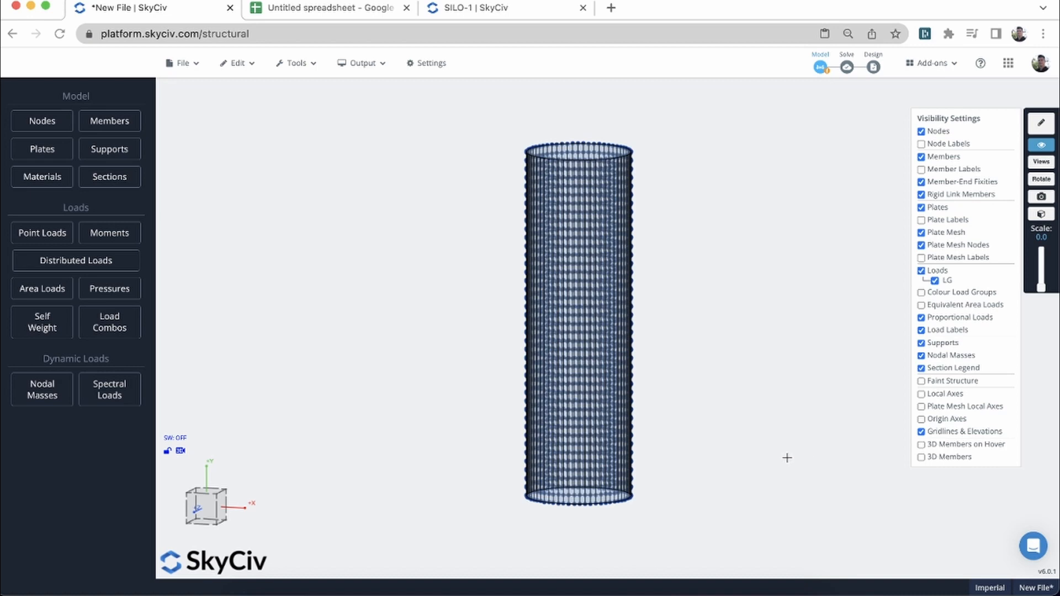
scroll(768, 511, "up", 5)
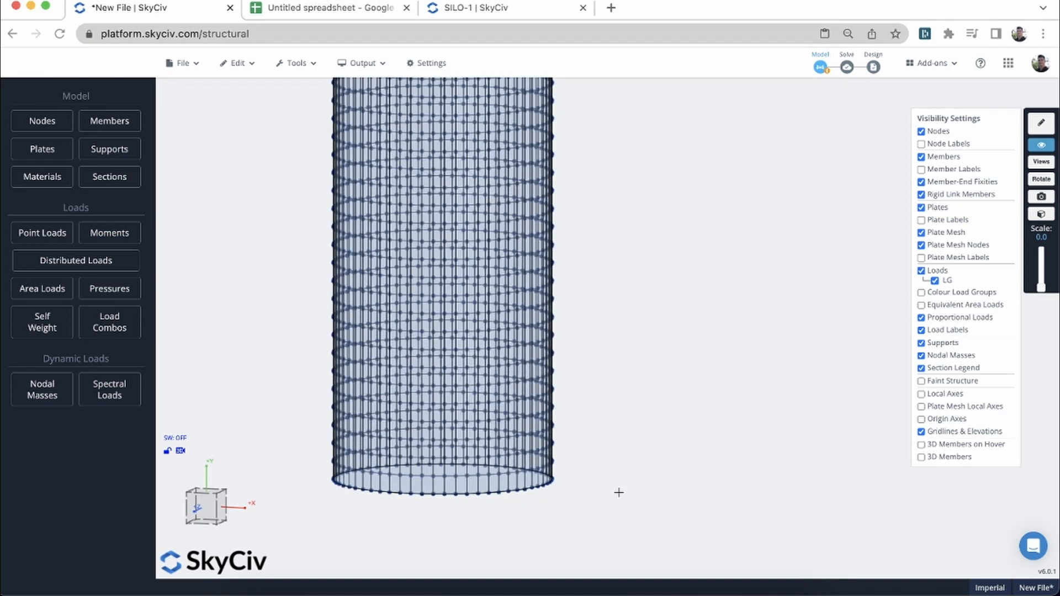
left_click_drag(619, 492, 620, 484)
right_click_drag(619, 484, 767, 428)
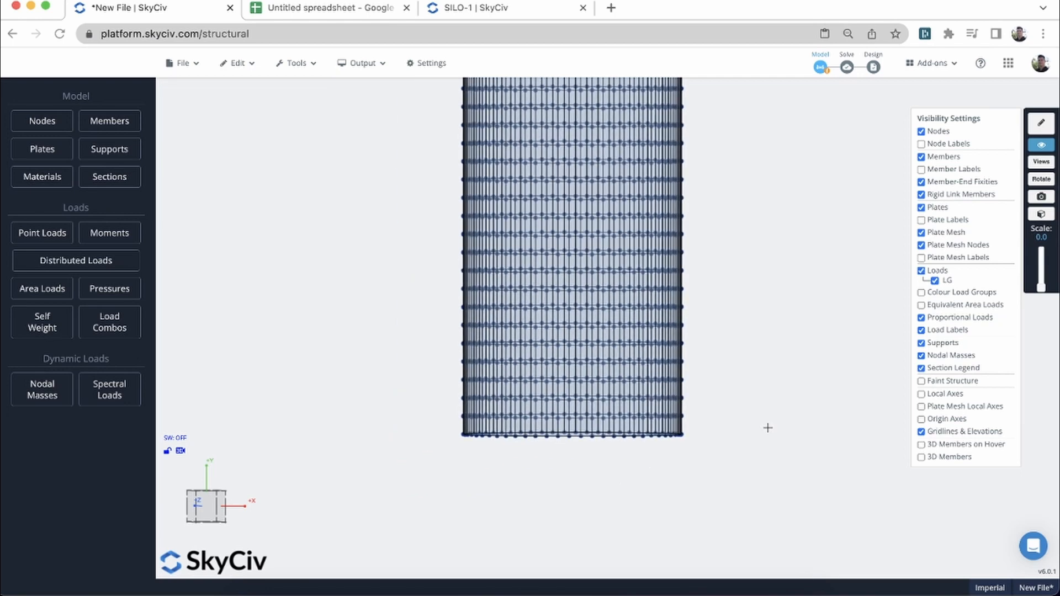
left_click_drag(767, 427, 781, 307)
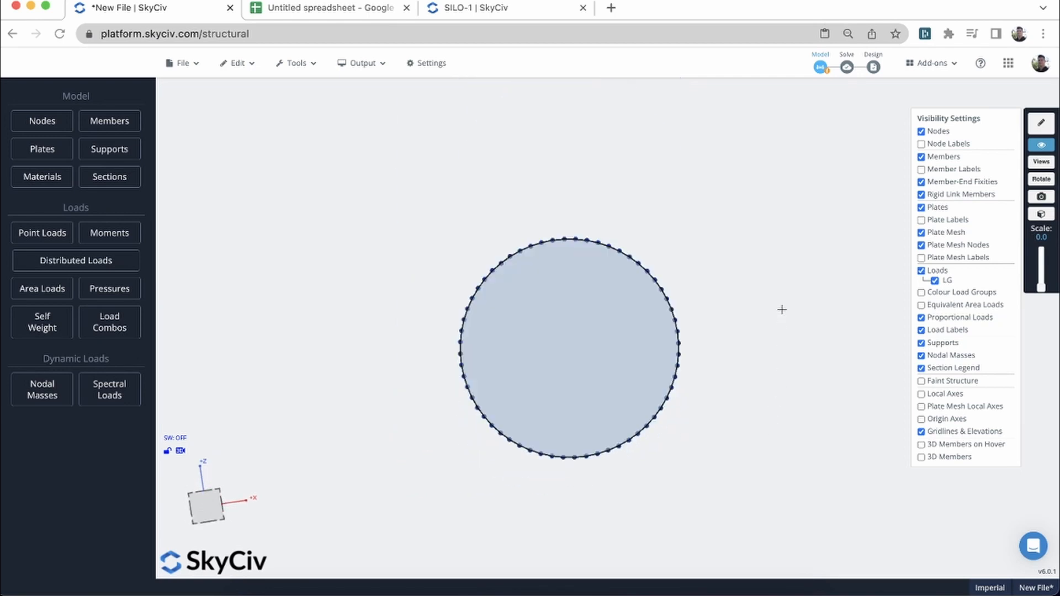
Mesh the circular base plate with unstructured quadrilaterals, using the Frontal method and a physical size of 2 ft
left_click(578, 331)
right_click(357, 197)
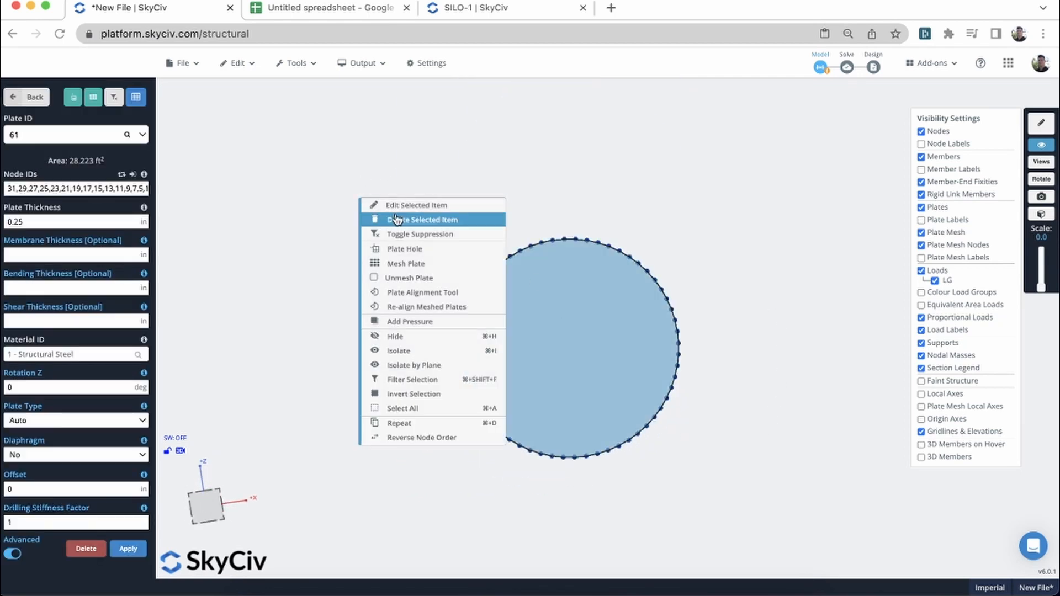
left_click(416, 263)
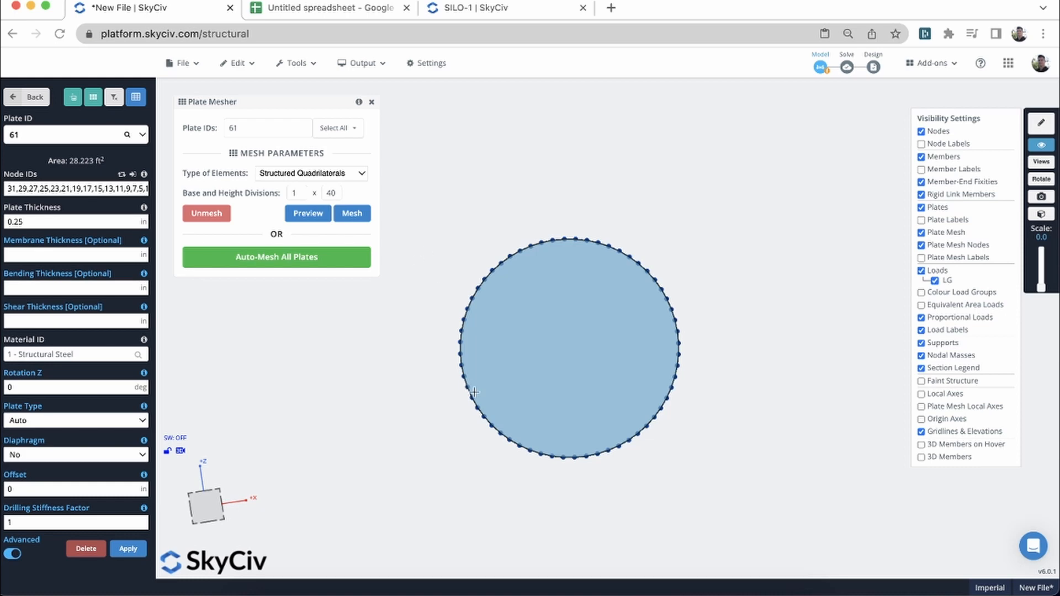
left_click(288, 175)
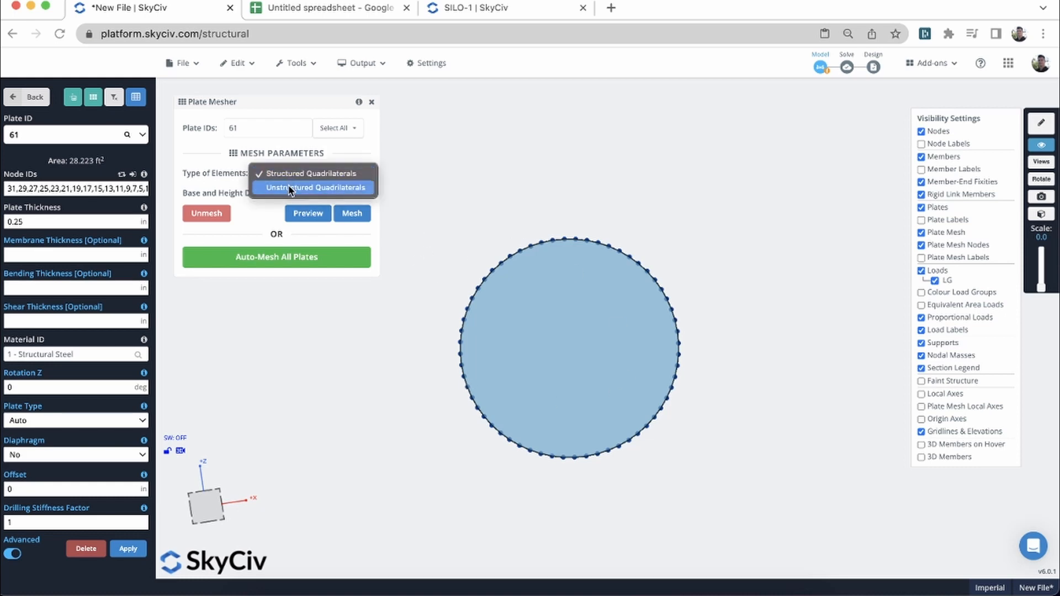
left_click(327, 188)
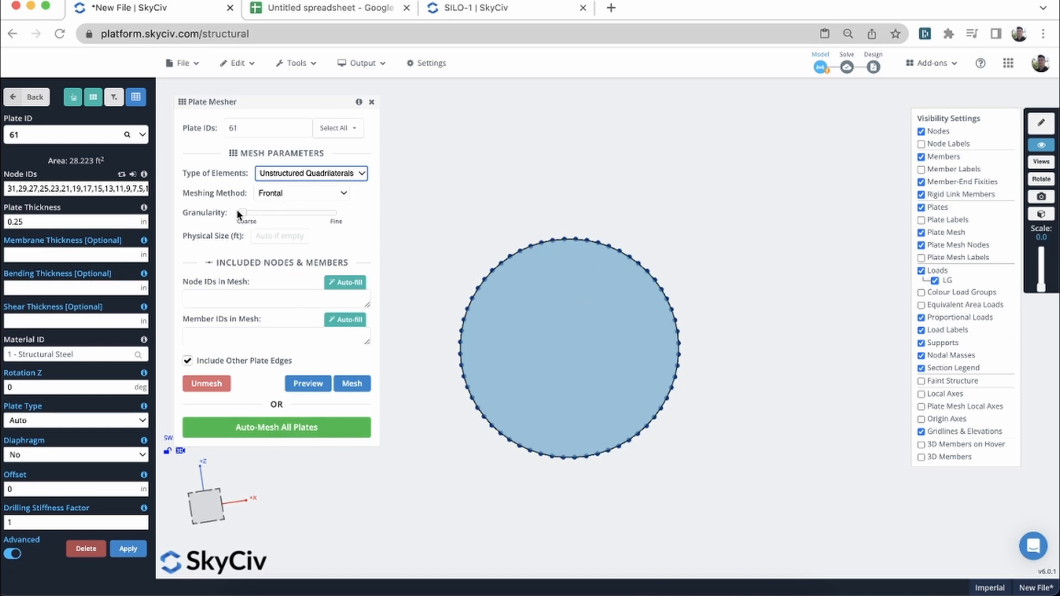
left_click_drag(240, 212, 299, 212)
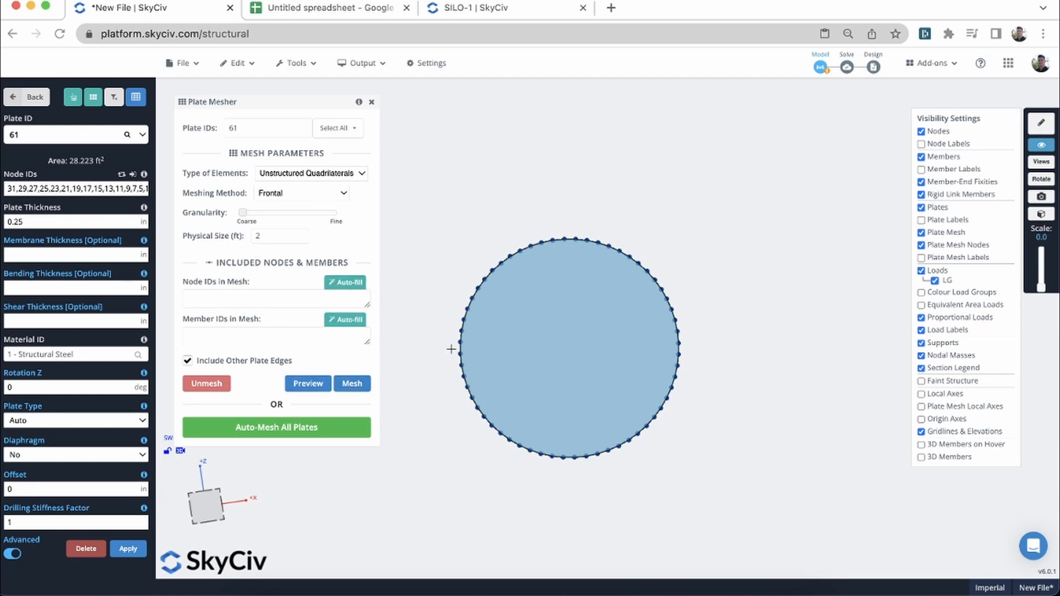
left_click(356, 386)
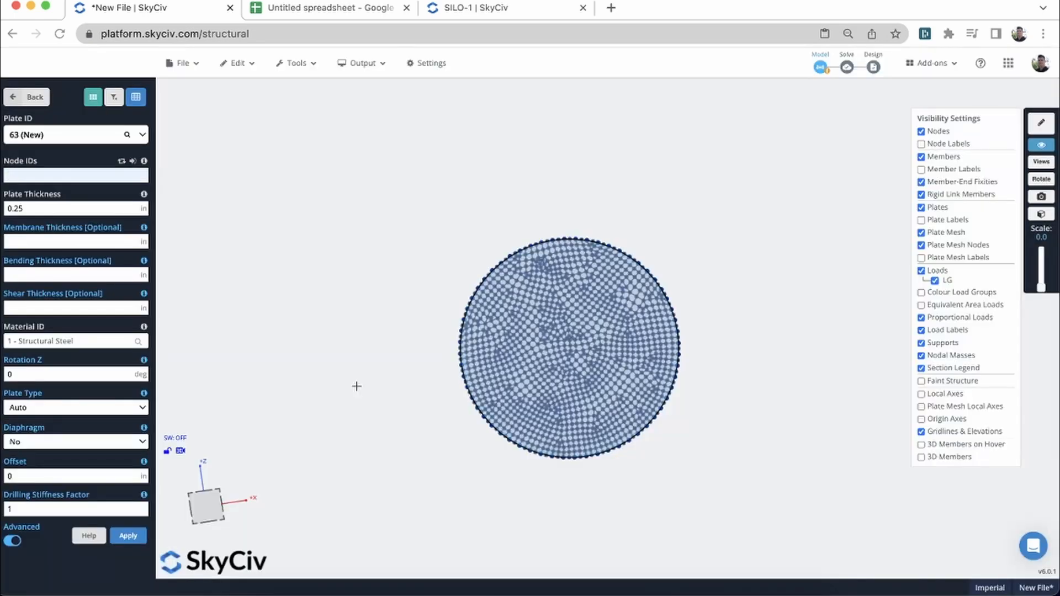
Inspect how the base plate's mesh meets the wall mesh with the nodes hidden, and show the nodes again
scroll(395, 213, "up", 4)
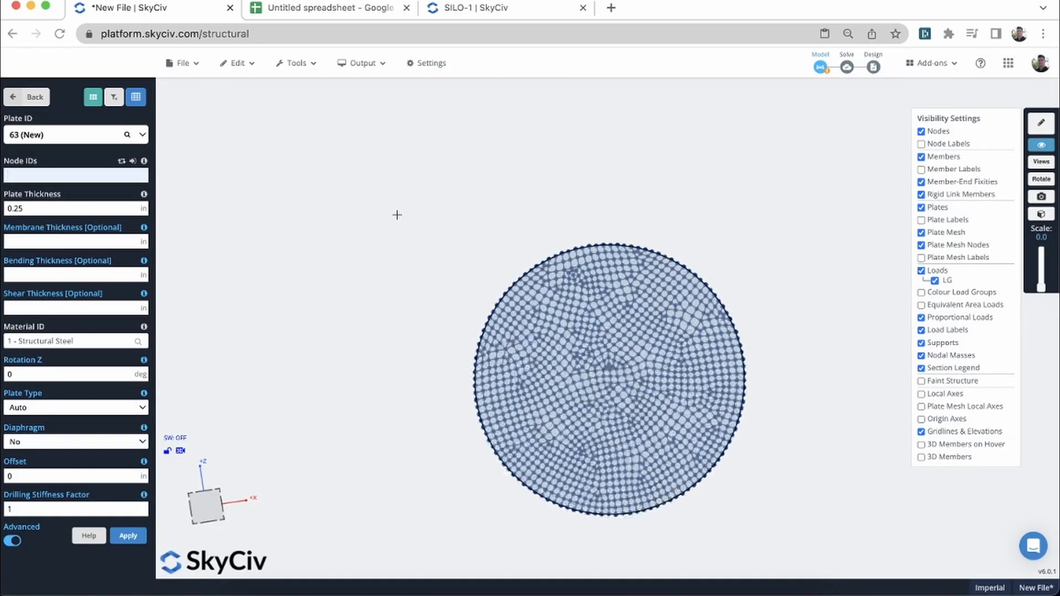
left_click_drag(492, 198, 342, 208)
left_click(921, 131)
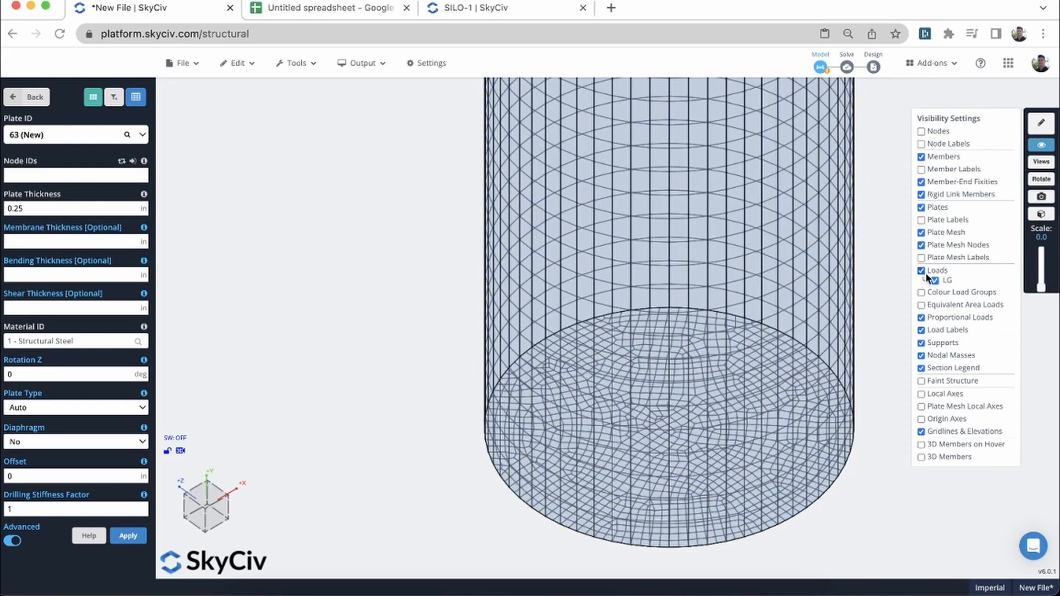
left_click_drag(892, 330, 886, 368)
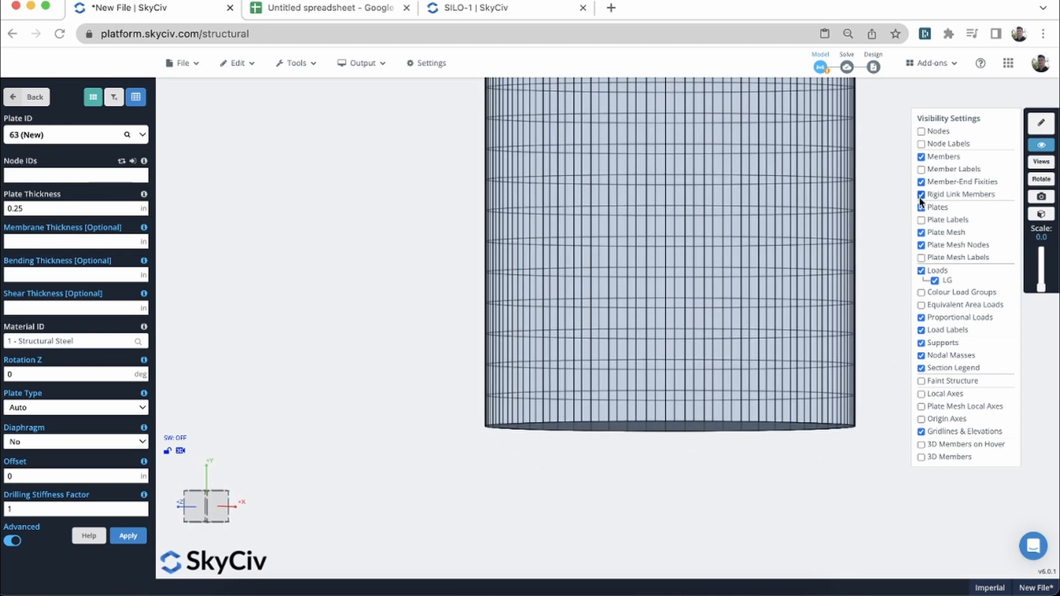
left_click(921, 131)
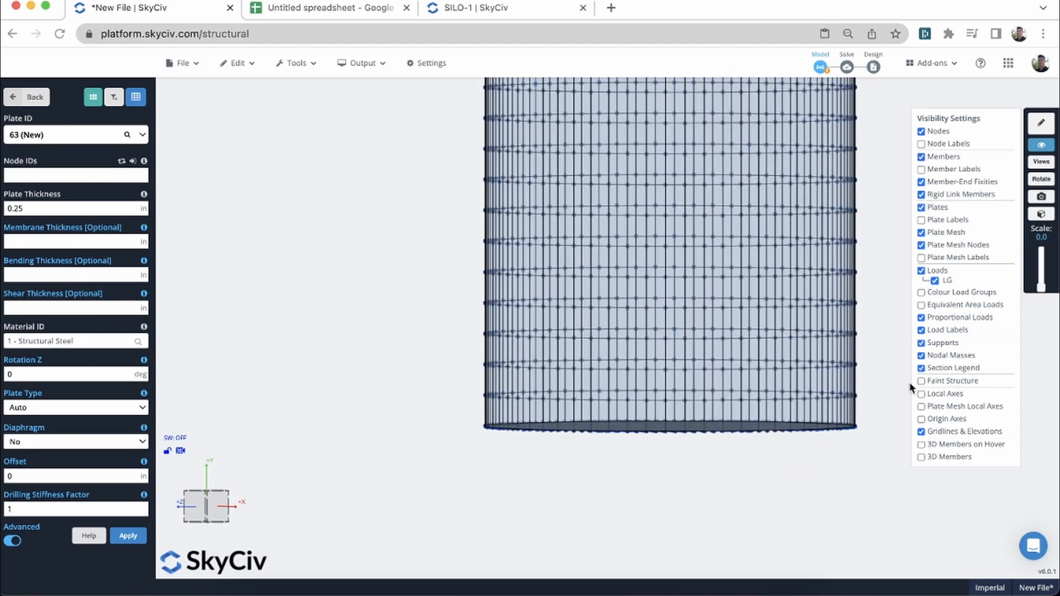
Add fixed node supports with restraint code FFFFFF to the silo's base nodes, using the copied list of node IDs
left_click_drag(884, 456, 443, 408)
scroll(380, 287, "down", 1)
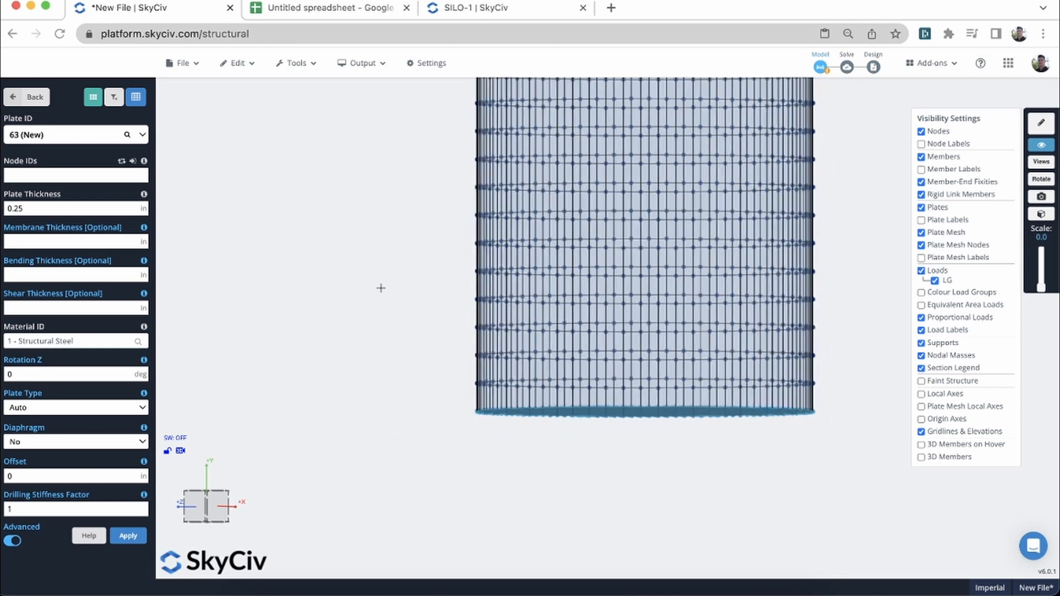
scroll(362, 318, "down", 1)
left_click(26, 98)
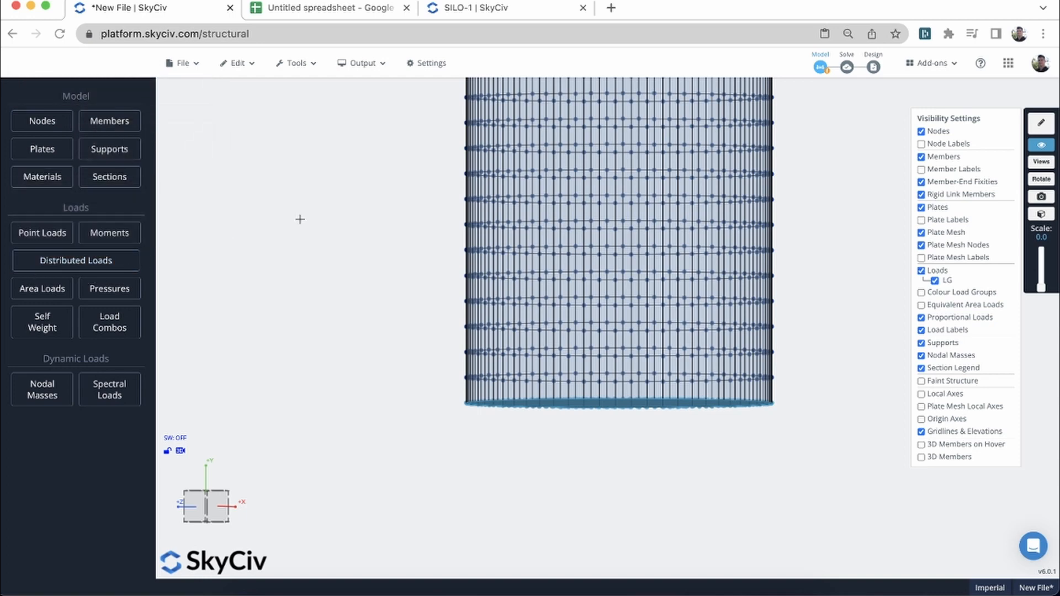
left_click(130, 158)
left_click(28, 211)
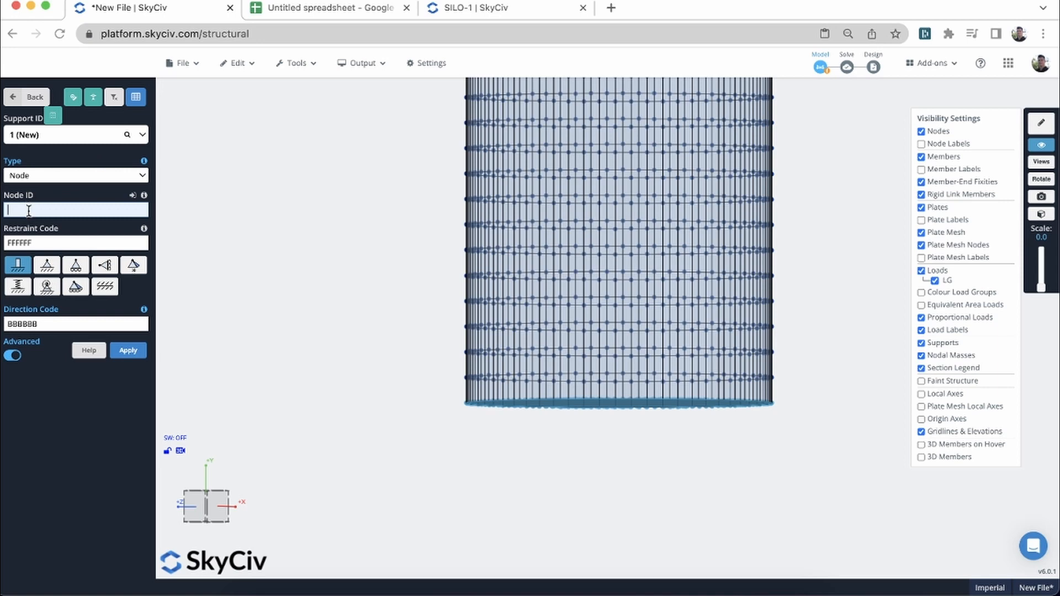
key("super+v")
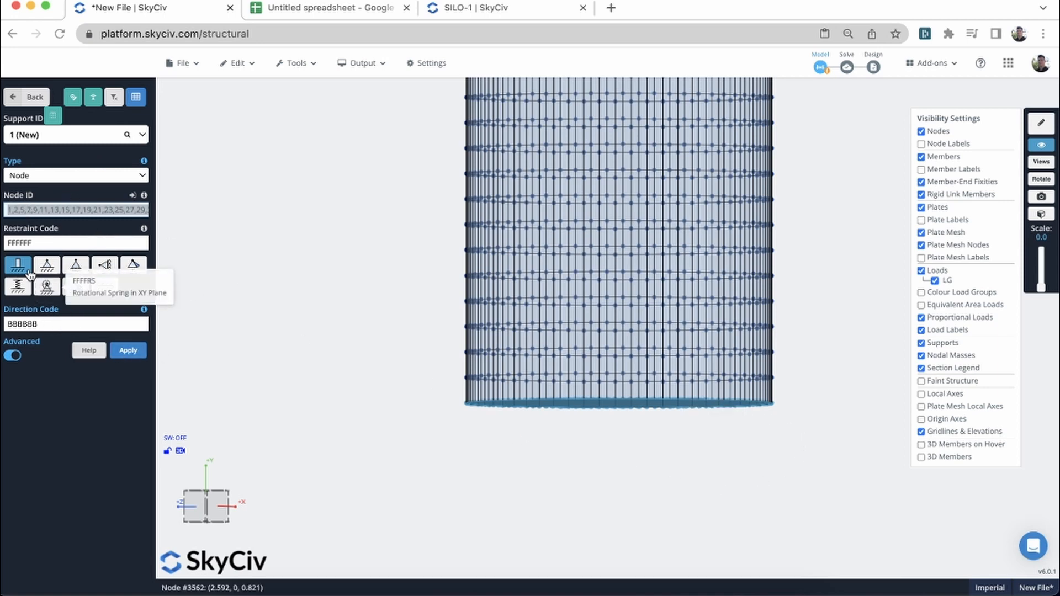
left_click(128, 350)
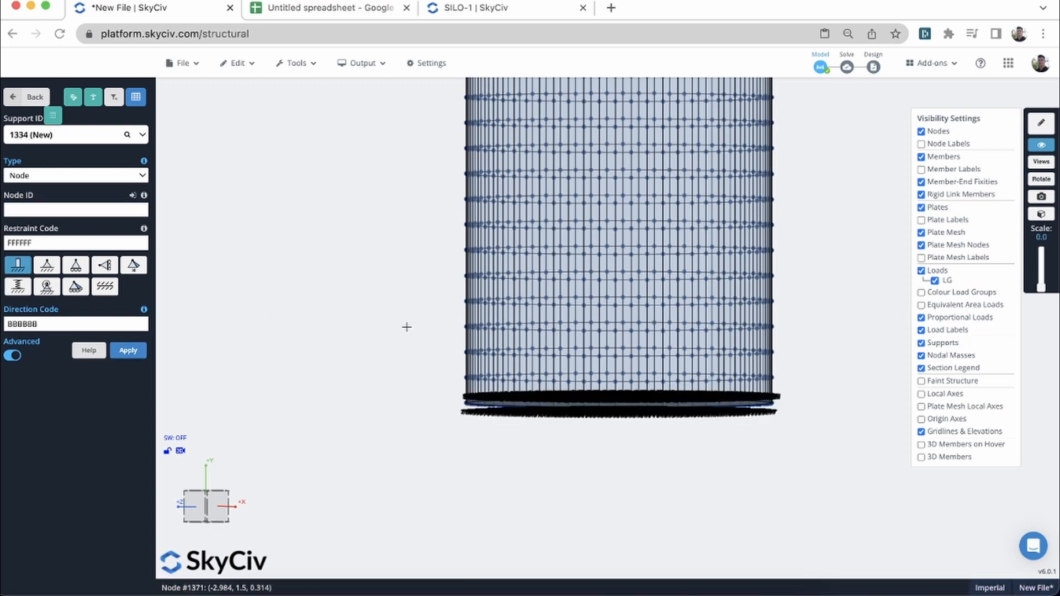
Inspect the fixed supports around the silo's base up close, and undo adding them
scroll(552, 426, "up", 5)
scroll(569, 426, "up", 5)
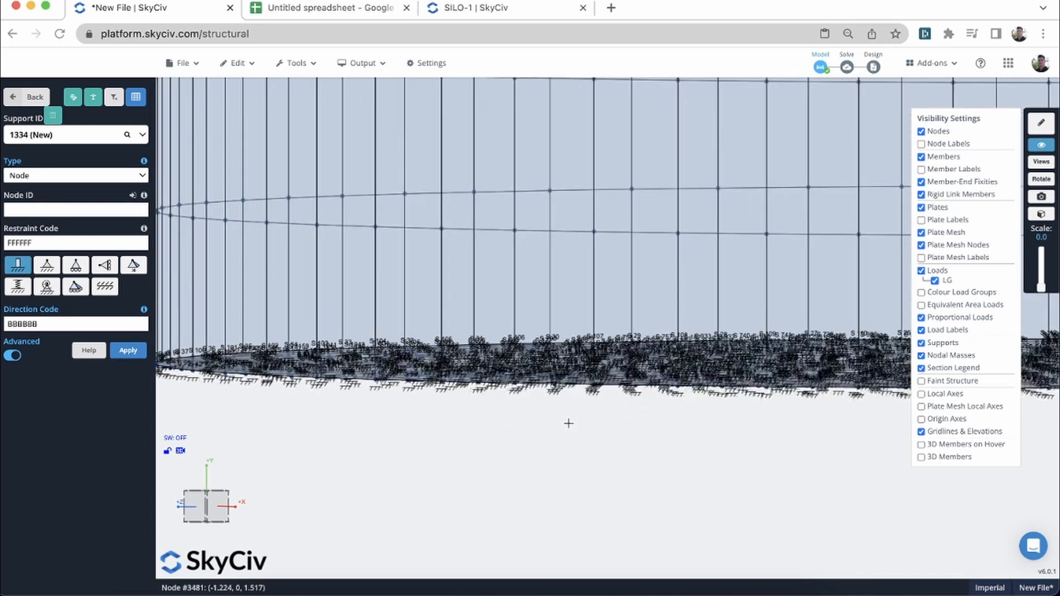
scroll(551, 337, "down", 10)
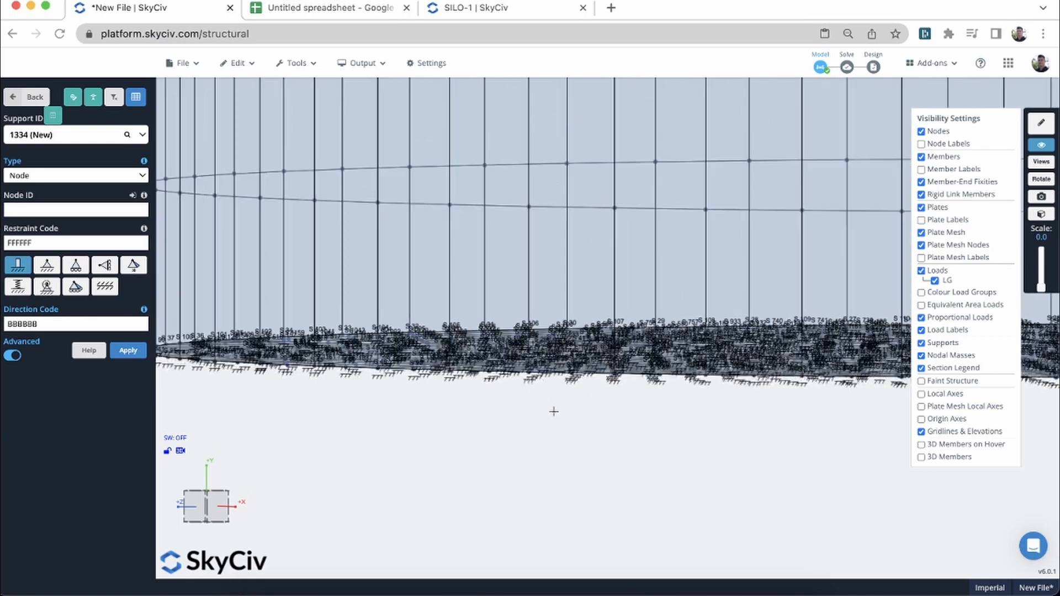
key("super+z")
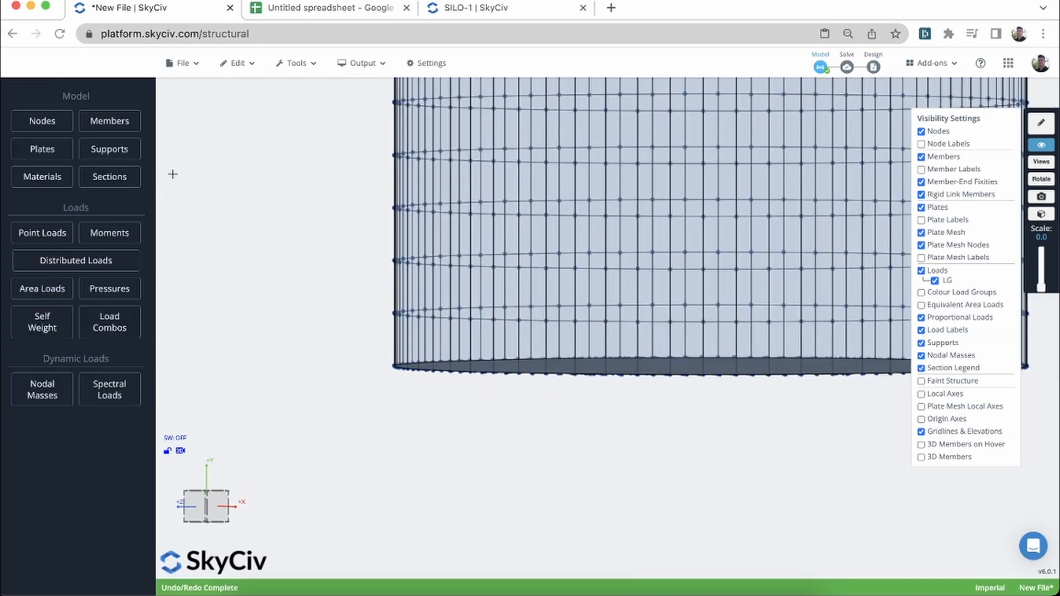
Widen the input panel and select the circular base plate to look up its plate ID
left_click_drag(155, 175, 213, 177)
scroll(361, 308, "down", 5)
left_click_drag(317, 318, 309, 287)
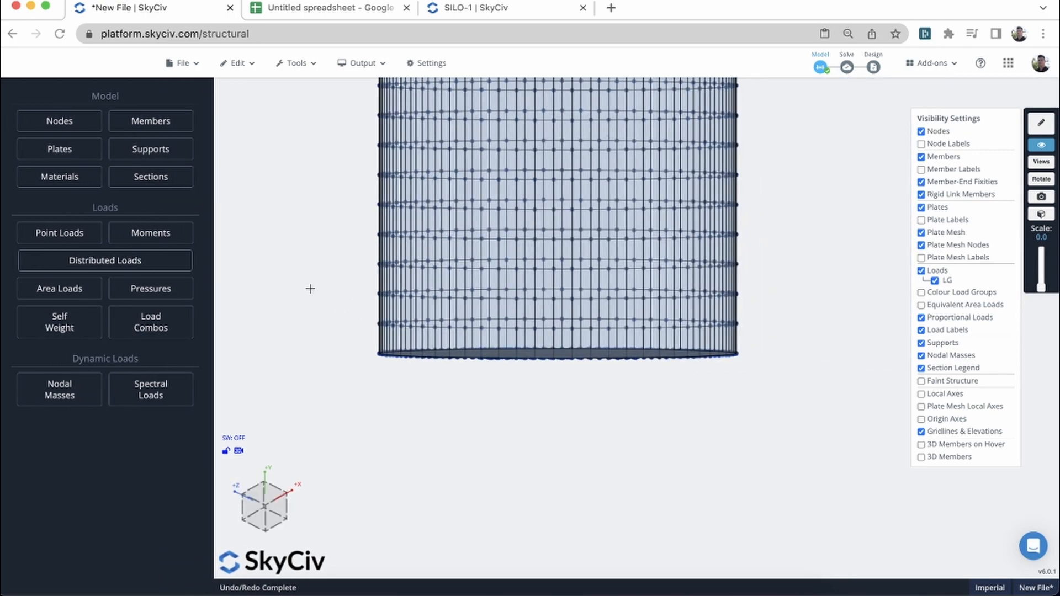
left_click(516, 366)
scroll(653, 374, "up", 3)
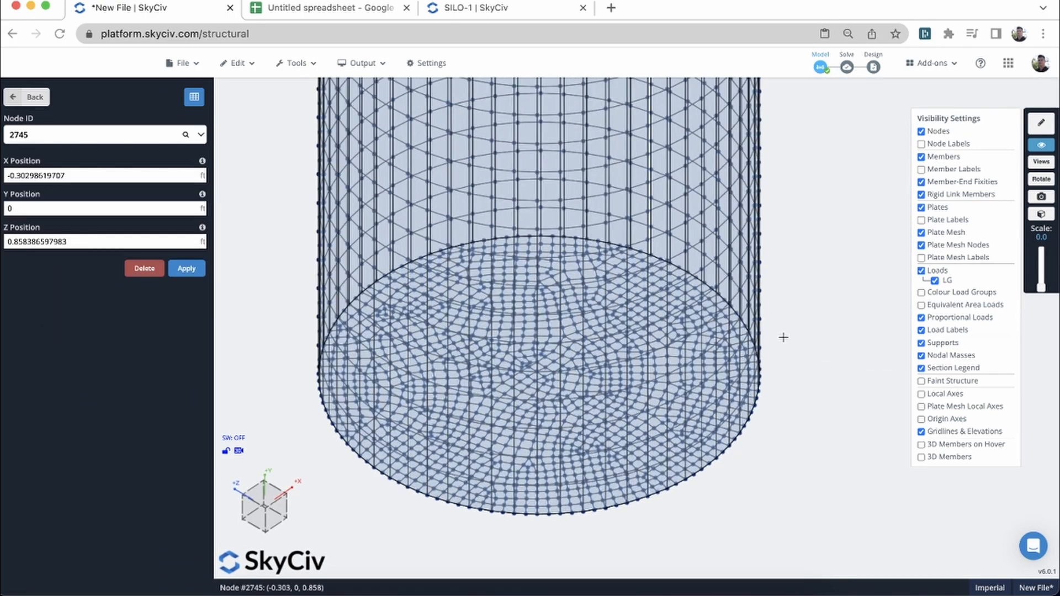
left_click_drag(788, 333, 774, 188)
left_click(558, 273)
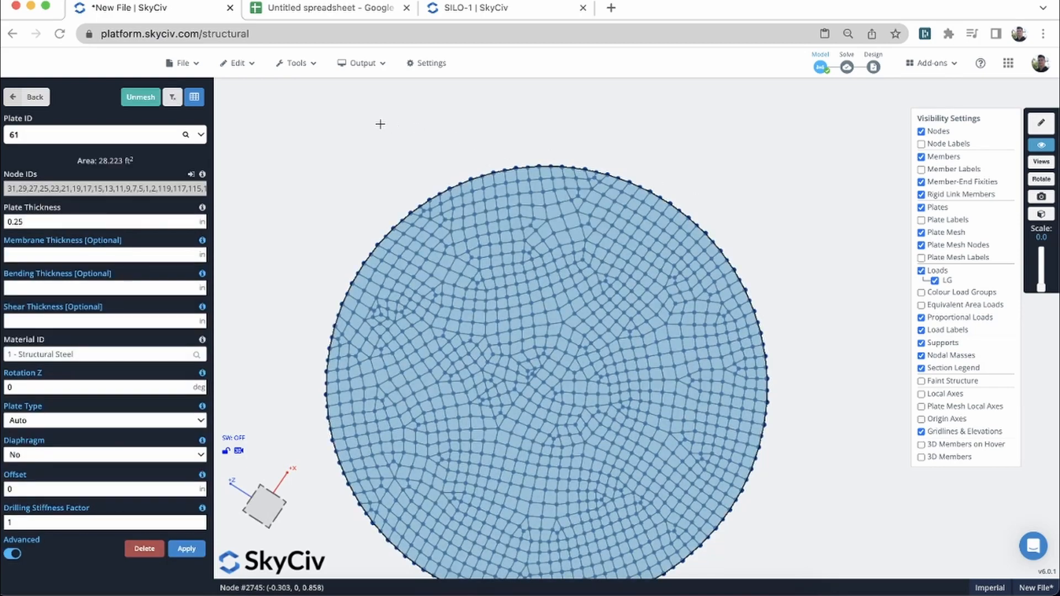
left_click_drag(381, 124, 291, 194)
scroll(356, 232, "down", 5)
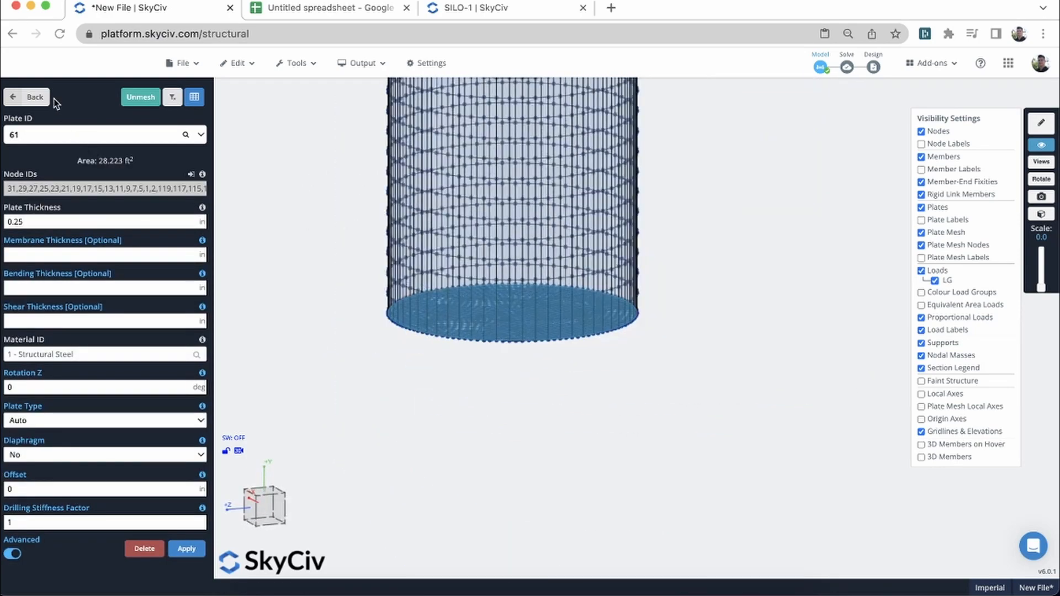
Add a Linear surface spring support to plate 61 with a modulus of subgrade reaction of 0.15 kip/ft³, dismissing the save reminder
left_click(32, 97)
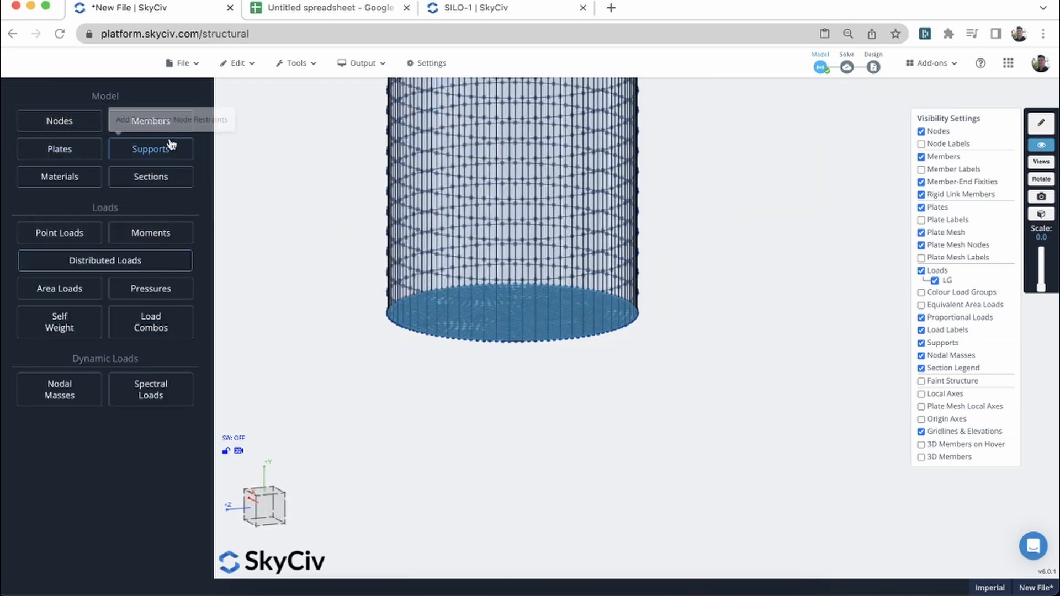
left_click(161, 155)
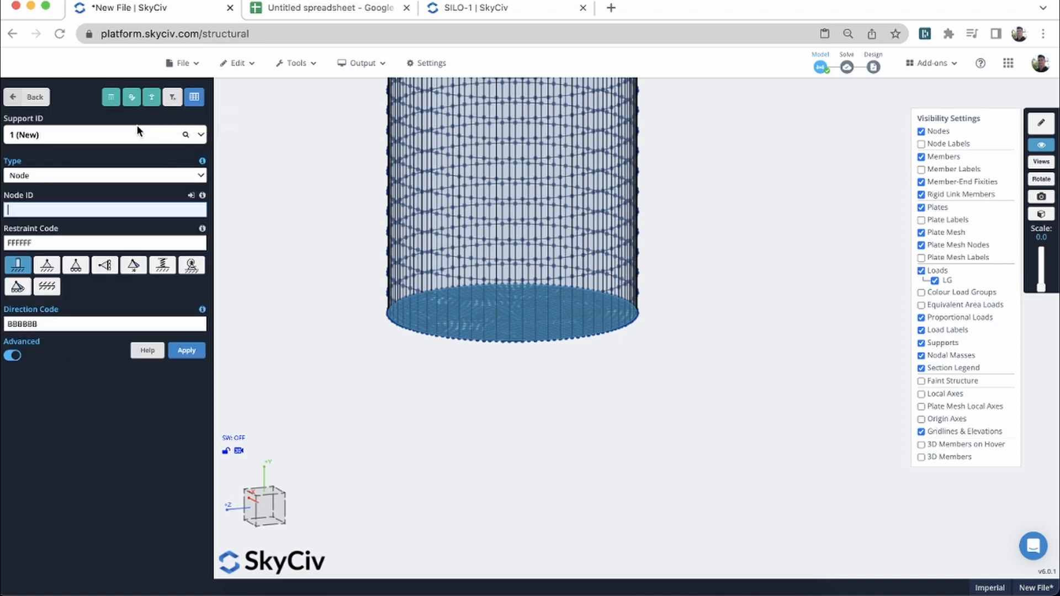
left_click(112, 98)
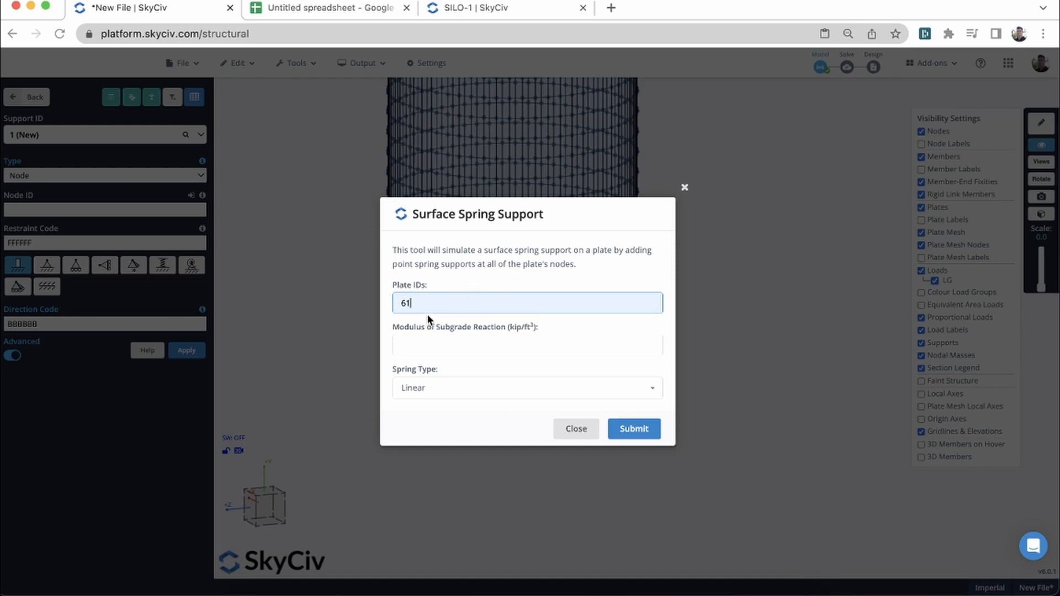
key("Tab")
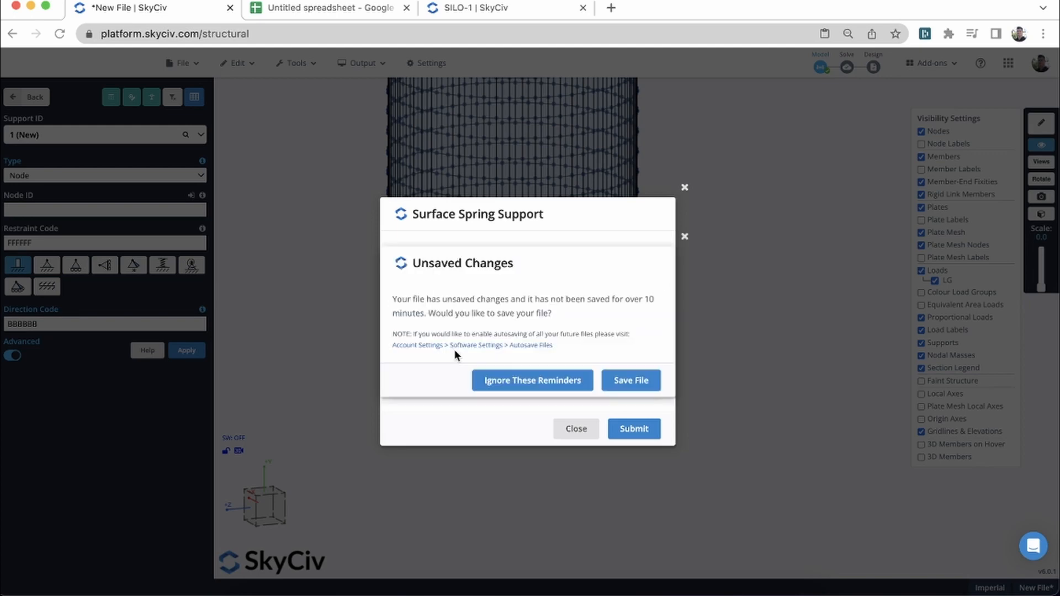
left_click(684, 236)
left_click(416, 349)
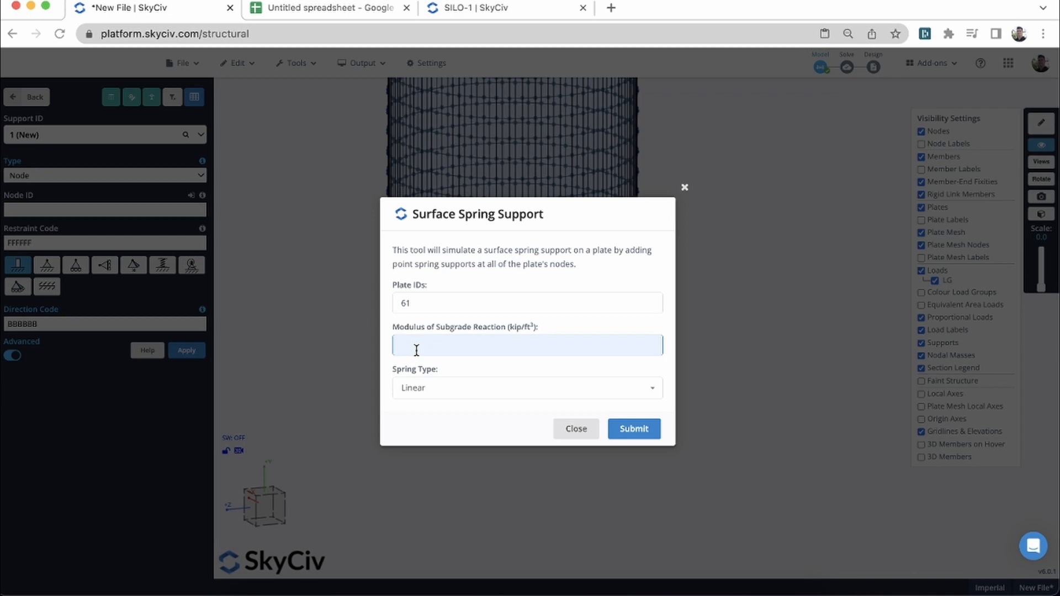
type("0.15")
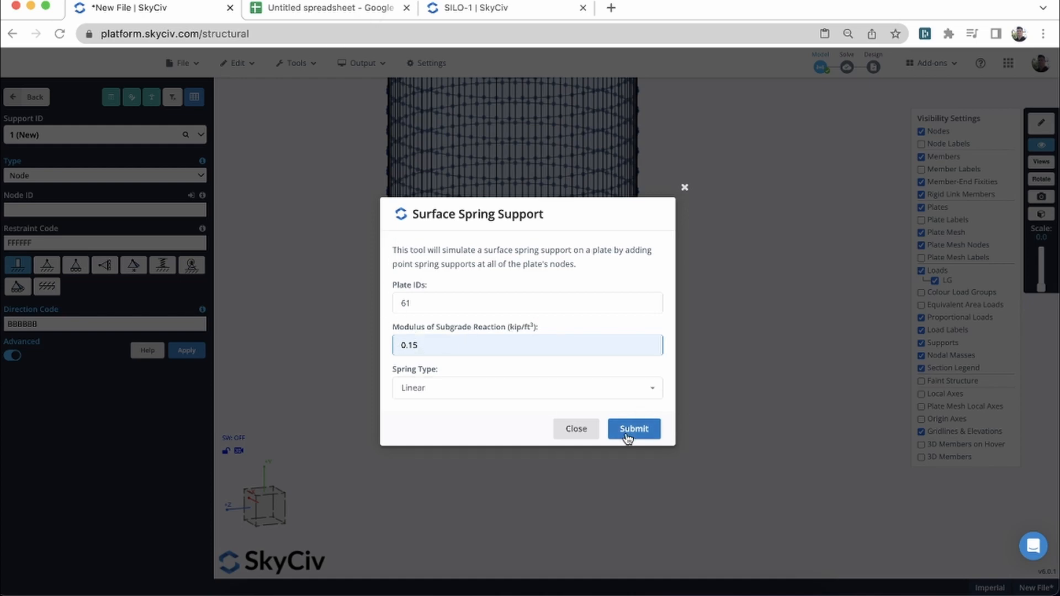
left_click(465, 393)
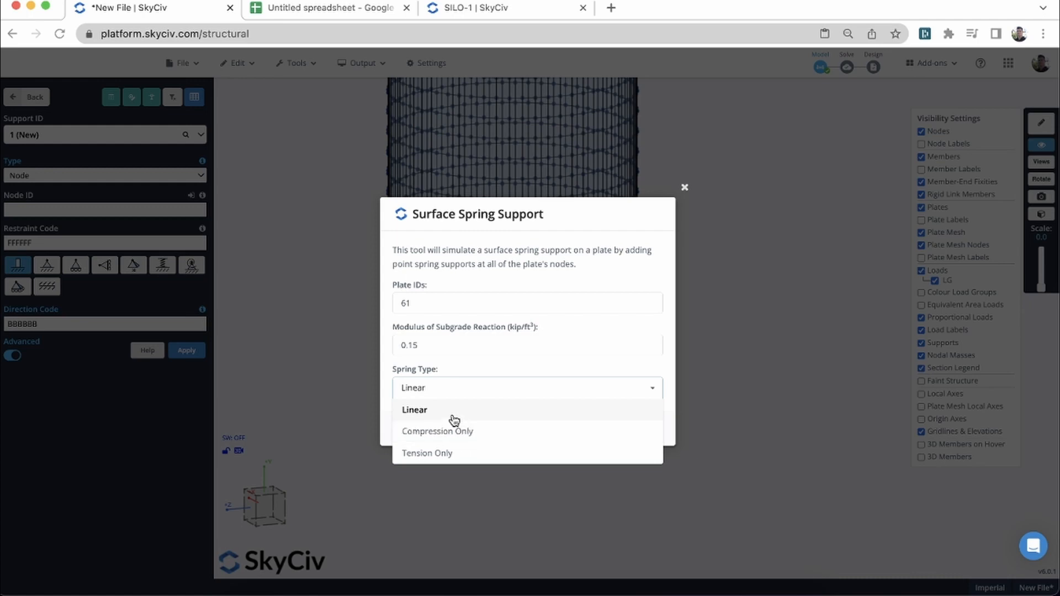
left_click(457, 419)
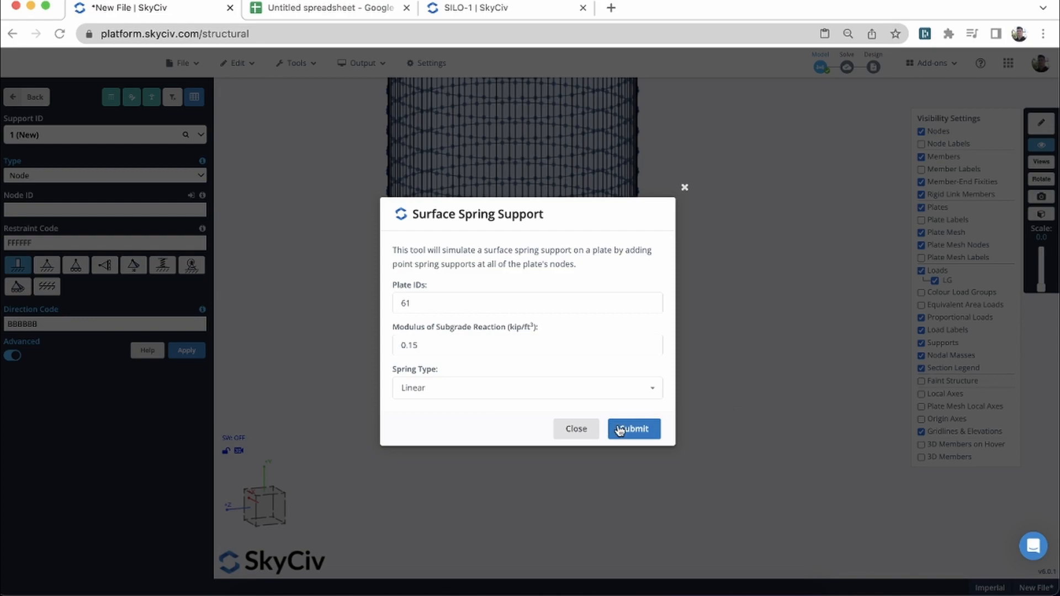
left_click(643, 431)
Examine the spring supports across the base plate's mesh nodes, both up close and from farther away
scroll(788, 254, "up", 5)
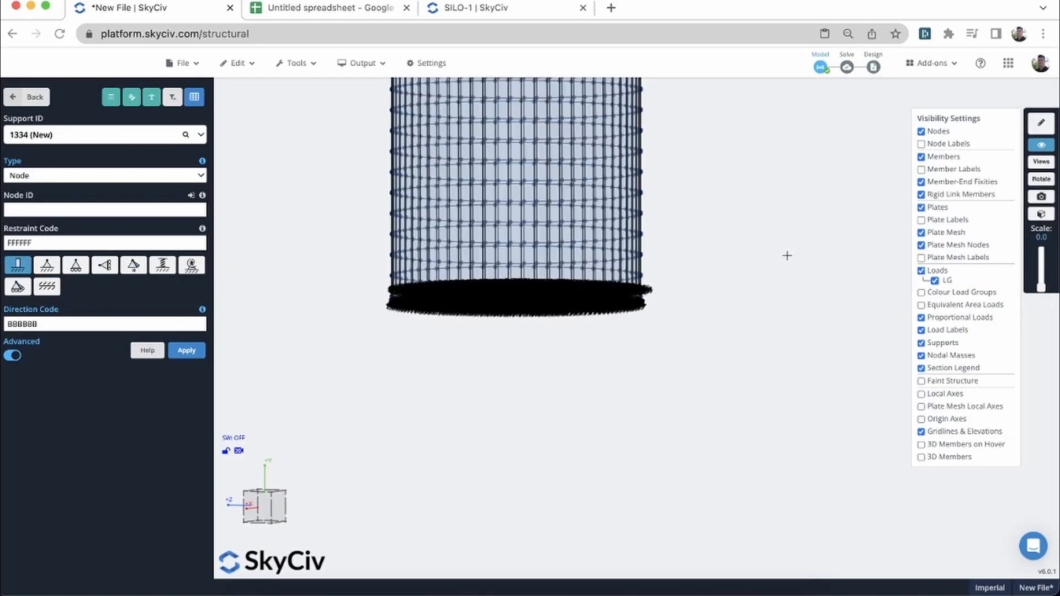
scroll(460, 275, "up", 6)
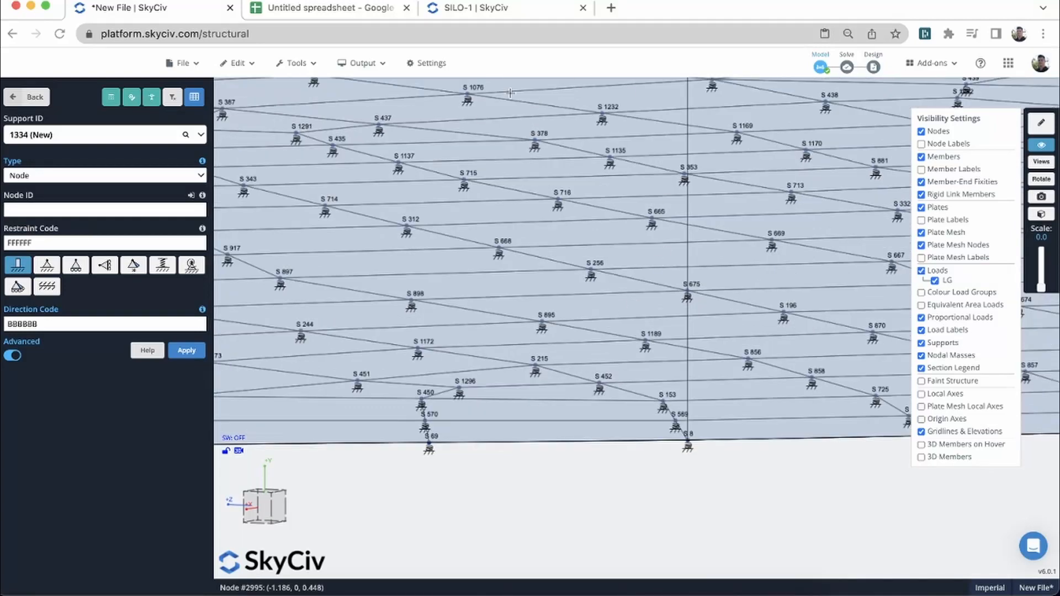
scroll(663, 183, "down", 2)
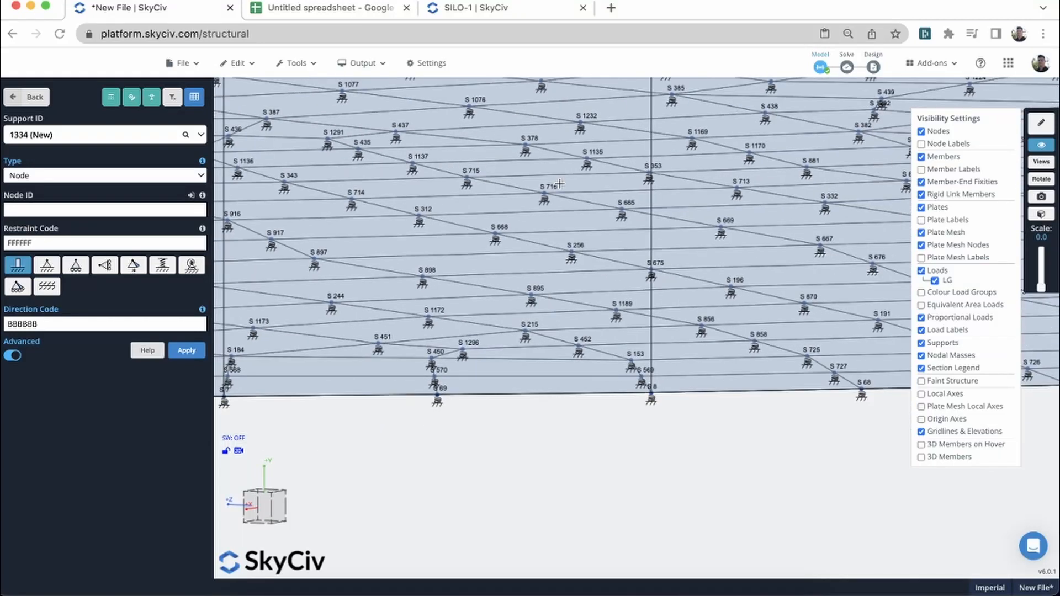
scroll(559, 184, "down", 3)
scroll(559, 183, "down", 5)
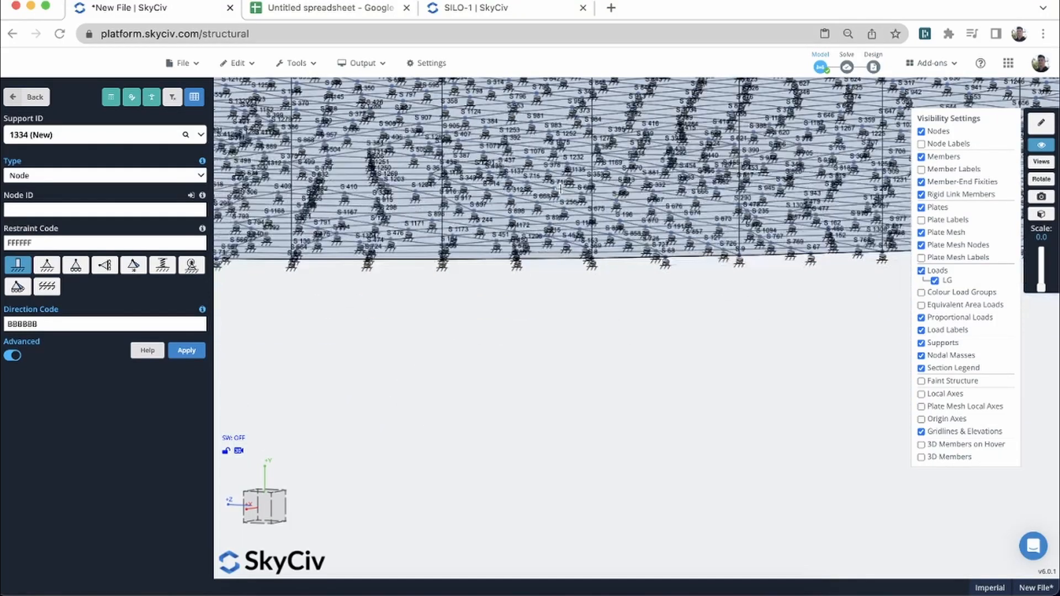
scroll(581, 238, "down", 4)
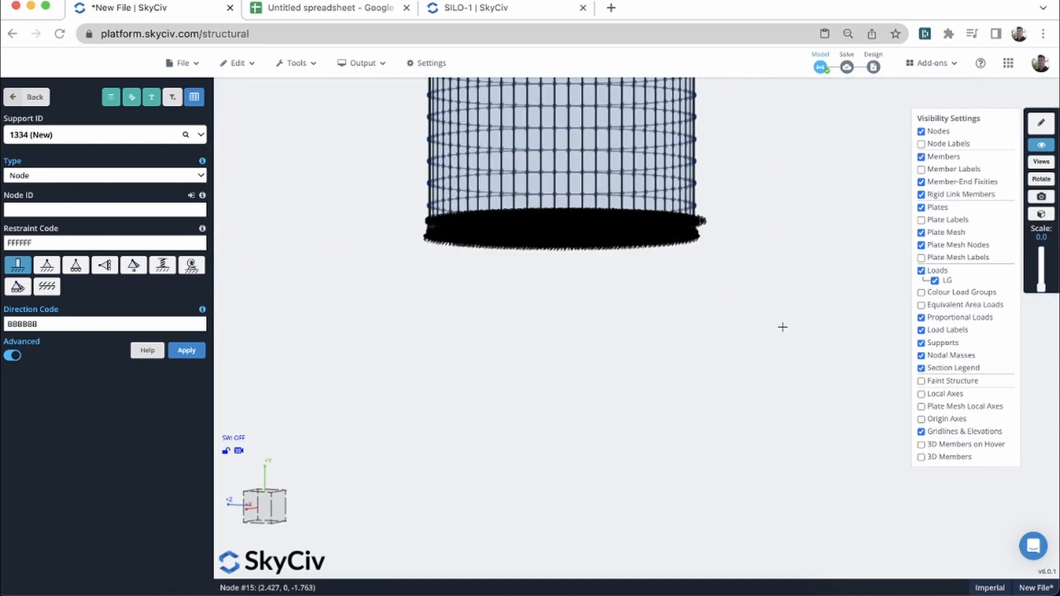
scroll(781, 280, "down", 4)
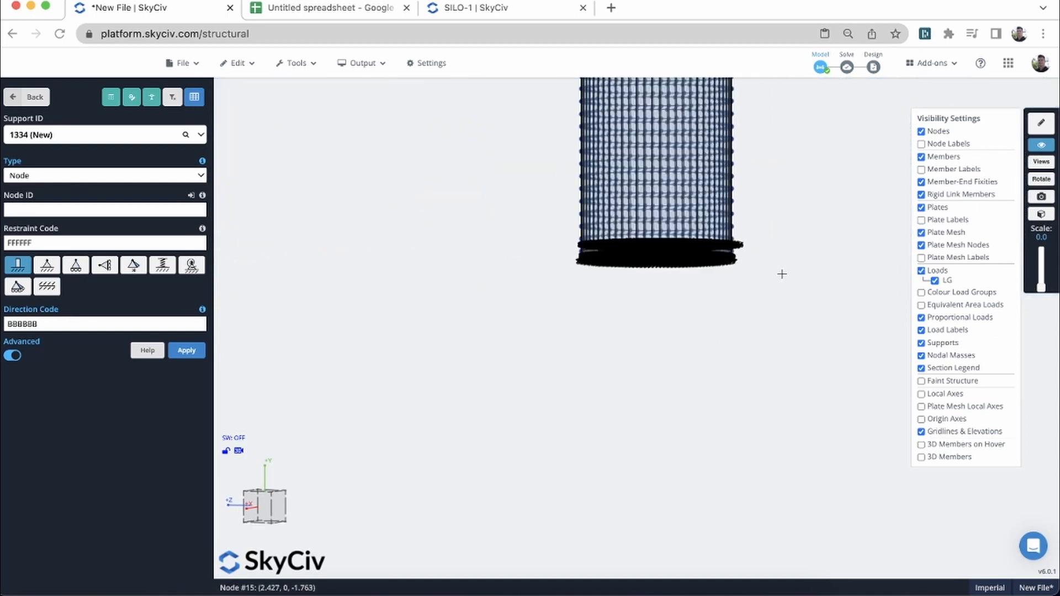
scroll(740, 241, "up", 5)
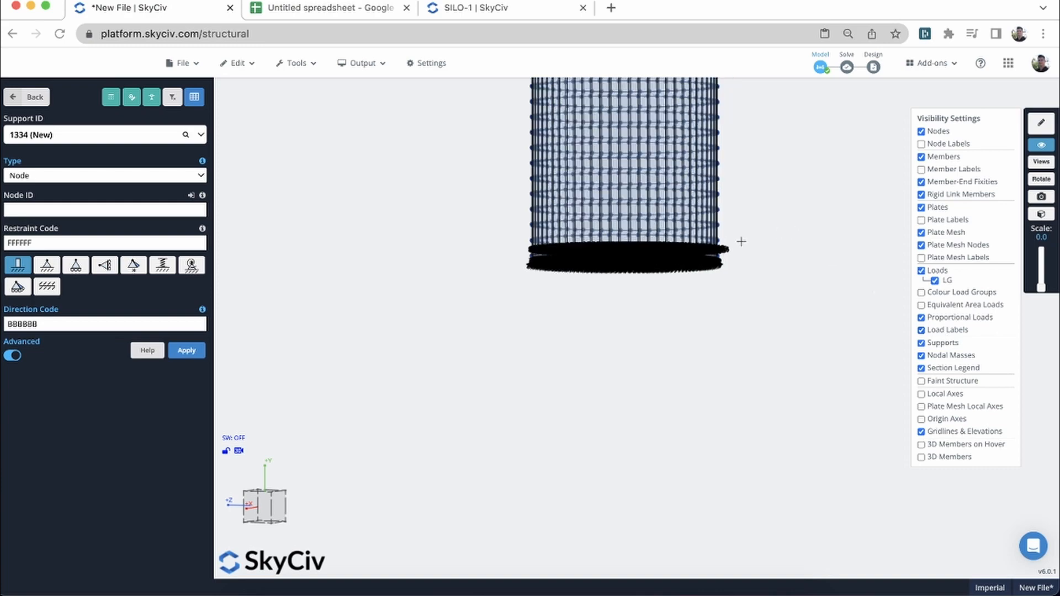
scroll(712, 264, "up", 2)
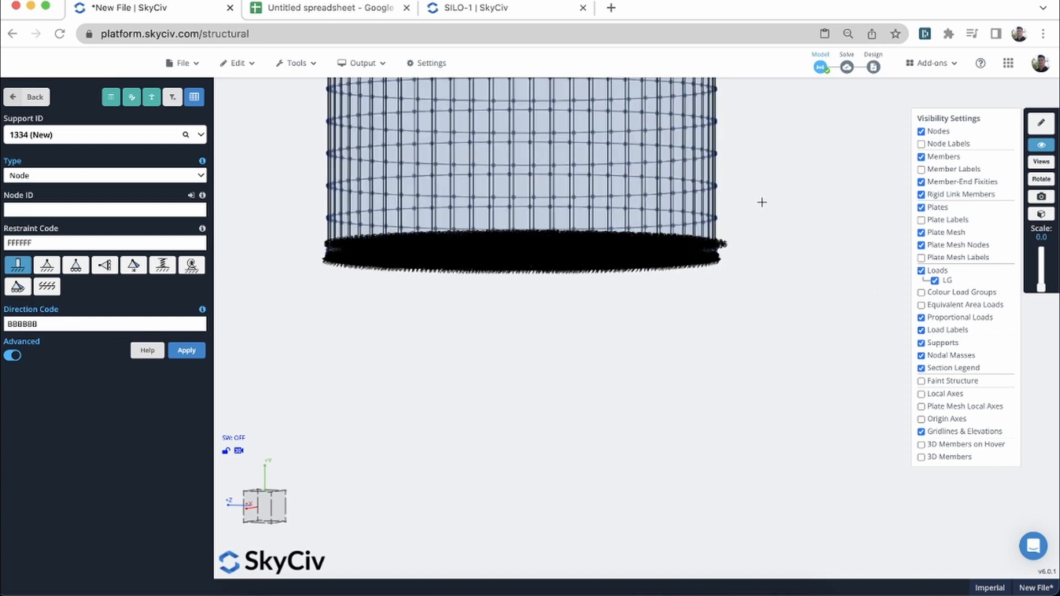
Select all supports under the silo's base plate and set their restraint code to FSFRRR, confirming the multi-edit
right_click_drag(761, 202, 764, 234)
left_click_drag(784, 340, 296, 185)
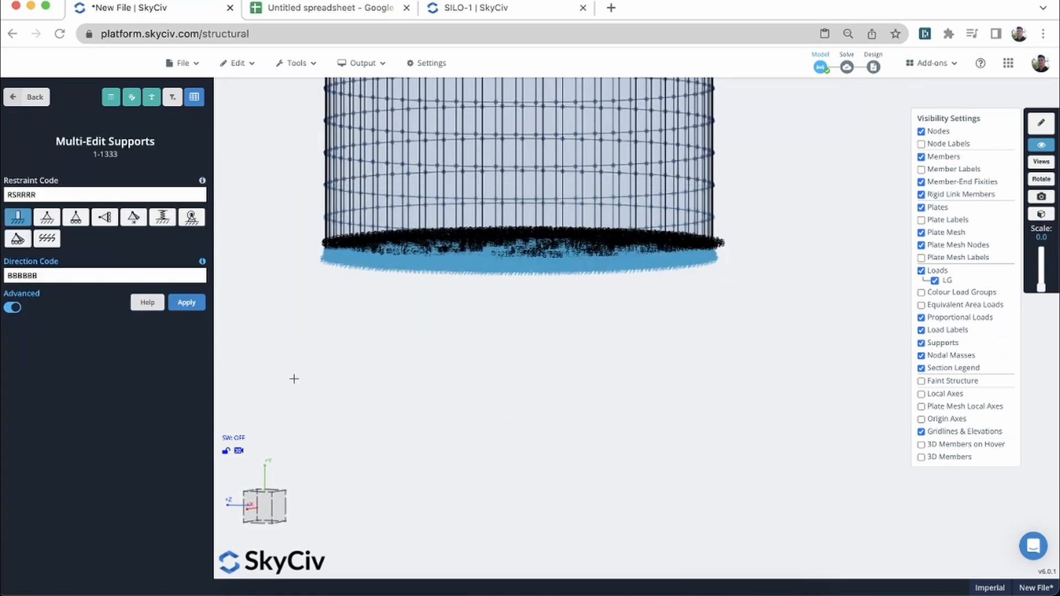
left_click(45, 99)
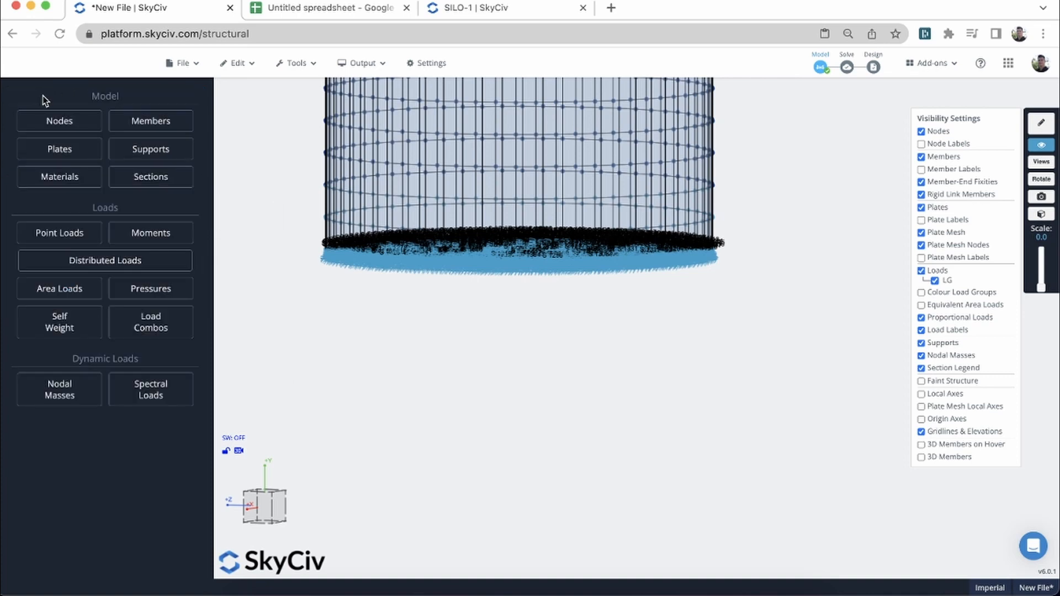
left_click(150, 149)
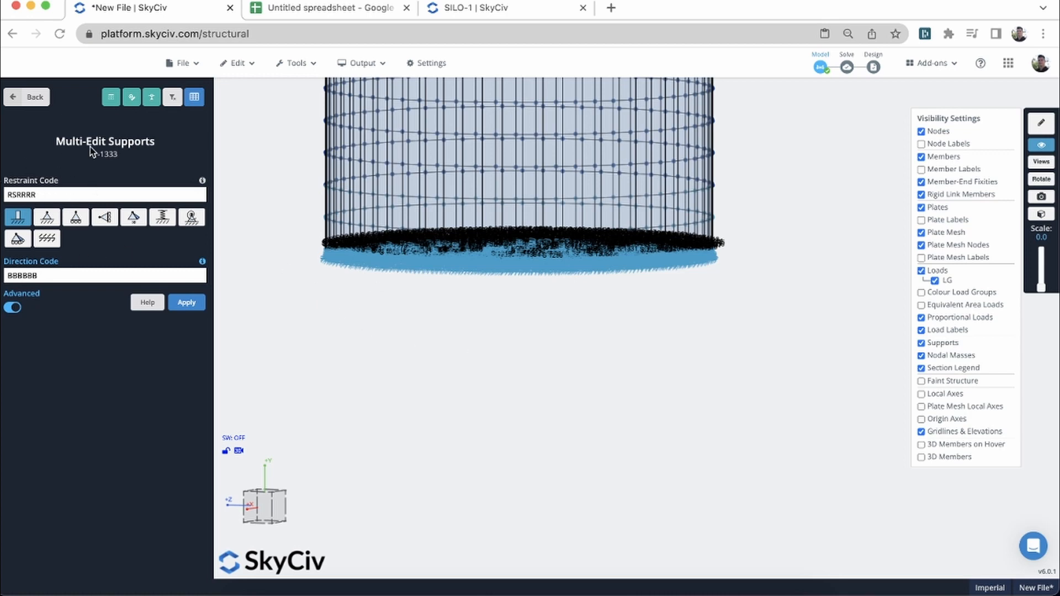
double_click(11, 194)
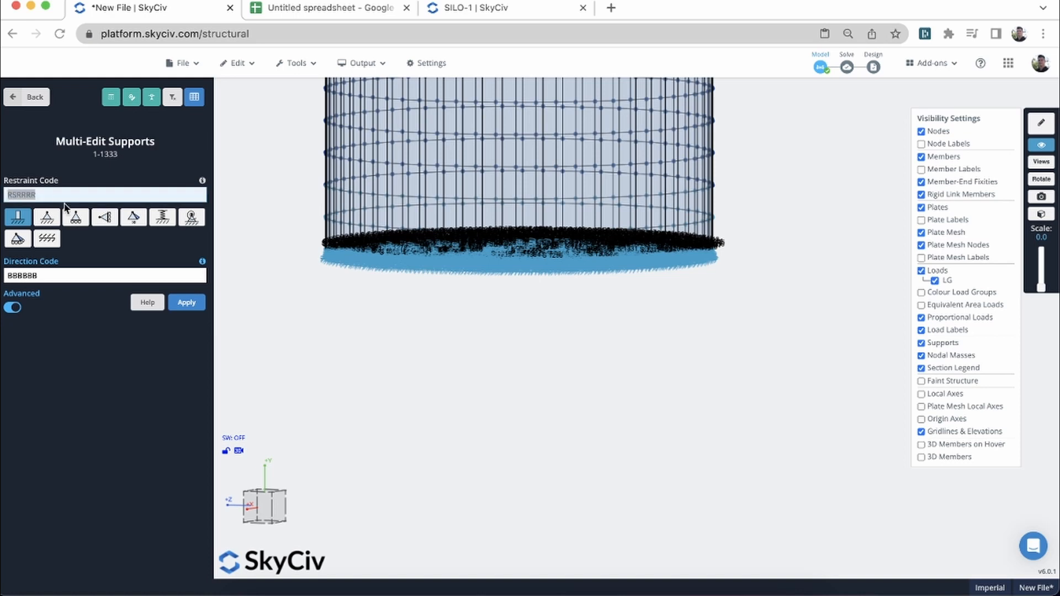
key("Left")
key("Delete")
type("FS")
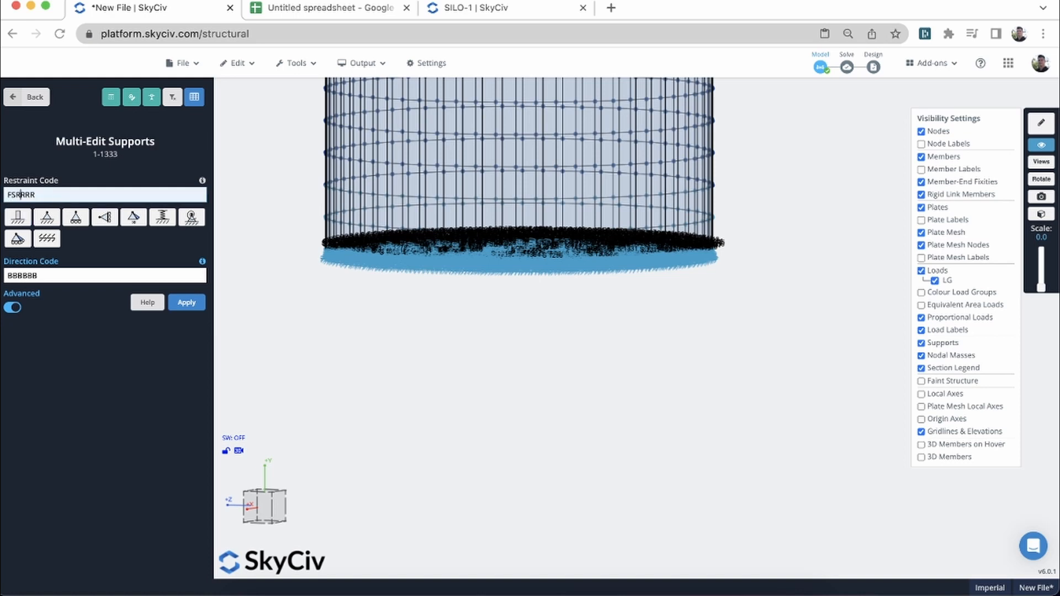
type("F")
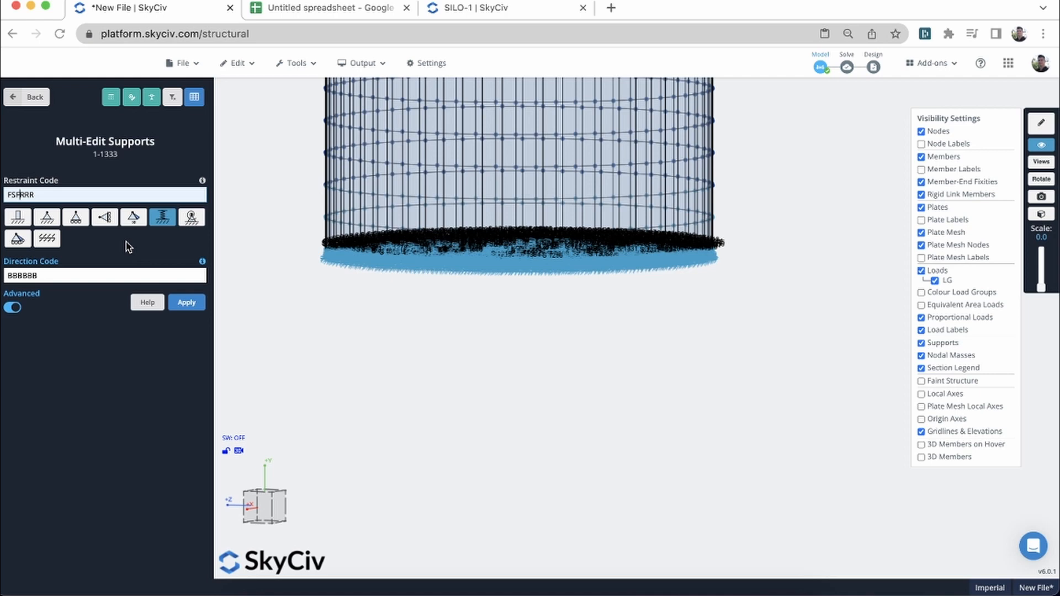
left_click(20, 193)
key("Return")
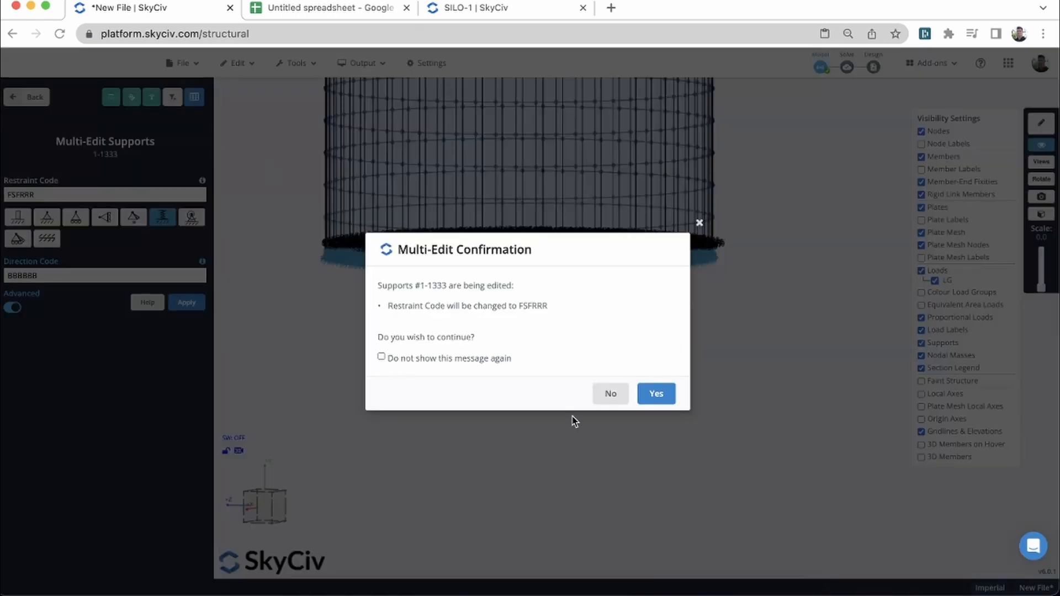
left_click(503, 361)
left_click(655, 393)
Hide the nodes and supports so that only the silo's meshed wall and plates are displayed in full
scroll(866, 367, "down", 8)
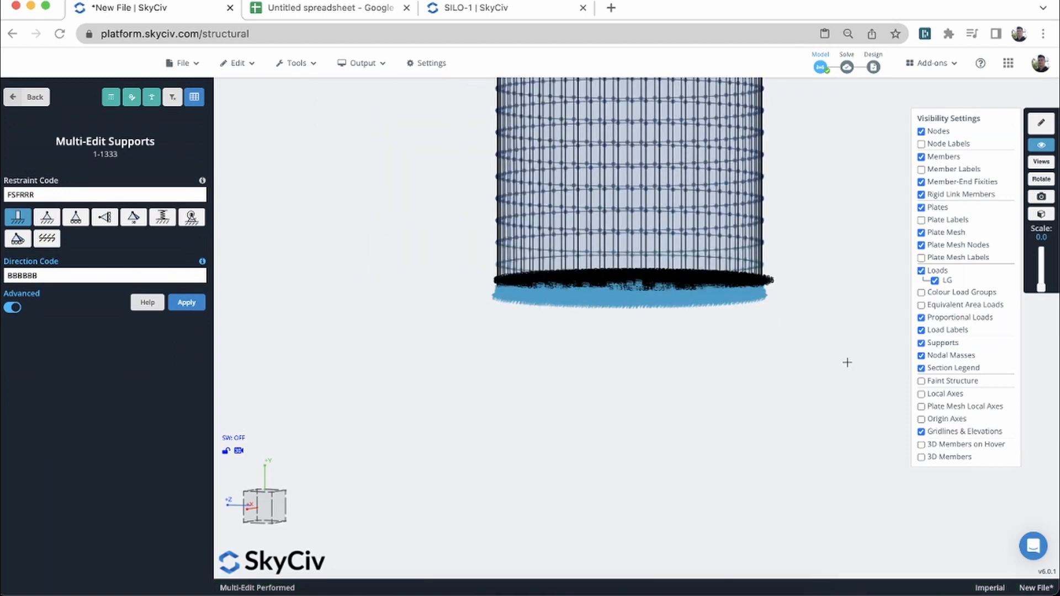
right_click_drag(815, 158, 672, 314)
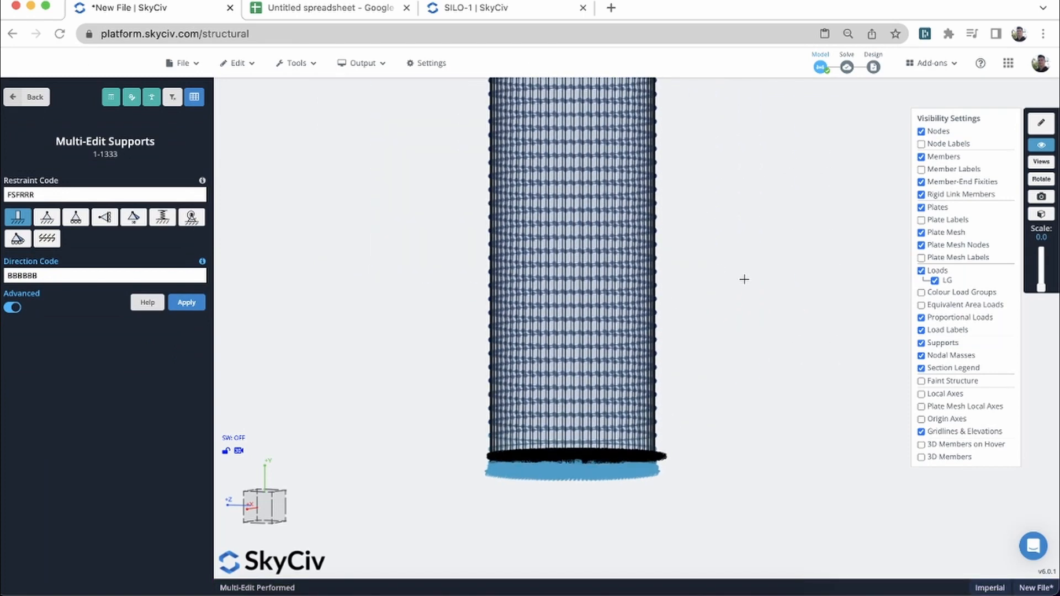
scroll(744, 265, "down", 4)
right_click_drag(748, 235, 714, 310)
scroll(823, 213, "down", 2)
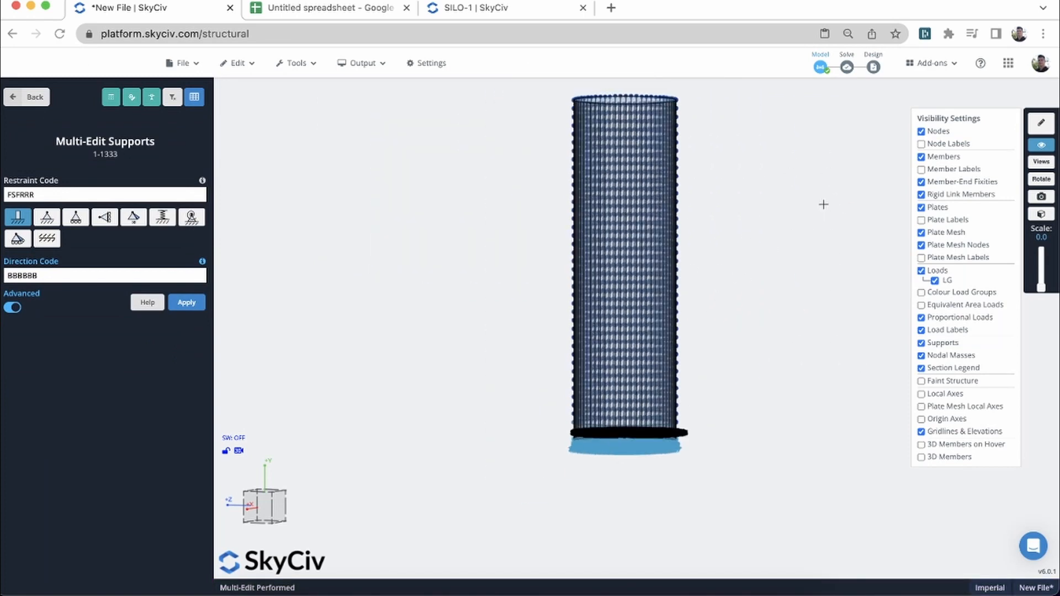
right_click_drag(823, 203, 789, 221)
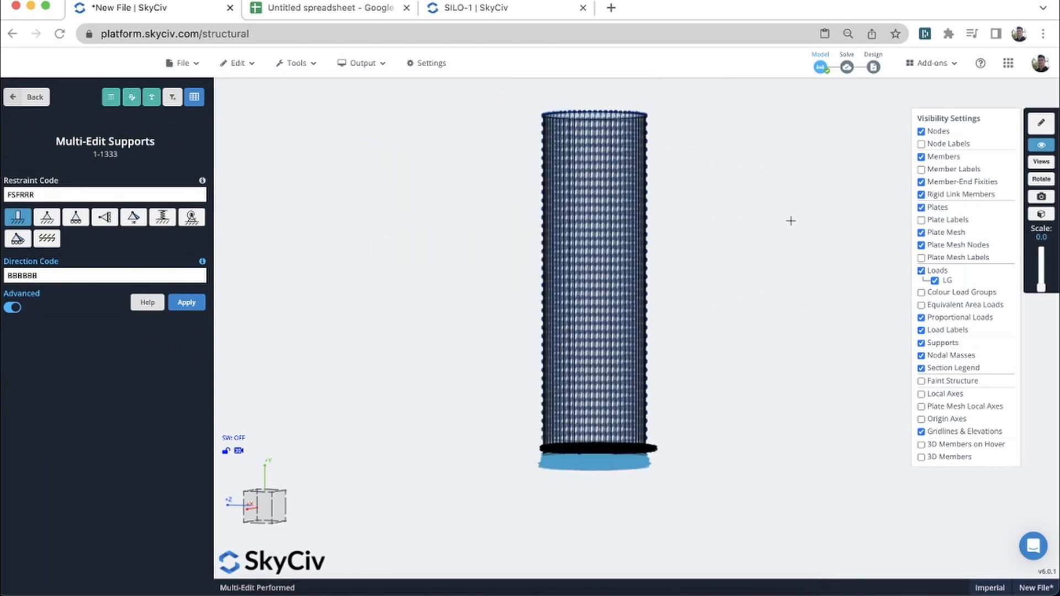
left_click(939, 133)
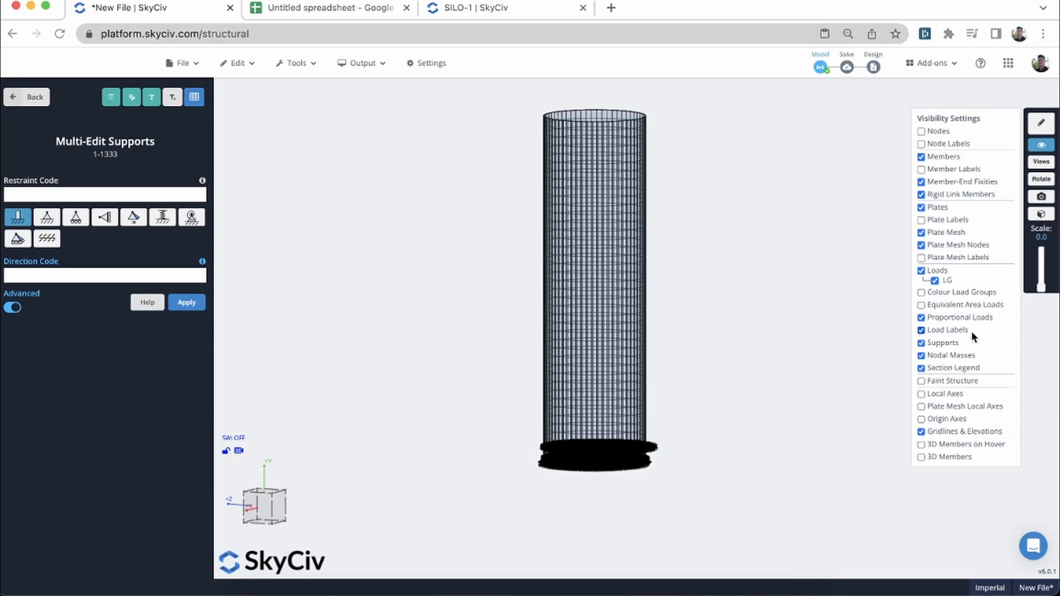
left_click(953, 341)
left_click_drag(795, 281, 704, 271)
scroll(703, 332, "up", 2)
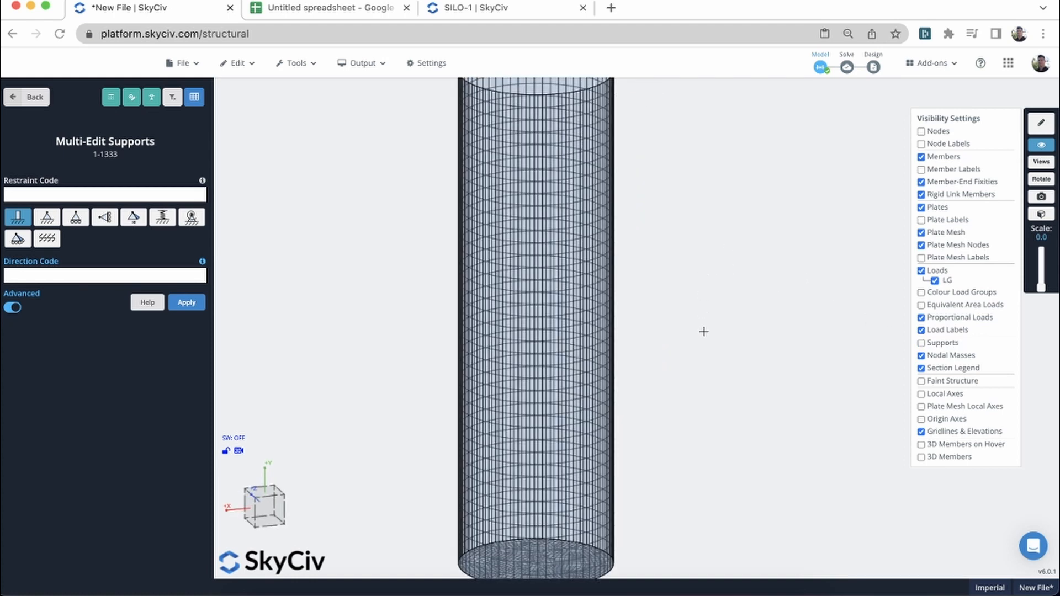
scroll(703, 332, "down", 3)
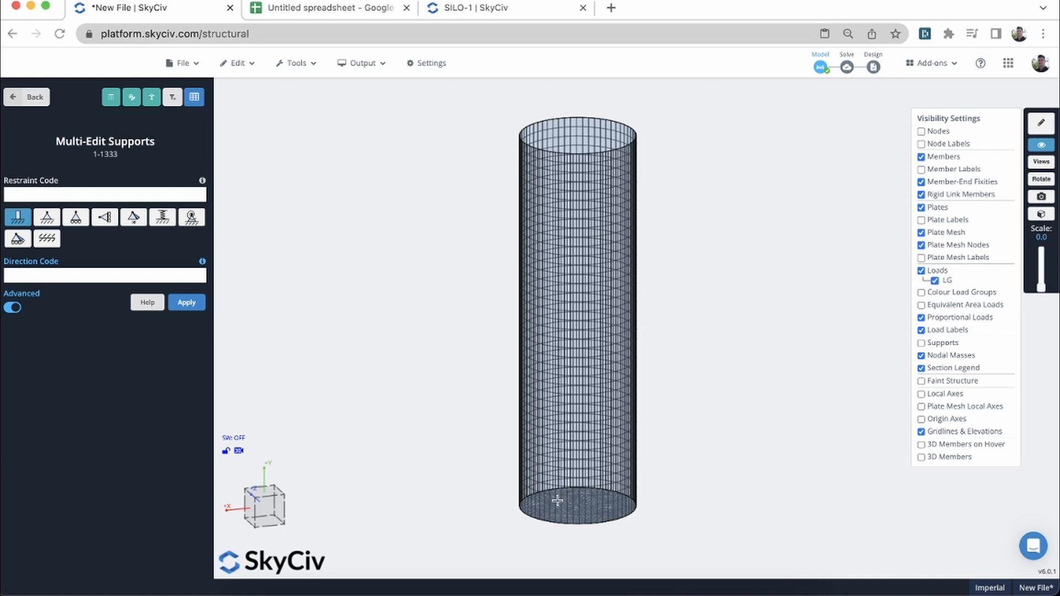
scroll(645, 218, "down", 3)
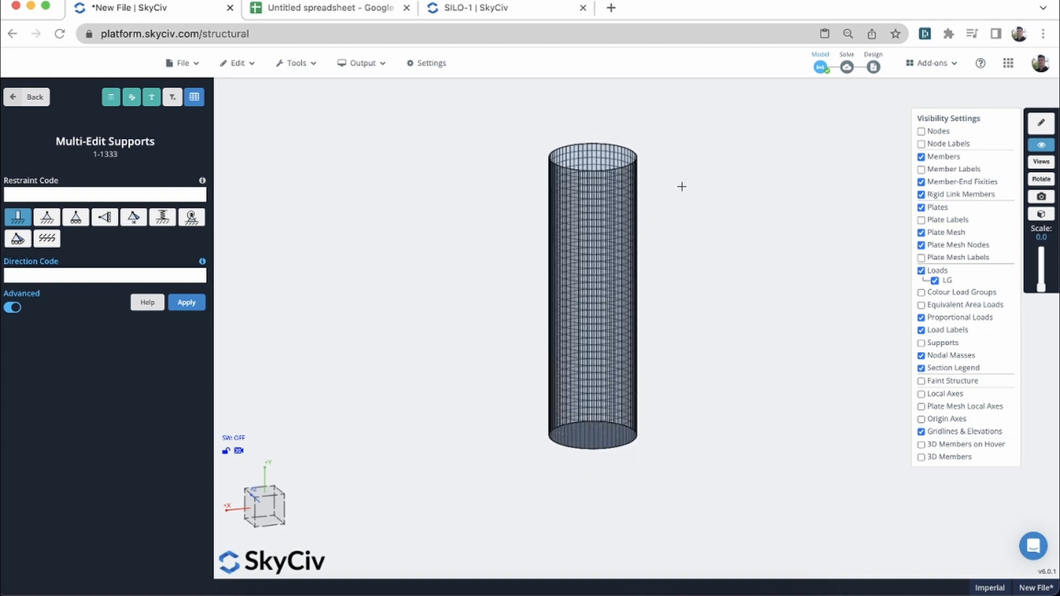
right_click_drag(682, 187, 681, 210)
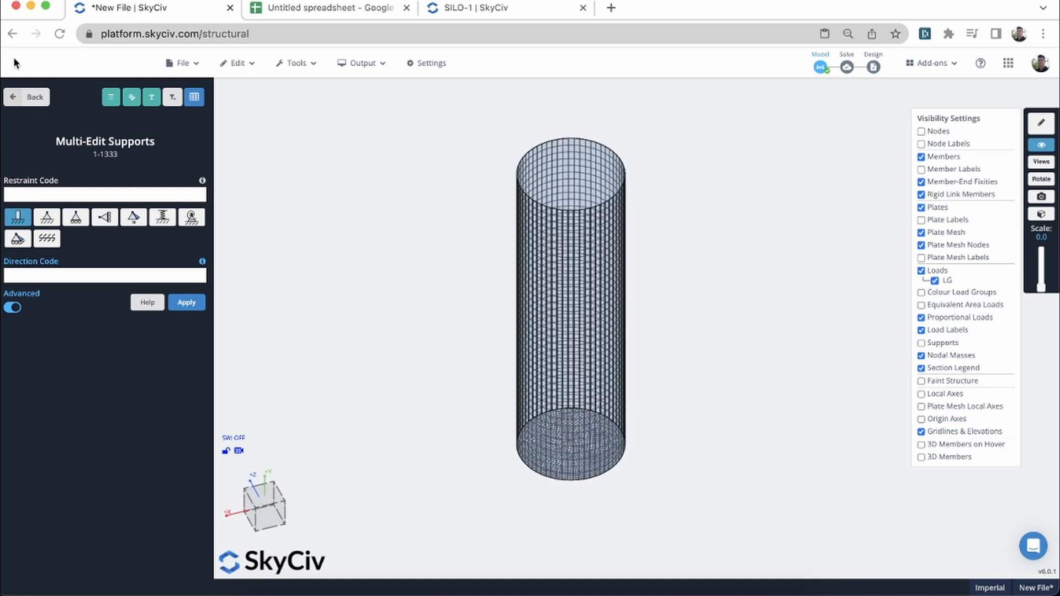
Try to solve the silo model with the default analysis, bypassing the Auto-Repair Model check
left_click(31, 99)
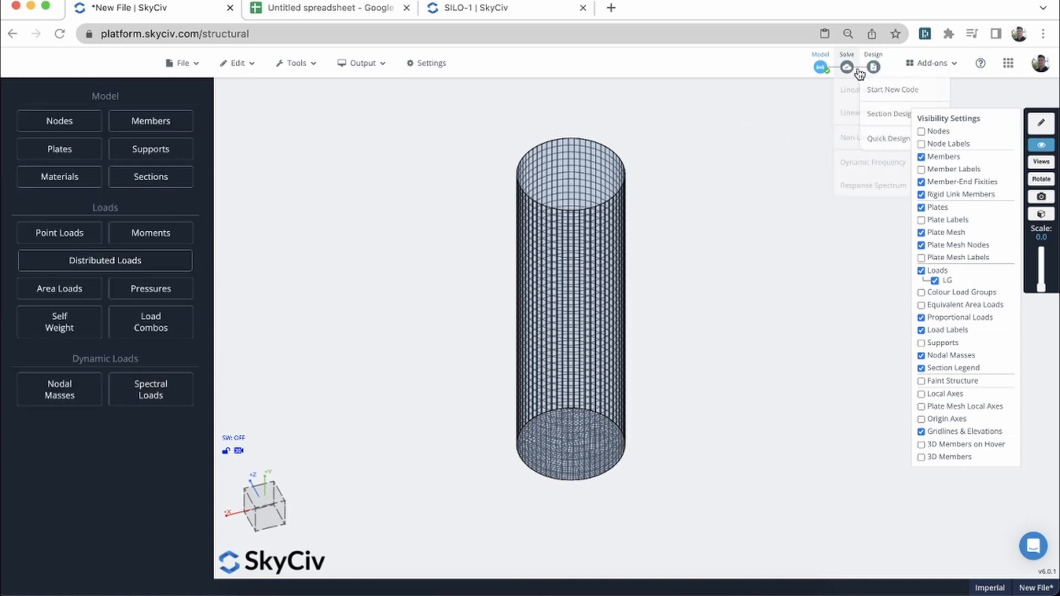
mouse_move(848, 67)
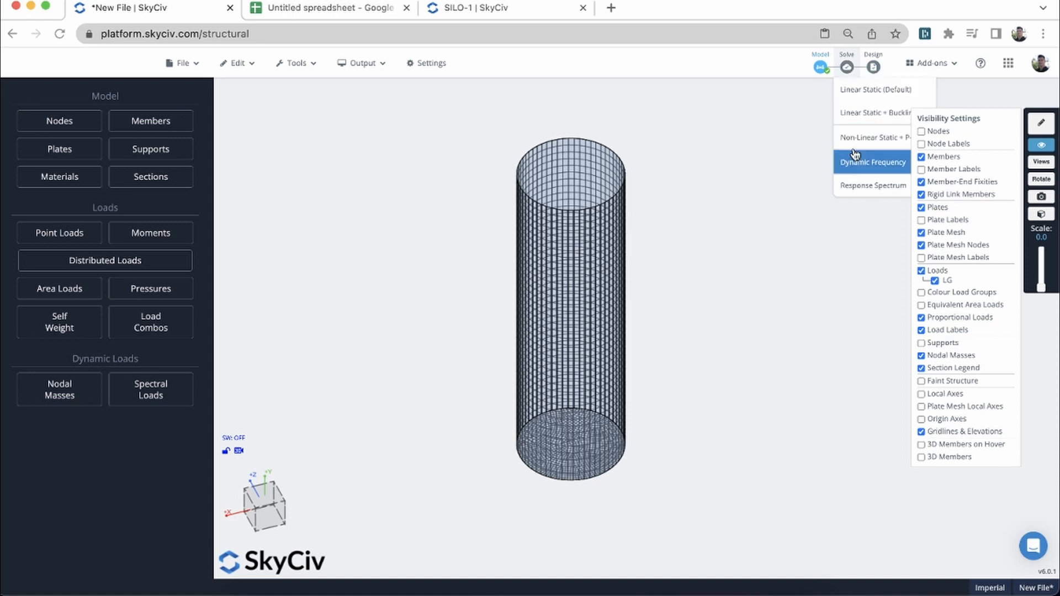
left_click(847, 67)
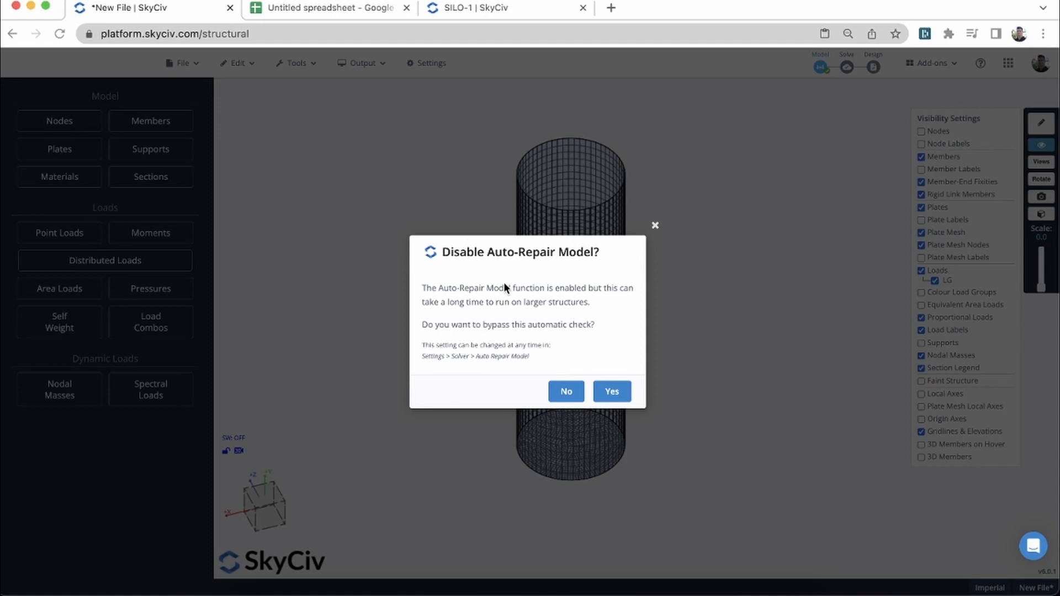
left_click(616, 394)
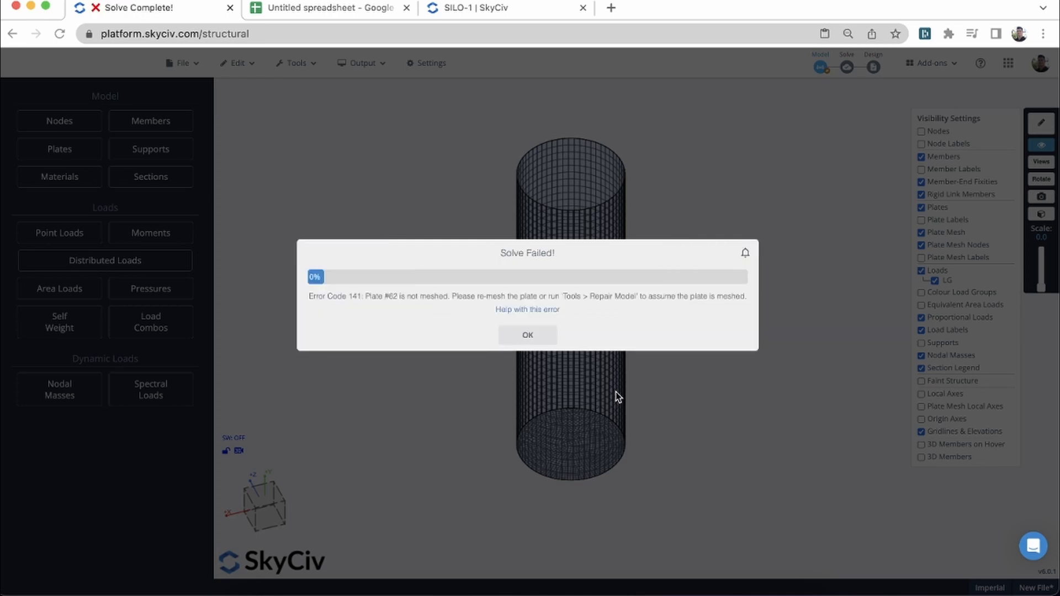
left_click(527, 347)
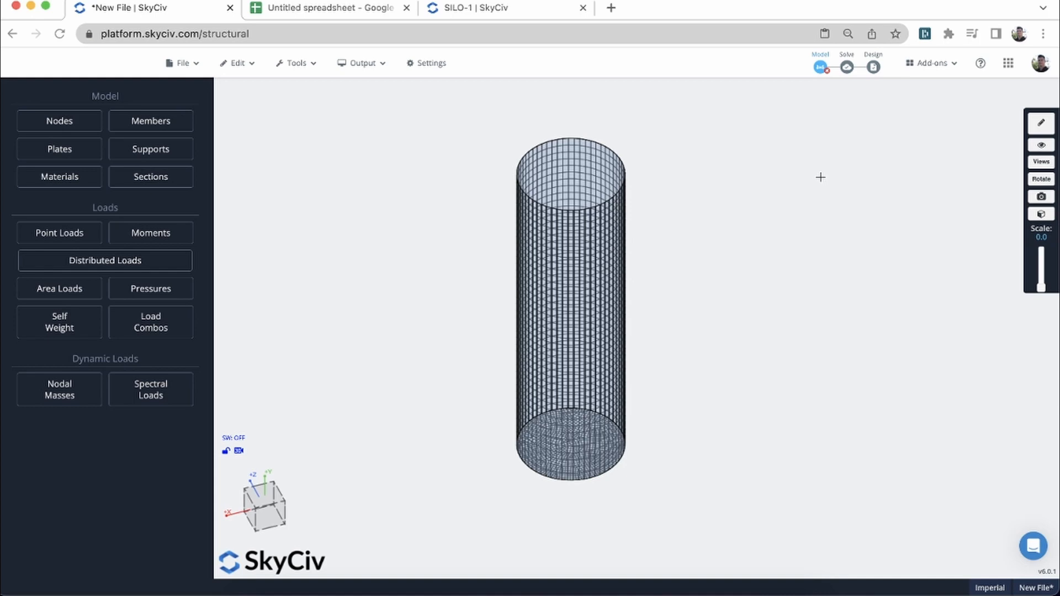
Search the model for plate 62 and examine where it sits on the silo
key("Return")
type("plate")
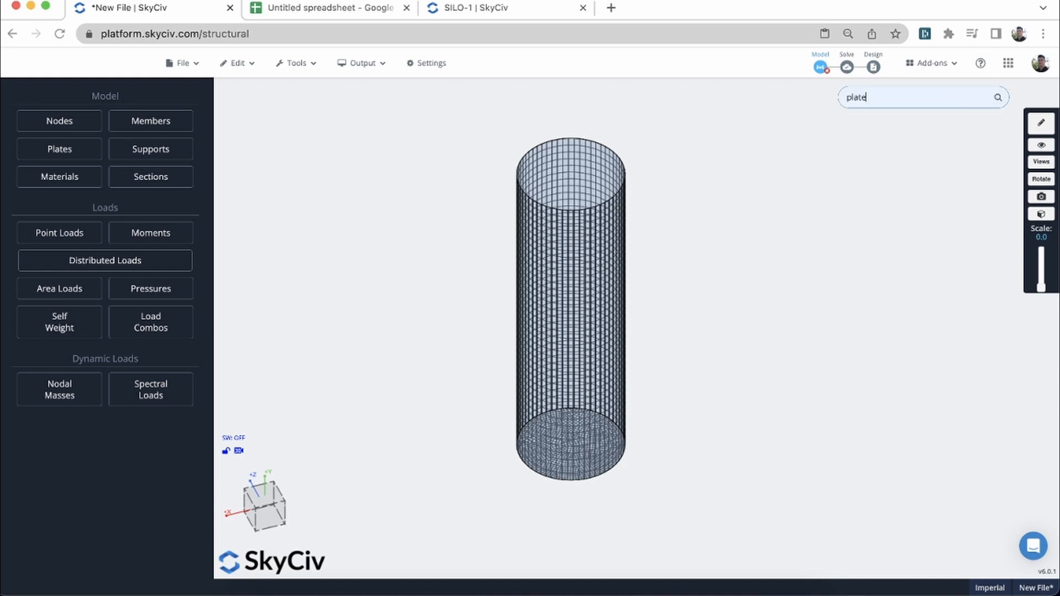
type(" 62")
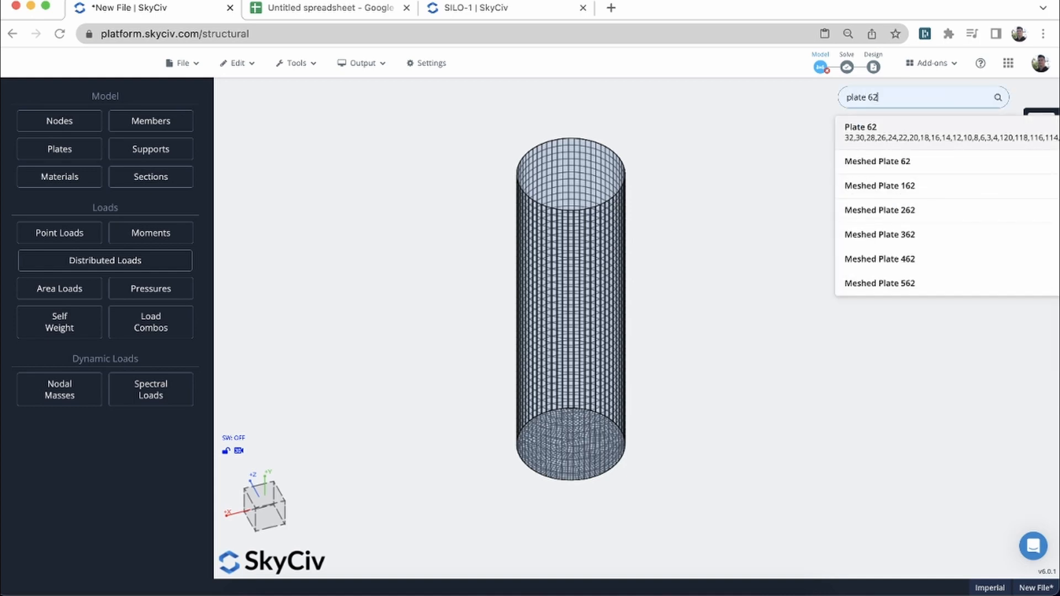
key("Return")
scroll(680, 180, "up", 5)
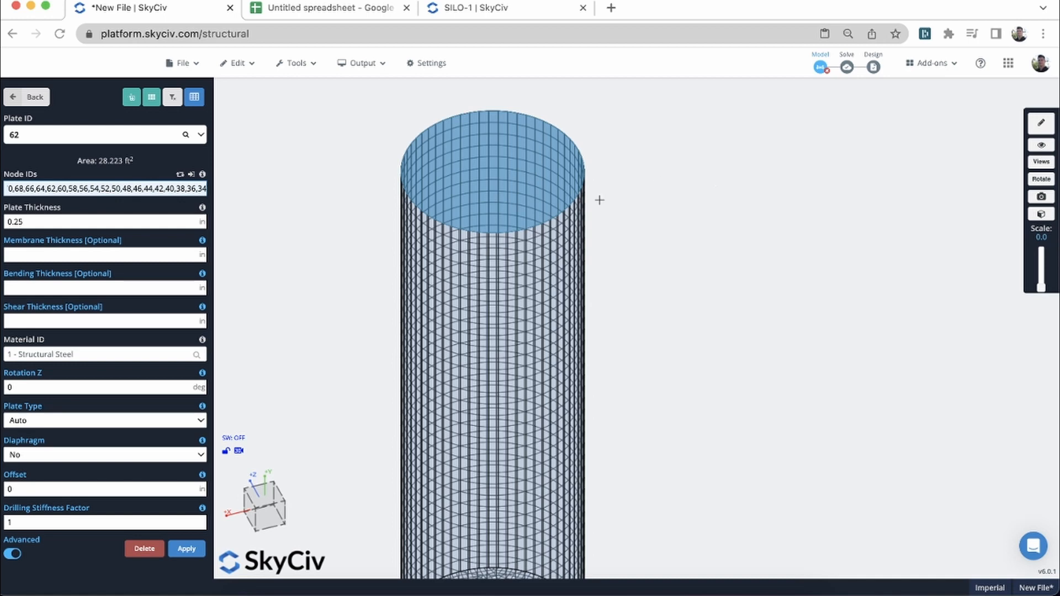
scroll(629, 190, "down", 4)
right_click_drag(780, 332, 853, 329)
key("Escape")
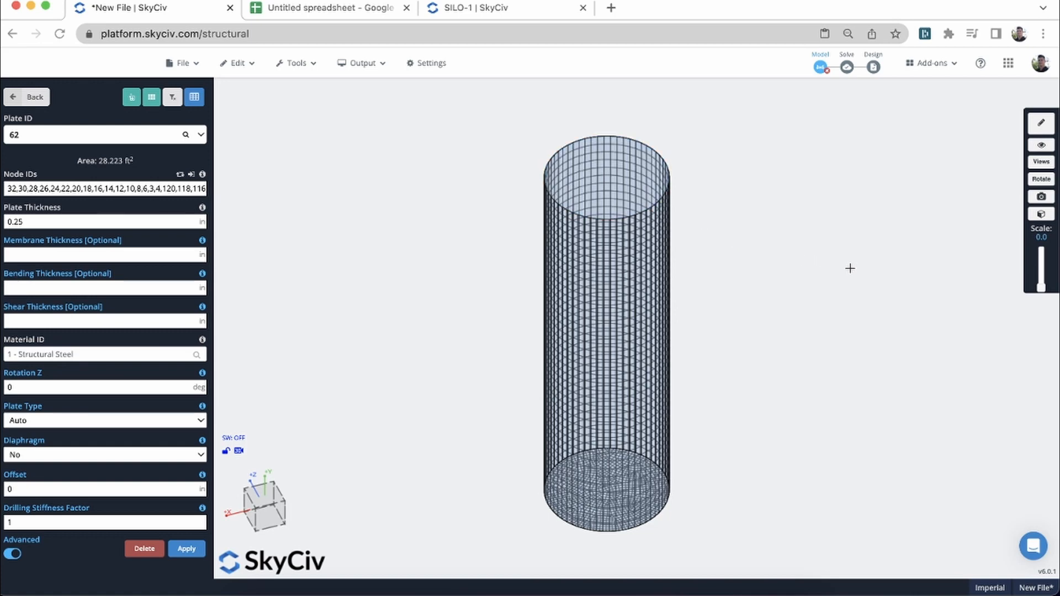
Mesh plate 62 at the silo's top with Unstructured Quadrilaterals using the Frontal method
left_click_drag(838, 229, 835, 292)
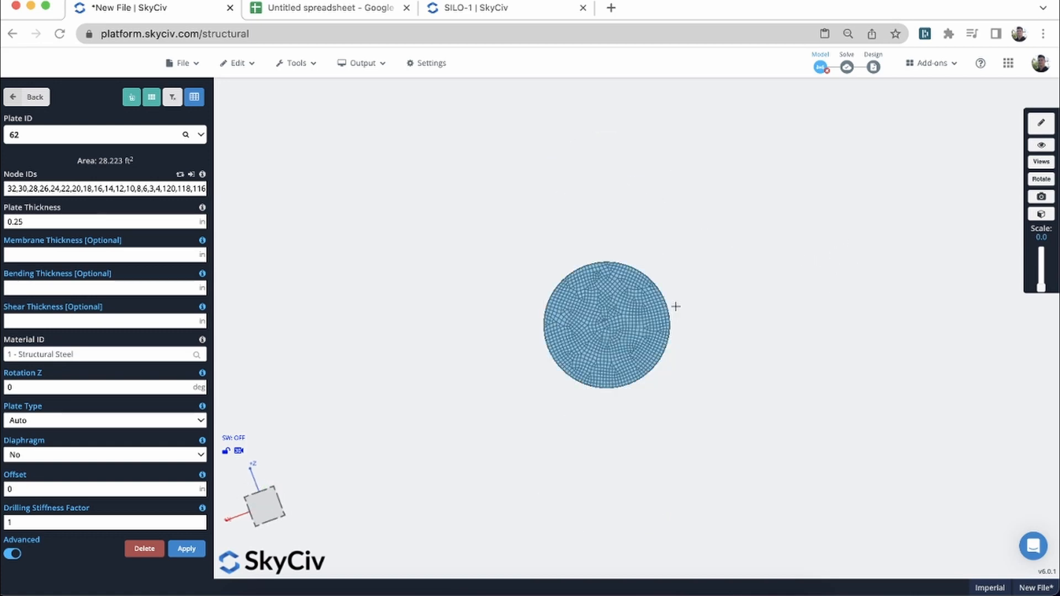
left_click_drag(784, 267, 797, 219)
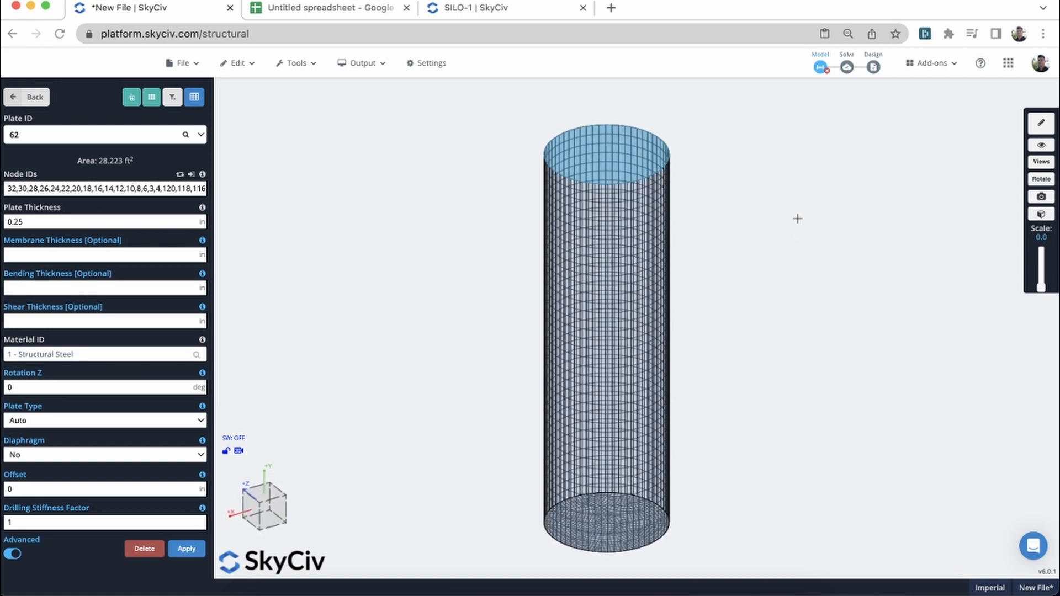
right_click(441, 144)
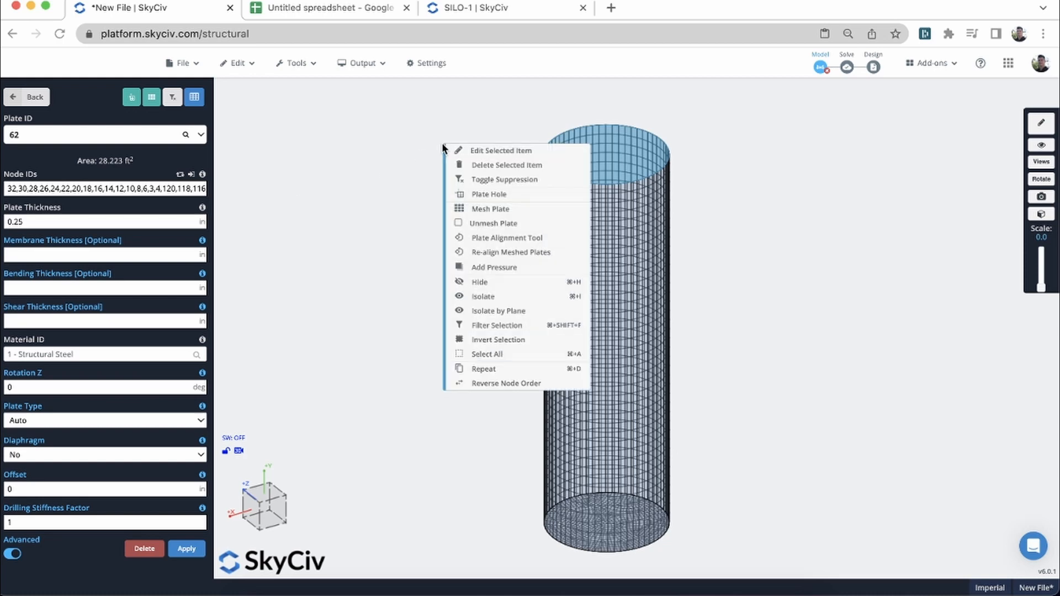
left_click(490, 211)
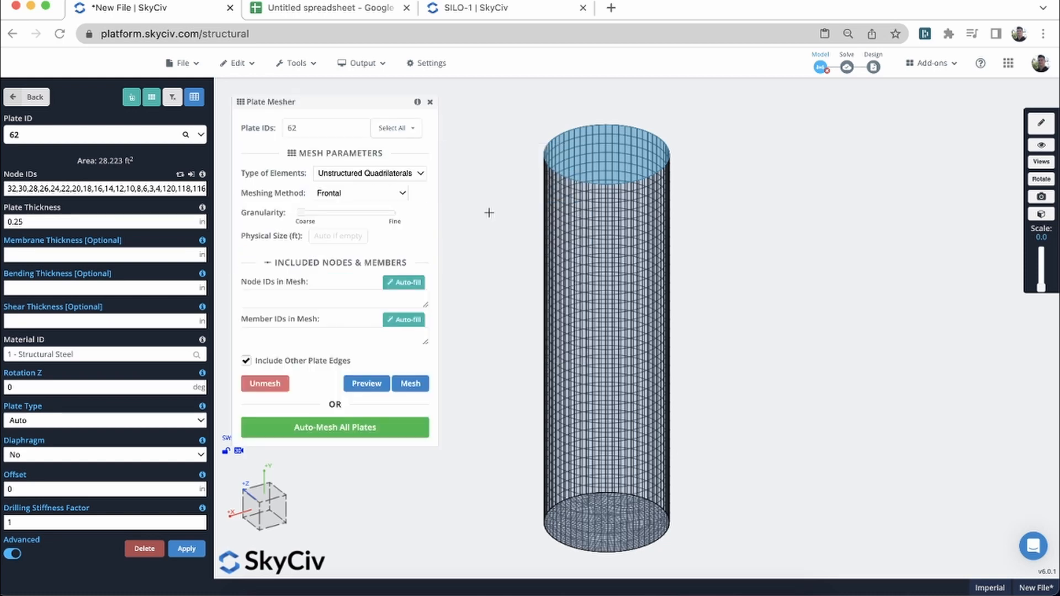
left_click(410, 383)
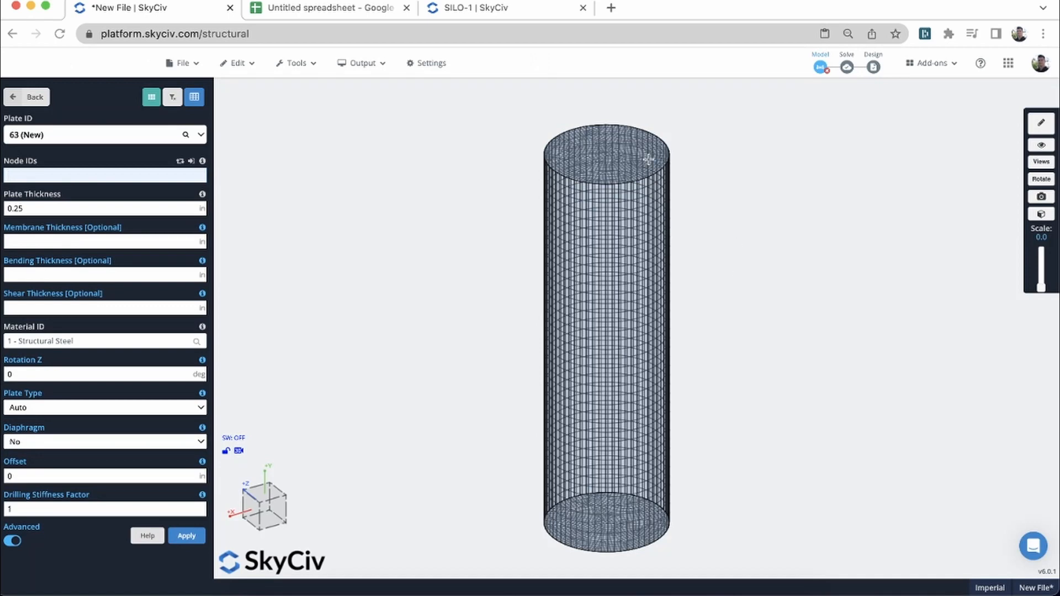
Run the linear static analysis and open the plate results for load group LG
left_click(848, 58)
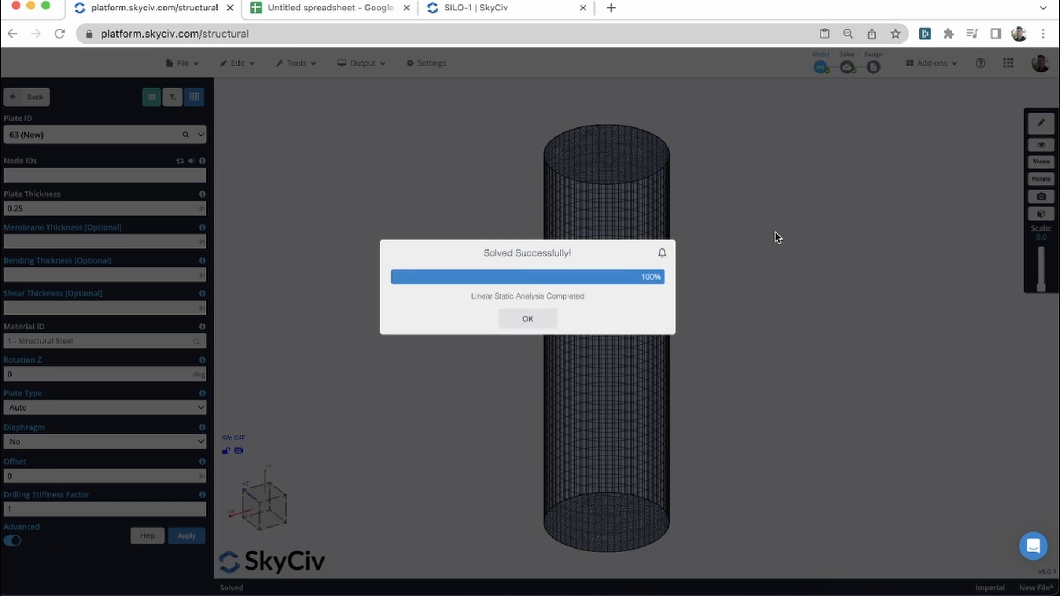
left_click(542, 324)
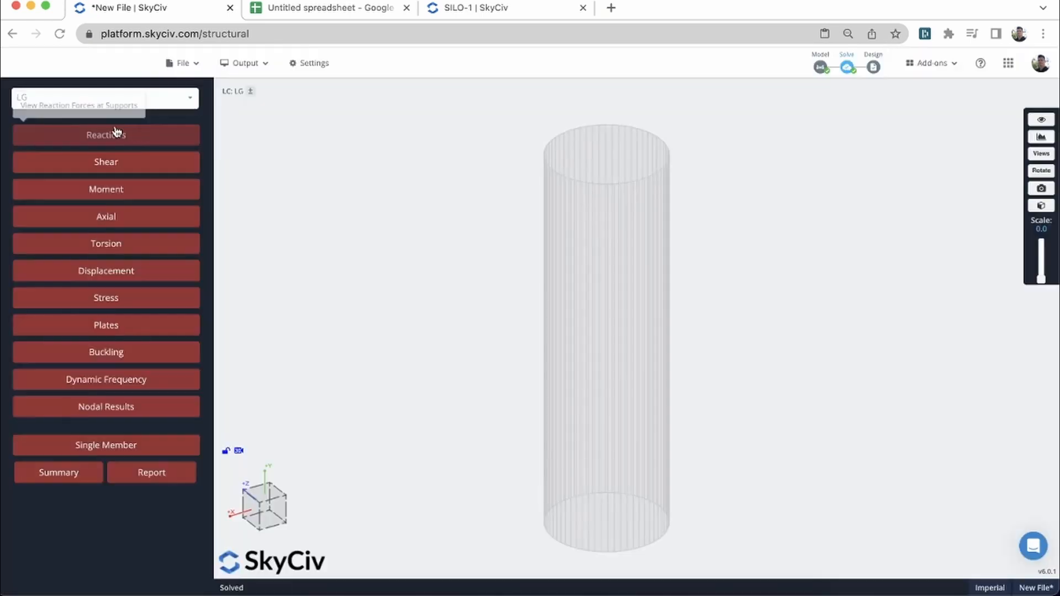
left_click(83, 110)
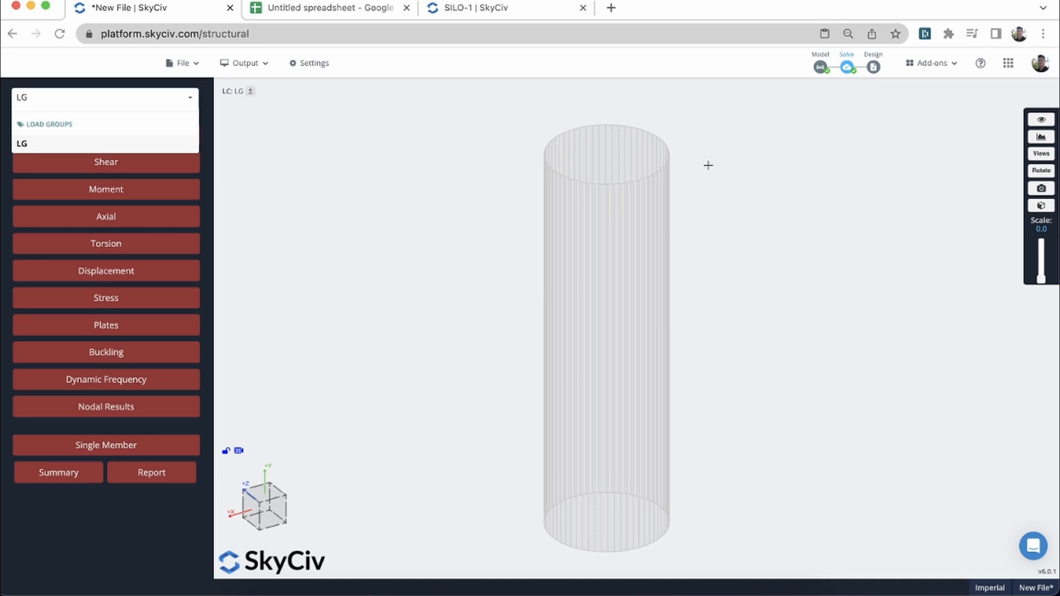
left_click(64, 143)
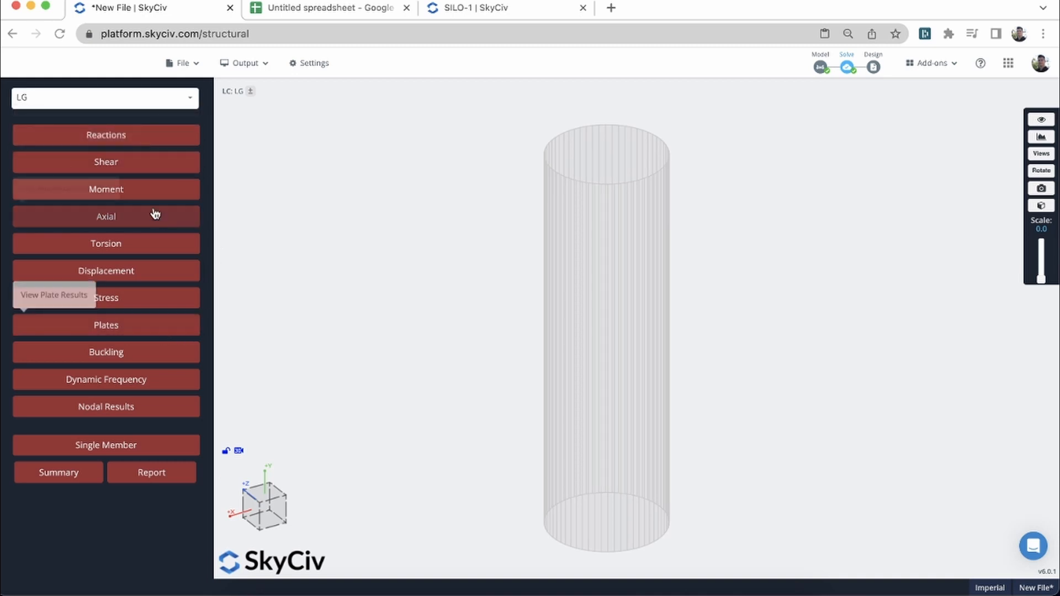
left_click(111, 331)
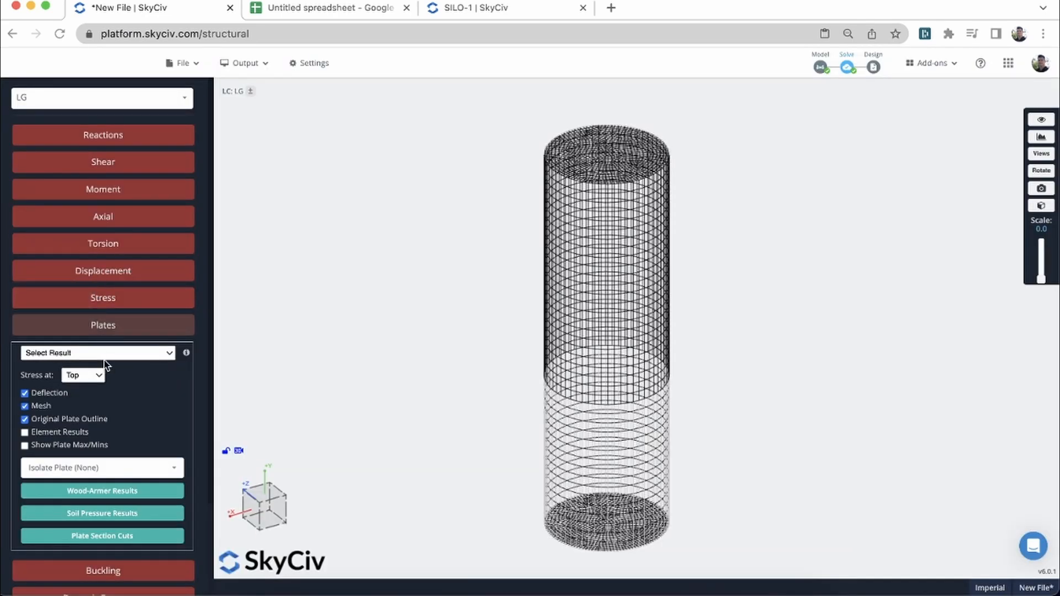
Show the Displacement Sum plate results on the silo and set the deformation scale to 1.3
left_click(106, 356)
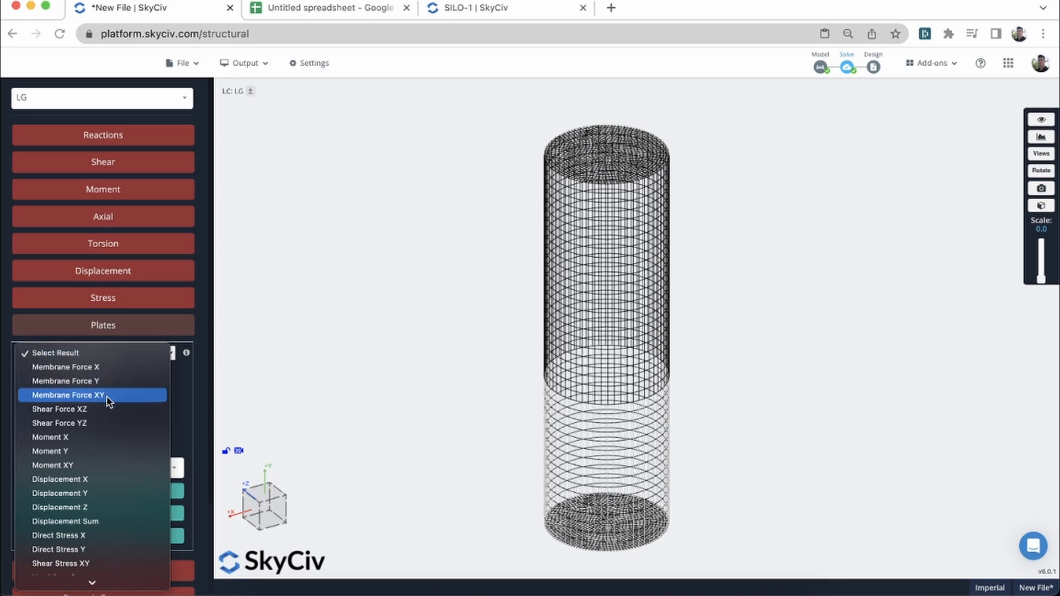
left_click(108, 521)
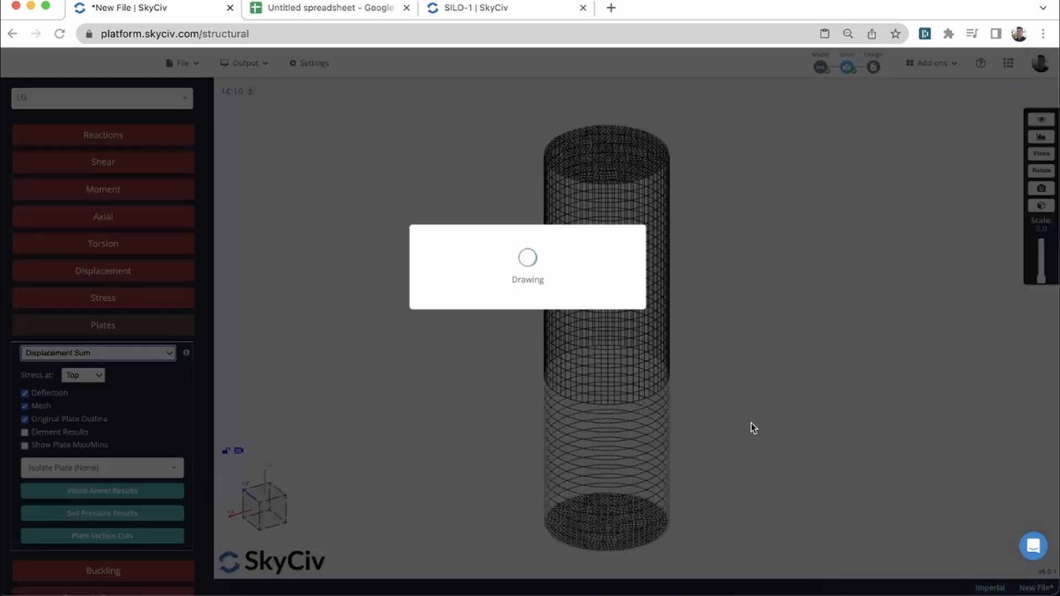
left_click(765, 245)
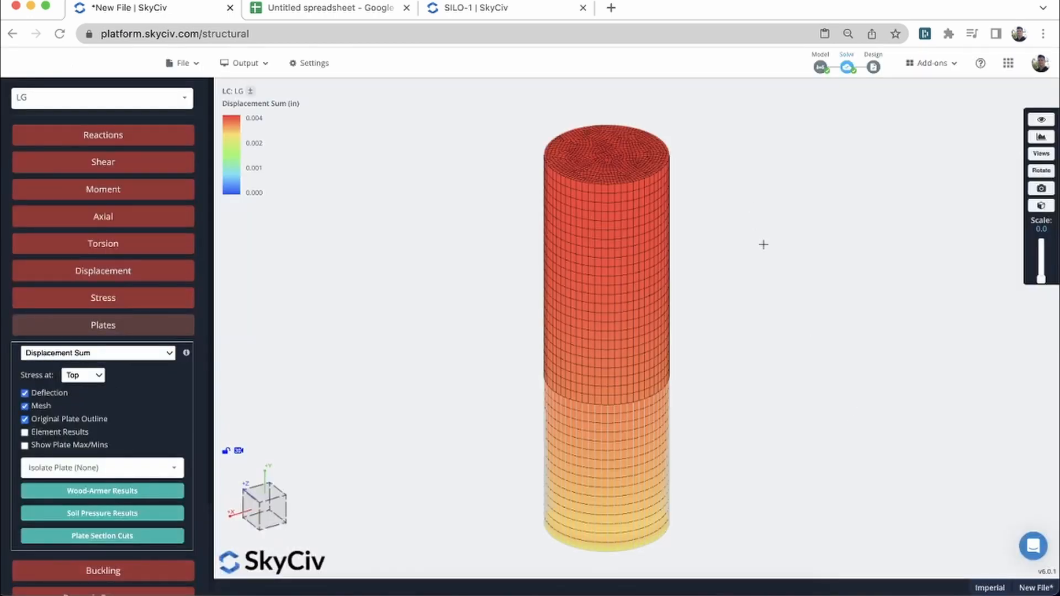
left_click_drag(743, 242, 740, 241)
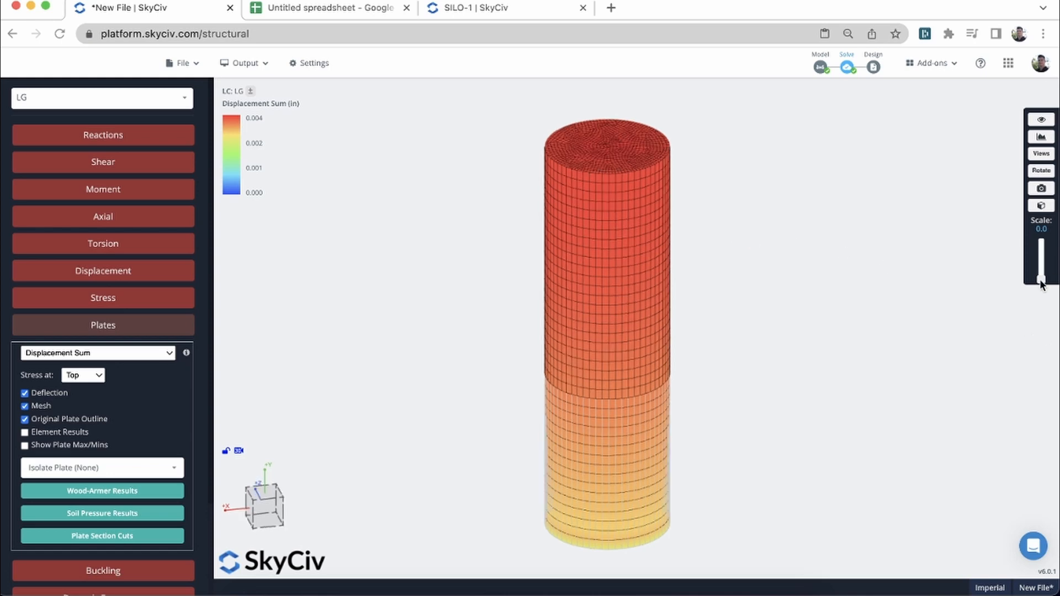
left_click_drag(1040, 281, 1041, 258)
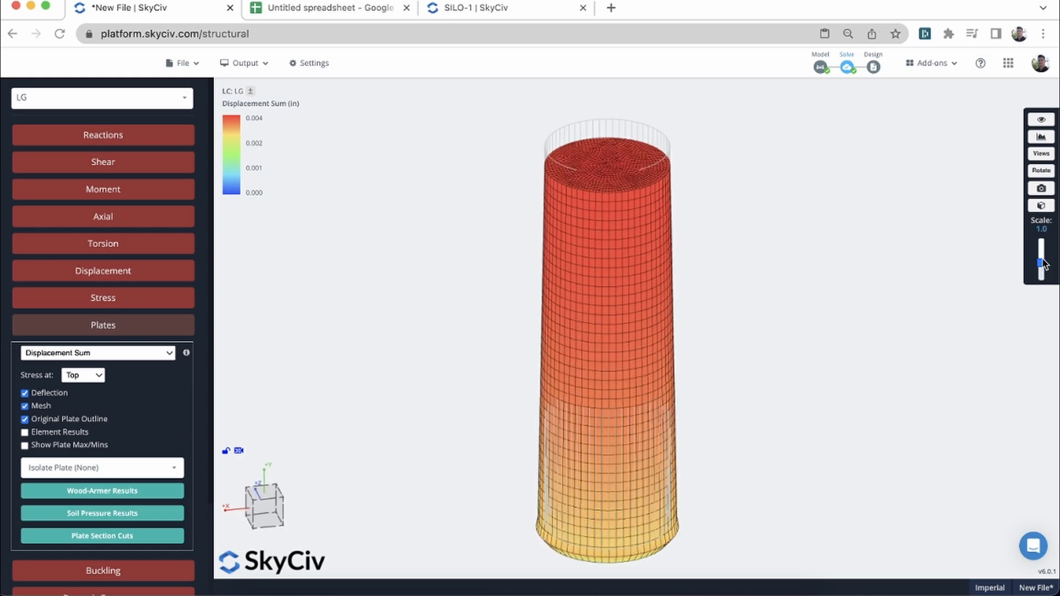
Examine the exaggerated displacement of the silo's wall and top plate from above and from the side
left_click_drag(824, 378, 811, 382)
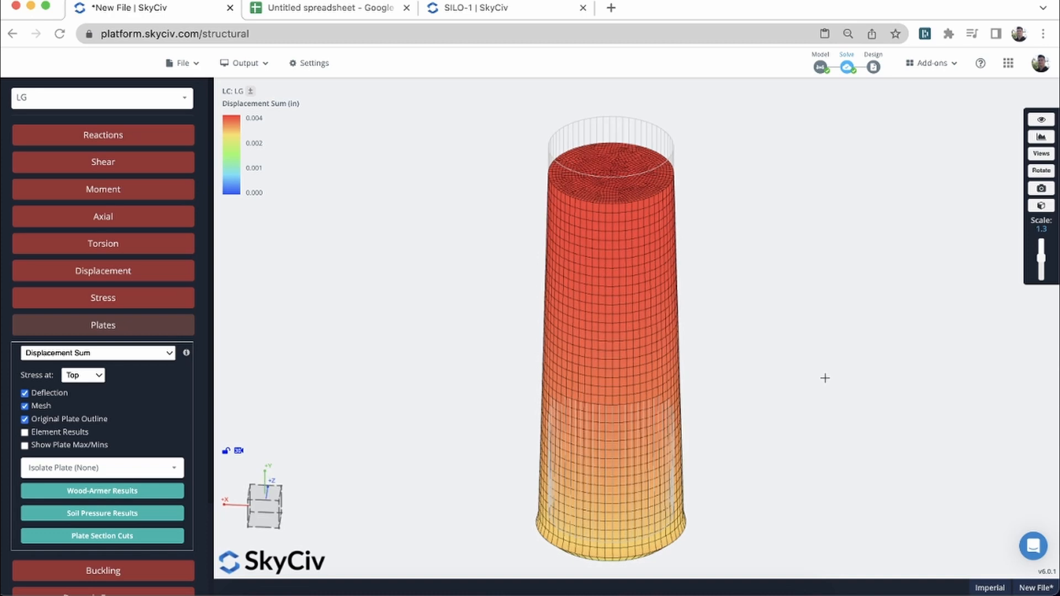
left_click_drag(790, 267, 765, 284)
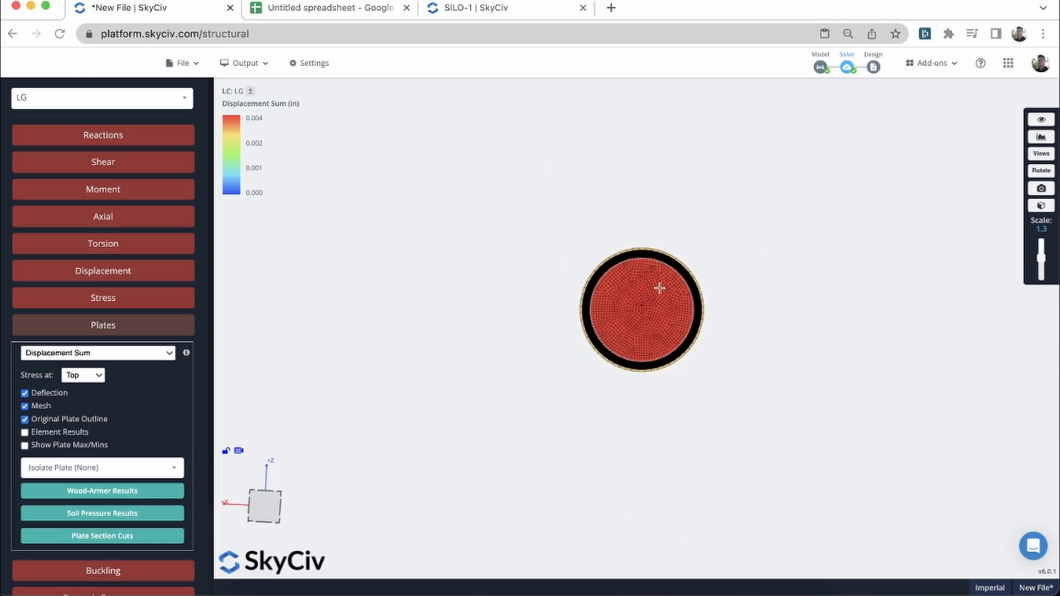
scroll(638, 288, "up", 4)
scroll(639, 287, "up", 5)
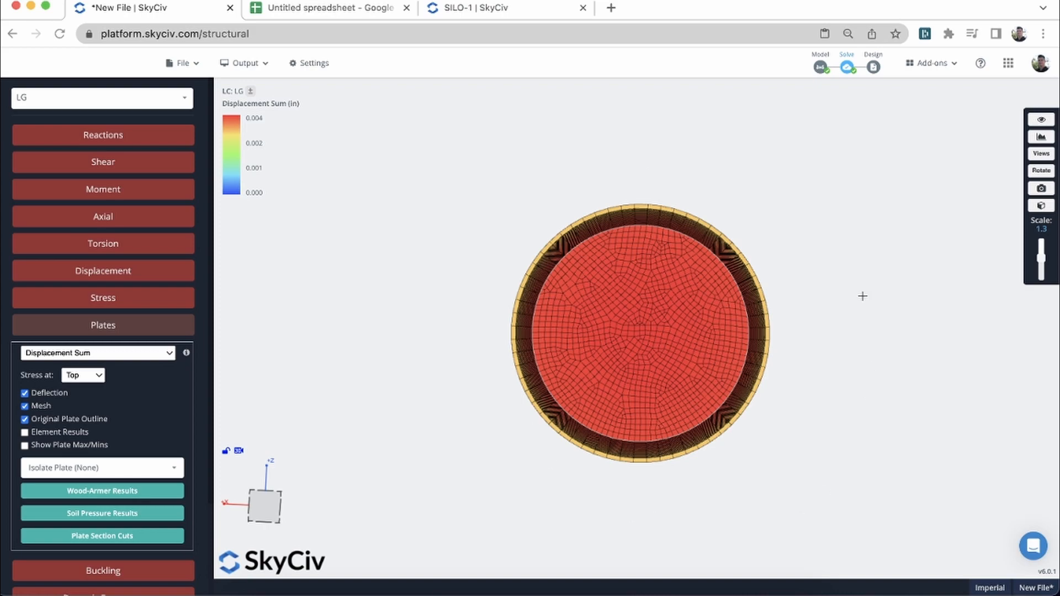
scroll(862, 296, "up", 5)
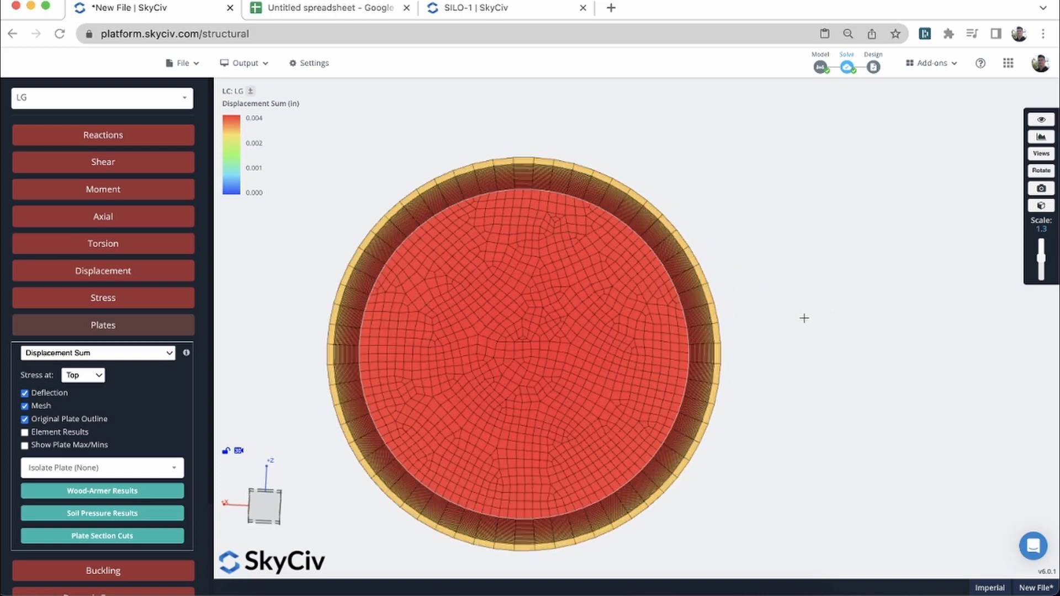
left_click_drag(803, 318, 804, 296)
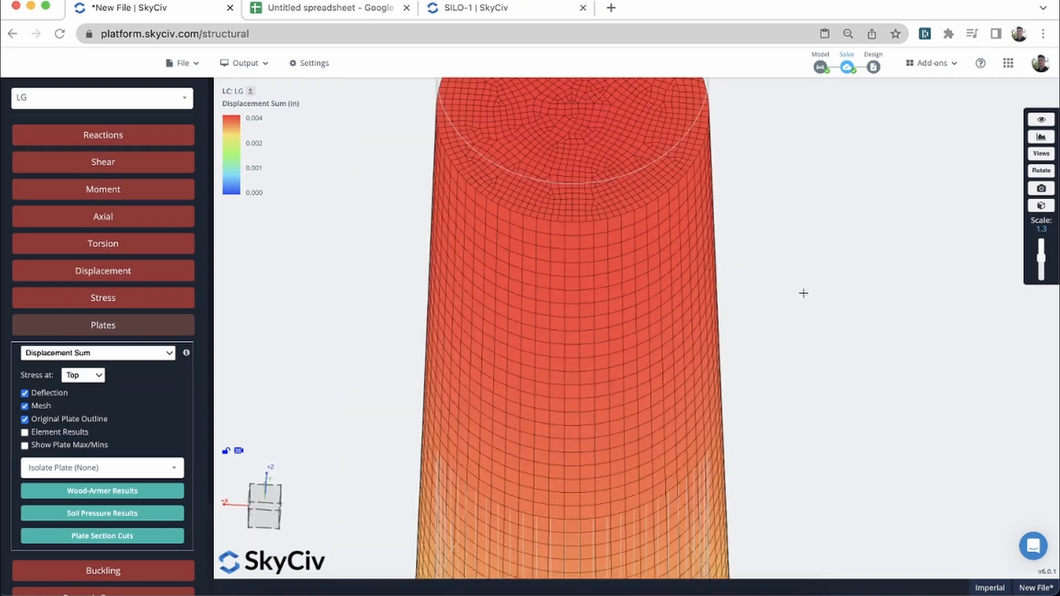
scroll(835, 309, "down", 5)
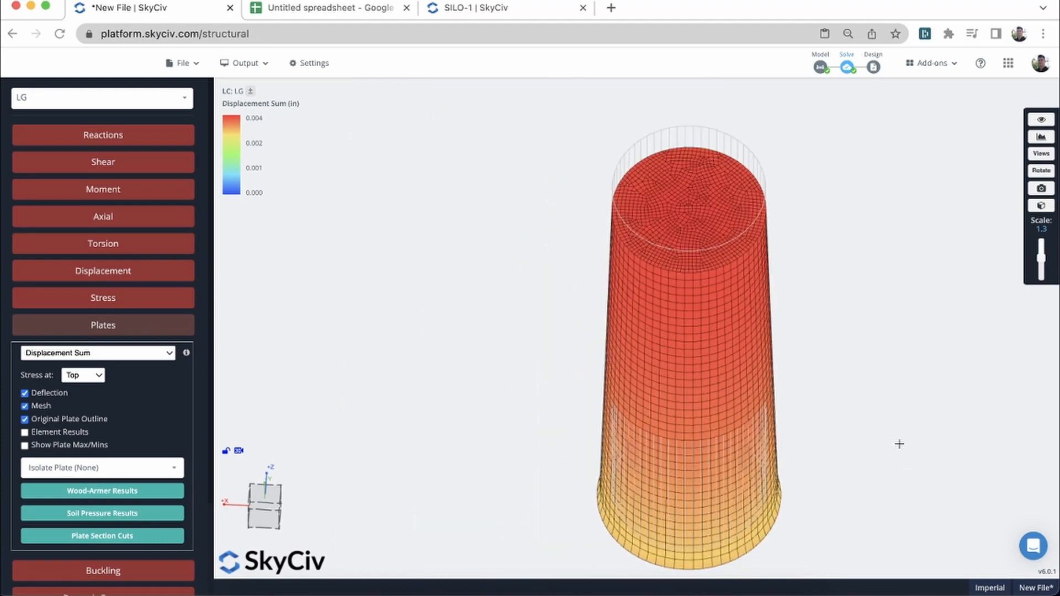
right_click_drag(899, 444, 872, 435)
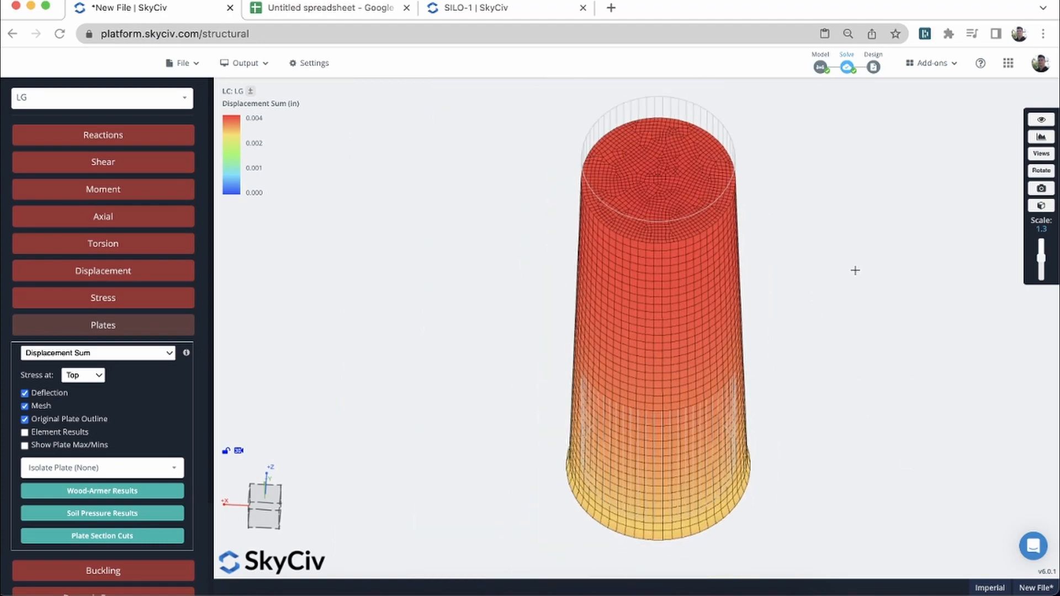
scroll(826, 265, "down", 3)
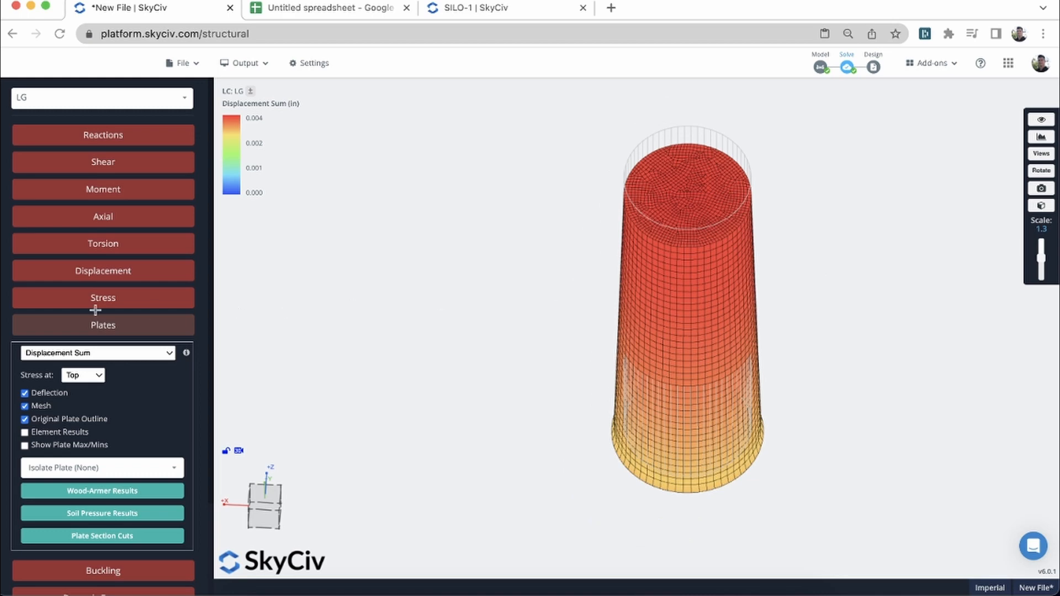
Hide the original plate outline and turn the mesh display off and back on for the displacement results
left_click(38, 407)
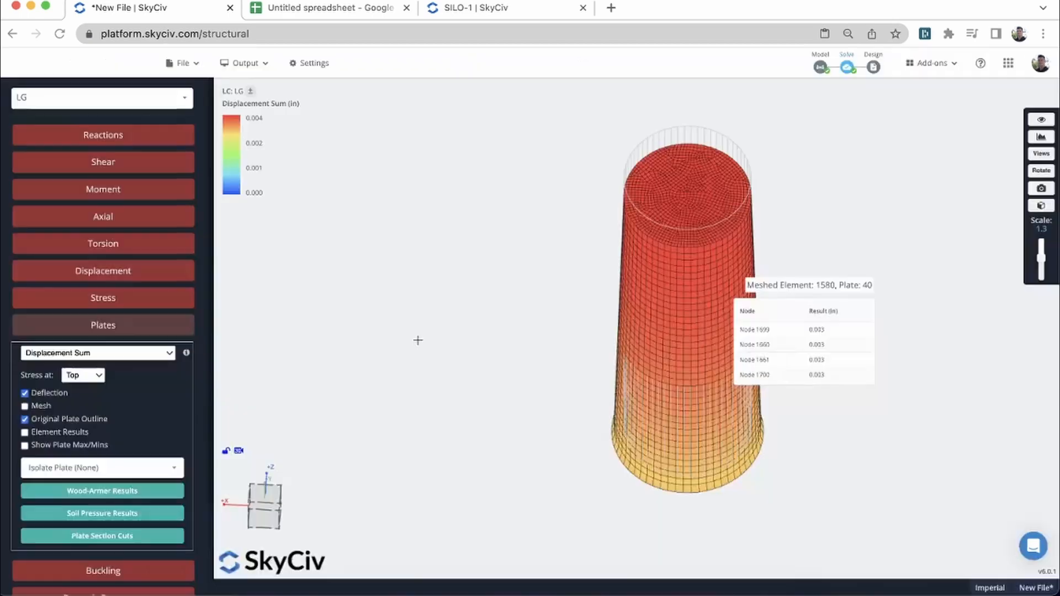
left_click(85, 422)
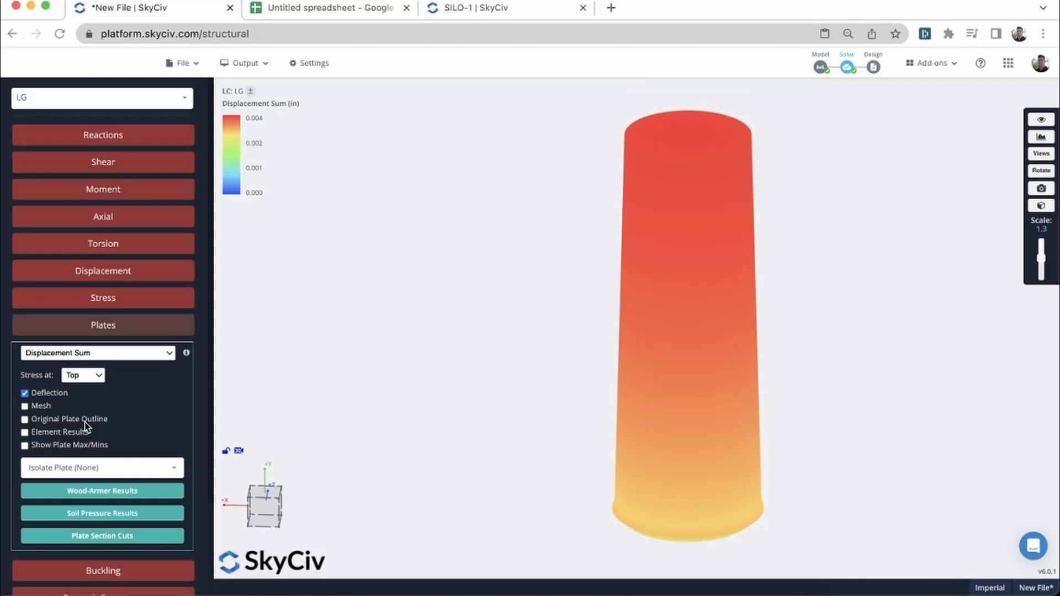
left_click(38, 407)
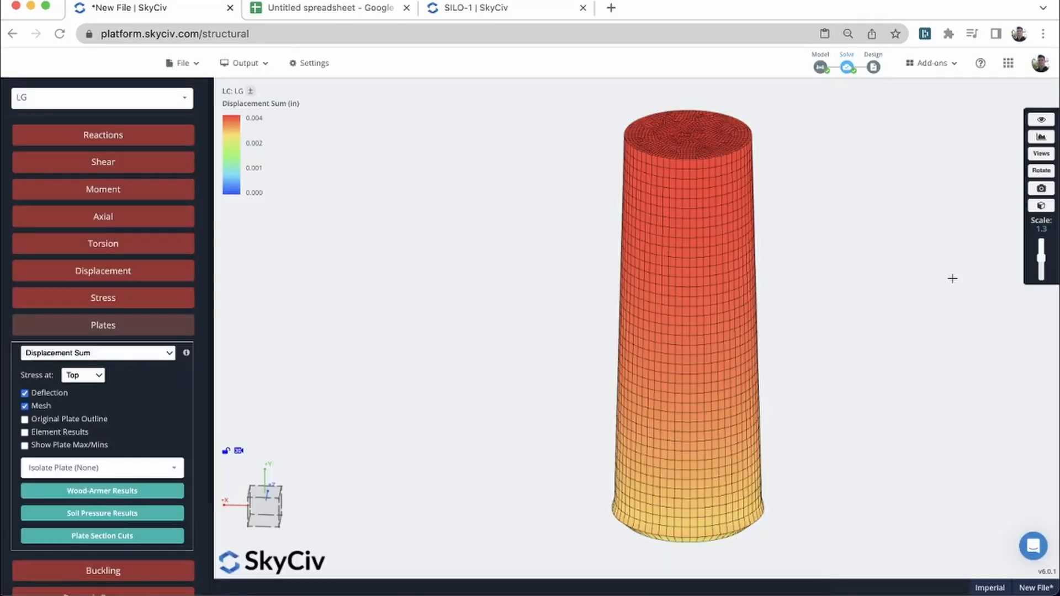
Vary the deformation scale up to about 1.9 and down to 0.8 to compare the silo's deflected shapes
key("Up")
key("Up")
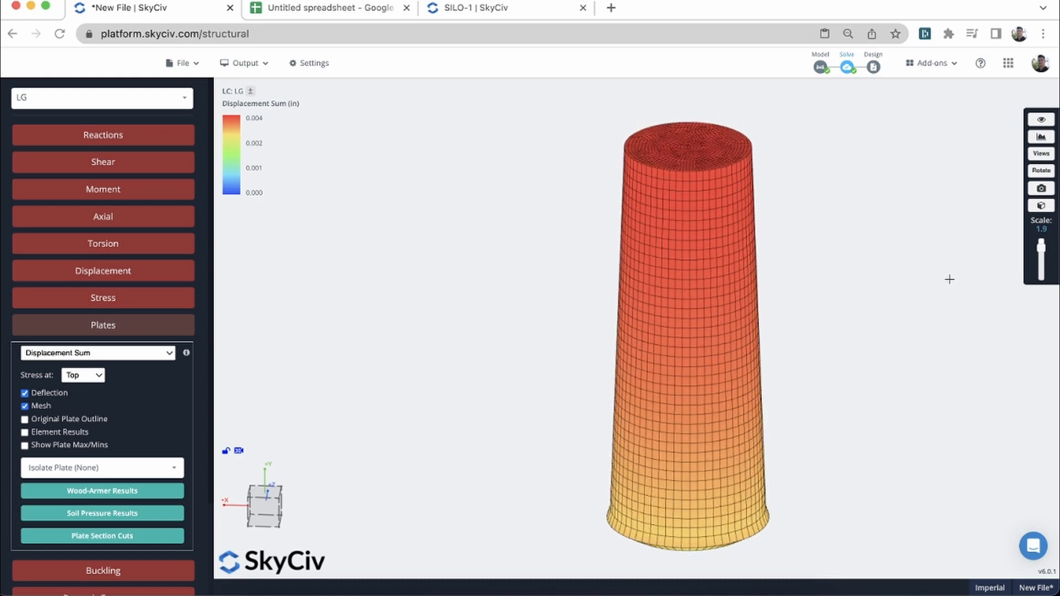
key("Up")
key("Down")
key("Down")
key("Down")
key("Down")
key("Down")
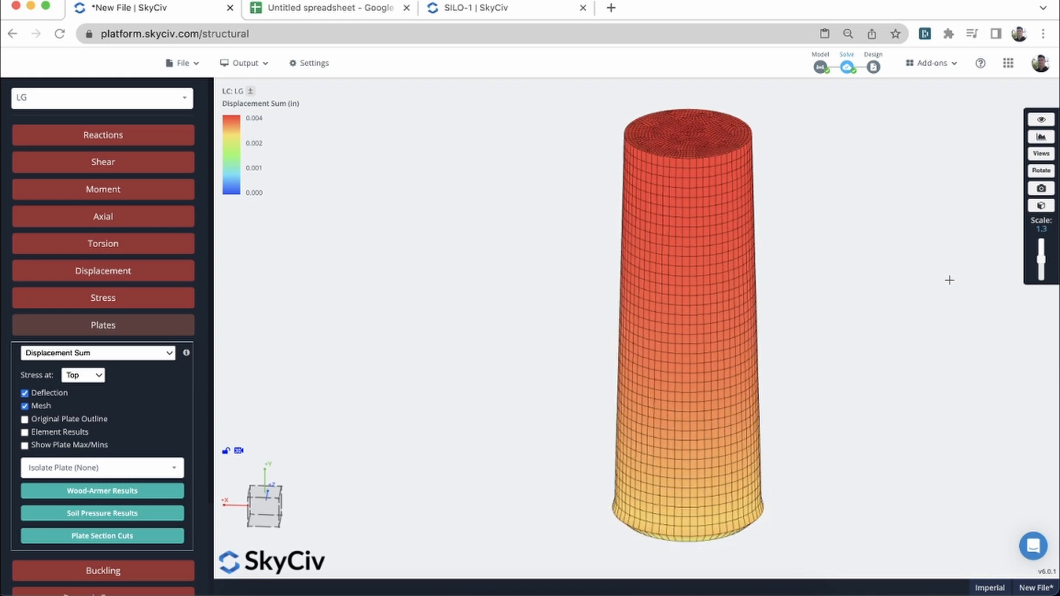
key("Down")
key("Down")
key("Down")
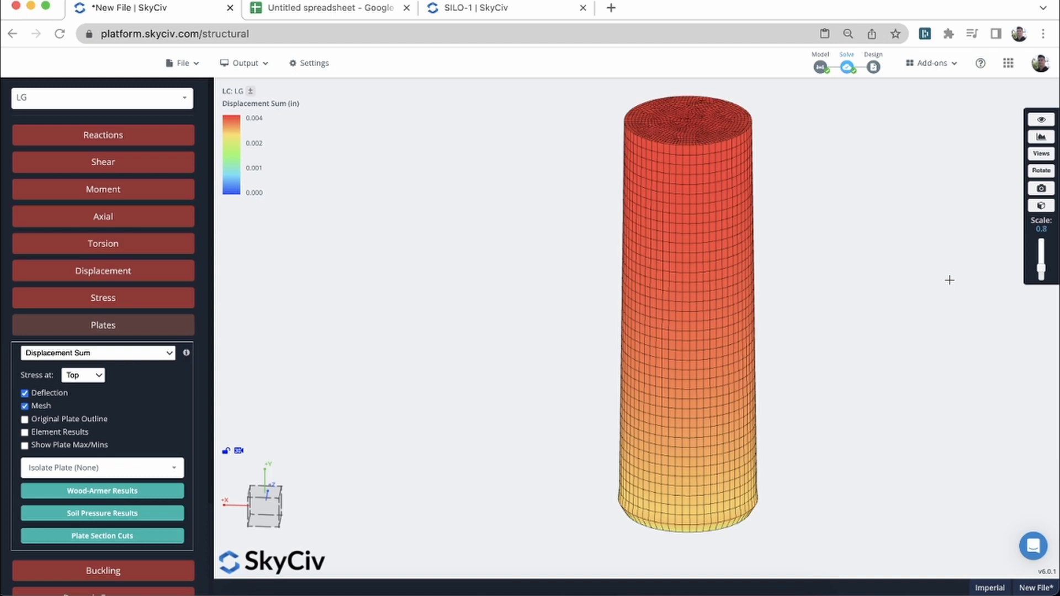
Examine the displacement contours on the silo's base plate from below and along the wall from the side
scroll(947, 324, "up", 2)
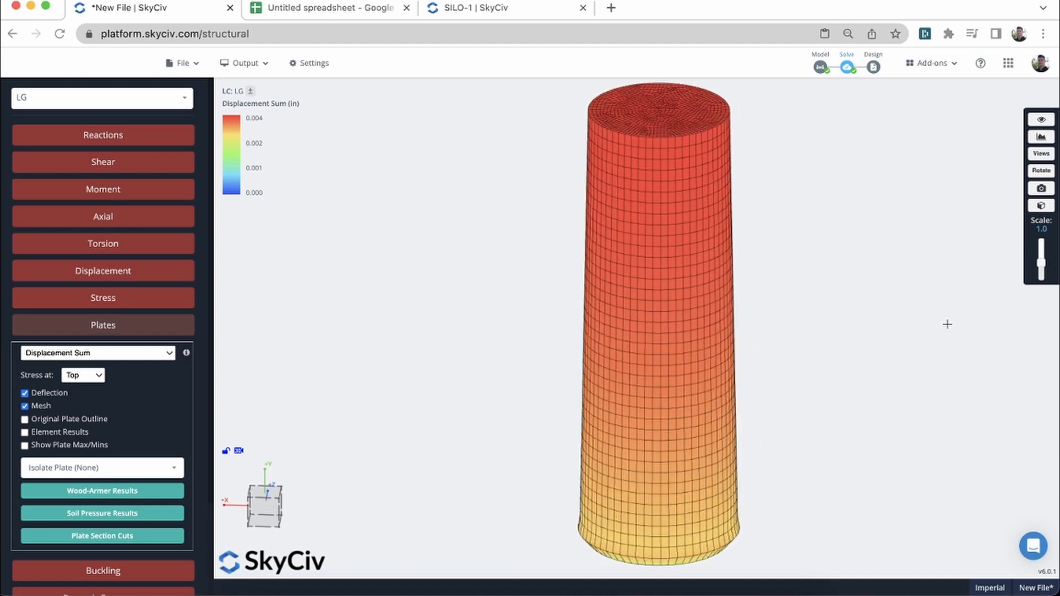
mouse_move(890, 391)
left_mouse_down()
mouse_move(891, 361)
mouse_move(885, 394)
left_mouse_up()
left_click_drag(865, 433, 837, 366)
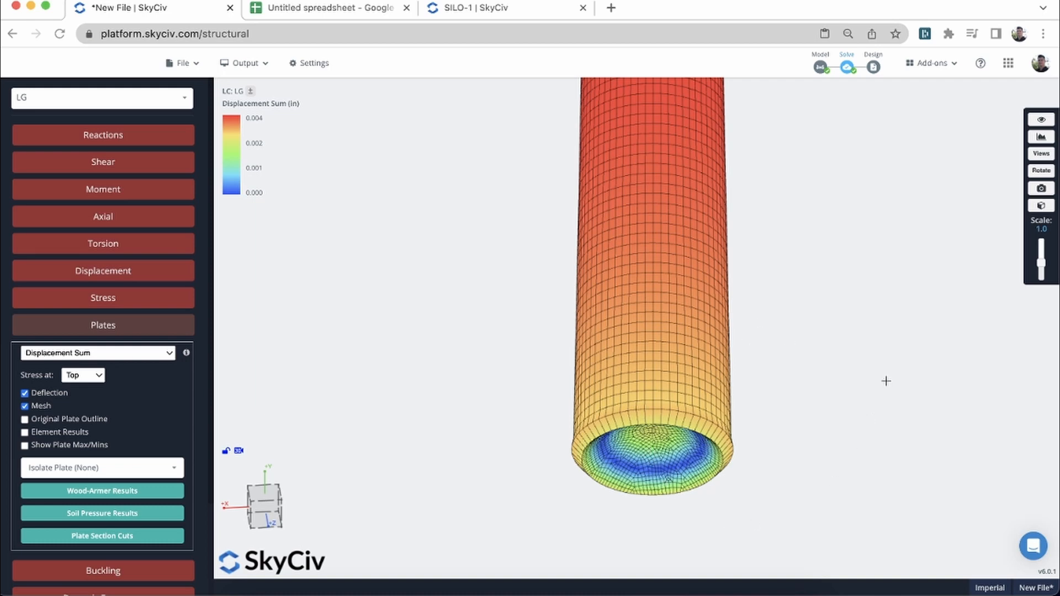
scroll(879, 338, "down", 3)
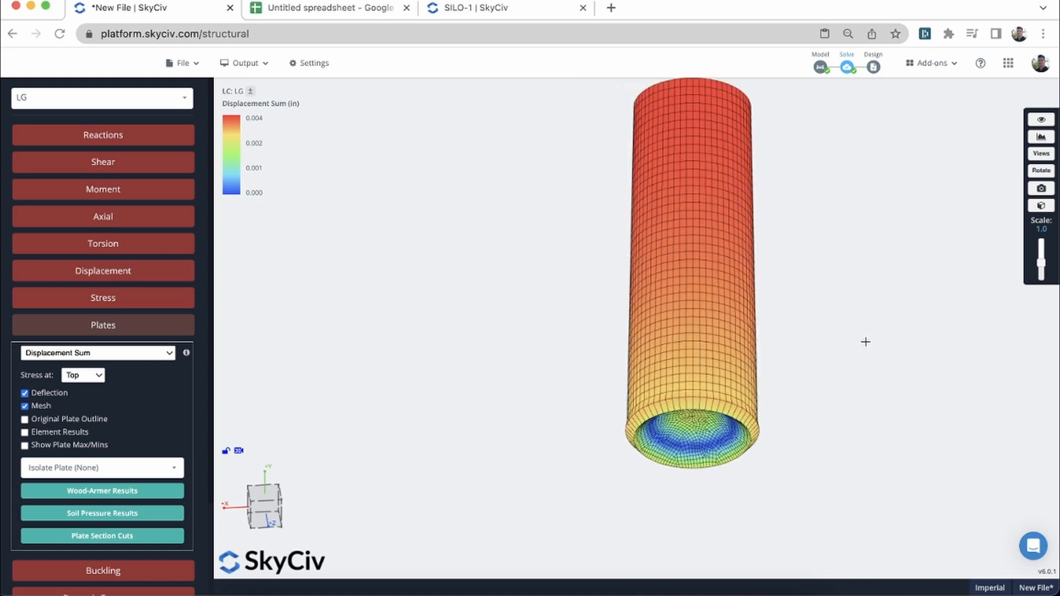
left_click_drag(865, 341, 864, 343)
scroll(845, 225, "down", 3)
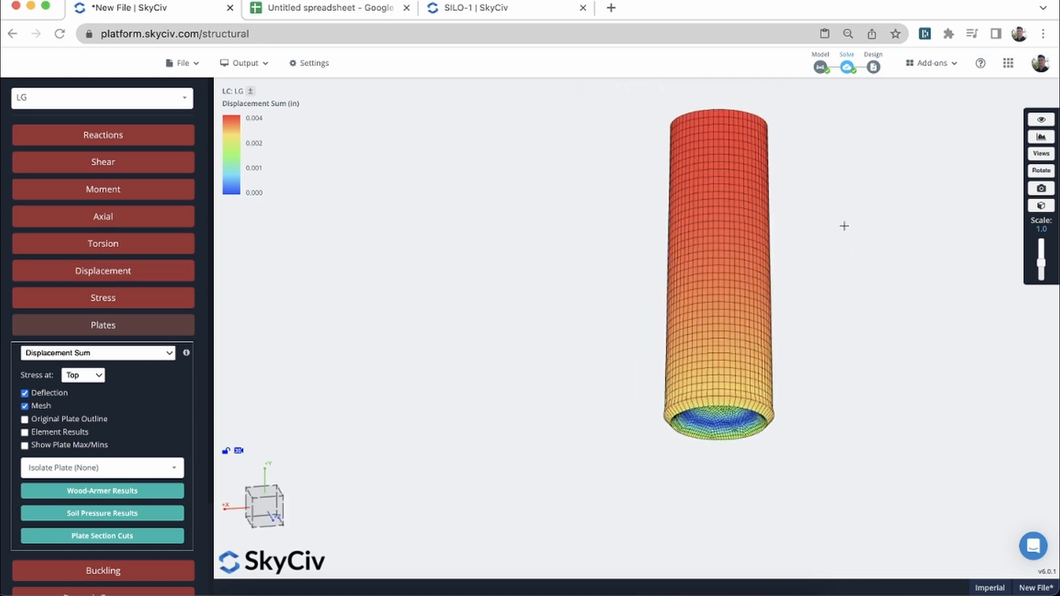
left_click_drag(835, 229, 811, 251)
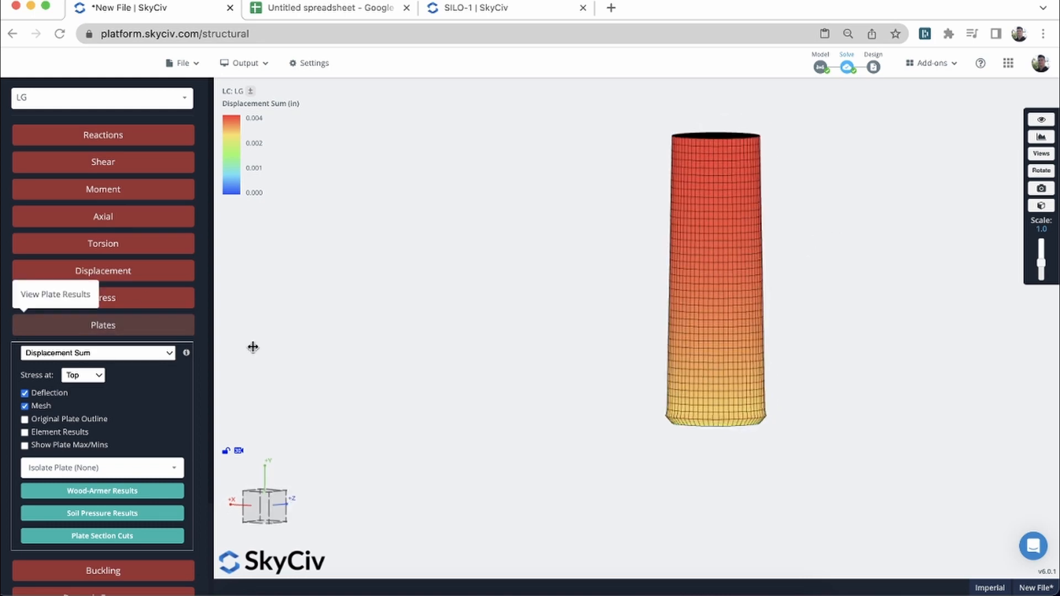
Show the Von Mises Stress plate results and examine their distribution over the silo wall
left_click(76, 359)
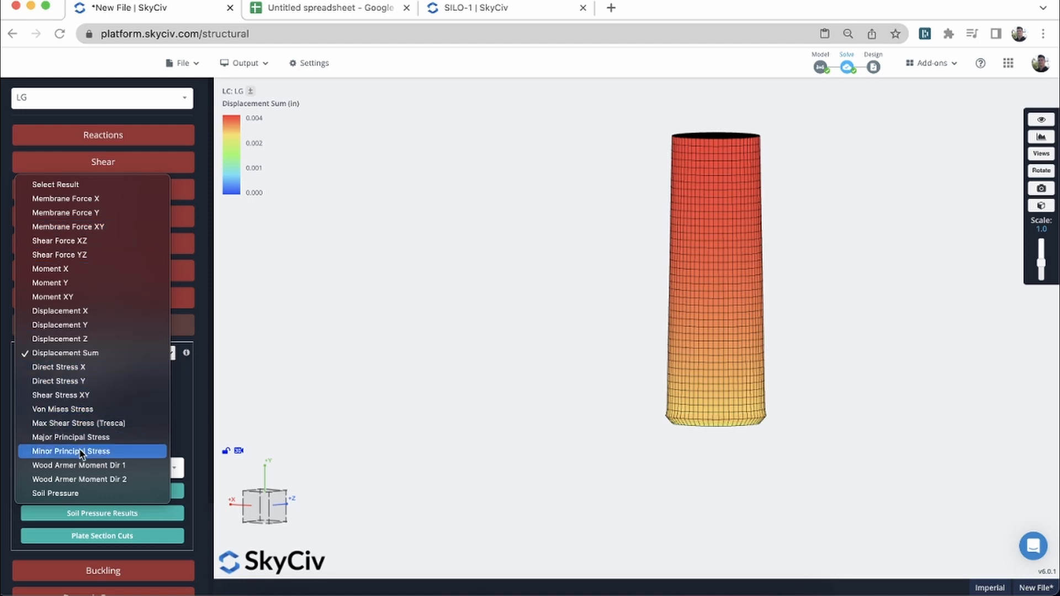
left_click(89, 409)
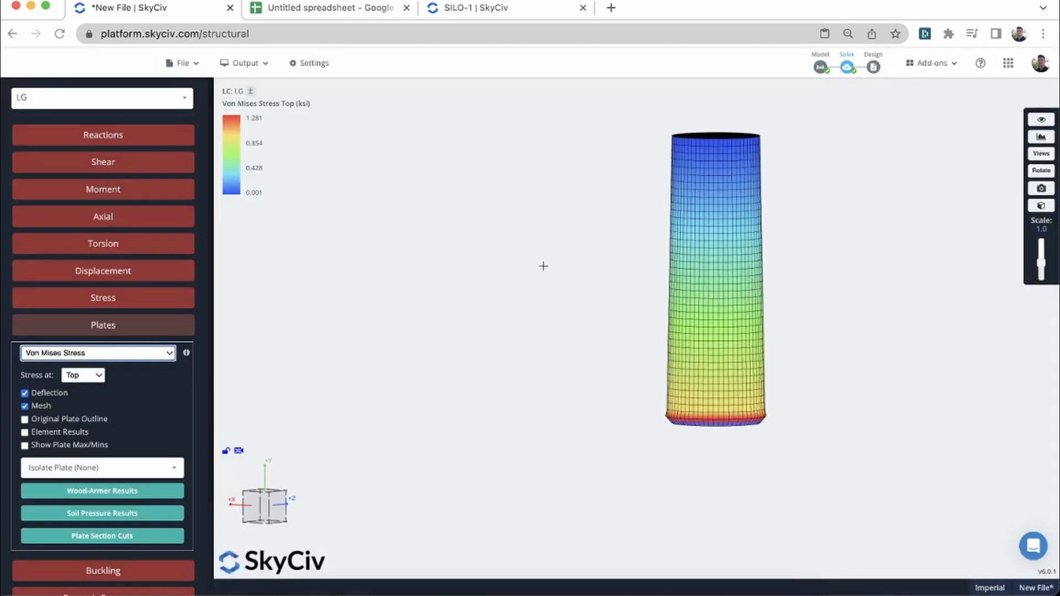
right_click_drag(517, 268, 522, 248)
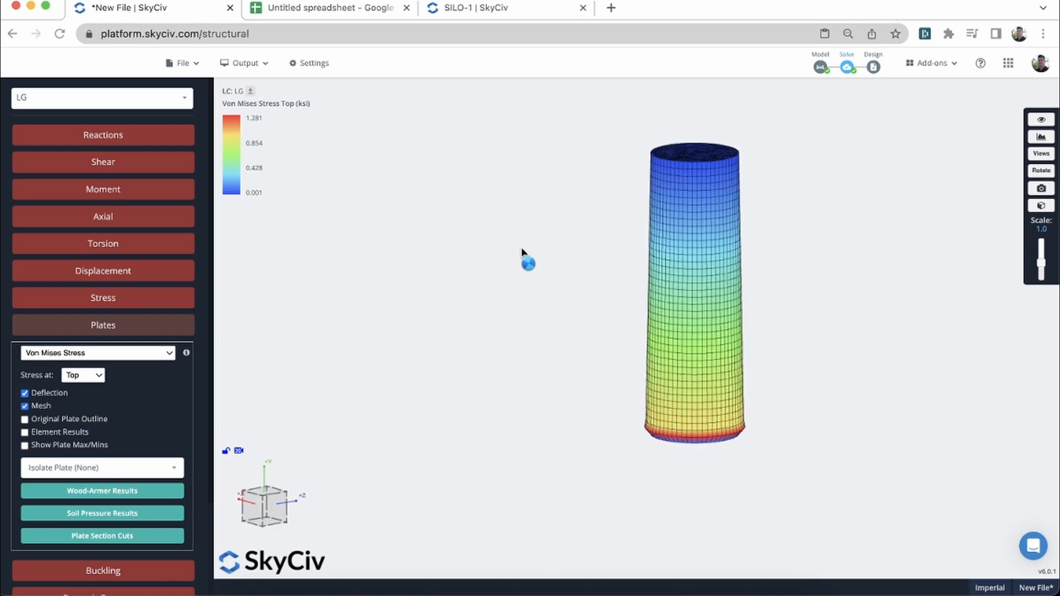
left_click(465, 162)
Return to the model and review the properties of material 1 - Structural Steel
left_click(822, 67)
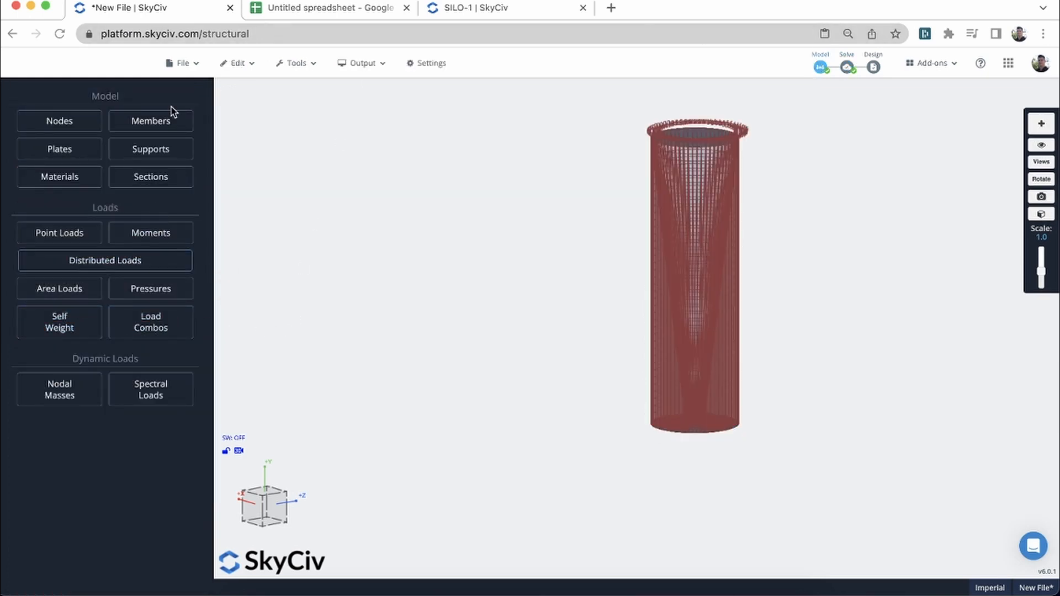
left_click(85, 172)
left_click(84, 134)
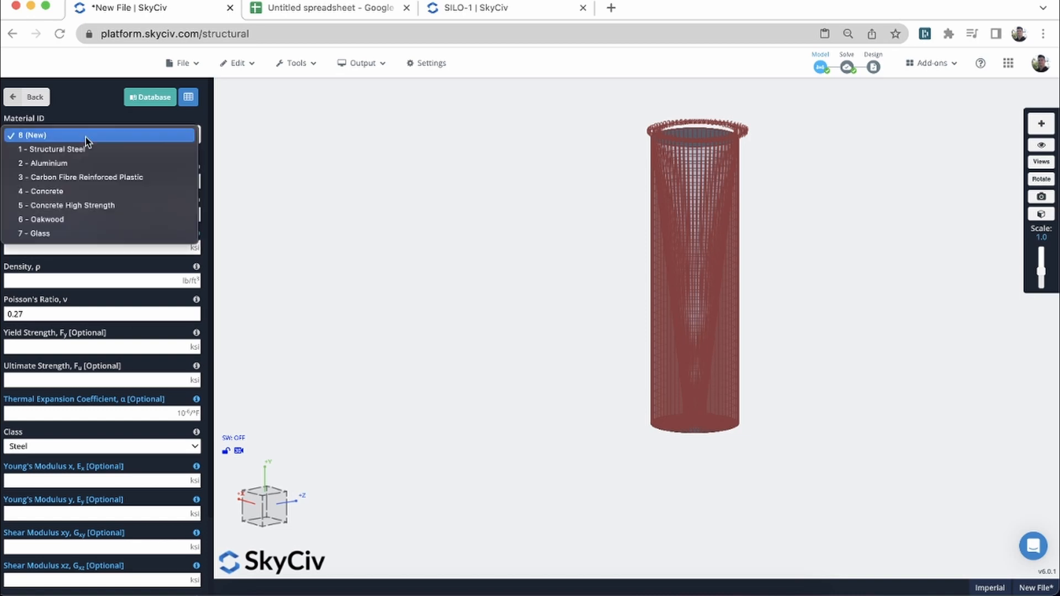
left_click(84, 145)
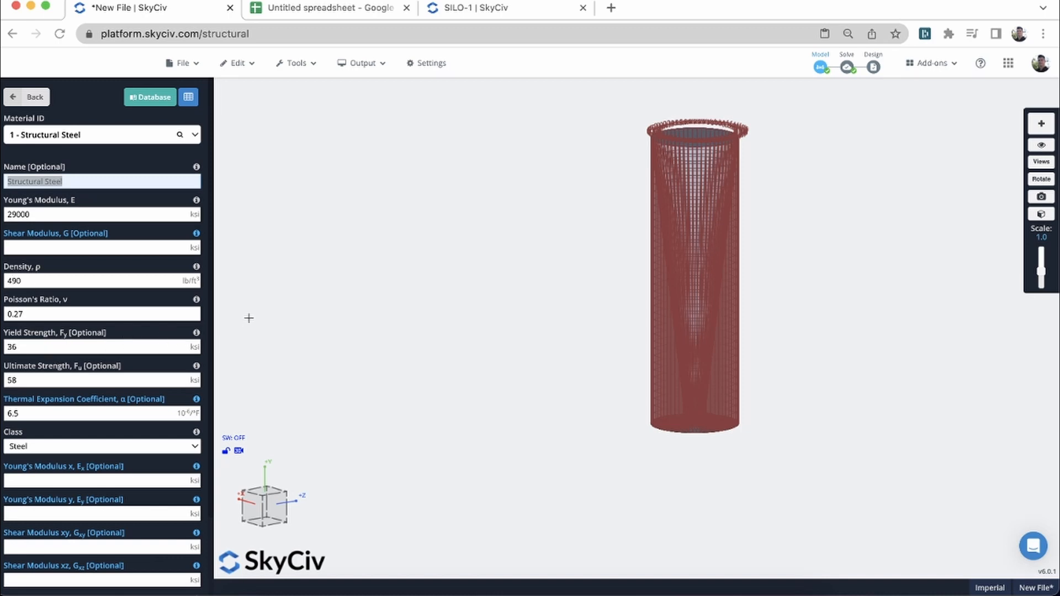
left_click(34, 96)
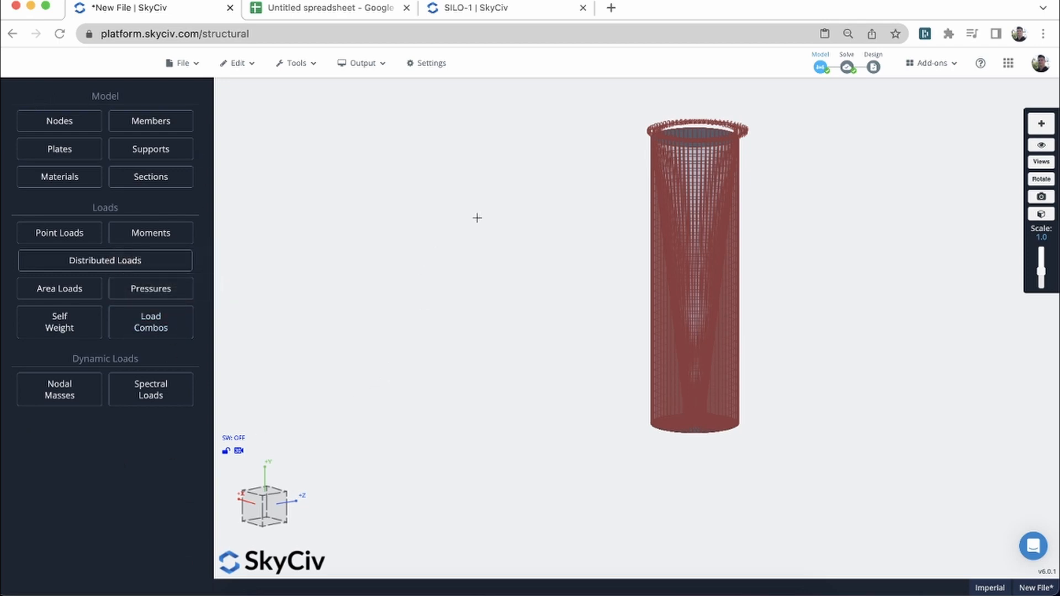
Lower the load display scale to 0 and open the properties of wall plate 28
left_click_drag(497, 210, 328, 203)
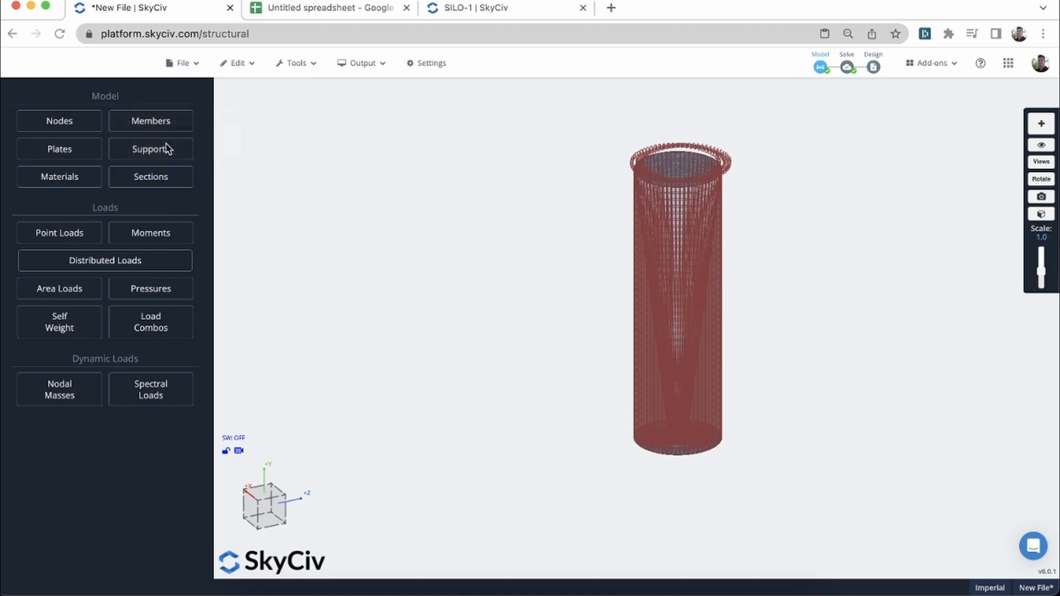
scroll(525, 180, "up", 5)
scroll(379, 243, "up", 3)
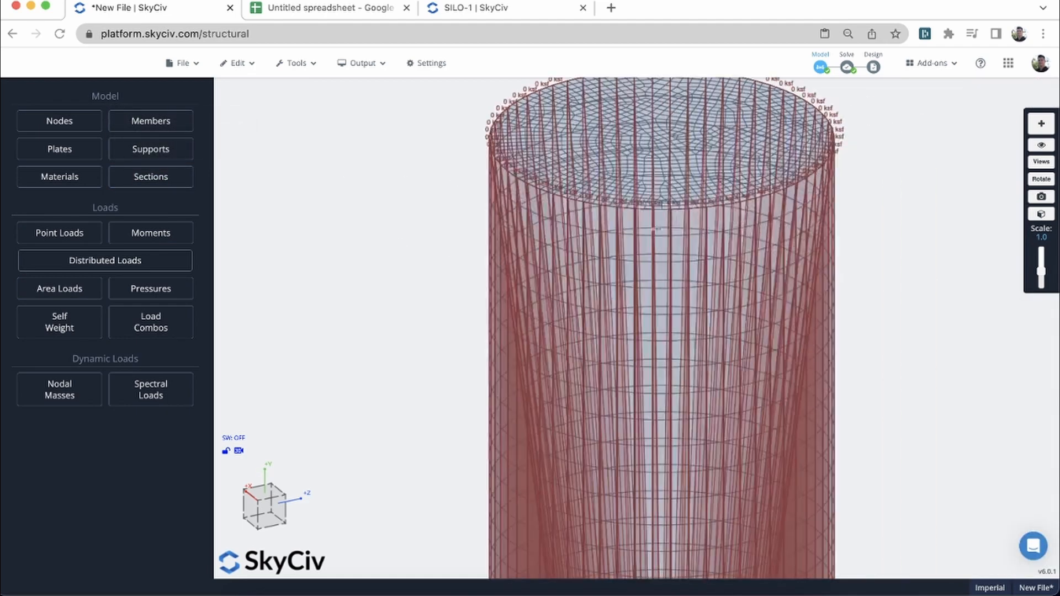
key("Down")
key("Down")
key("Down")
key("Down")
key("Down")
key("Down")
key("Down")
key("Down")
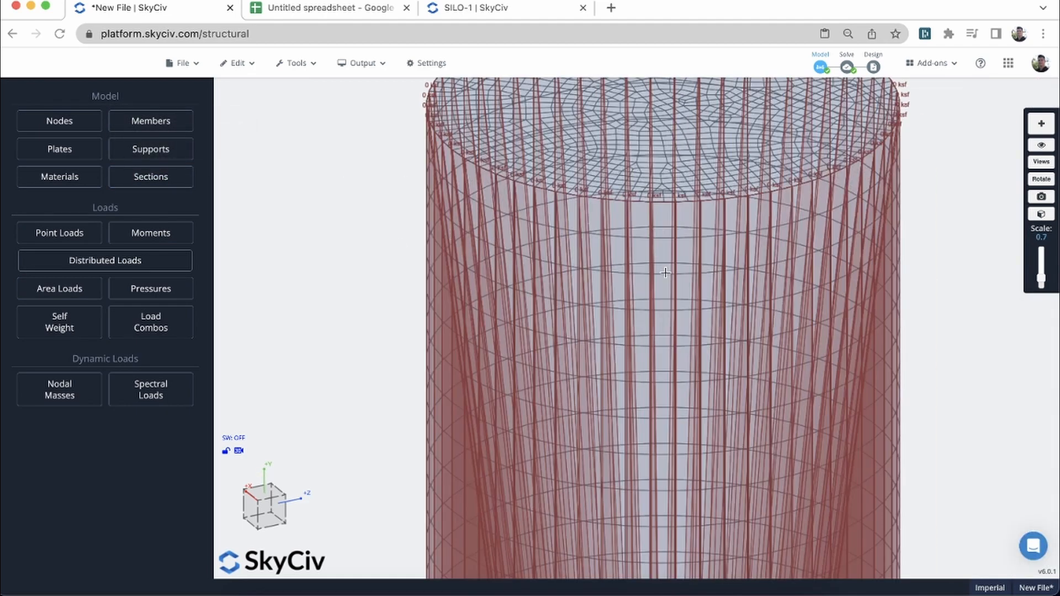
scroll(710, 273, "down", 3)
left_click(685, 271)
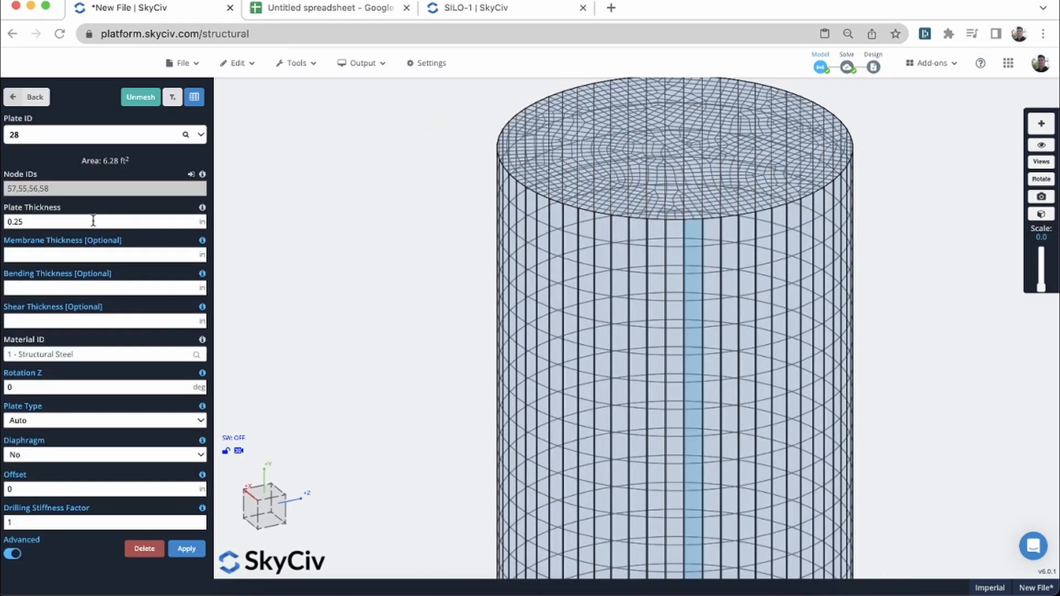
Close the wall plate's properties, switch to the 3D rendered view, and examine the full silo from the side and from above
left_click(33, 97)
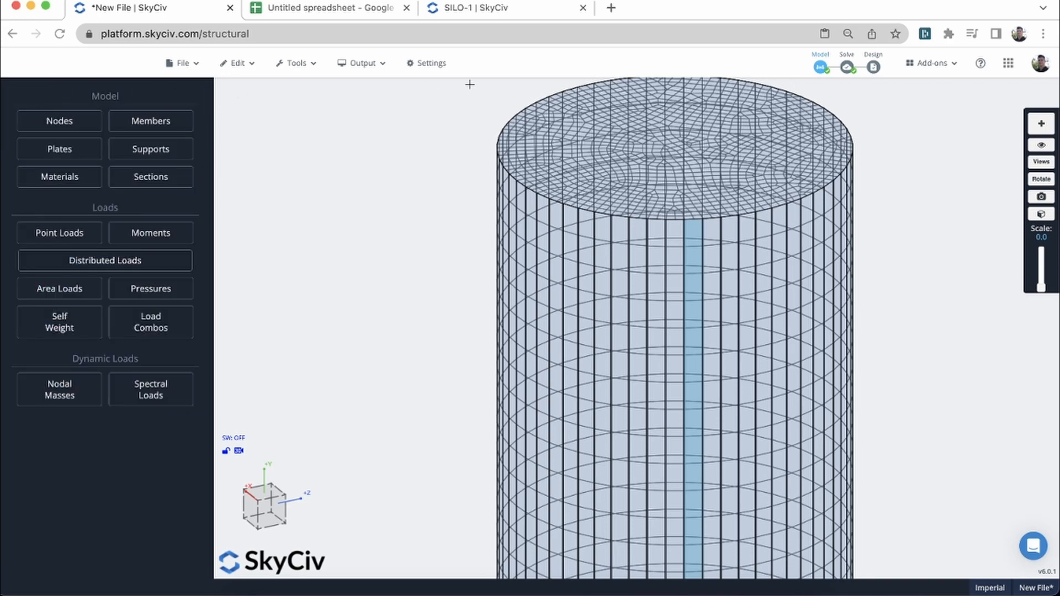
left_click(362, 63)
left_click(364, 89)
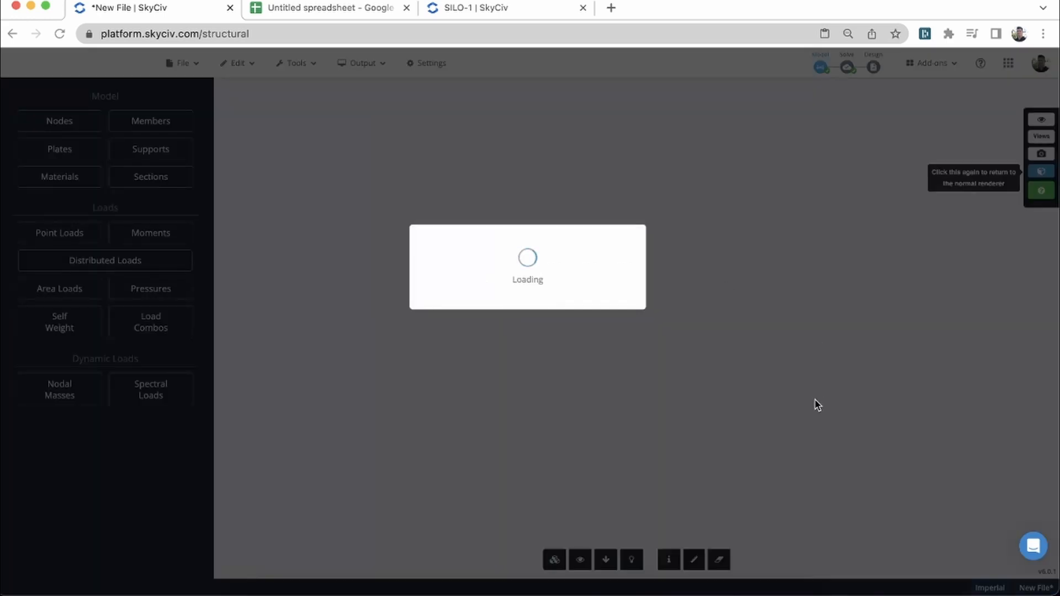
scroll(602, 297, "down", 10)
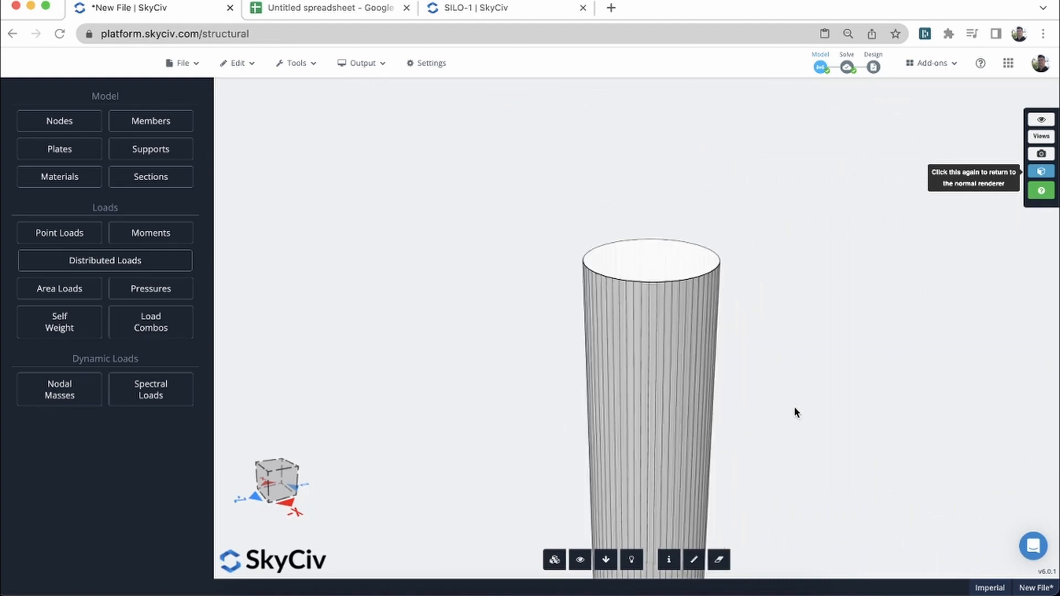
left_click_drag(793, 406, 759, 381)
right_click_drag(747, 451, 742, 360)
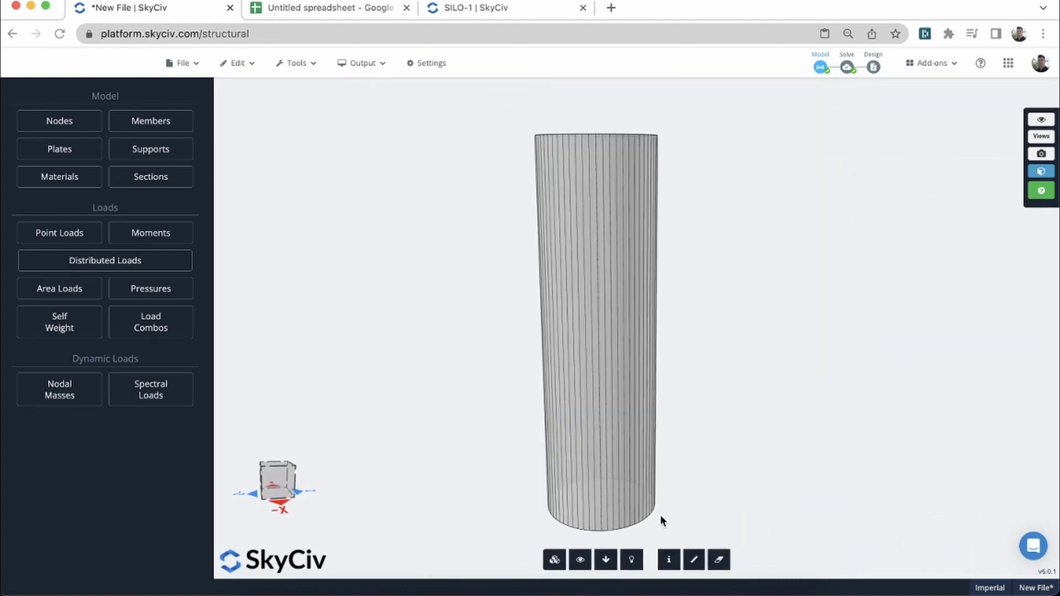
scroll(645, 376, "down", 3)
left_click_drag(693, 323, 531, 183)
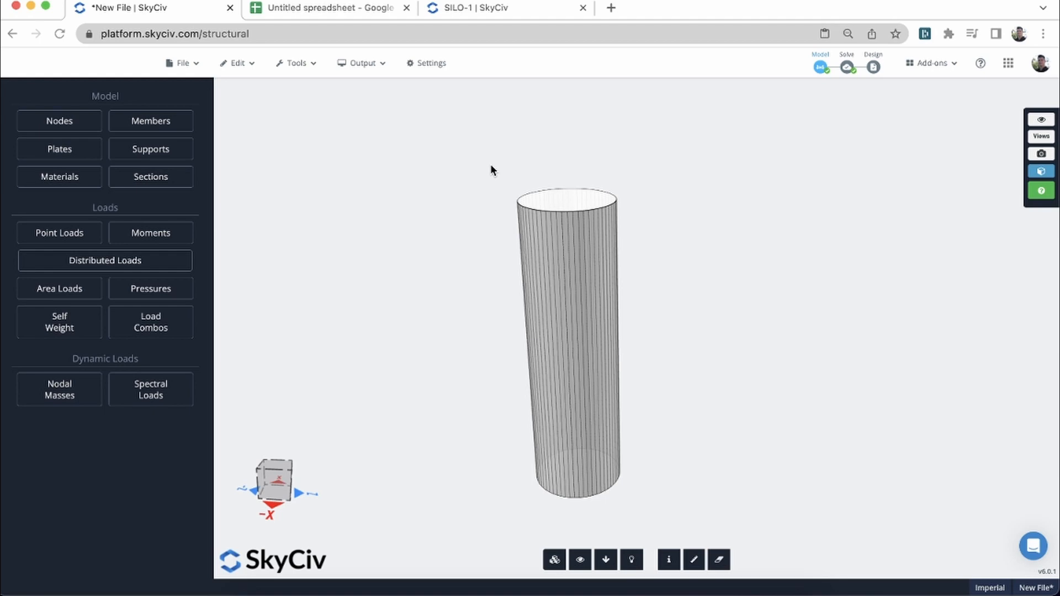
left_click(735, 590)
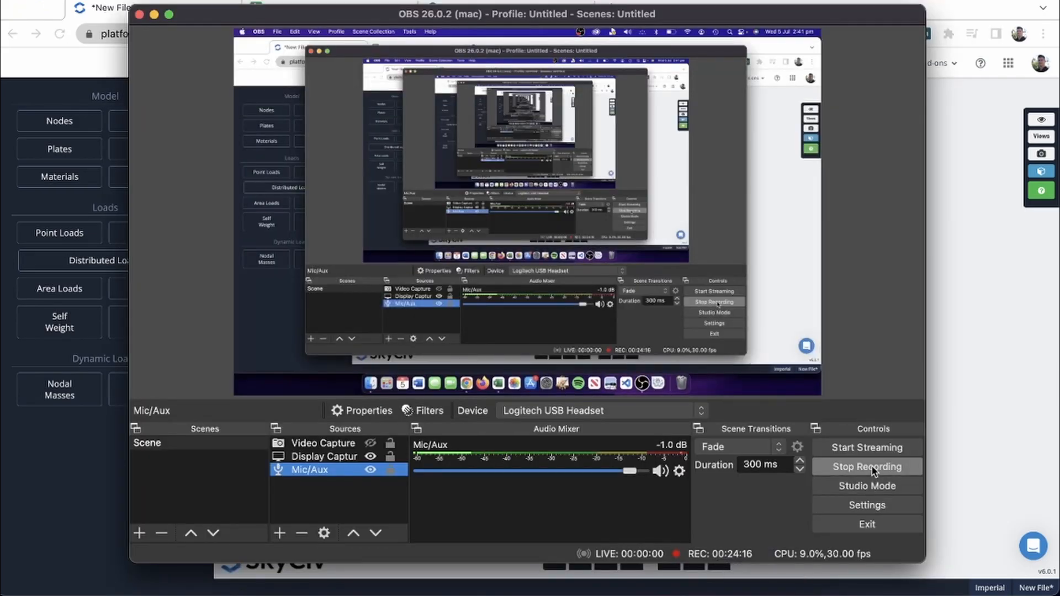